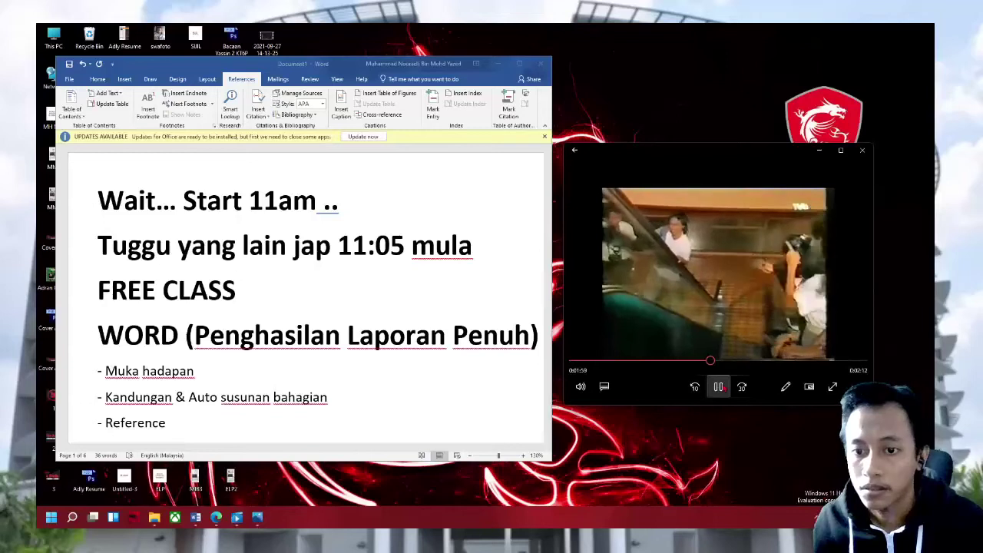
Close the video player and bring the M3.jpg email-writing guide photo to the front
{"action": "left_click", "coordinate": [862, 150]}
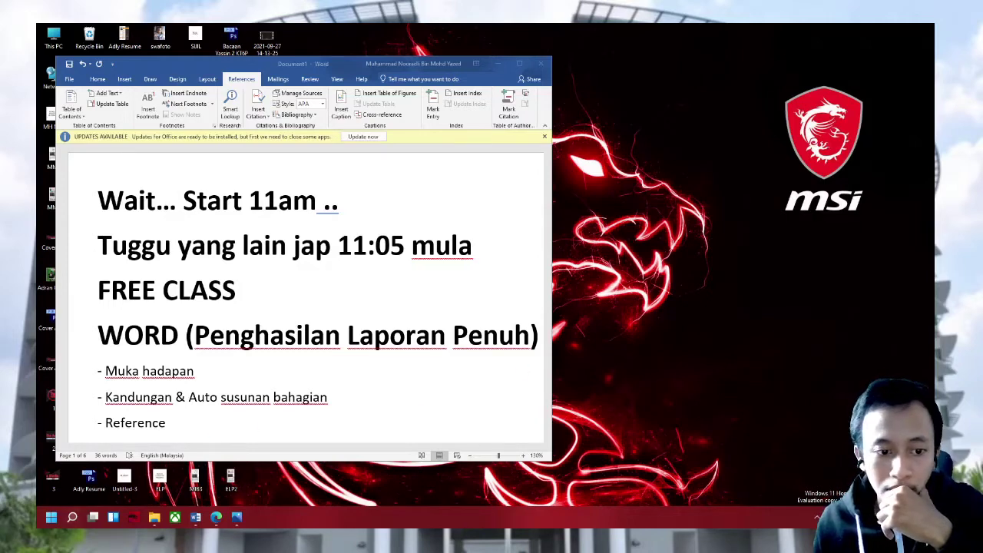
{"action": "left_click", "coordinate": [237, 517]}
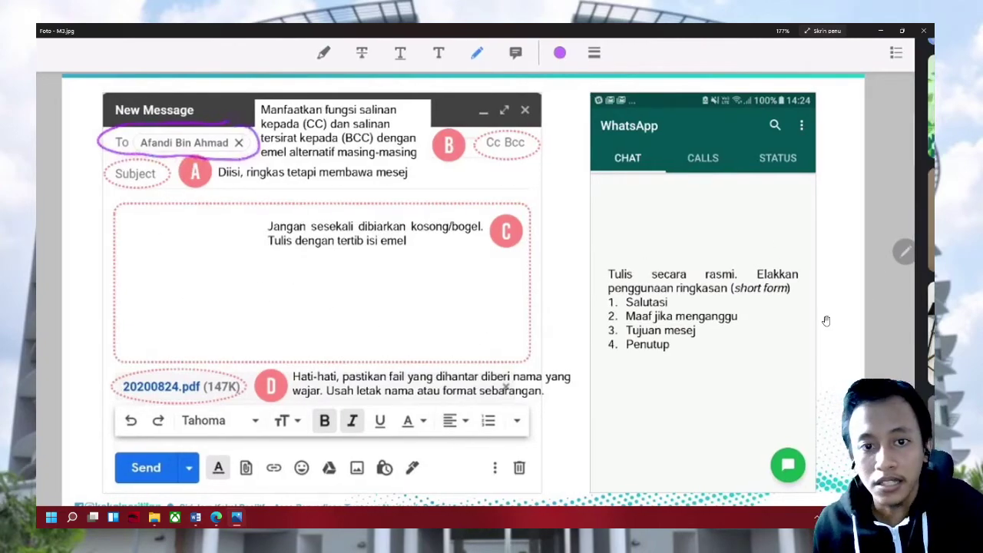
Advance Photos to M4.jpg, the annotated sample email slide, and zoom in to read it
{"action": "scroll", "coordinate": [896, 281], "scroll_direction": "down", "scroll_amount": 3}
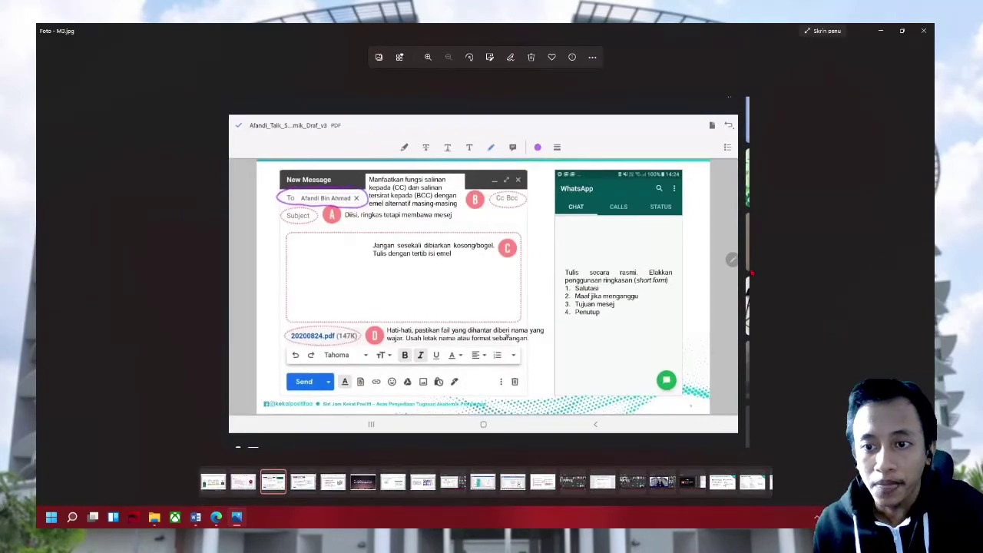
{"action": "key", "text": "Right"}
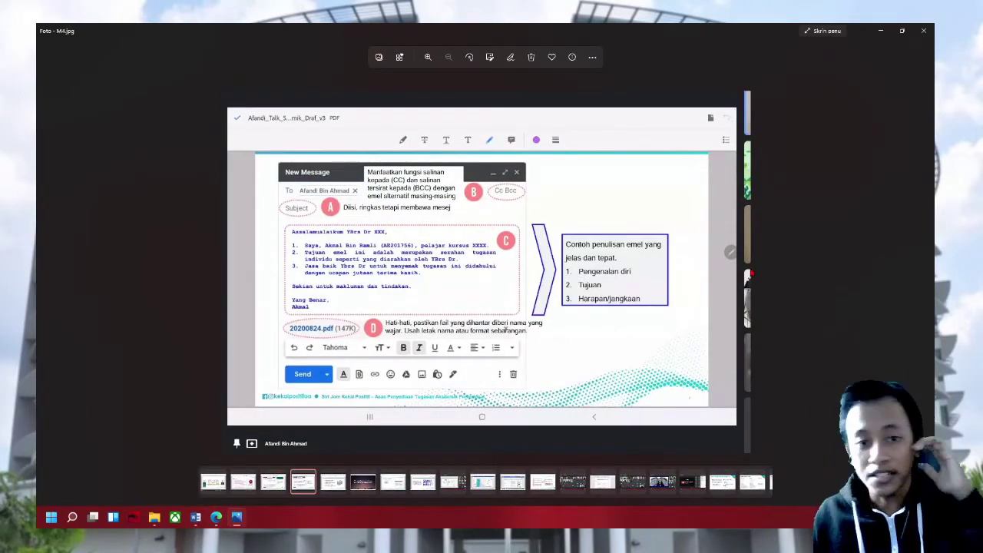
{"action": "scroll", "coordinate": [608, 260], "scroll_direction": "up", "scroll_amount": 3}
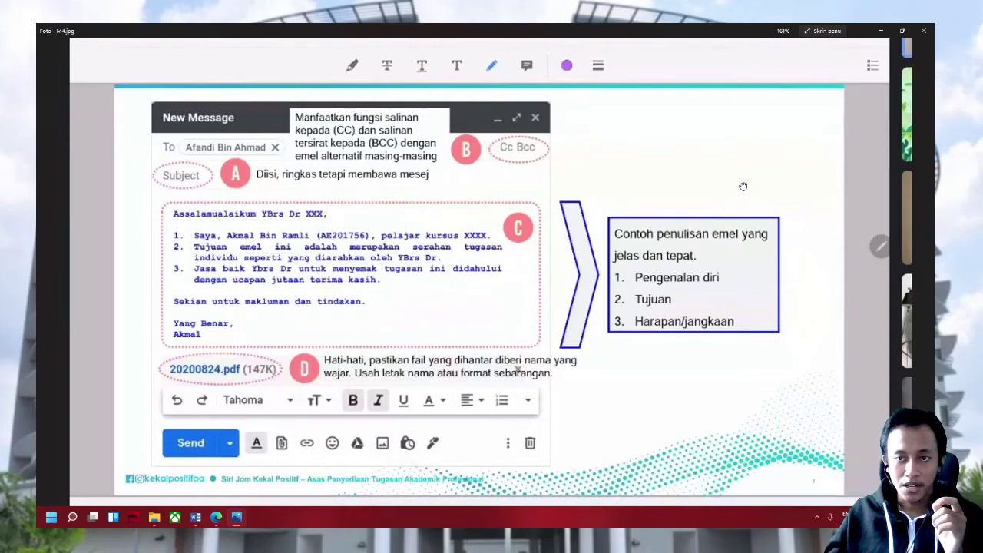
{"action": "scroll", "coordinate": [742, 188], "scroll_direction": "down", "scroll_amount": 3}
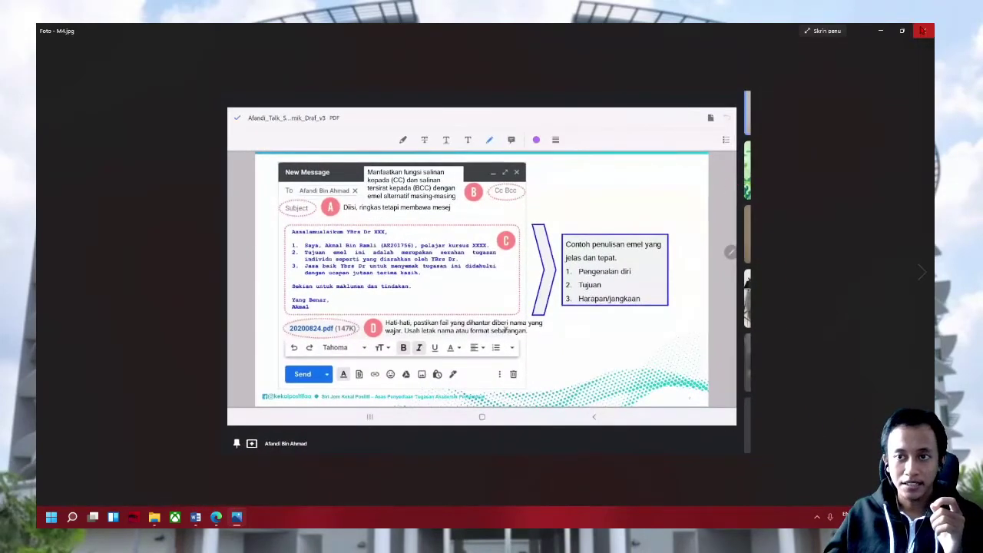
Close the Photos viewer and scroll through the Word class outline
{"action": "left_click", "coordinate": [923, 31]}
{"action": "scroll", "coordinate": [379, 259], "scroll_direction": "down", "scroll_amount": 1}
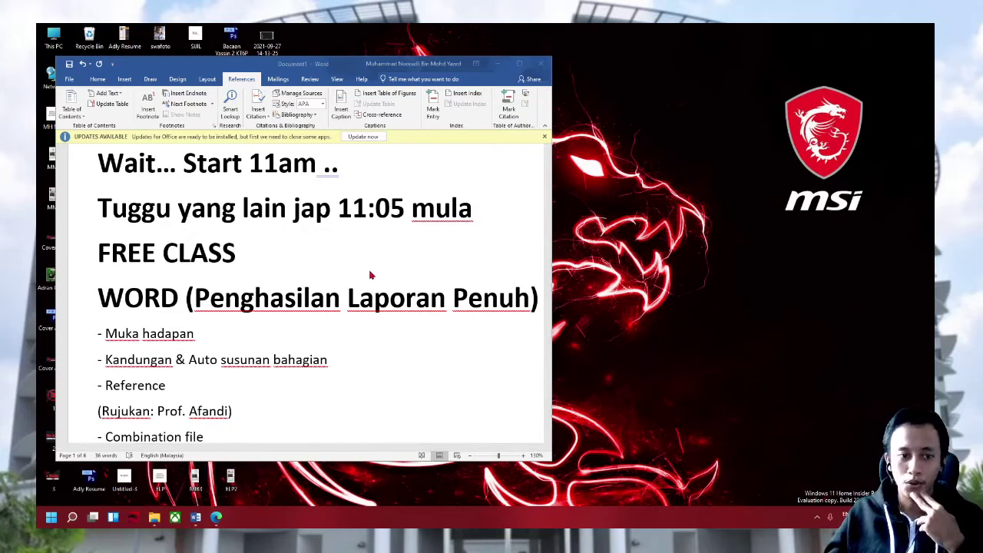
{"action": "scroll", "coordinate": [168, 349], "scroll_direction": "down", "scroll_amount": 1}
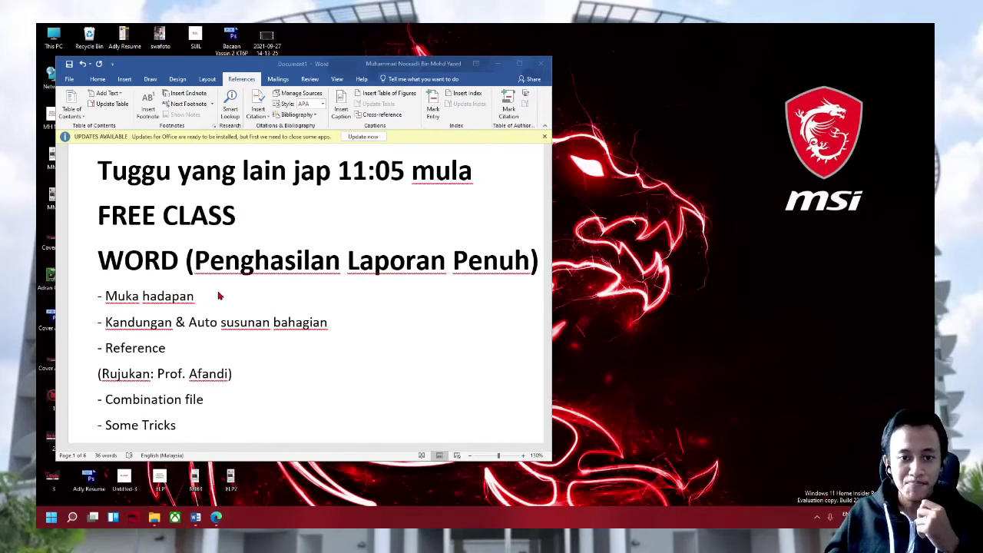
Maximise Word and scroll to the page 2 UTHM cover page with its six critique notes
{"action": "left_click", "coordinate": [519, 64]}
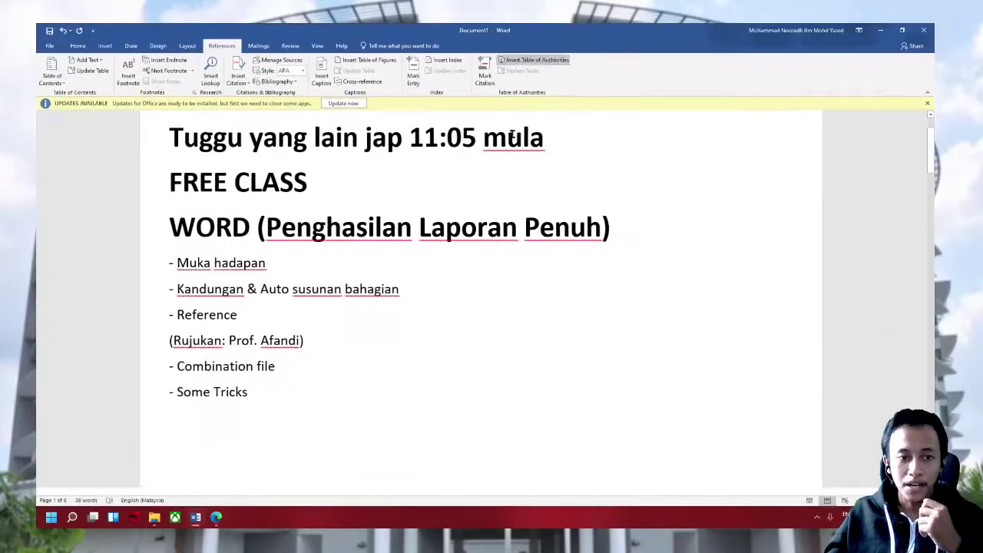
{"action": "scroll", "coordinate": [515, 232], "scroll_direction": "down", "scroll_amount": 1}
{"action": "scroll", "coordinate": [515, 234], "scroll_direction": "down", "scroll_amount": 2}
{"action": "scroll", "coordinate": [515, 236], "scroll_direction": "down", "scroll_amount": 3}
{"action": "scroll", "coordinate": [515, 236], "scroll_direction": "down", "scroll_amount": 3}
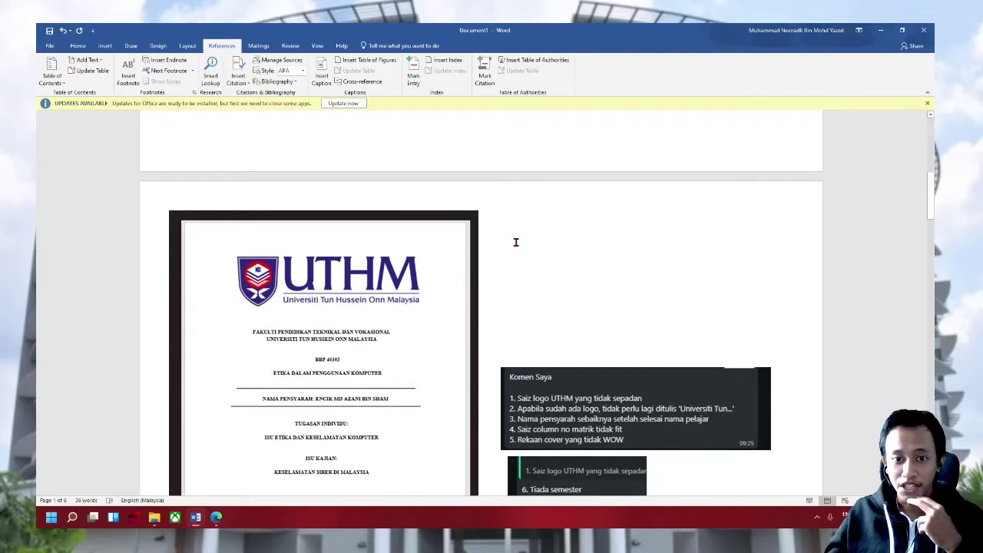
{"action": "scroll", "coordinate": [515, 242], "scroll_direction": "down", "scroll_amount": 1}
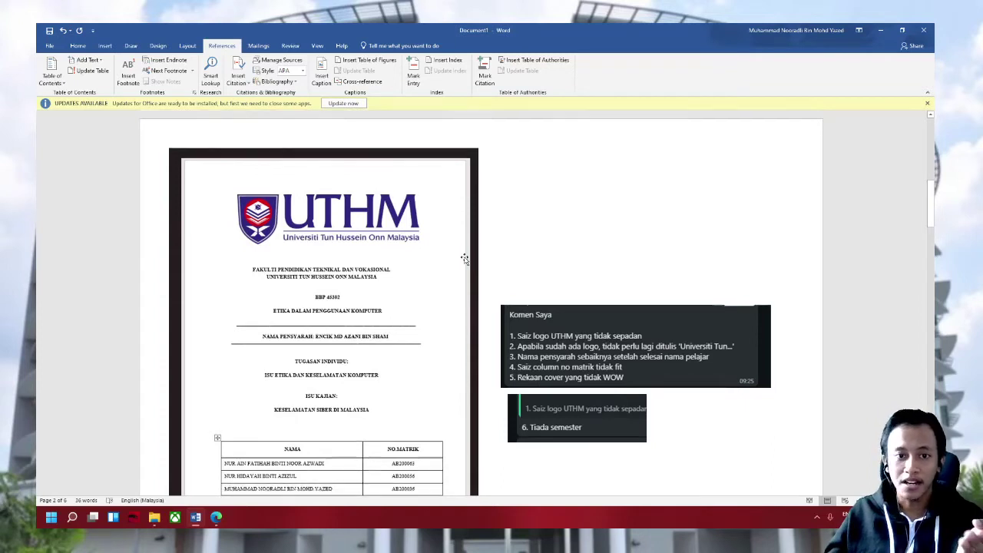
{"action": "scroll", "coordinate": [465, 259], "scroll_direction": "down", "scroll_amount": 2}
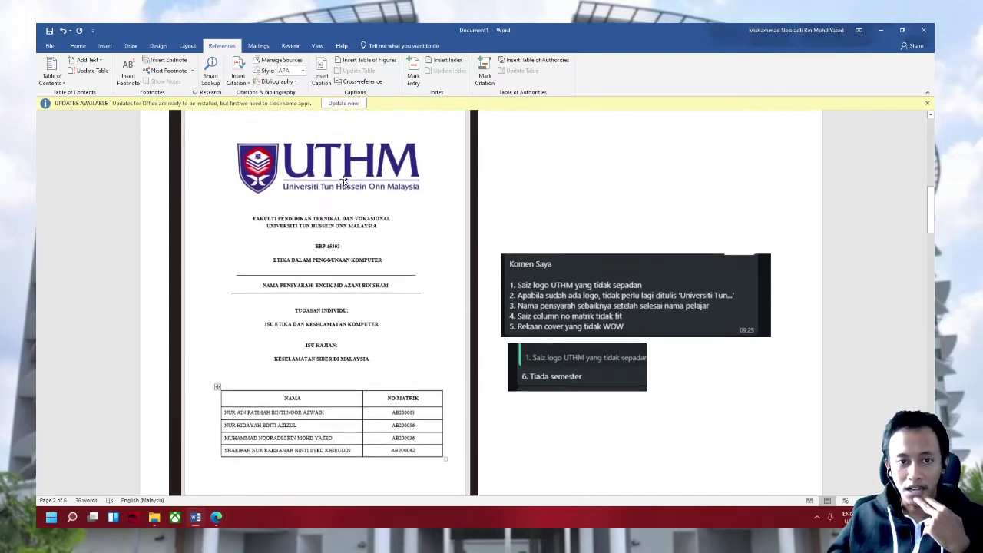
{"action": "scroll", "coordinate": [344, 181], "scroll_direction": "up", "scroll_amount": 1}
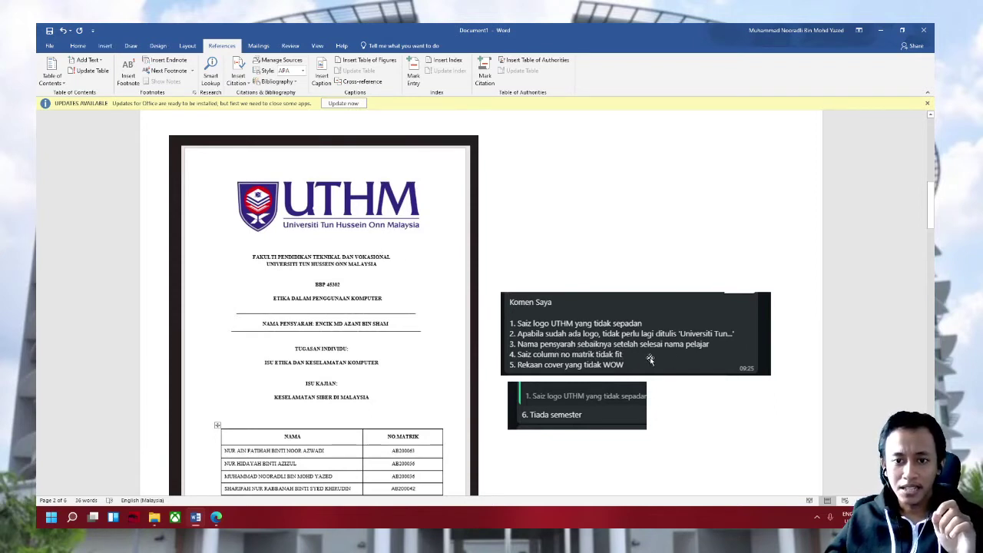
{"action": "scroll", "coordinate": [423, 374], "scroll_direction": "down", "scroll_amount": 2}
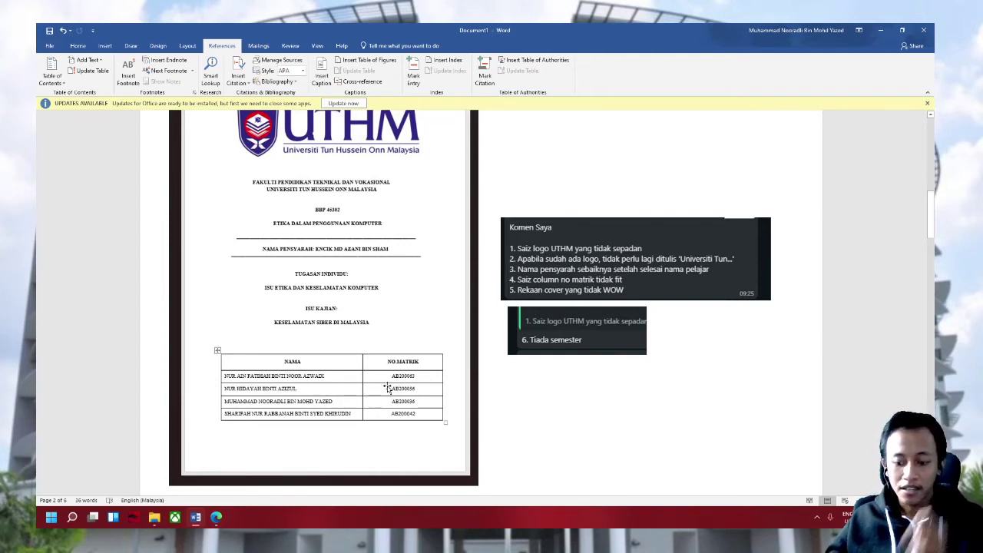
{"action": "scroll", "coordinate": [444, 428], "scroll_direction": "up", "scroll_amount": 3}
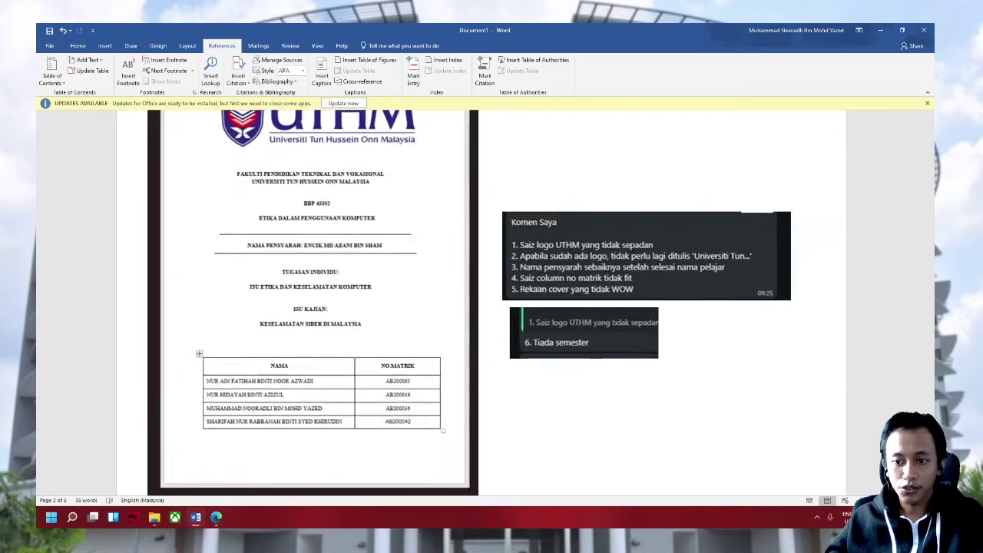
{"action": "scroll", "coordinate": [444, 427], "scroll_direction": "down", "scroll_amount": 1}
{"action": "scroll", "coordinate": [390, 406], "scroll_direction": "down", "scroll_amount": 4}
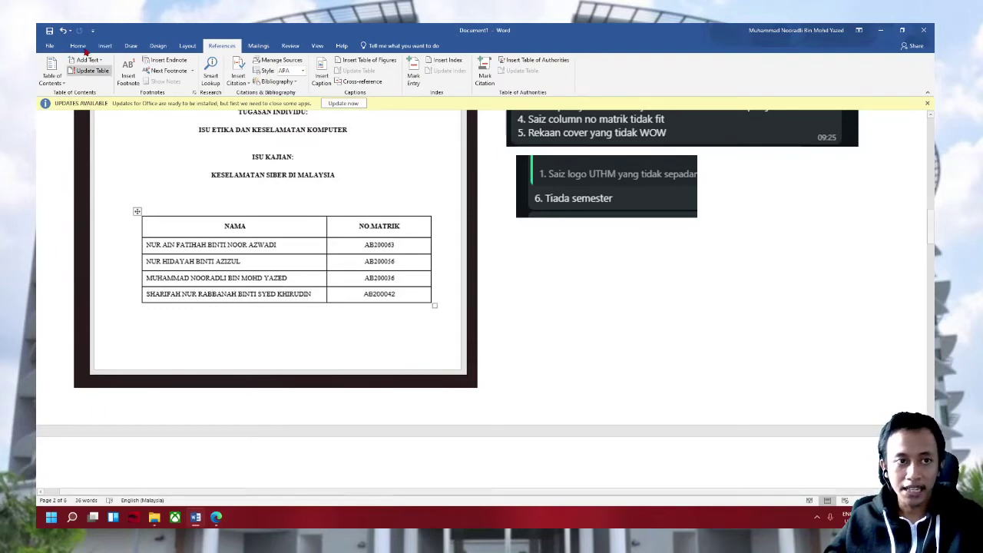
{"action": "scroll", "coordinate": [487, 342], "scroll_direction": "up", "scroll_amount": 3}
{"action": "scroll", "coordinate": [486, 342], "scroll_direction": "up", "scroll_amount": 3}
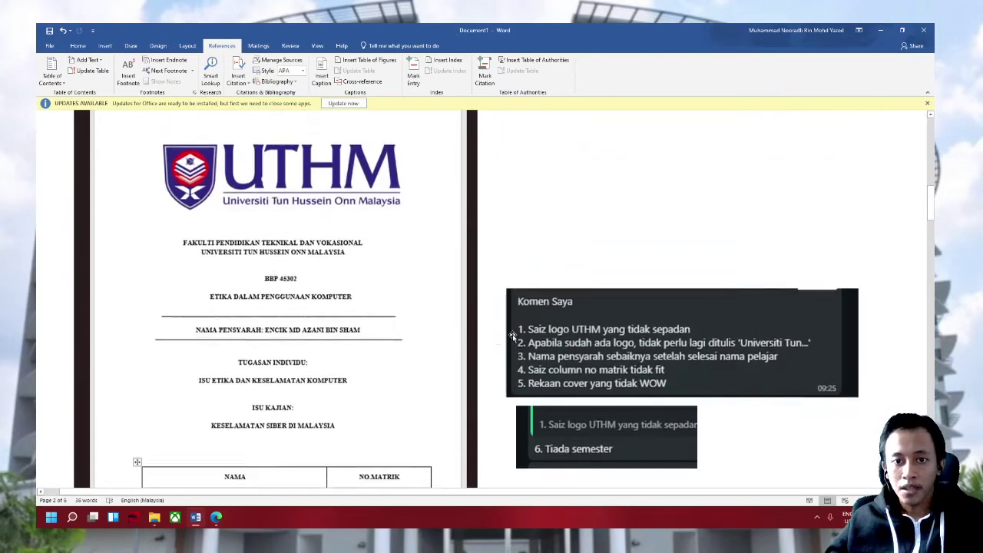
{"action": "scroll", "coordinate": [579, 361], "scroll_direction": "down", "scroll_amount": 1}
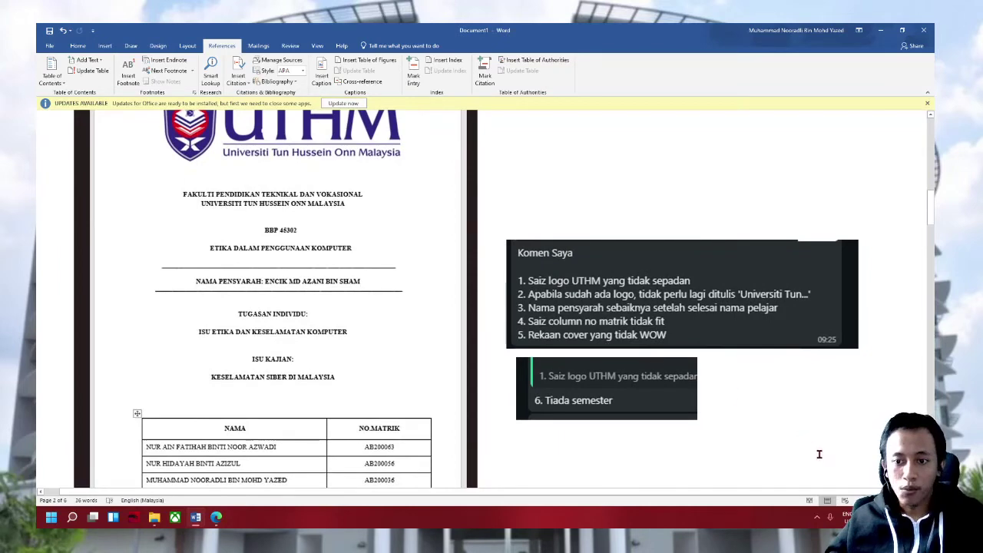
{"action": "scroll", "coordinate": [470, 367], "scroll_direction": "down", "scroll_amount": 3, "text": "ctrl"}
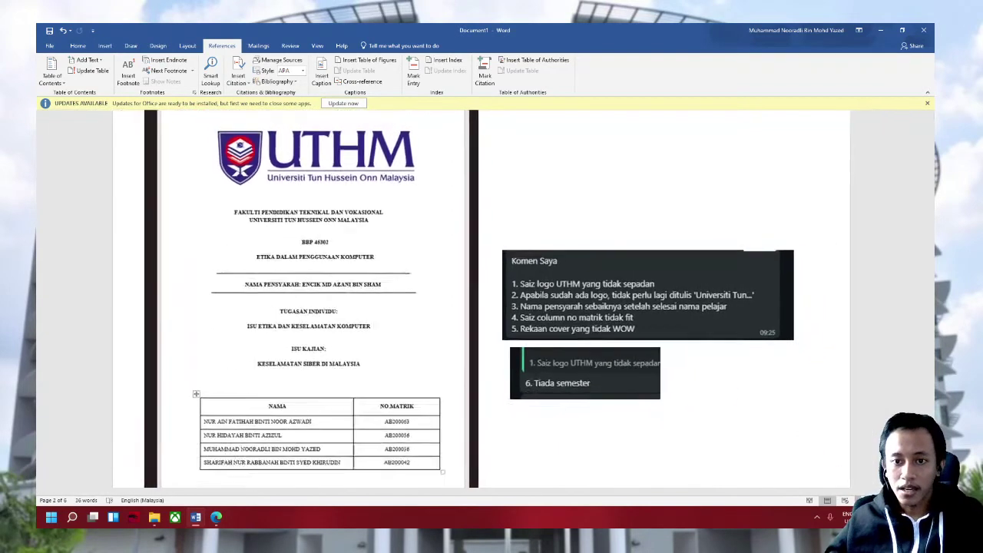
{"action": "scroll", "coordinate": [469, 367], "scroll_direction": "down", "scroll_amount": 1}
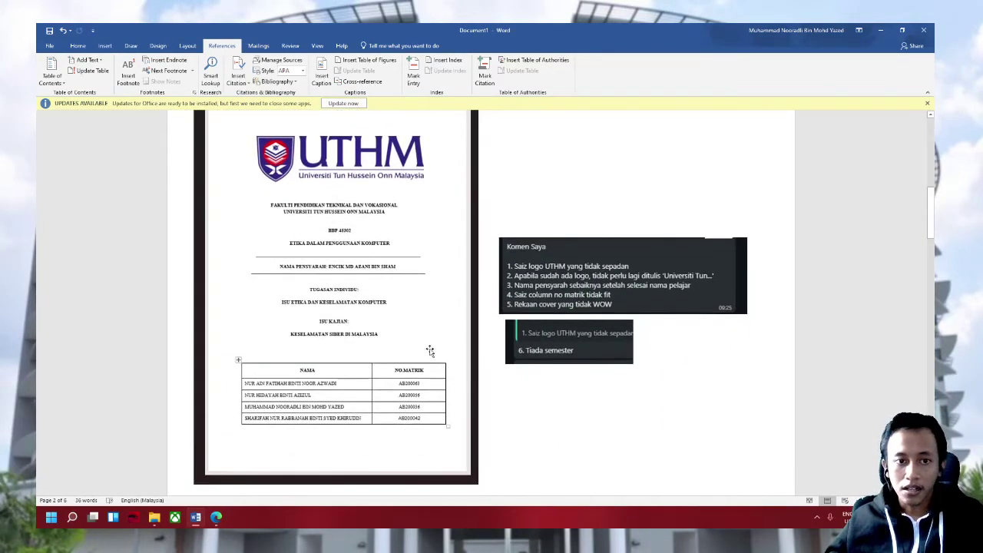
{"action": "scroll", "coordinate": [427, 349], "scroll_direction": "up", "scroll_amount": 1}
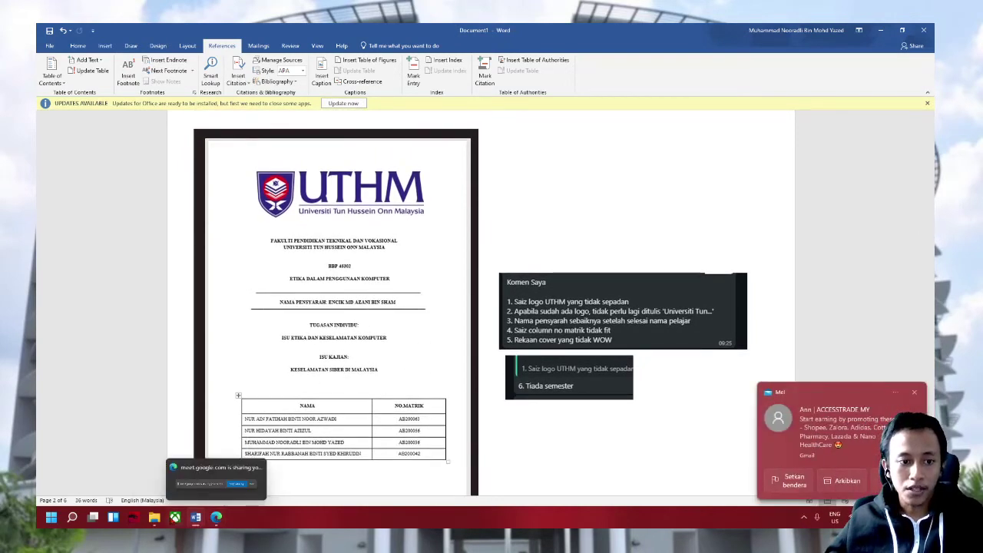
Browse Documents, Downloads and Pictures, checking the Saved Pictures and Screenshots folders
{"action": "left_click", "coordinate": [153, 517]}
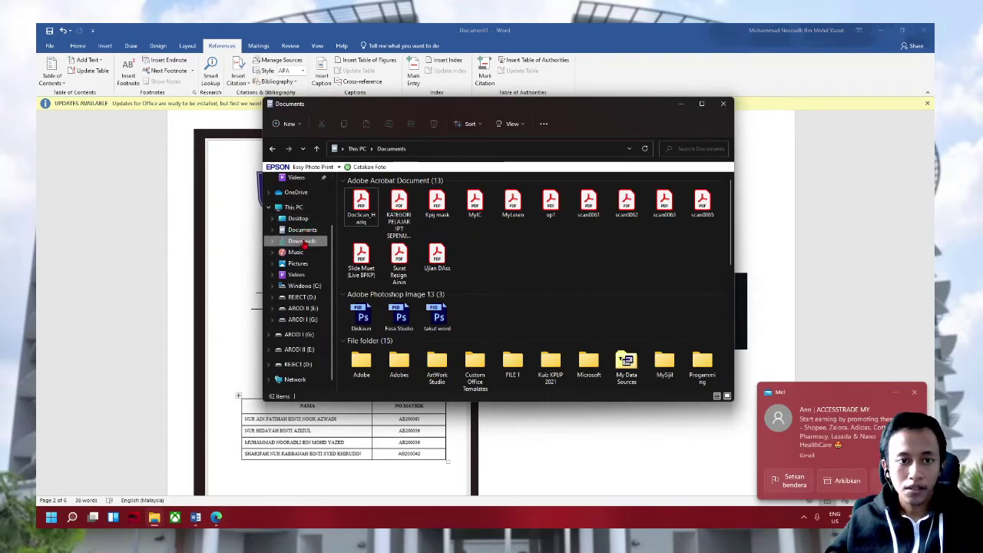
{"action": "left_click", "coordinate": [302, 241]}
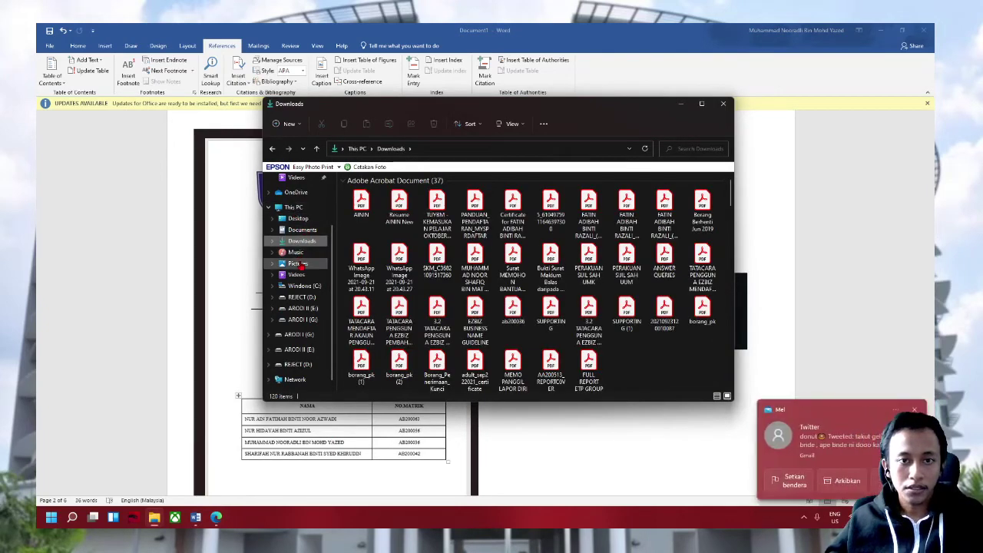
{"action": "left_click", "coordinate": [298, 263]}
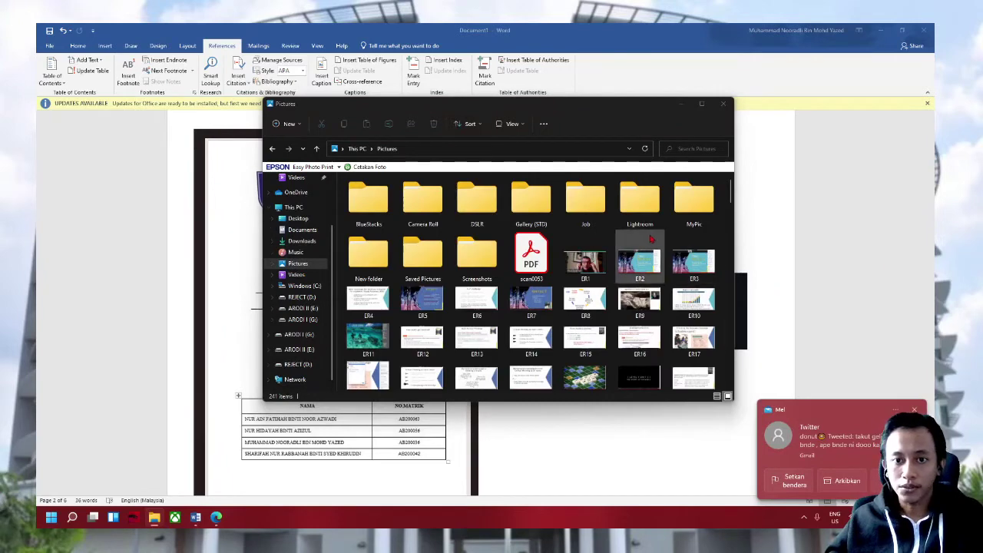
{"action": "scroll", "coordinate": [649, 239], "scroll_direction": "down", "scroll_amount": 10}
{"action": "scroll", "coordinate": [538, 261], "scroll_direction": "up", "scroll_amount": 5}
{"action": "scroll", "coordinate": [446, 269], "scroll_direction": "up", "scroll_amount": 5}
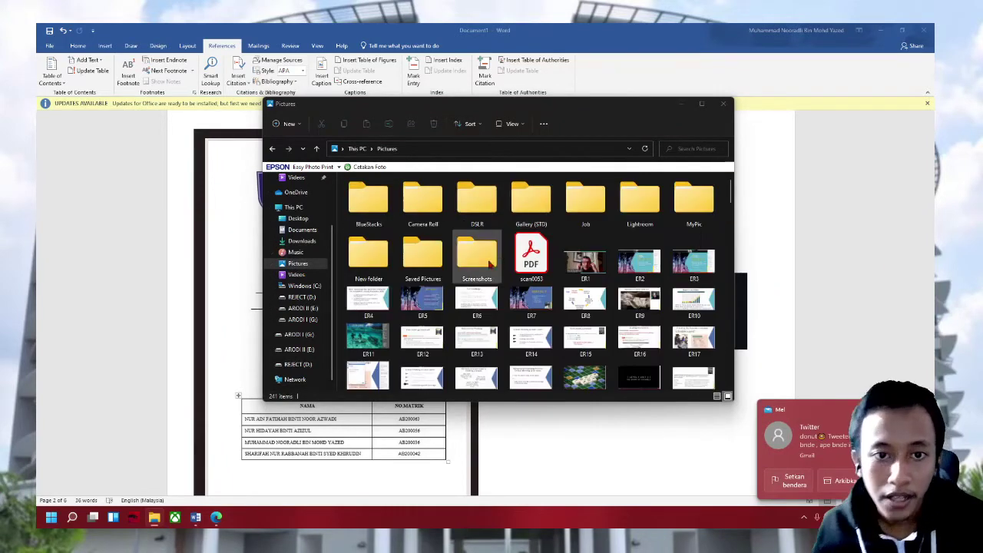
{"action": "left_click", "coordinate": [410, 263]}
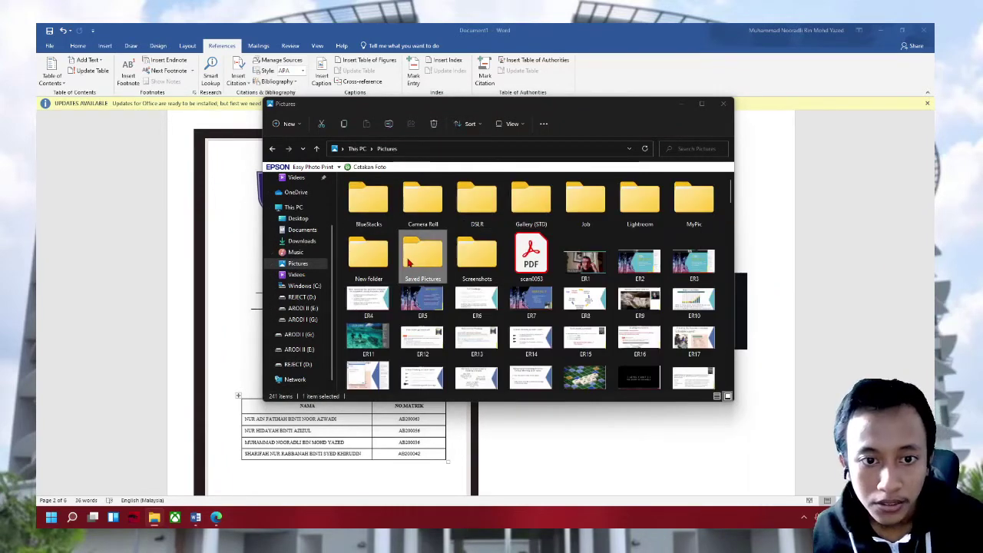
{"action": "double_click", "coordinate": [410, 264]}
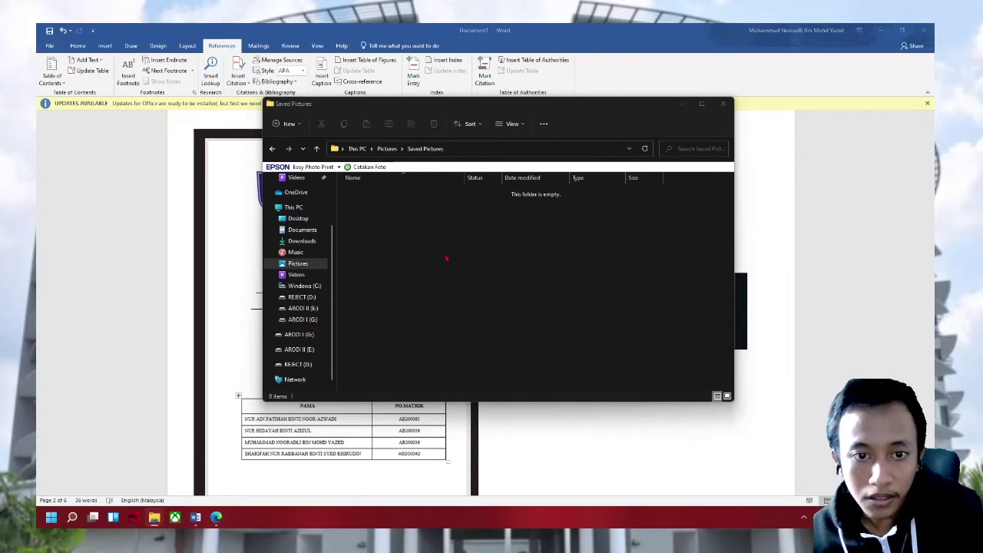
{"action": "left_click", "coordinate": [272, 148]}
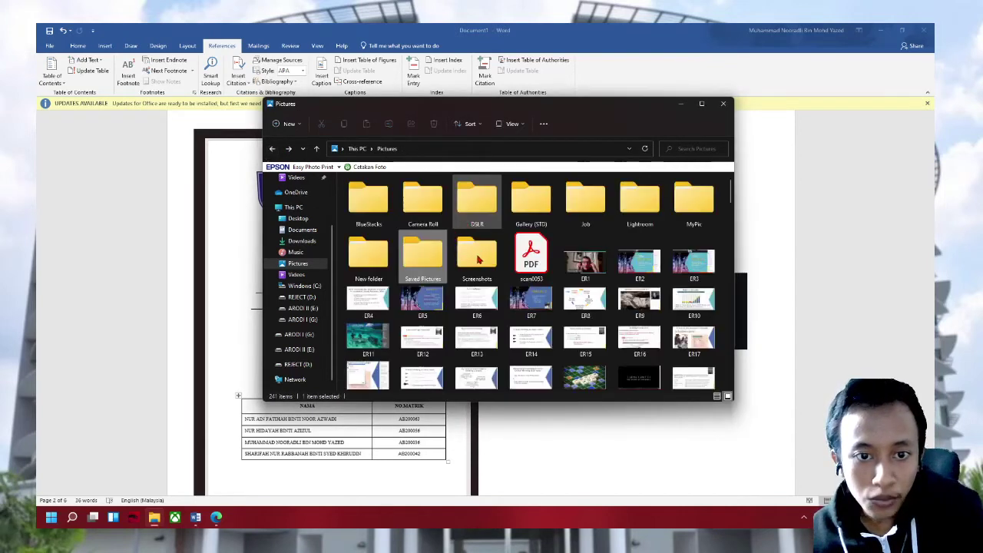
{"action": "double_click", "coordinate": [484, 261]}
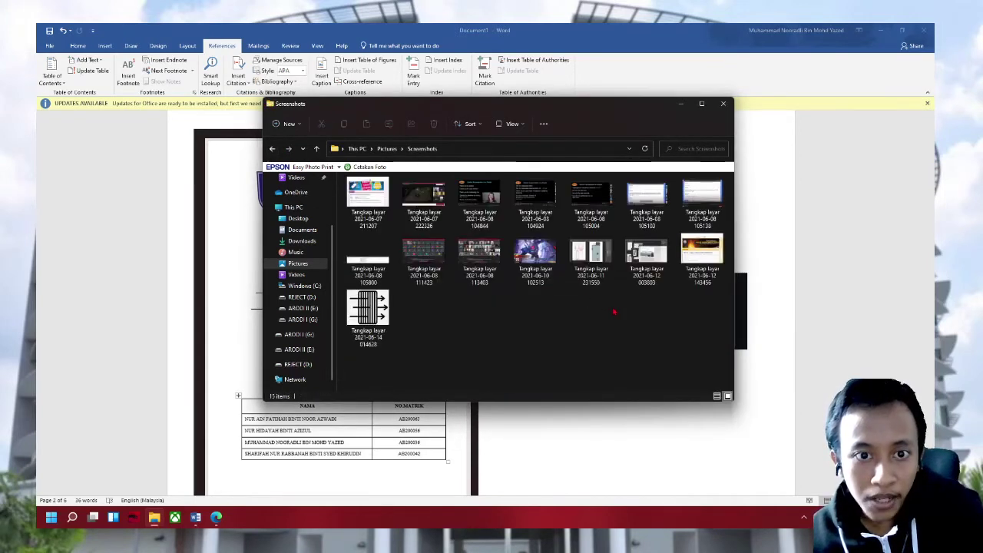
{"action": "key", "text": "alt+Left"}
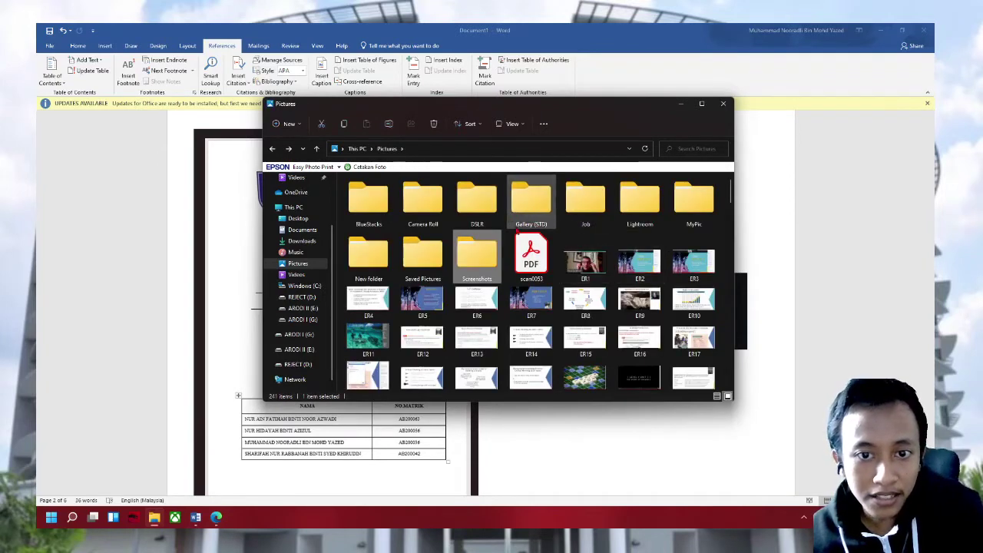
Open Pictures' New folder, scroll its thumbnails and select the M10 image
{"action": "double_click", "coordinate": [381, 267]}
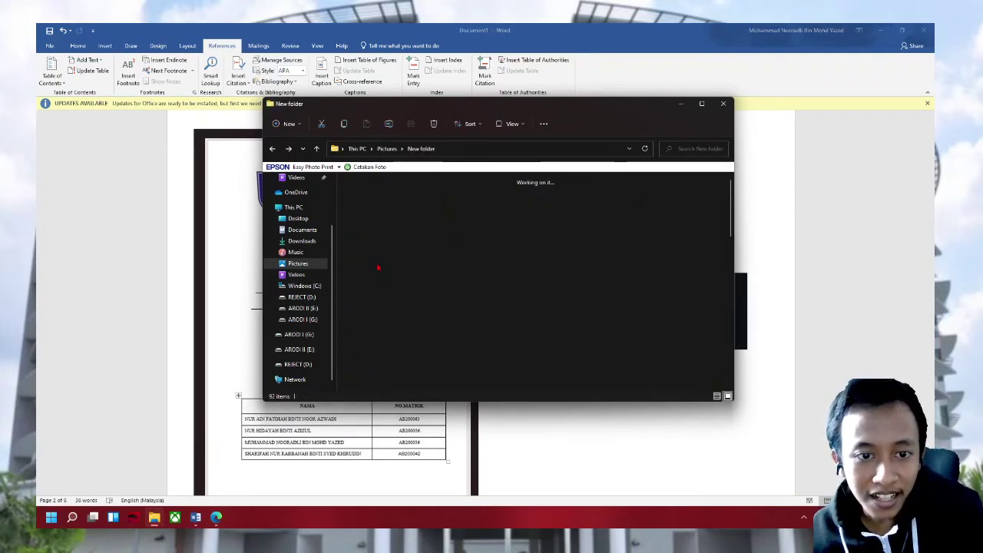
{"action": "scroll", "coordinate": [624, 305], "scroll_direction": "down", "scroll_amount": 5}
{"action": "scroll", "coordinate": [624, 305], "scroll_direction": "down", "scroll_amount": 3}
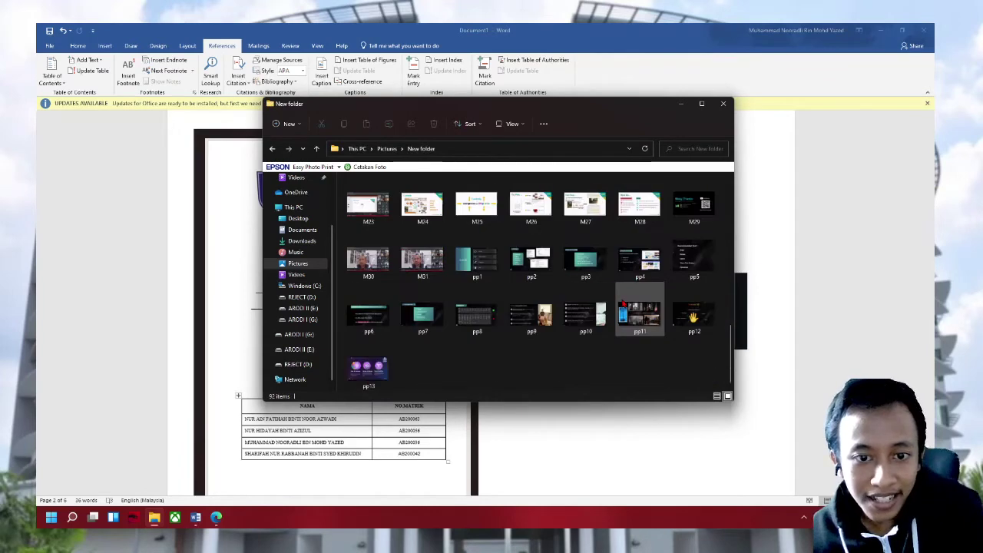
{"action": "scroll", "coordinate": [624, 304], "scroll_direction": "up", "scroll_amount": 4}
{"action": "scroll", "coordinate": [624, 305], "scroll_direction": "down", "scroll_amount": 3}
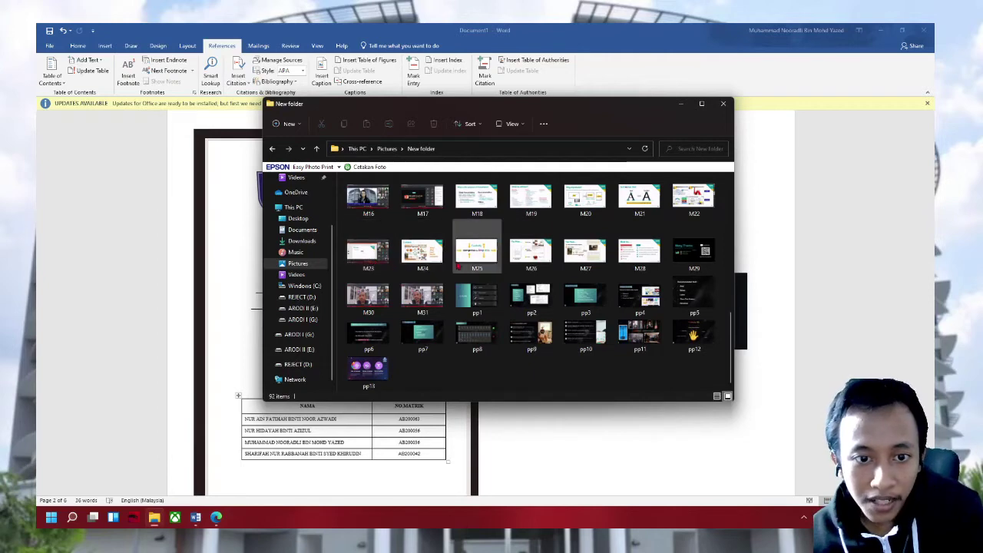
{"action": "scroll", "coordinate": [426, 238], "scroll_direction": "up", "scroll_amount": 3}
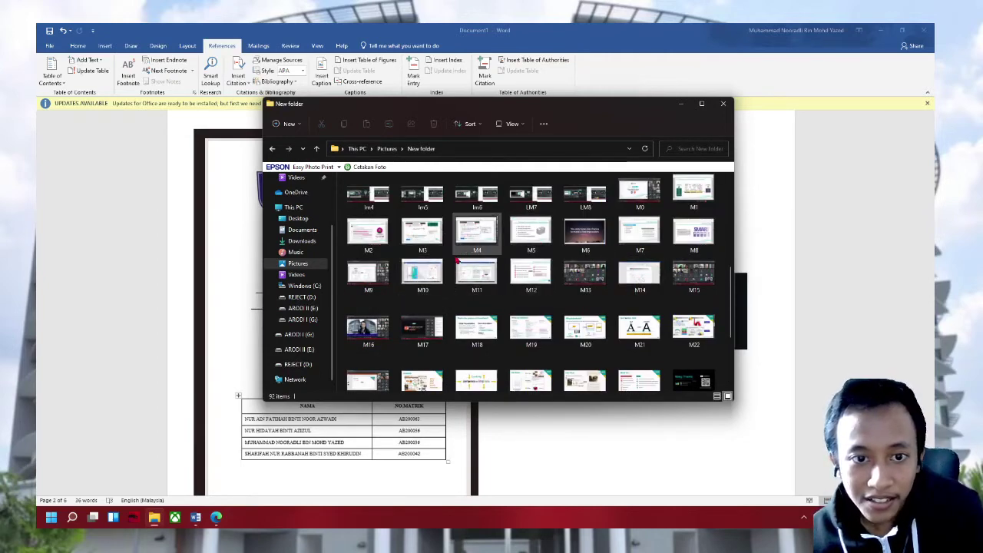
{"action": "left_click", "coordinate": [431, 276]}
View the M10 cover critique in Photos, then switch back to the Word report
{"action": "double_click", "coordinate": [431, 276]}
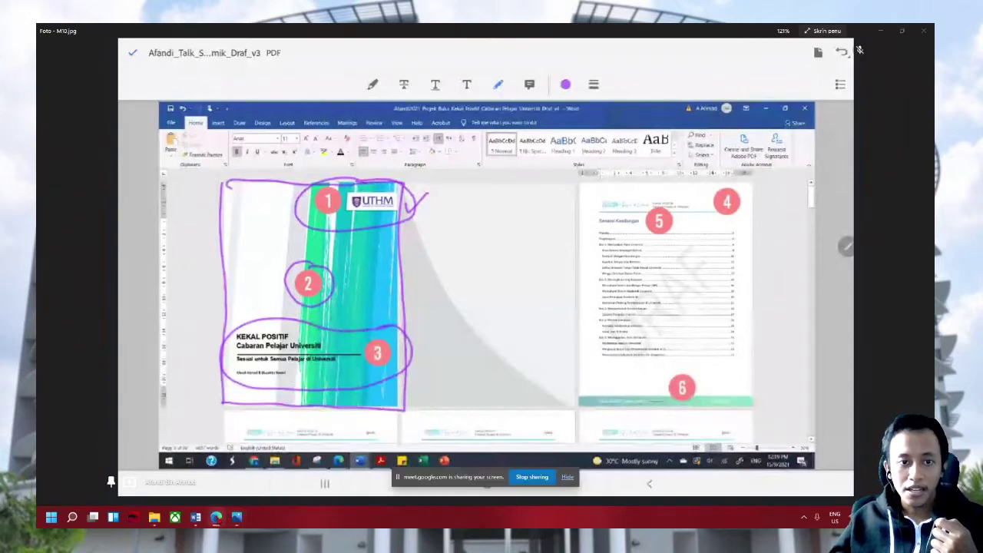
{"action": "mouse_move", "coordinate": [196, 517]}
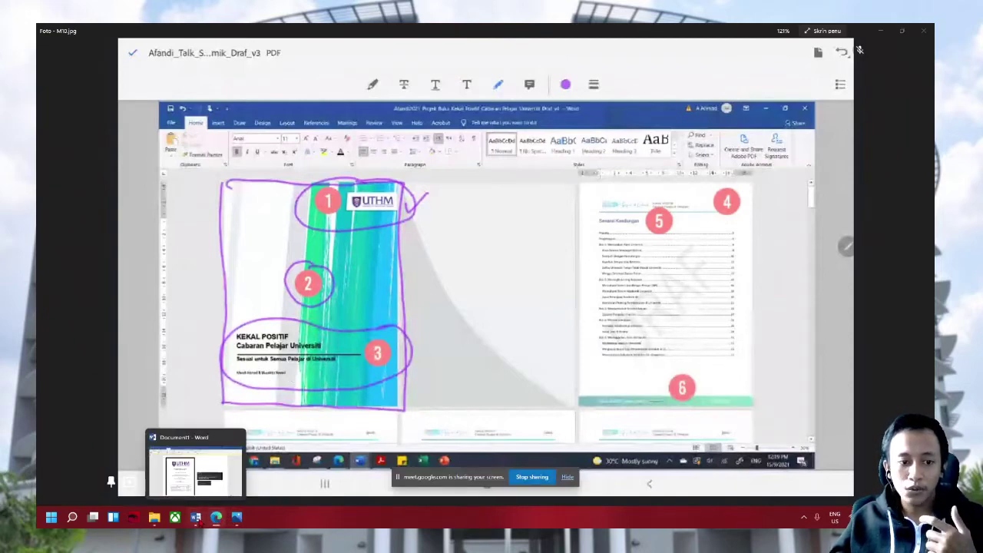
{"action": "left_click", "coordinate": [196, 470]}
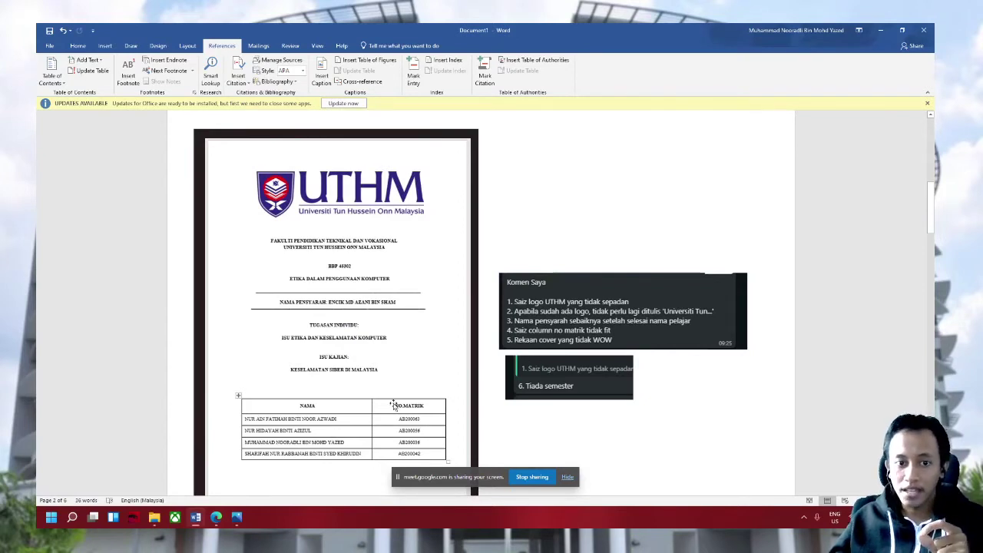
Scroll through the UTHM cover pages and feedback notes, then bring M10.jpg back up
{"action": "scroll", "coordinate": [394, 406], "scroll_direction": "down", "scroll_amount": 1}
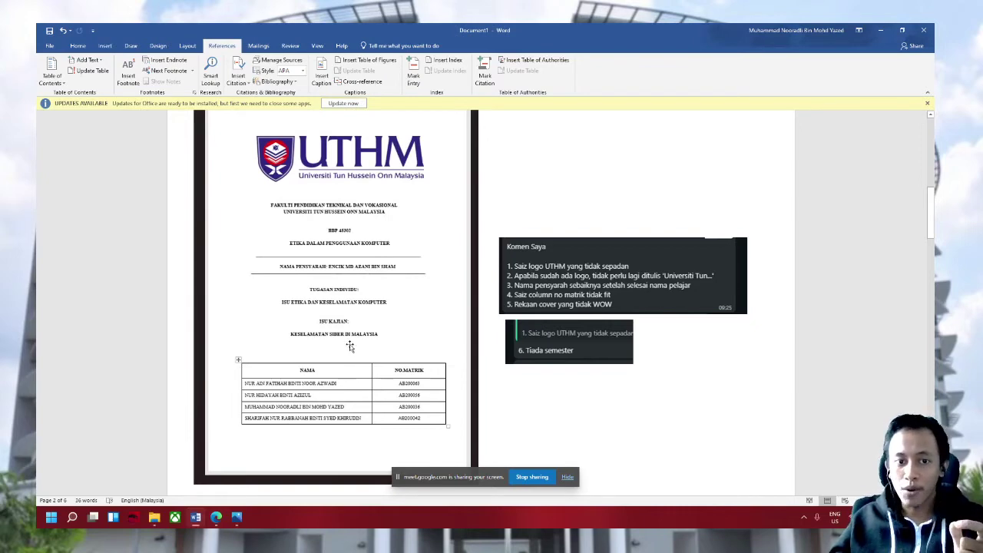
{"action": "scroll", "coordinate": [385, 322], "scroll_direction": "up", "scroll_amount": 1}
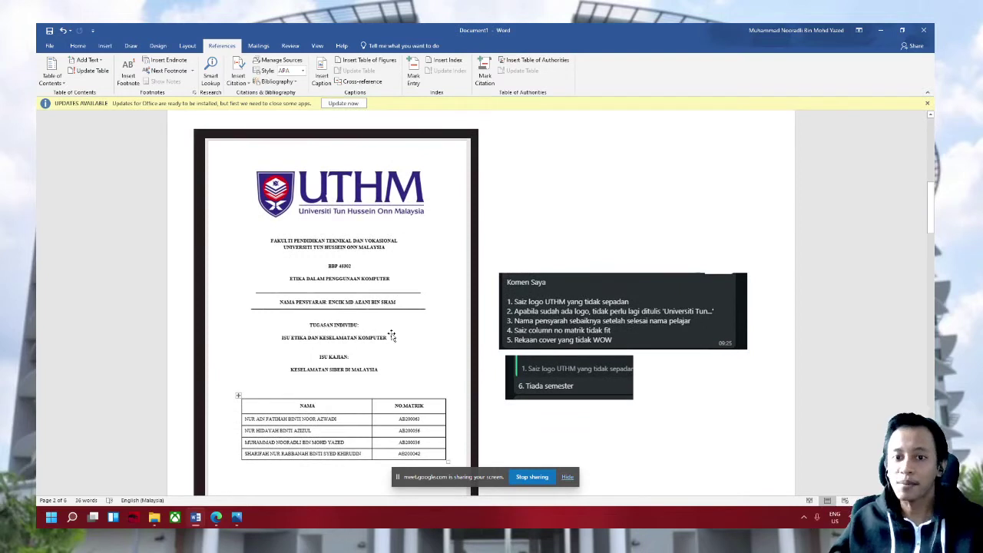
{"action": "scroll", "coordinate": [350, 362], "scroll_direction": "down", "scroll_amount": 1}
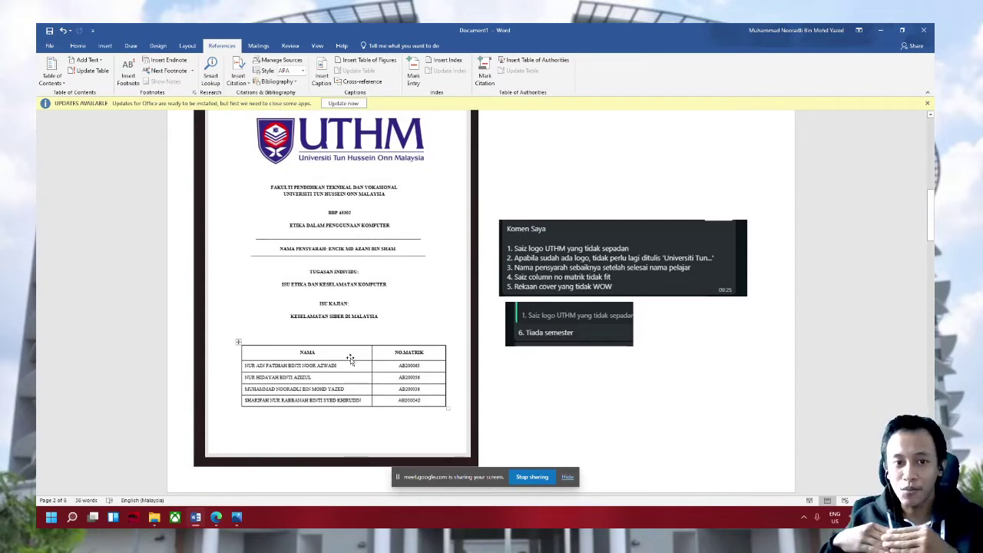
{"action": "scroll", "coordinate": [546, 274], "scroll_direction": "down", "scroll_amount": 2}
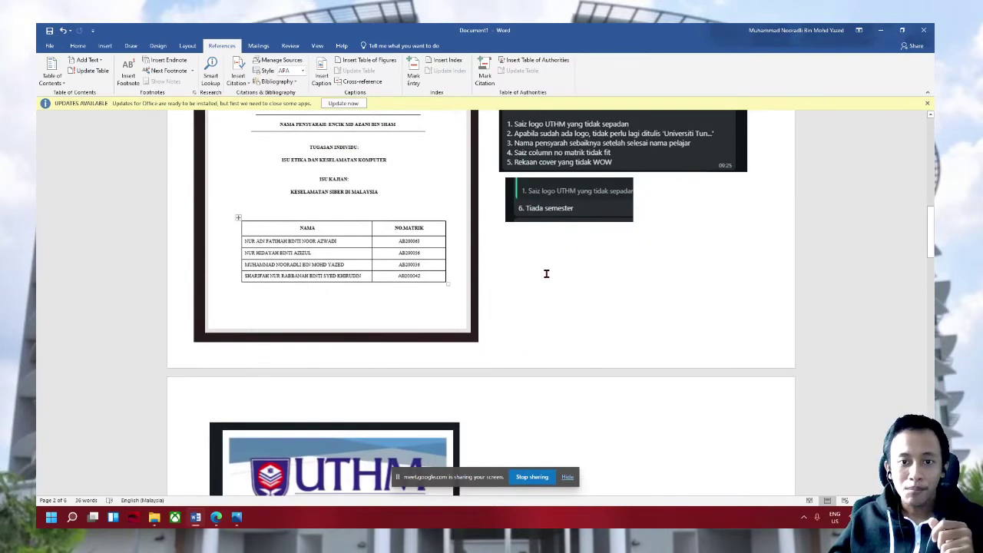
{"action": "scroll", "coordinate": [569, 236], "scroll_direction": "up", "scroll_amount": 1}
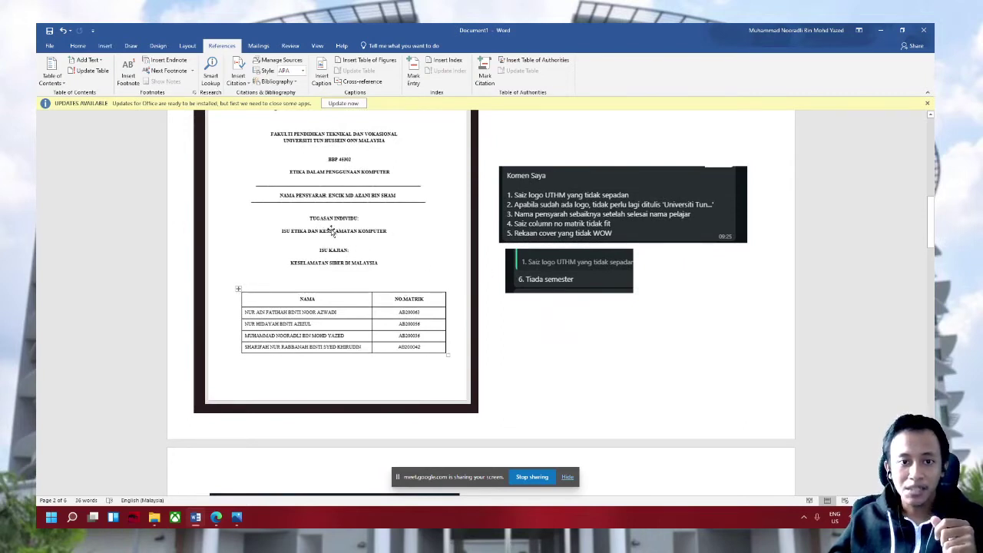
{"action": "scroll", "coordinate": [338, 201], "scroll_direction": "up", "scroll_amount": 1}
{"action": "scroll", "coordinate": [340, 204], "scroll_direction": "up", "scroll_amount": 1}
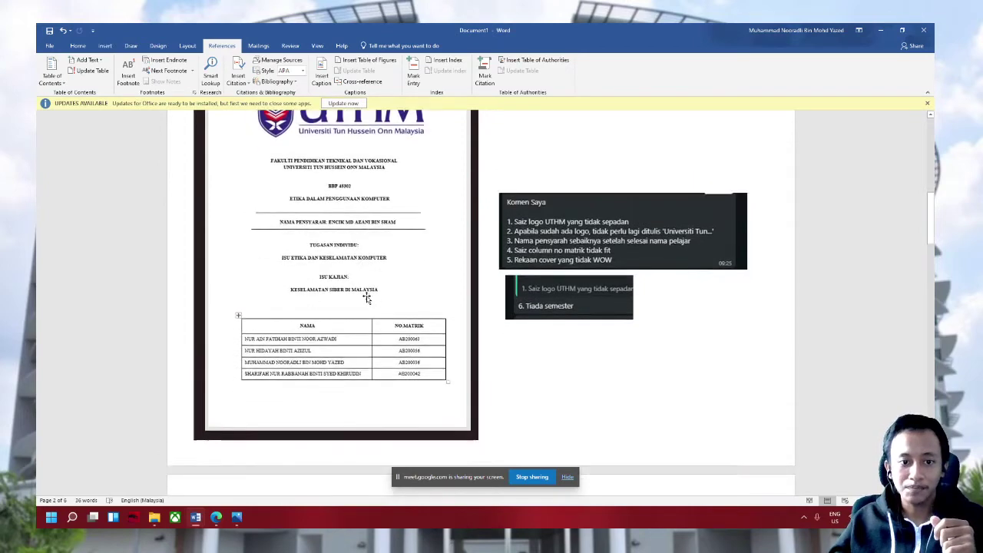
{"action": "scroll", "coordinate": [362, 284], "scroll_direction": "down", "scroll_amount": 3}
{"action": "scroll", "coordinate": [367, 296], "scroll_direction": "down", "scroll_amount": 4}
{"action": "scroll", "coordinate": [361, 248], "scroll_direction": "down", "scroll_amount": 3}
{"action": "scroll", "coordinate": [338, 192], "scroll_direction": "down", "scroll_amount": 3}
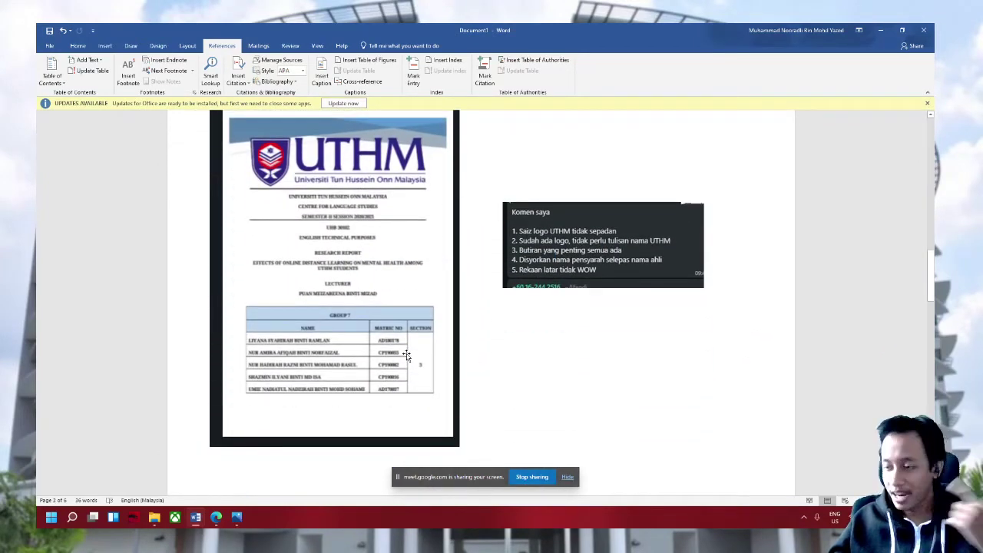
{"action": "scroll", "coordinate": [402, 349], "scroll_direction": "up", "scroll_amount": 1}
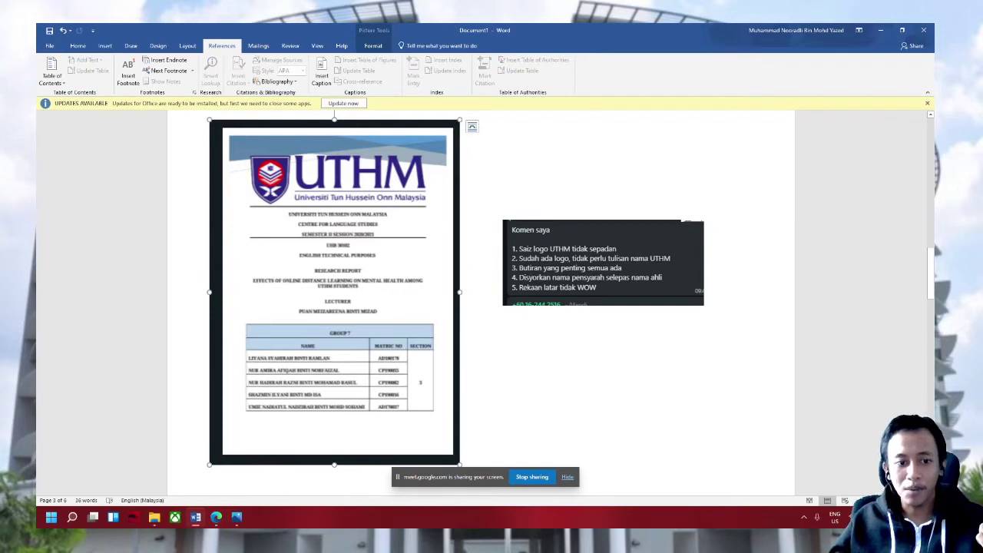
{"action": "left_click", "coordinate": [236, 517]}
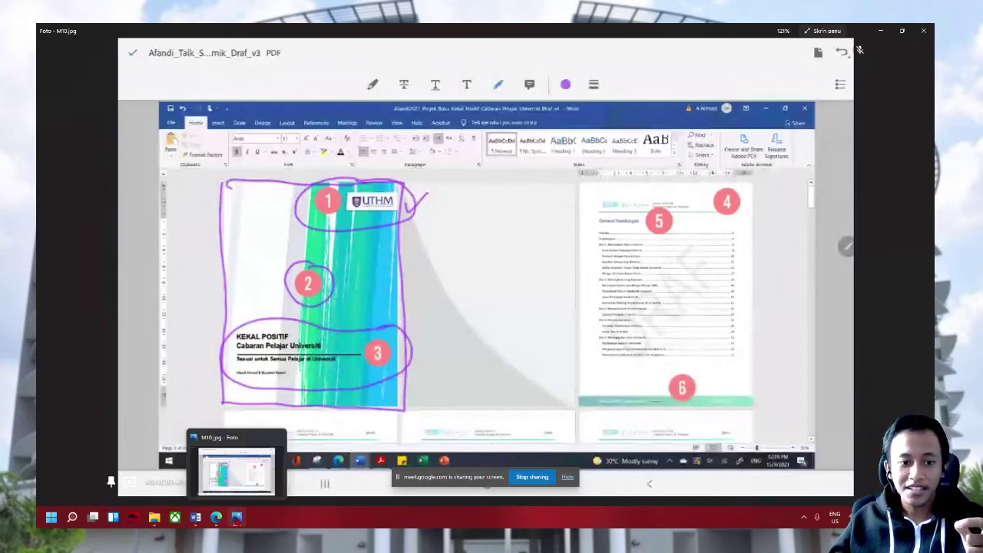
Minimise the M10.jpg viewer to reveal Word's cover page with the five-member group table
{"action": "left_click", "coordinate": [236, 517]}
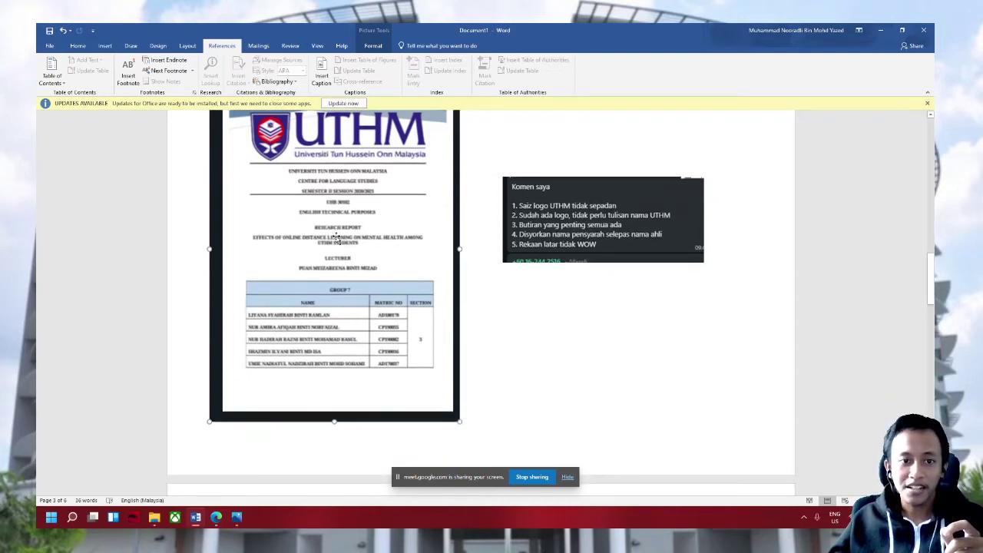
Select the page 4 cover picture, then continue to the page 5 English for Technical Purposes cover
{"action": "scroll", "coordinate": [338, 231], "scroll_direction": "down", "scroll_amount": 2}
{"action": "scroll", "coordinate": [342, 239], "scroll_direction": "down", "scroll_amount": 3}
{"action": "scroll", "coordinate": [342, 238], "scroll_direction": "down", "scroll_amount": 1}
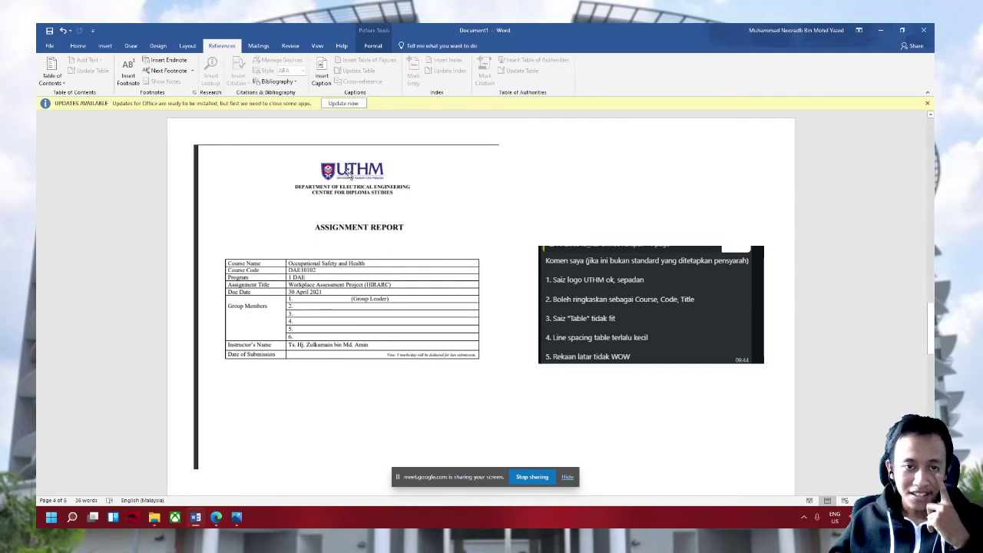
{"action": "left_click", "coordinate": [350, 172]}
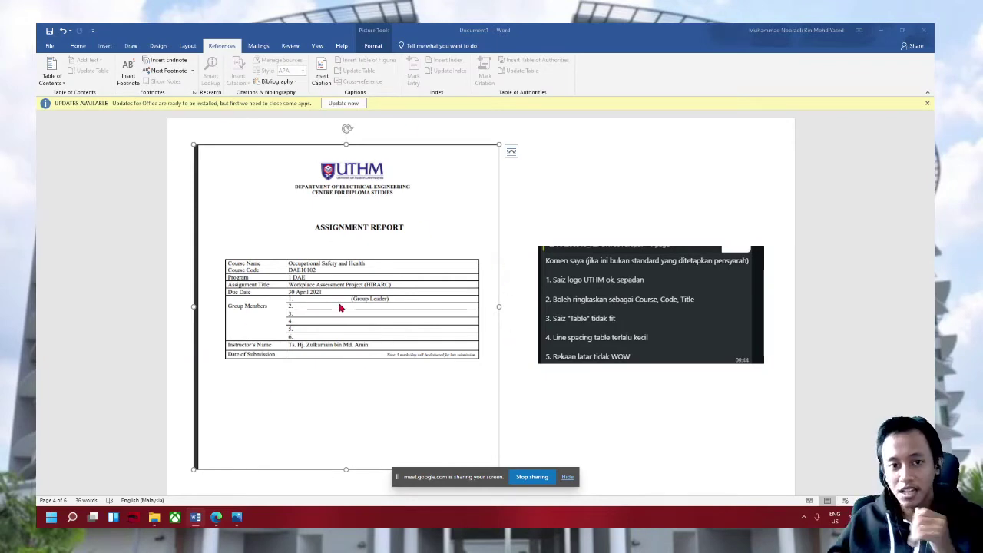
{"action": "scroll", "coordinate": [350, 298], "scroll_direction": "down", "scroll_amount": 2}
{"action": "scroll", "coordinate": [360, 295], "scroll_direction": "down", "scroll_amount": 3}
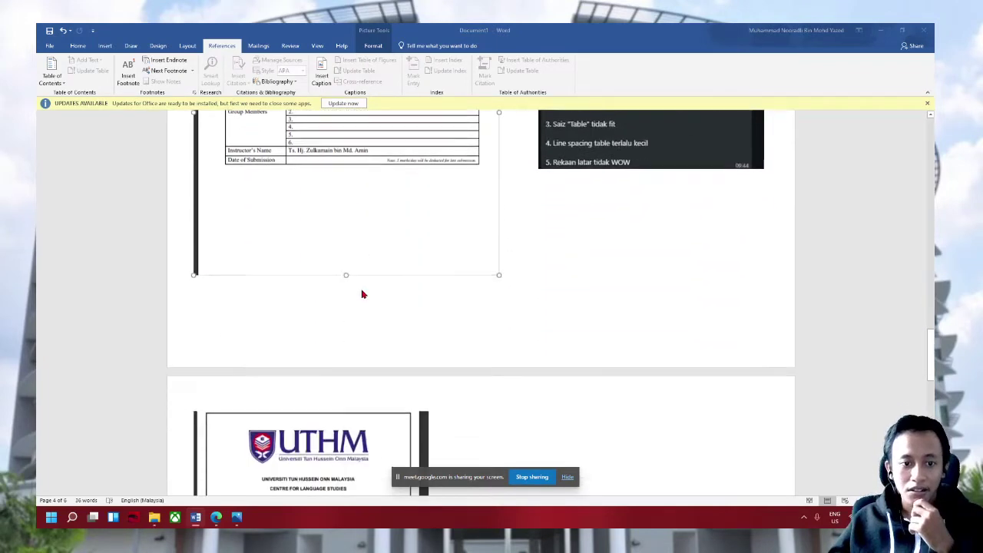
{"action": "scroll", "coordinate": [363, 294], "scroll_direction": "down", "scroll_amount": 3}
{"action": "scroll", "coordinate": [354, 289], "scroll_direction": "down", "scroll_amount": 2}
{"action": "scroll", "coordinate": [262, 253], "scroll_direction": "down", "scroll_amount": 1}
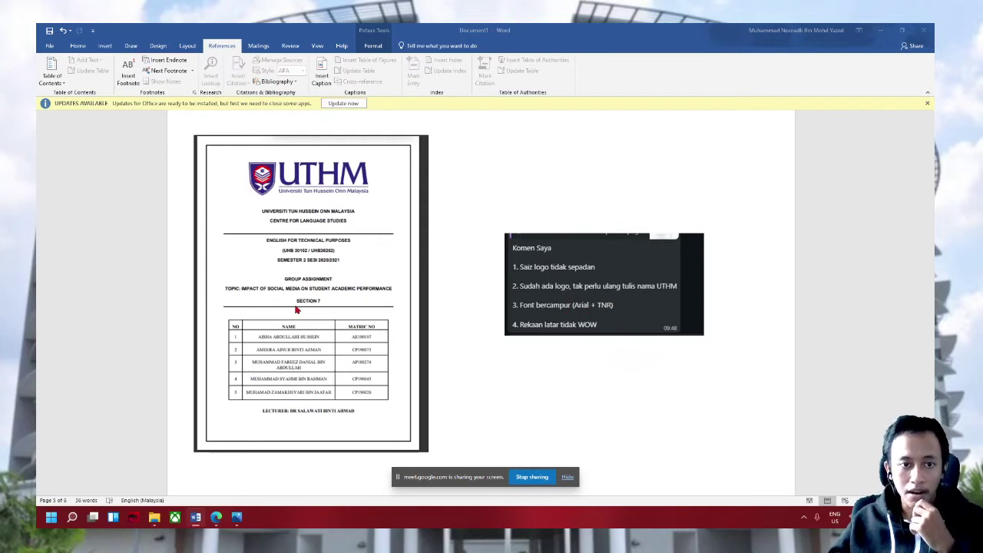
{"action": "scroll", "coordinate": [307, 309], "scroll_direction": "down", "scroll_amount": 1}
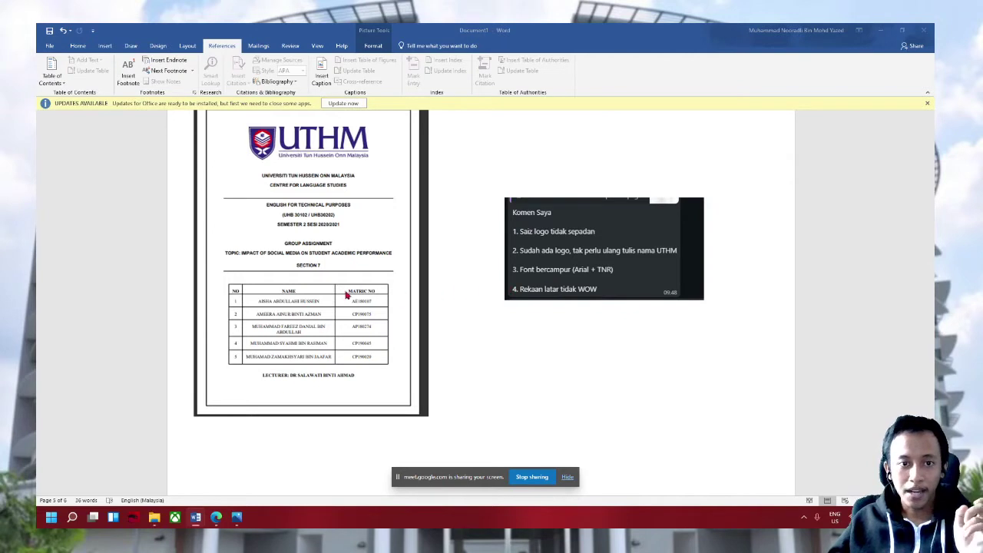
{"action": "scroll", "coordinate": [394, 237], "scroll_direction": "up", "scroll_amount": 2}
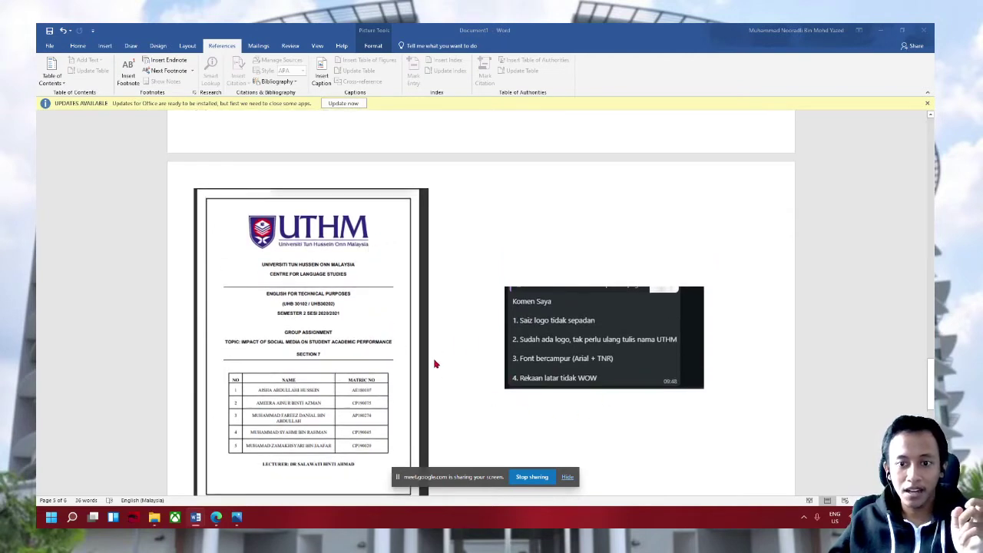
{"action": "scroll", "coordinate": [434, 363], "scroll_direction": "down", "scroll_amount": 1}
{"action": "scroll", "coordinate": [434, 363], "scroll_direction": "down", "scroll_amount": 1}
{"action": "scroll", "coordinate": [434, 364], "scroll_direction": "down", "scroll_amount": 2}
{"action": "scroll", "coordinate": [434, 364], "scroll_direction": "down", "scroll_amount": 2}
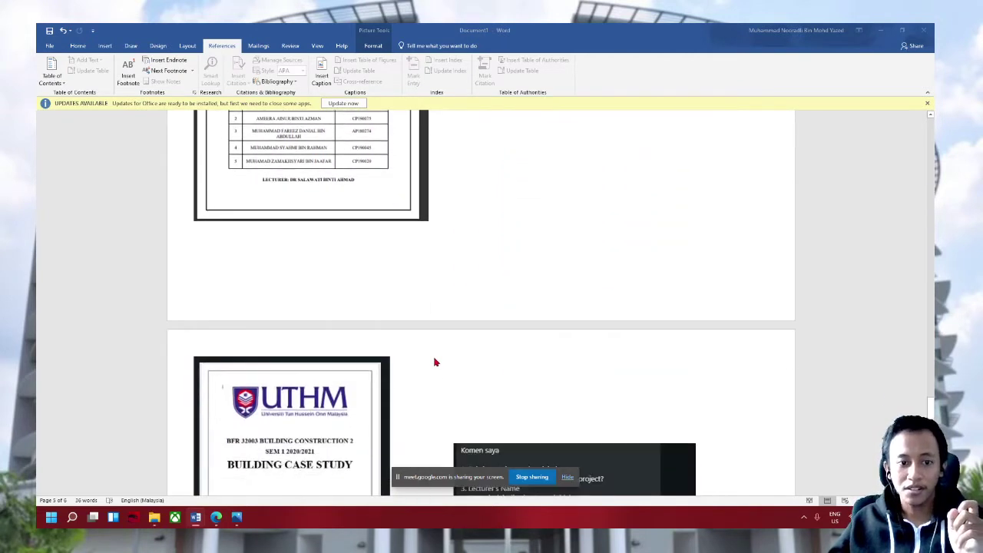
{"action": "scroll", "coordinate": [435, 363], "scroll_direction": "down", "scroll_amount": 2}
{"action": "scroll", "coordinate": [434, 363], "scroll_direction": "down", "scroll_amount": 1}
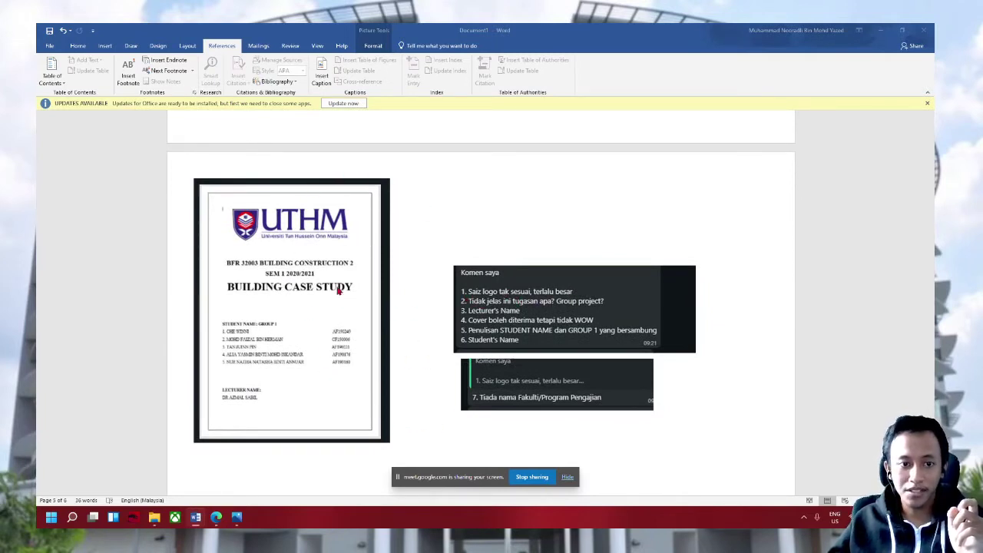
{"action": "scroll", "coordinate": [302, 381], "scroll_direction": "down", "scroll_amount": 1}
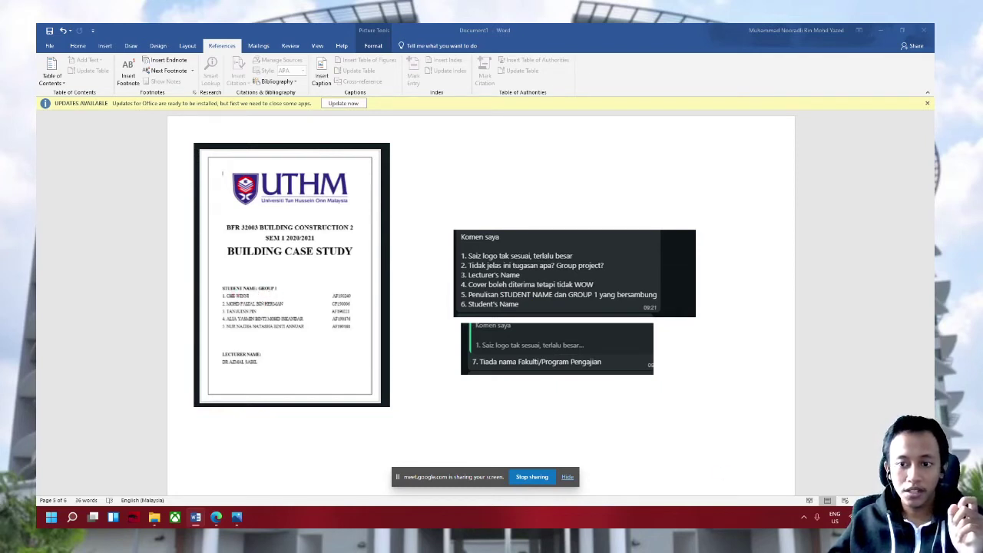
{"action": "scroll", "coordinate": [827, 479], "scroll_direction": "up", "scroll_amount": 1, "text": "ctrl"}
{"action": "scroll", "coordinate": [826, 480], "scroll_direction": "up", "scroll_amount": 1, "text": "ctrl"}
{"action": "scroll", "coordinate": [827, 479], "scroll_direction": "up", "scroll_amount": 1, "text": "ctrl"}
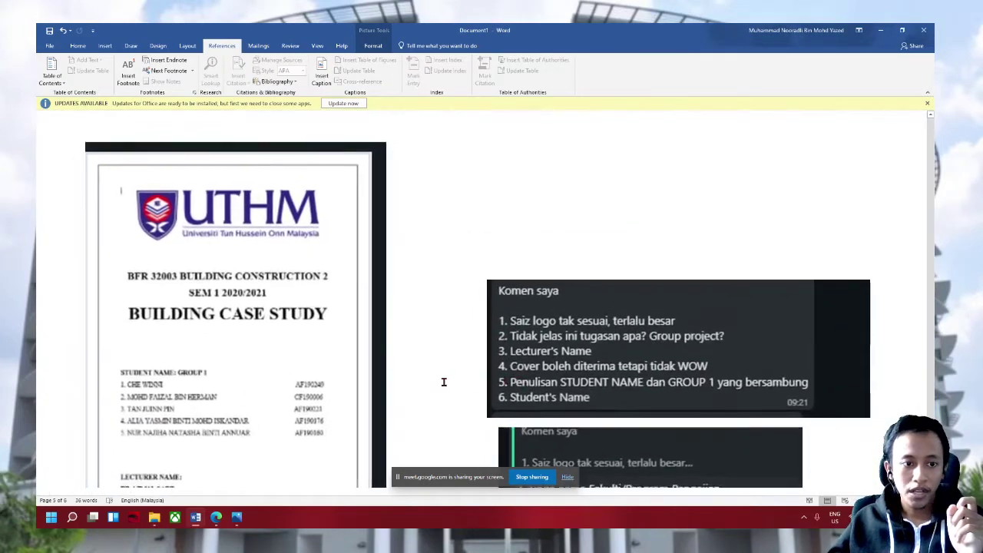
{"action": "scroll", "coordinate": [443, 382], "scroll_direction": "down", "scroll_amount": 3}
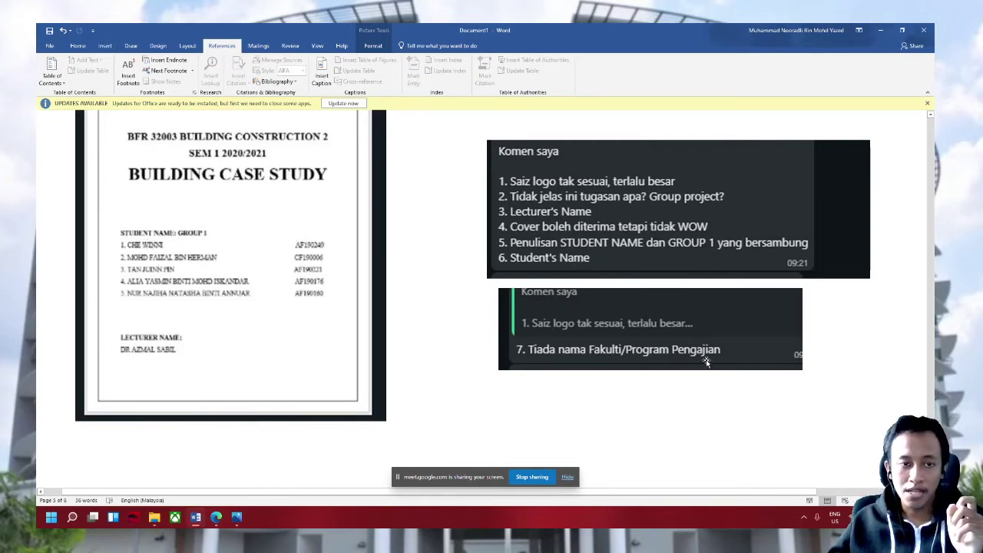
{"action": "scroll", "coordinate": [253, 224], "scroll_direction": "up", "scroll_amount": 1}
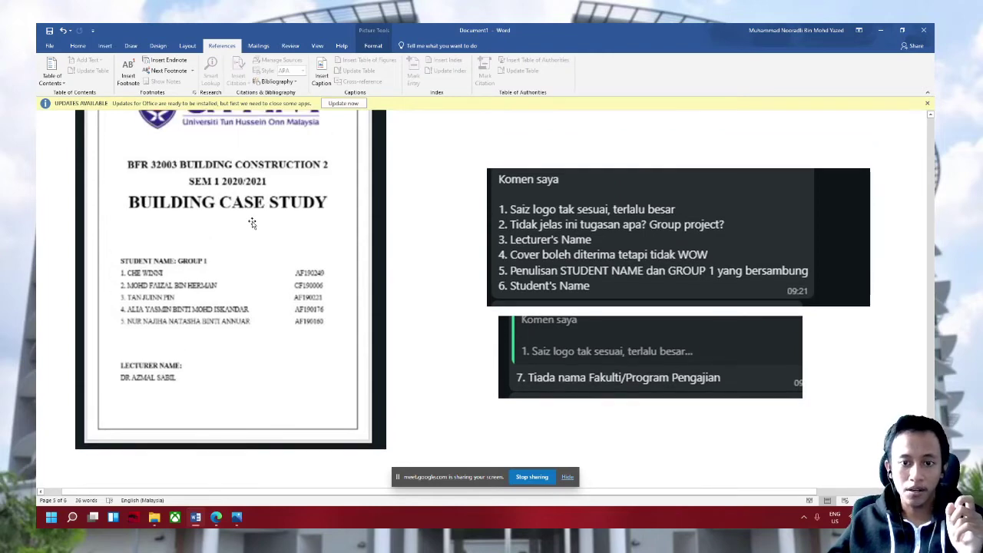
{"action": "scroll", "coordinate": [252, 223], "scroll_direction": "up", "scroll_amount": 7}
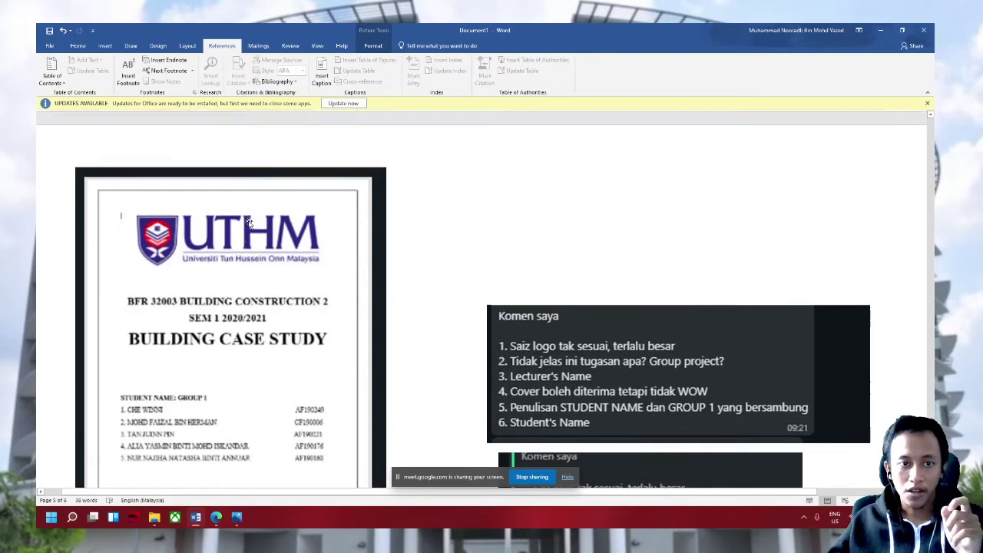
{"action": "scroll", "coordinate": [252, 223], "scroll_direction": "down", "scroll_amount": 5}
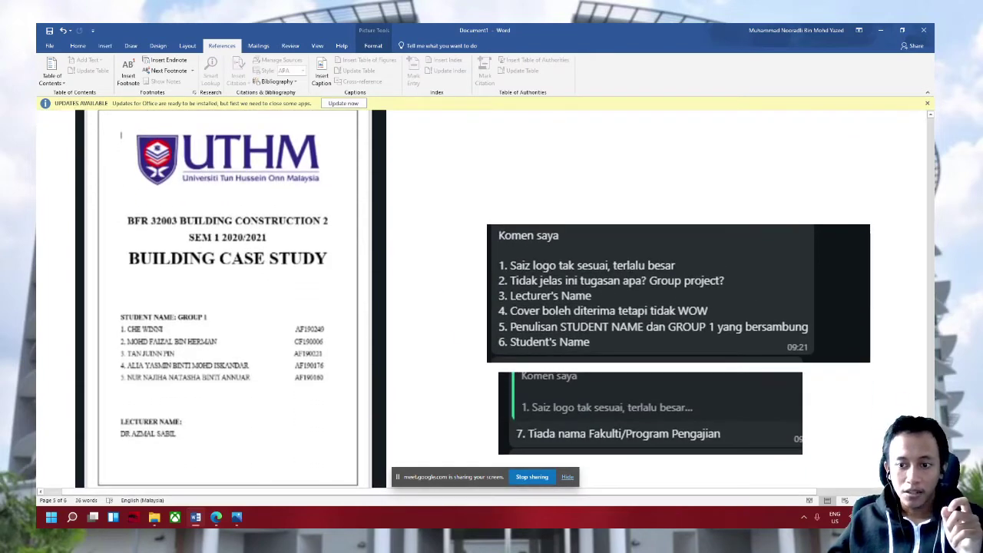
{"action": "scroll", "coordinate": [933, 241], "scroll_direction": "down", "scroll_amount": 1, "text": "ctrl"}
{"action": "scroll", "coordinate": [417, 253], "scroll_direction": "up", "scroll_amount": 1, "text": "ctrl"}
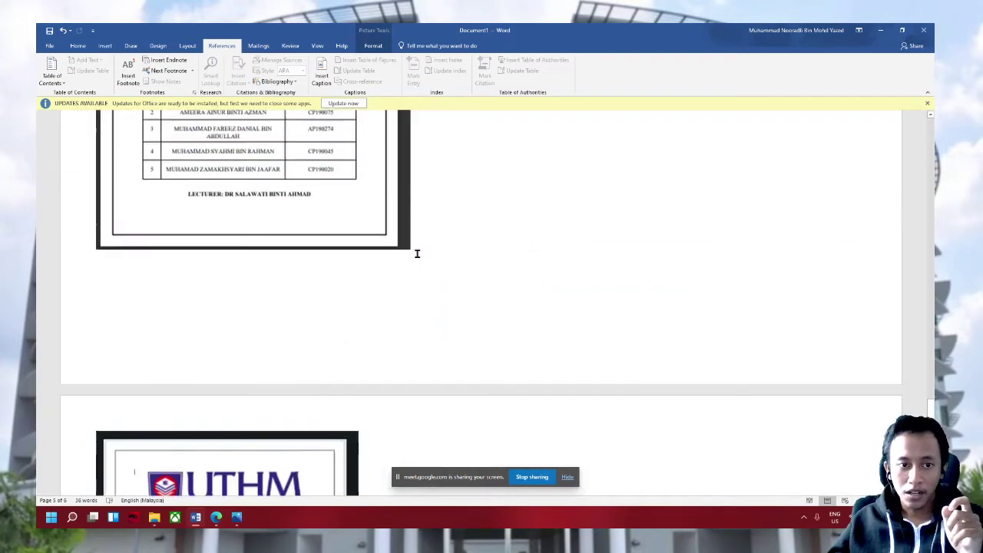
{"action": "scroll", "coordinate": [417, 253], "scroll_direction": "up", "scroll_amount": 10}
{"action": "scroll", "coordinate": [417, 252], "scroll_direction": "up", "scroll_amount": 2}
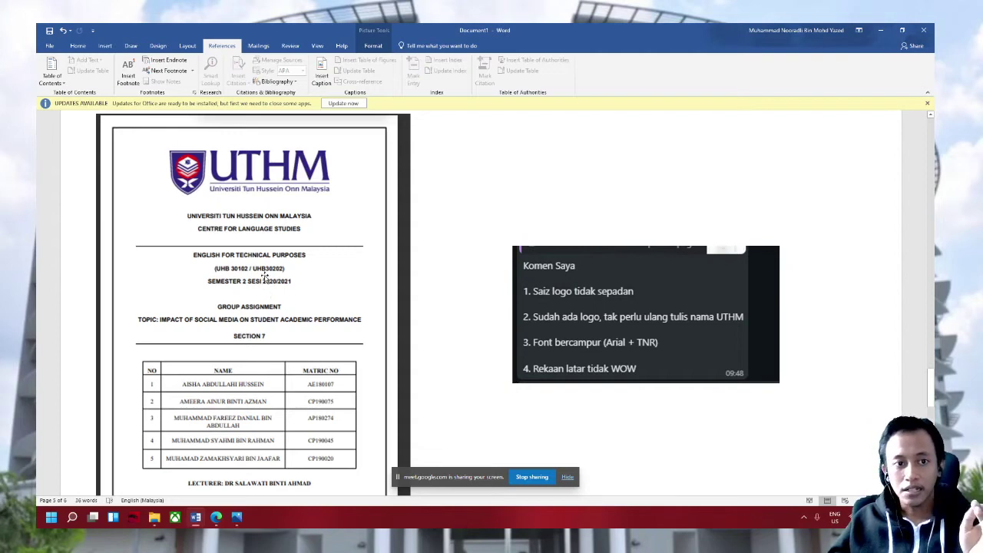
{"action": "scroll", "coordinate": [373, 161], "scroll_direction": "down", "scroll_amount": 1}
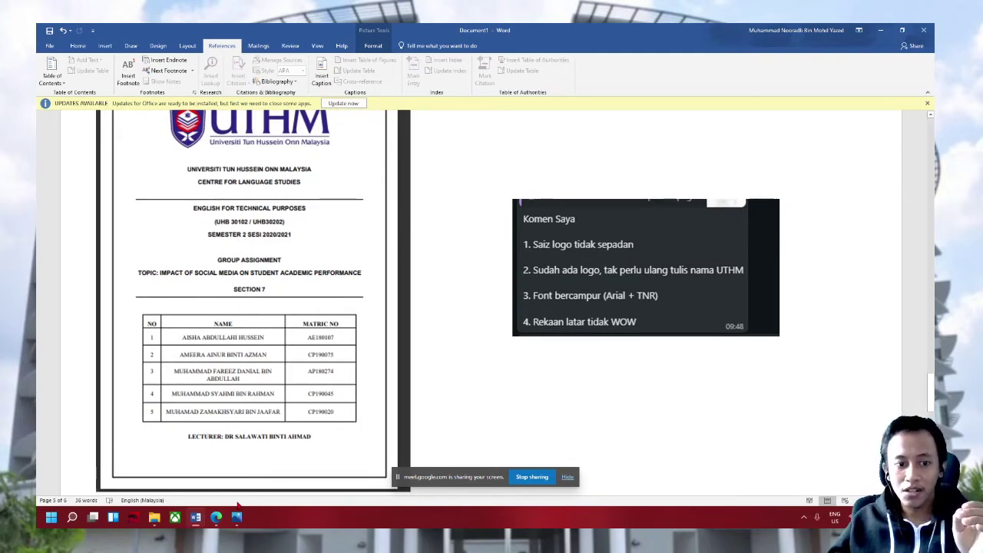
Show the M10.jpg slide critiquing the 'Kekal Positif' cover and contents page
{"action": "left_click", "coordinate": [236, 518]}
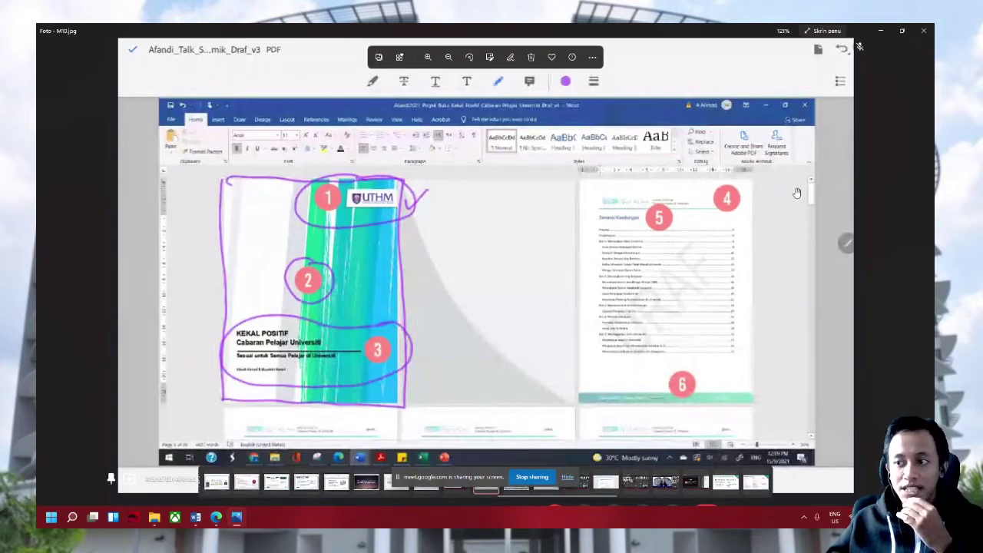
{"action": "mouse_move", "coordinate": [860, 46]}
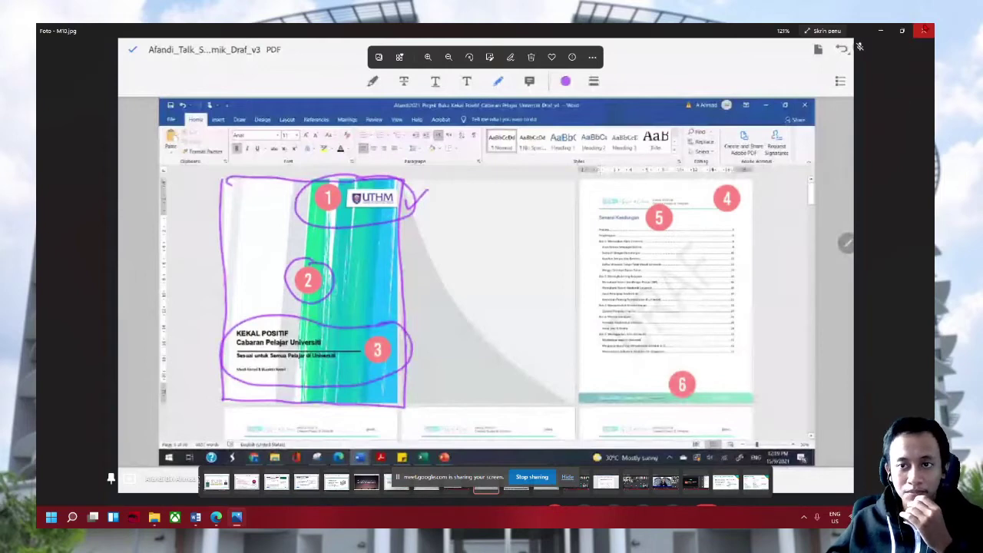
Leave Photos for the Word notes and scroll to the top of the class outline
{"action": "left_click", "coordinate": [154, 517]}
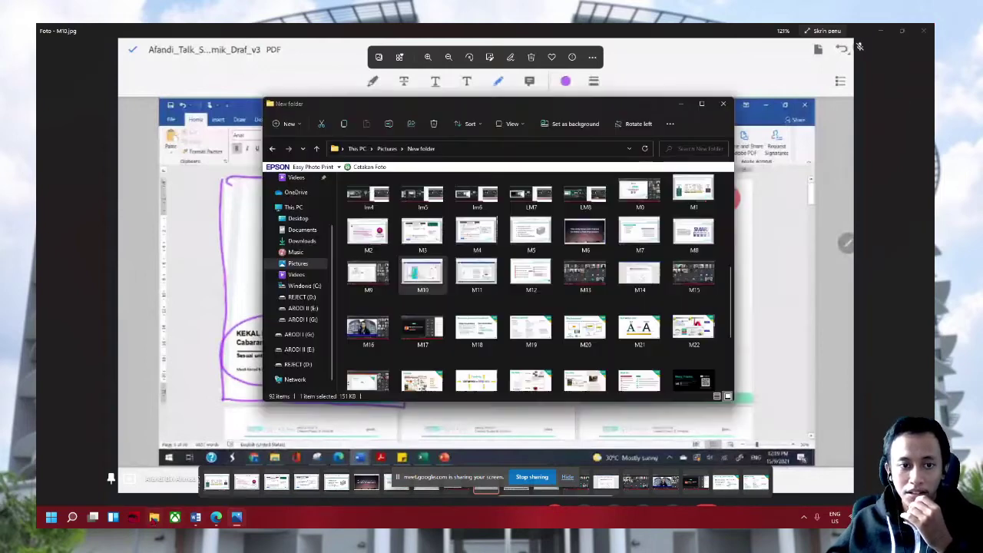
{"action": "left_click", "coordinate": [196, 517]}
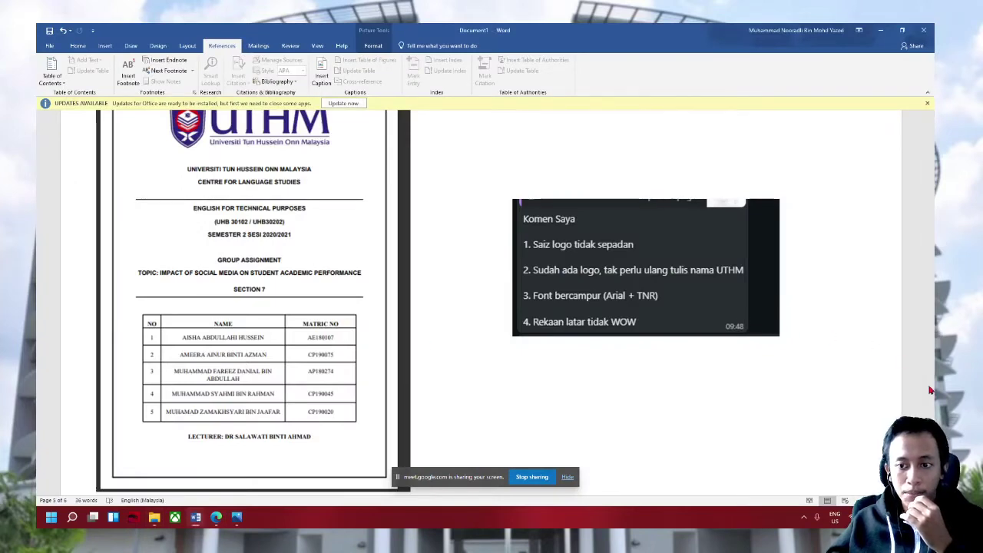
{"action": "left_click_drag", "start_coordinate": [933, 392], "coordinate": [801, 189]}
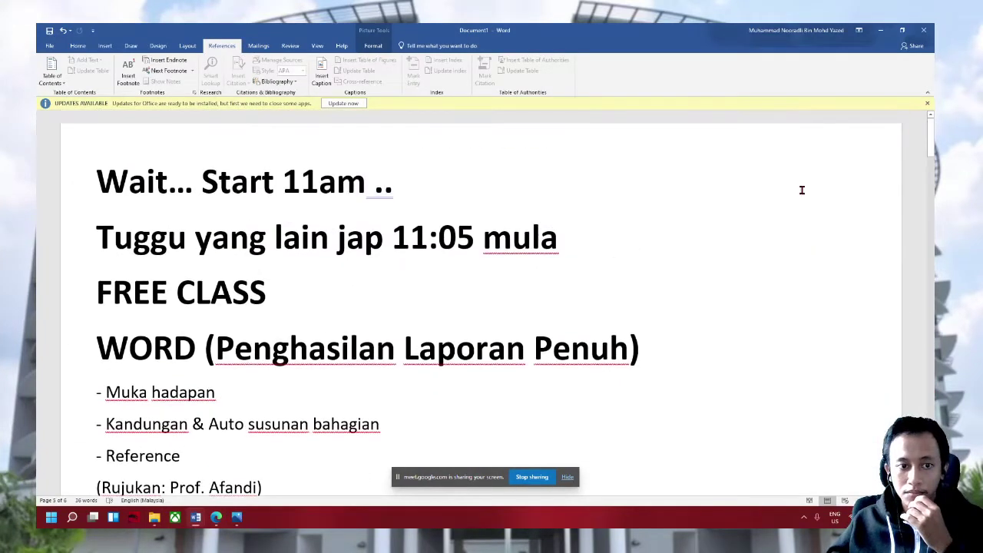
Select the 'Kandungan & Auto susunan bahagian' agenda line and bring the New folder of slide images forward
{"action": "scroll", "coordinate": [548, 295], "scroll_direction": "down", "scroll_amount": 2}
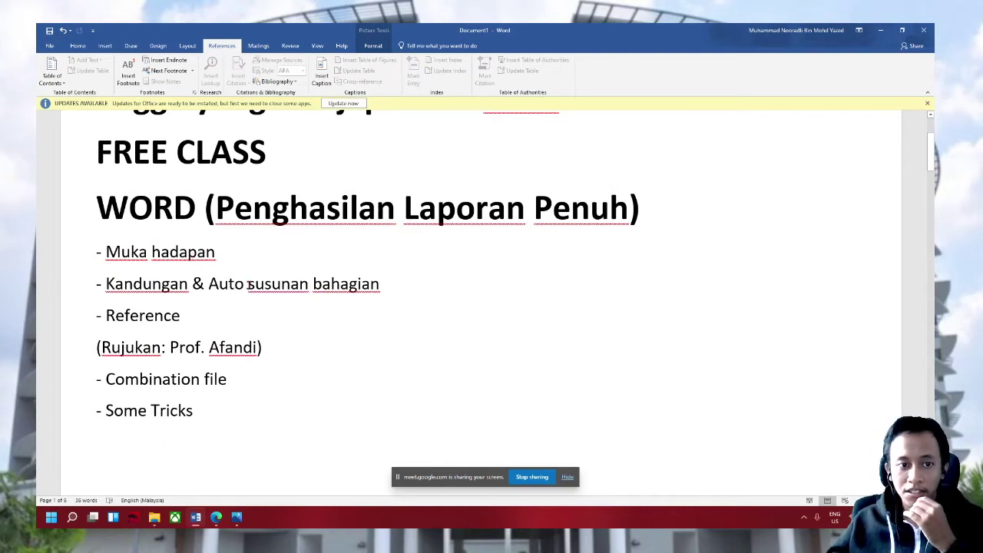
{"action": "left_click_drag", "start_coordinate": [376, 283], "coordinate": [103, 285]}
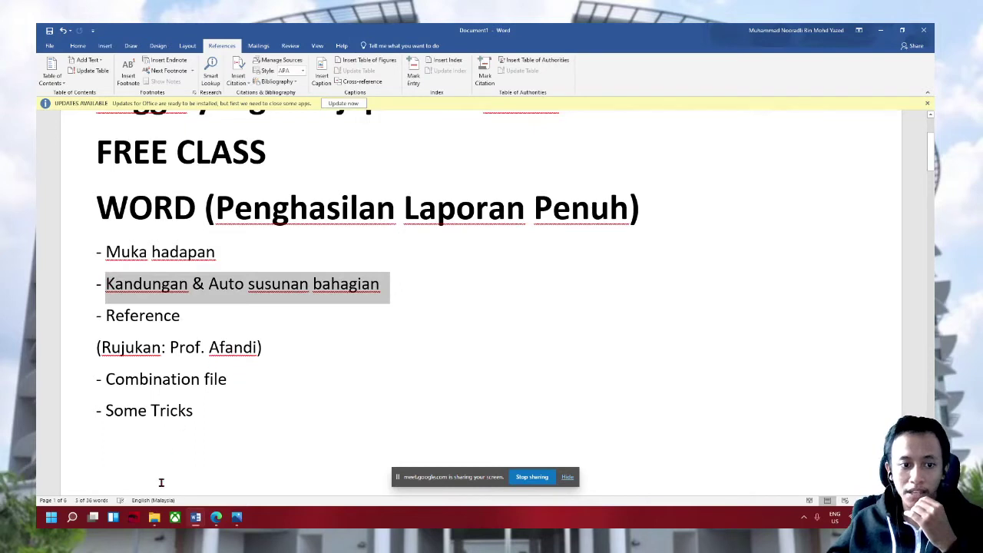
{"action": "left_click", "coordinate": [154, 517]}
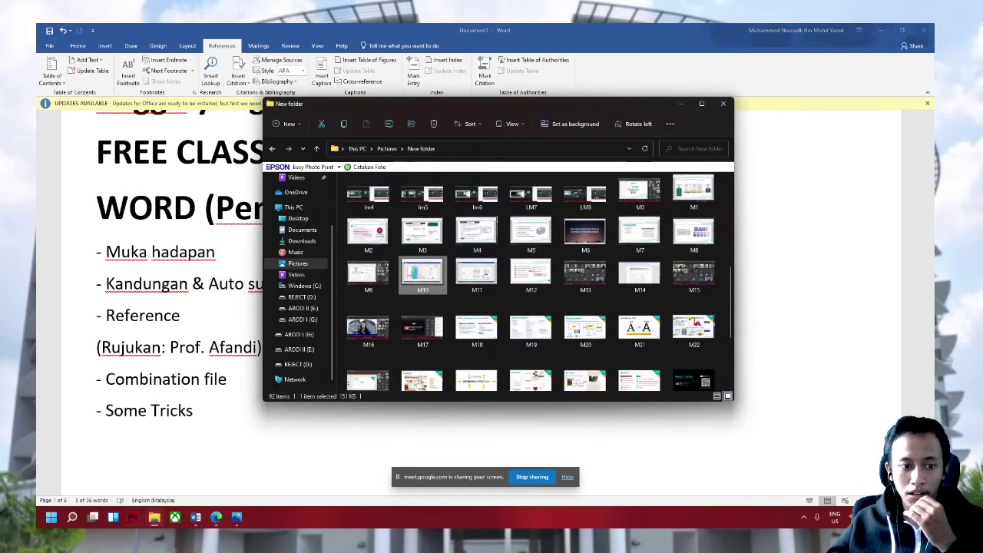
{"action": "mouse_move", "coordinate": [72, 517]}
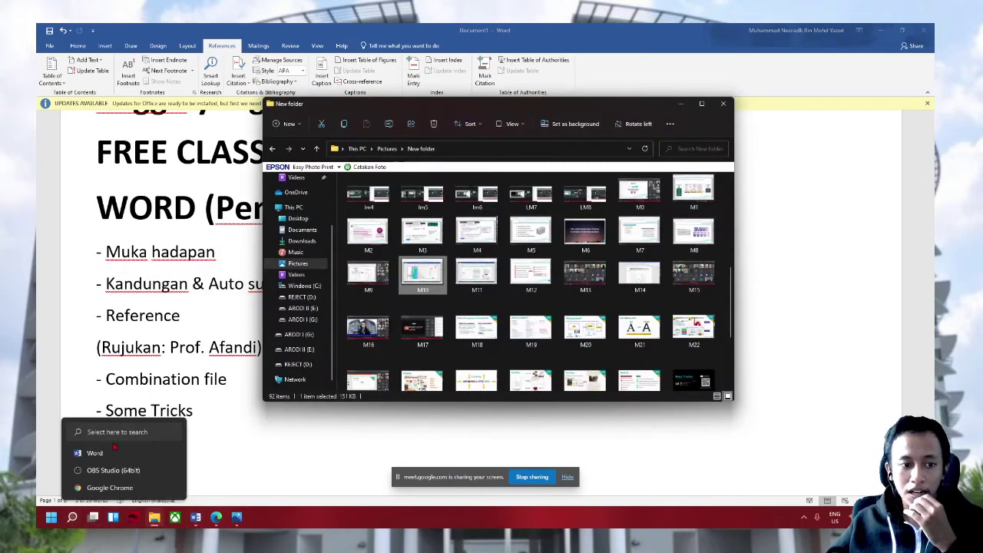
Launch Word from the Start menu's Recent list and create blank Document3
{"action": "left_click", "coordinate": [94, 457]}
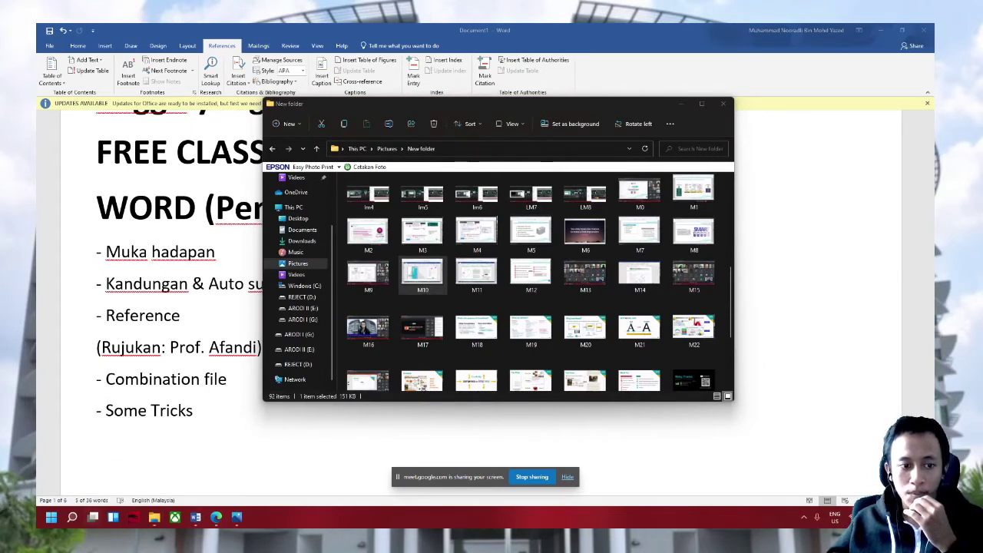
{"action": "left_click", "coordinate": [72, 517]}
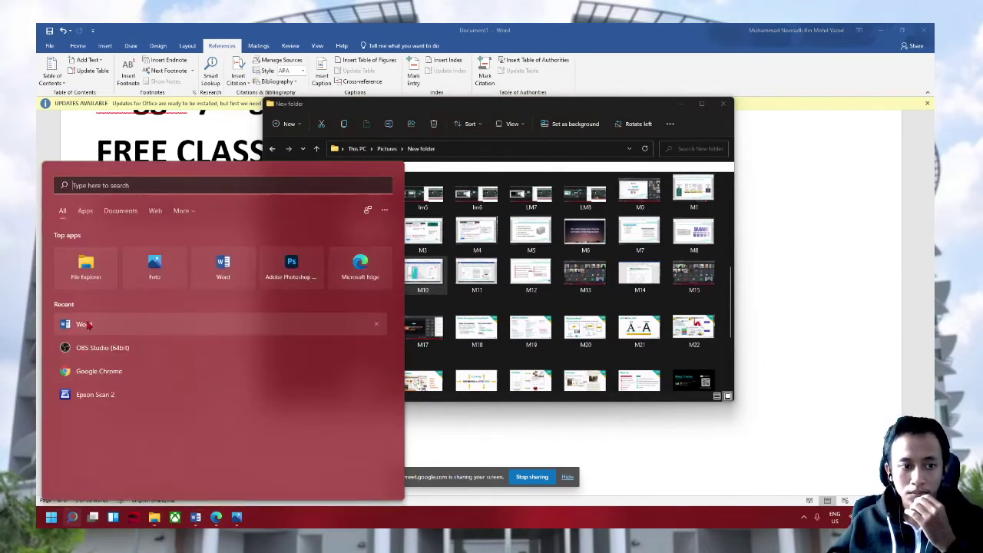
{"action": "key", "text": "Escape"}
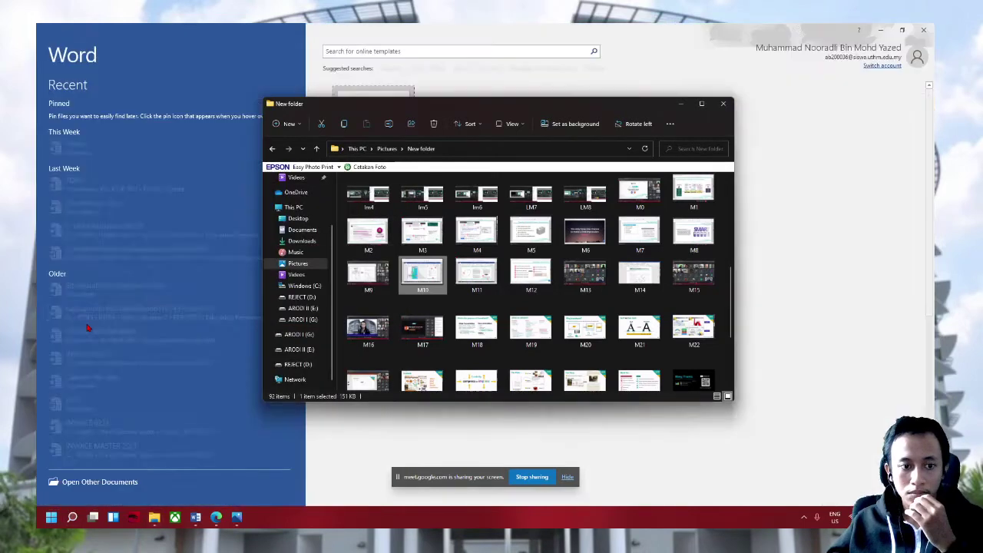
{"action": "left_click", "coordinate": [438, 34]}
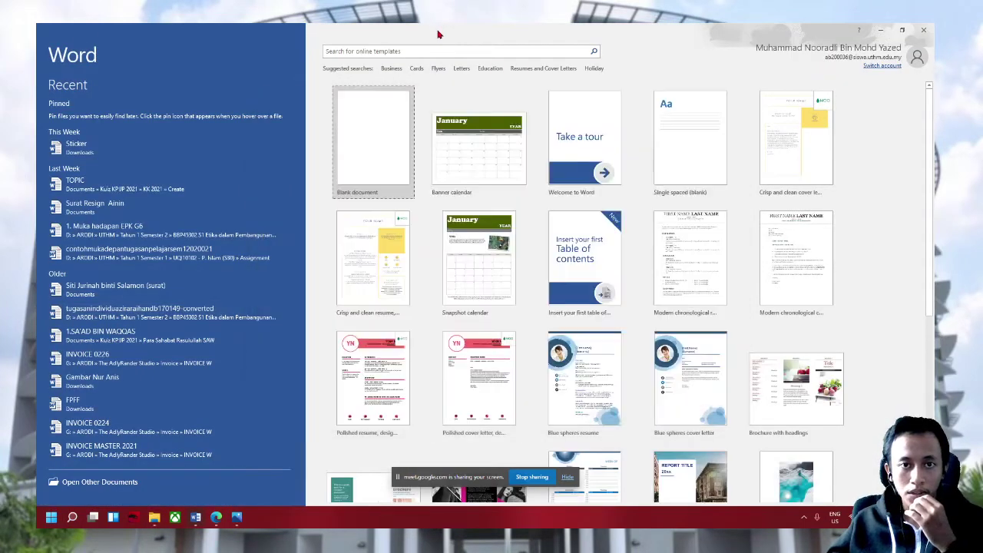
{"action": "left_click", "coordinate": [387, 145]}
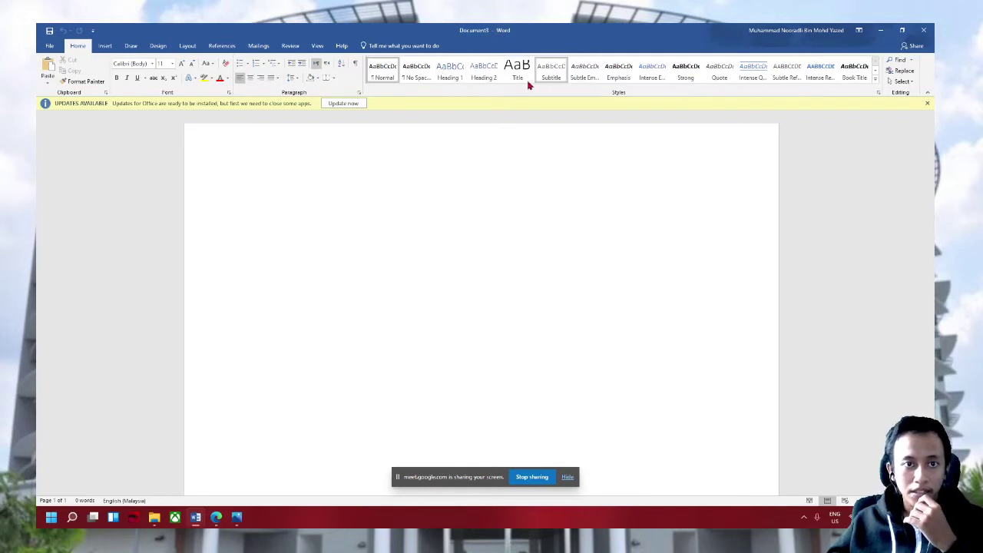
Try Heading 1 on the first line, check the example slide, then undo the style
{"action": "left_click", "coordinate": [453, 81]}
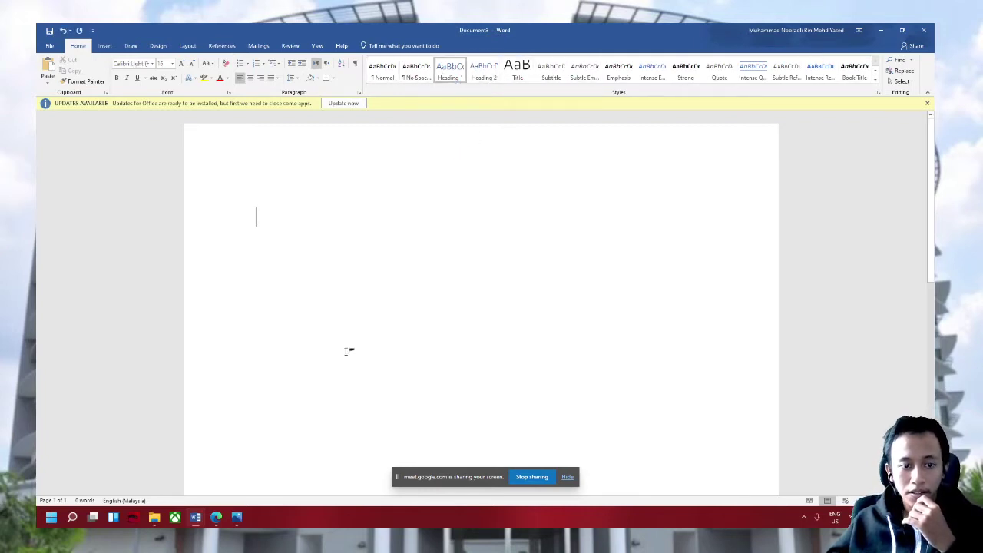
{"action": "key", "text": "alt+Tab"}
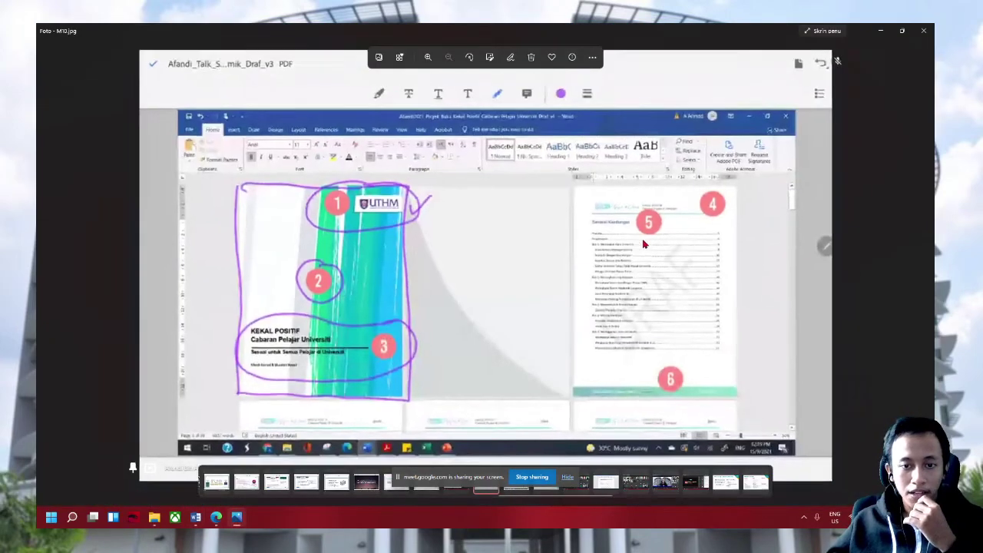
{"action": "scroll", "coordinate": [643, 243], "scroll_direction": "up", "scroll_amount": 1}
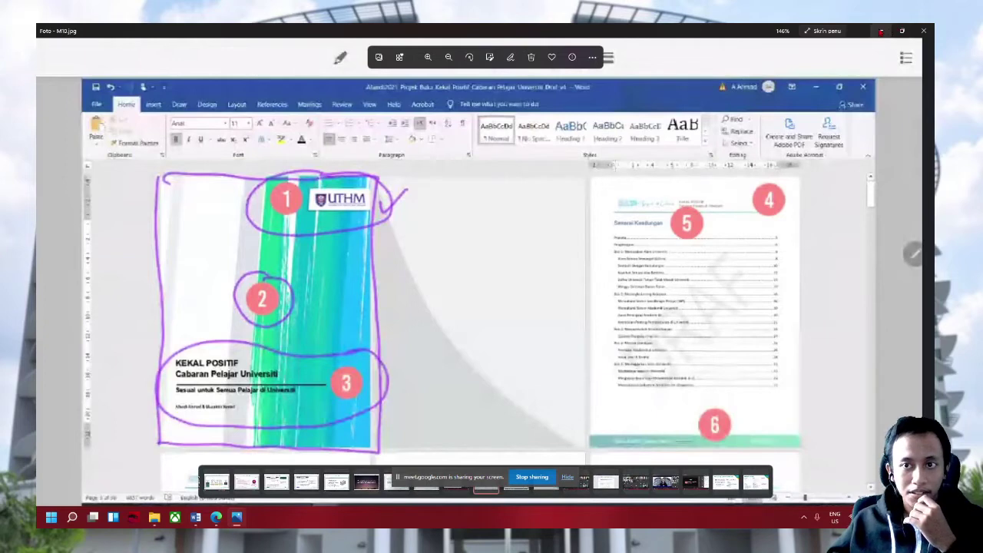
{"action": "mouse_move", "coordinate": [196, 517]}
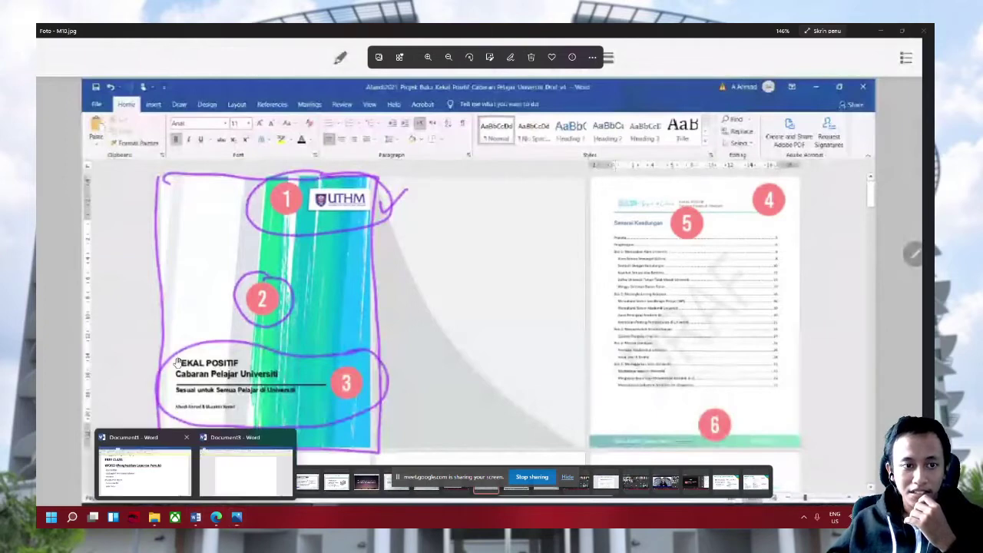
{"action": "left_click", "coordinate": [234, 471]}
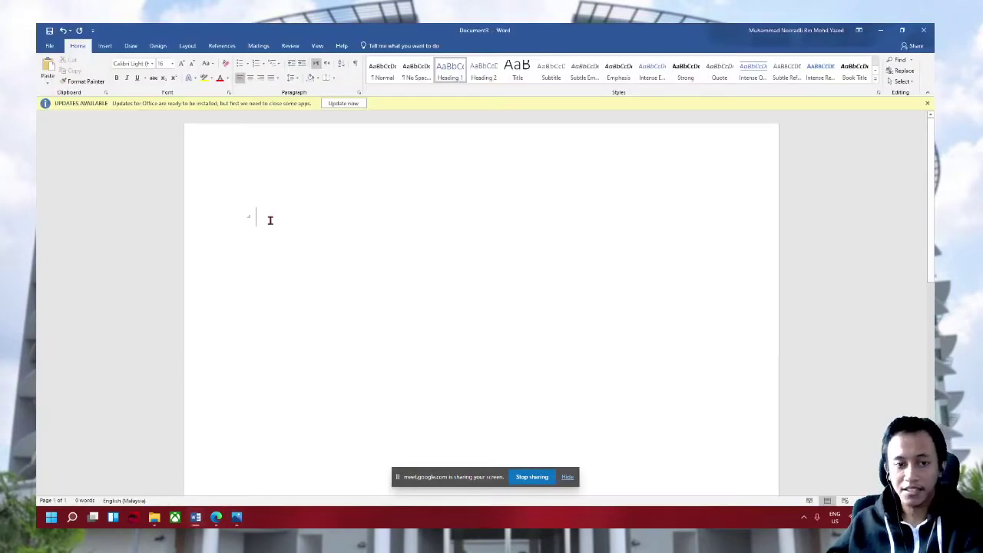
{"action": "key", "text": "ctrl+z"}
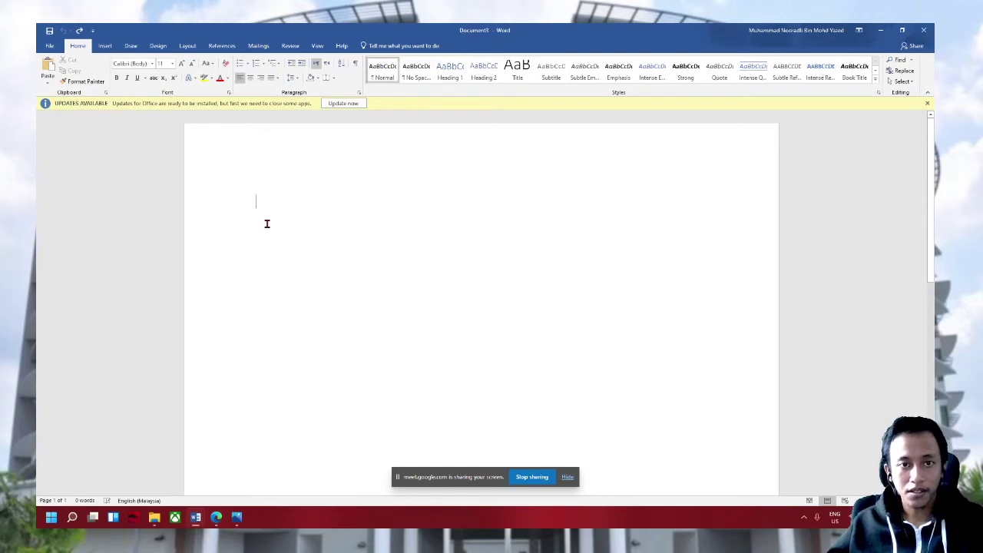
Show the Table of Contents choices on the References tab
{"action": "left_click", "coordinate": [104, 45]}
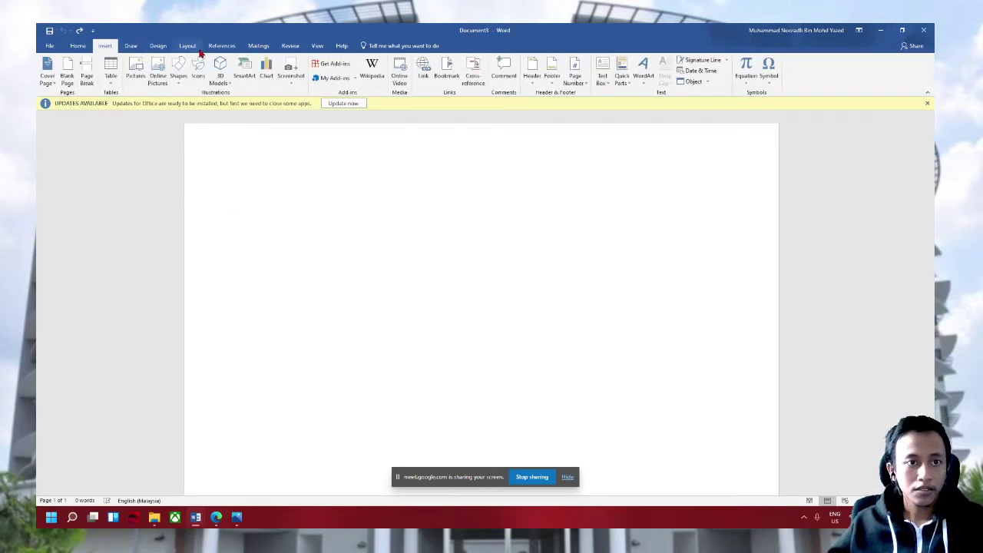
{"action": "left_click", "coordinate": [222, 47]}
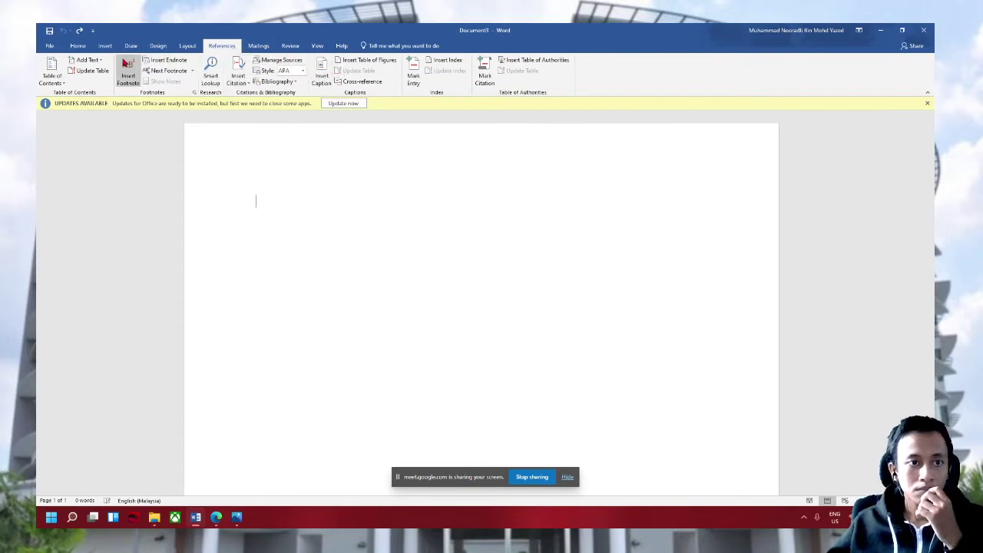
{"action": "left_click", "coordinate": [51, 76]}
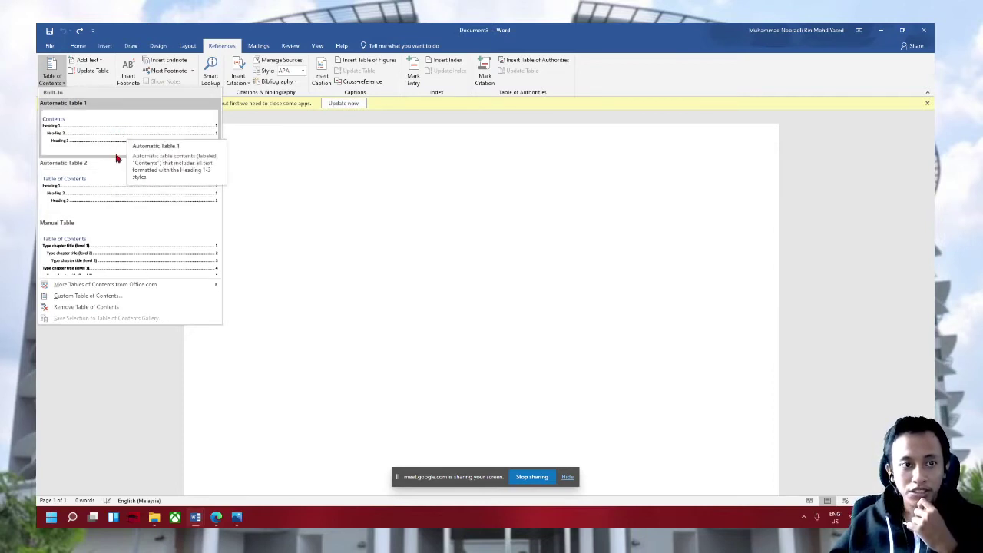
Insert Automatic Table 1 and accept the 'No table of contents entries found' notice
{"action": "left_click", "coordinate": [136, 34]}
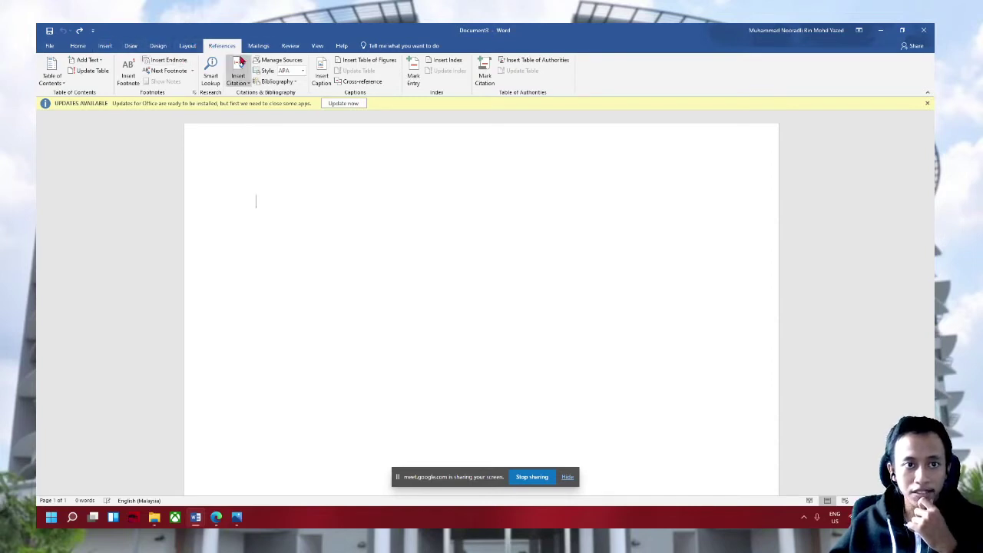
{"action": "left_click", "coordinate": [58, 87]}
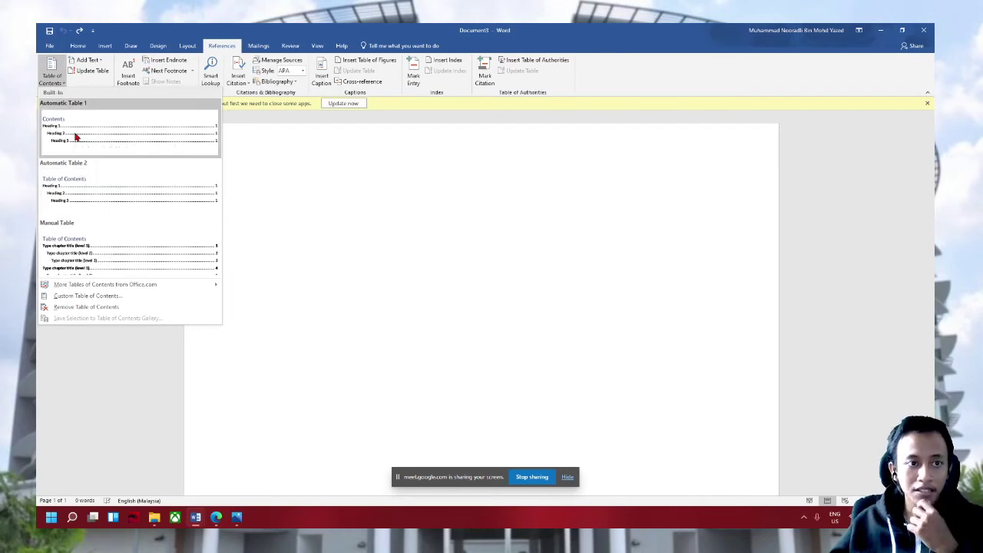
{"action": "left_click", "coordinate": [75, 137]}
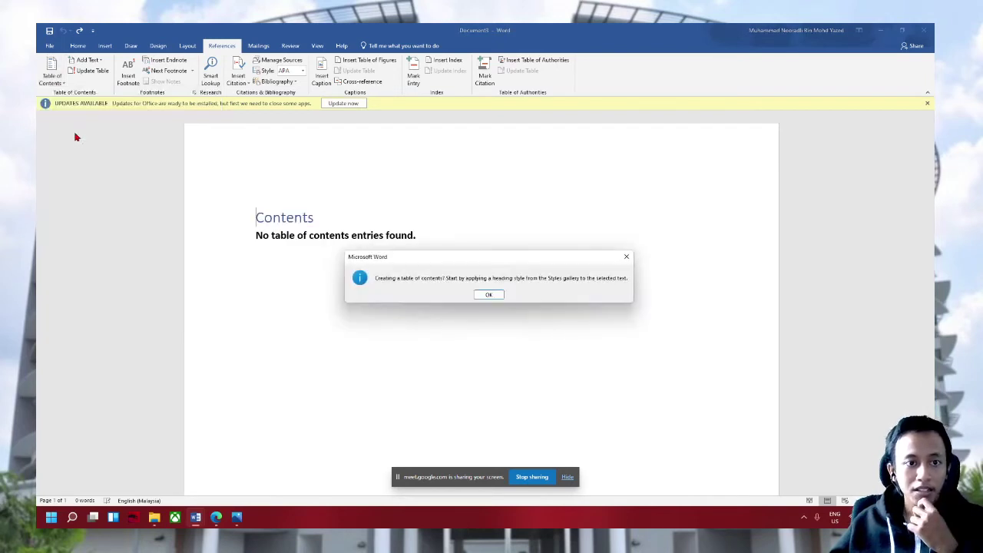
{"action": "left_click", "coordinate": [488, 296]}
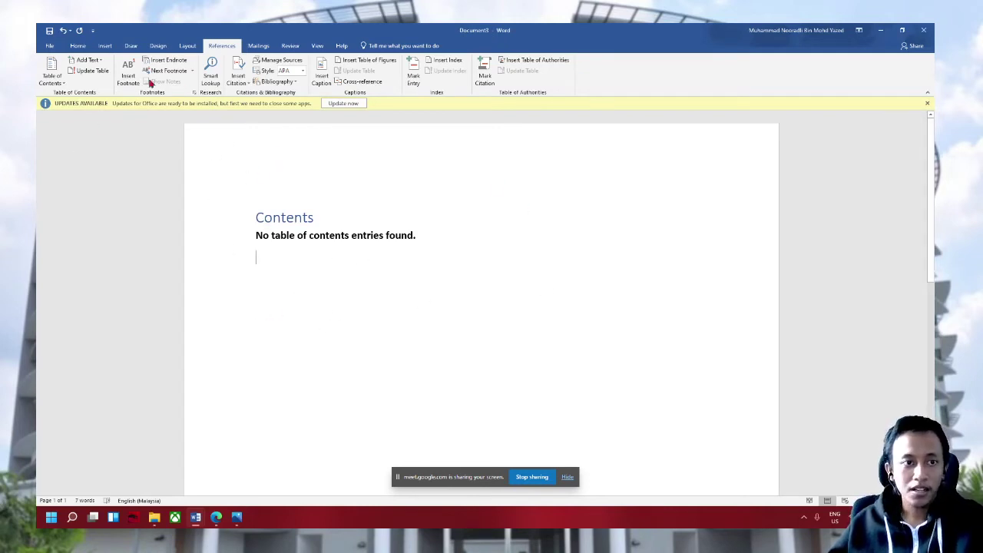
Insert a page break after the Contents table via Layout > Breaks > Page
{"action": "left_click", "coordinate": [104, 45]}
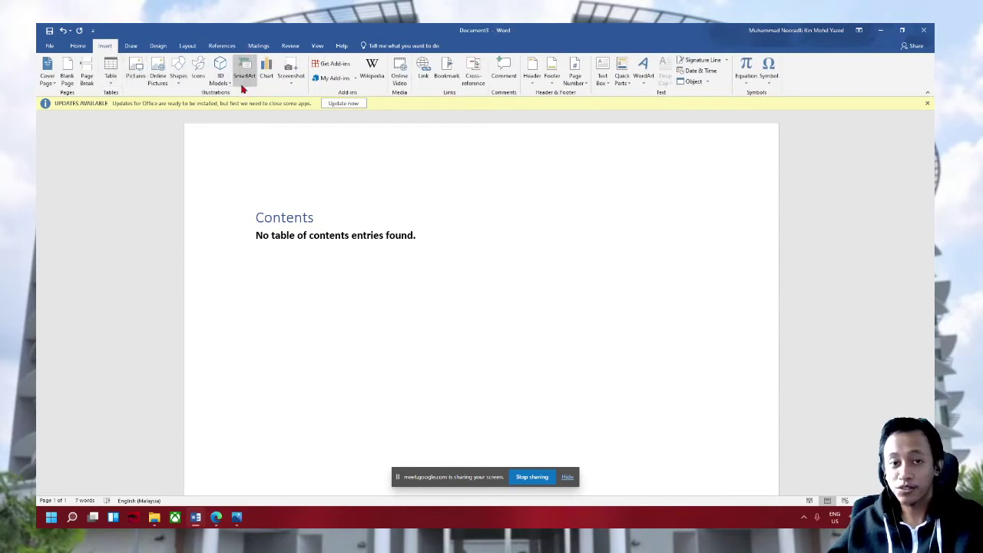
{"action": "left_click", "coordinate": [77, 45]}
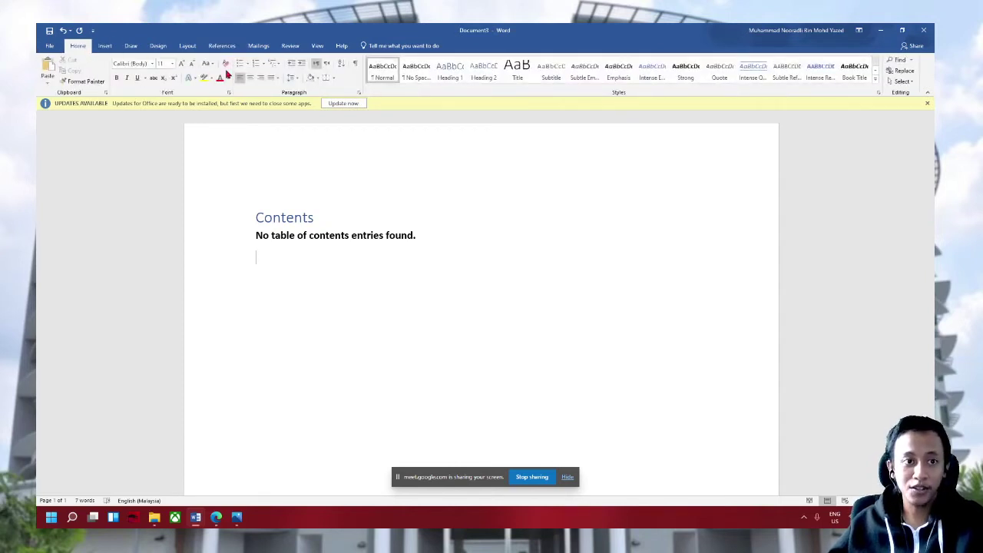
{"action": "left_click", "coordinate": [157, 45]}
{"action": "left_click", "coordinate": [187, 45]}
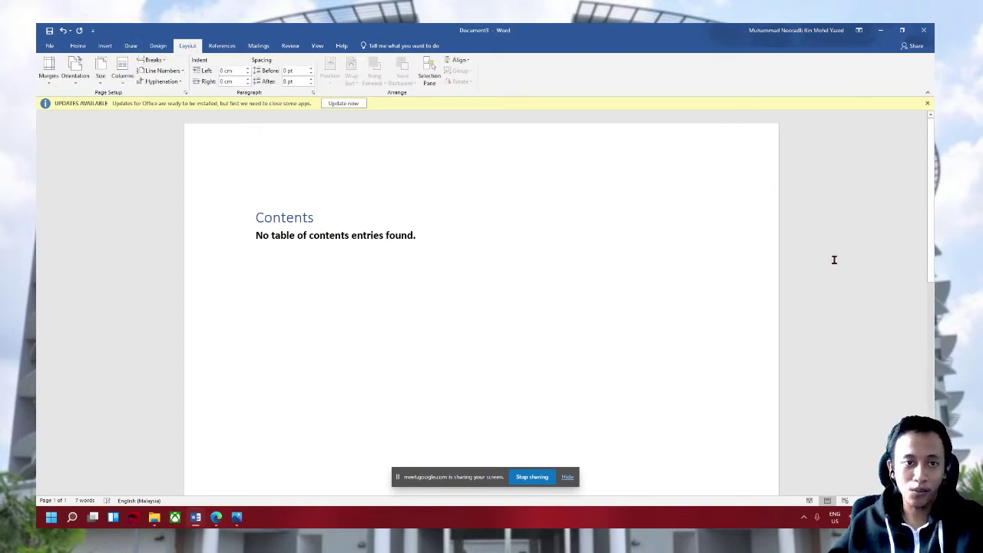
{"action": "left_click", "coordinate": [155, 62]}
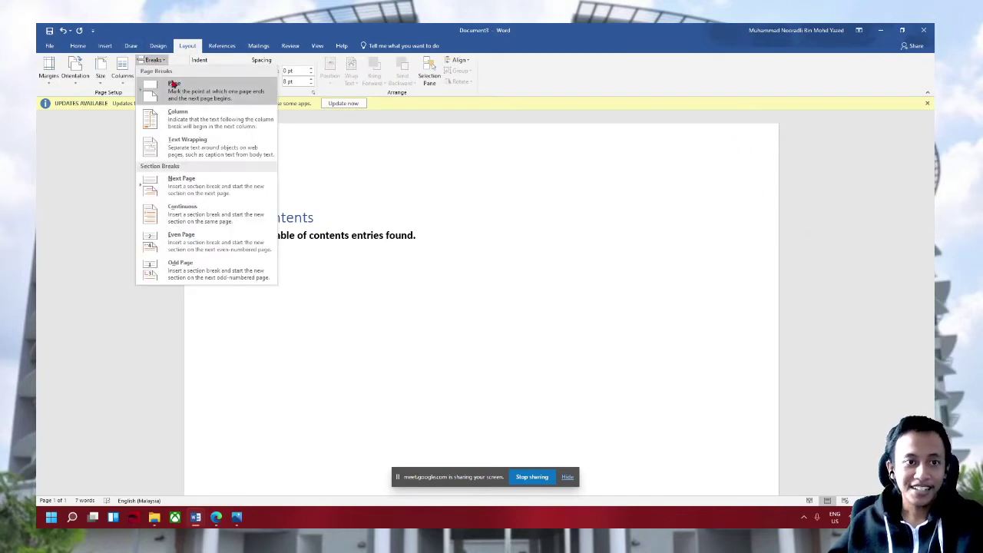
{"action": "left_click", "coordinate": [174, 87]}
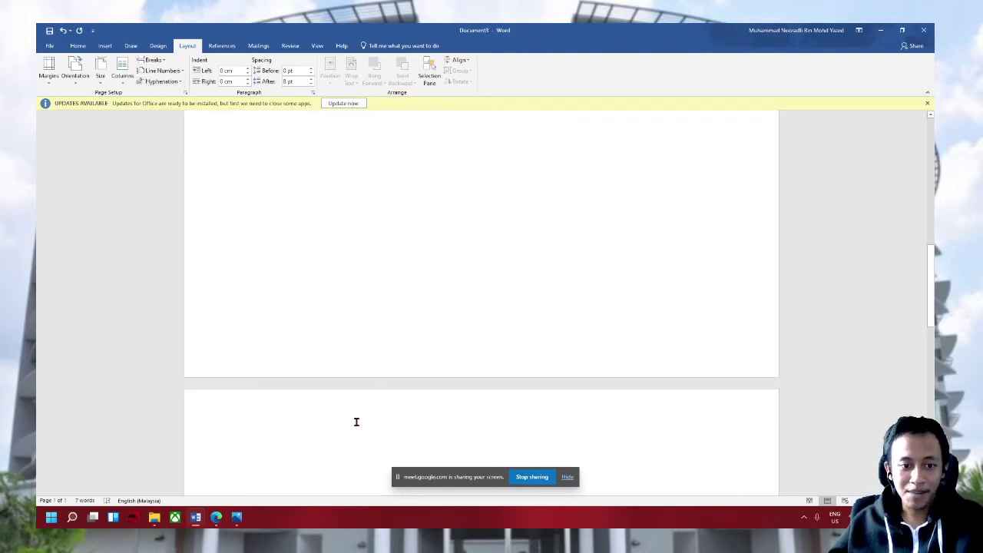
{"action": "scroll", "coordinate": [356, 422], "scroll_direction": "up", "scroll_amount": 3}
{"action": "scroll", "coordinate": [310, 327], "scroll_direction": "up", "scroll_amount": 3}
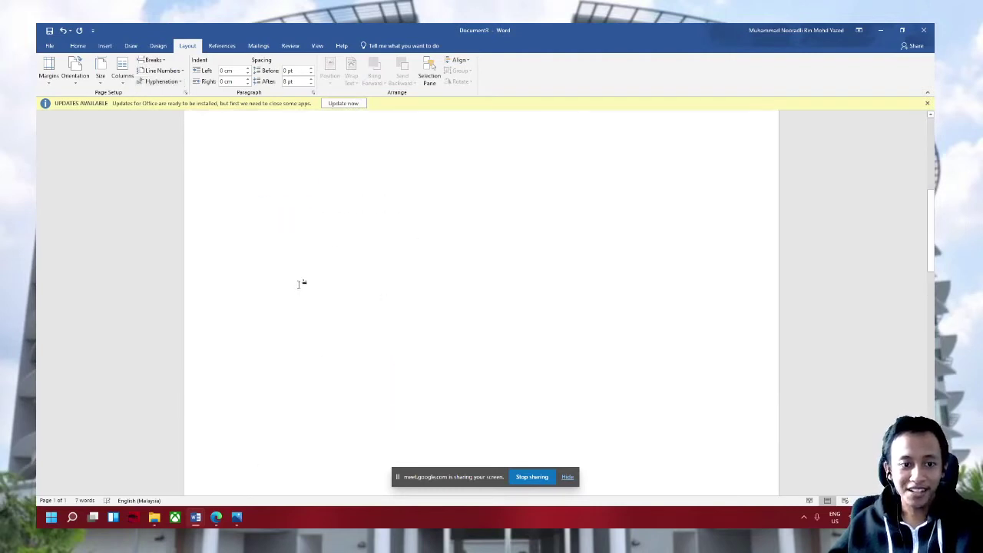
{"action": "scroll", "coordinate": [300, 283], "scroll_direction": "down", "scroll_amount": 2}
{"action": "scroll", "coordinate": [279, 282], "scroll_direction": "down", "scroll_amount": 3}
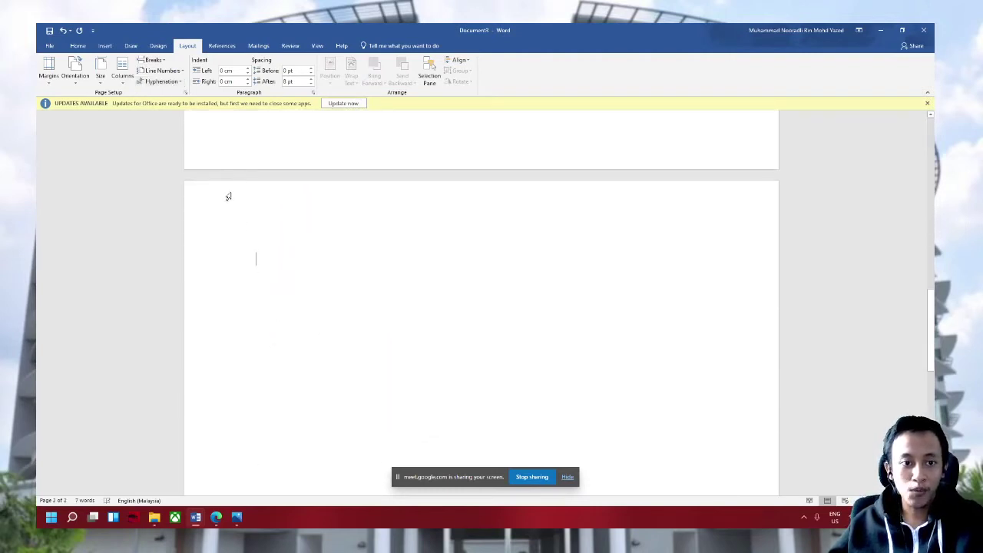
Add 'Topik1' as a Heading 1 on the first line of page 2
{"action": "left_click", "coordinate": [77, 45]}
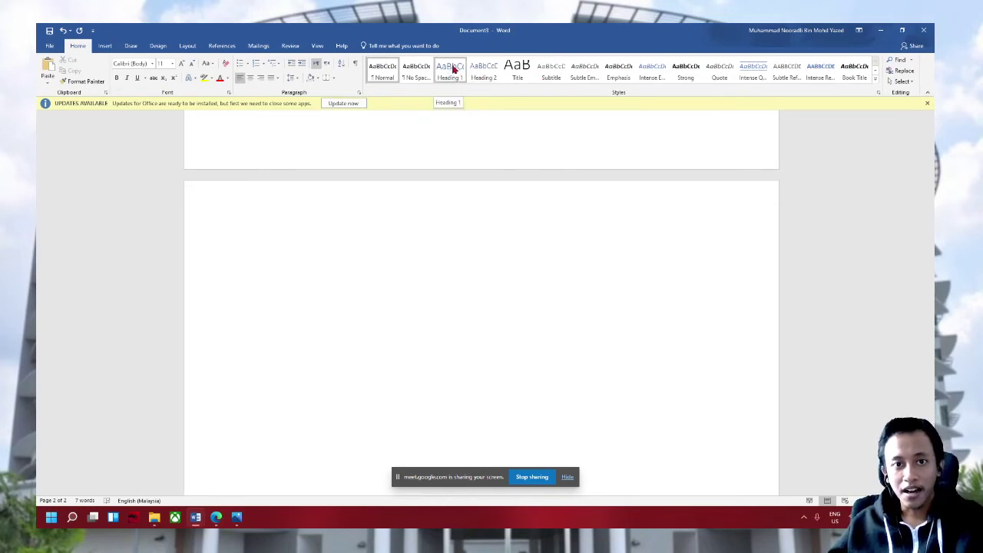
{"action": "left_click", "coordinate": [876, 84]}
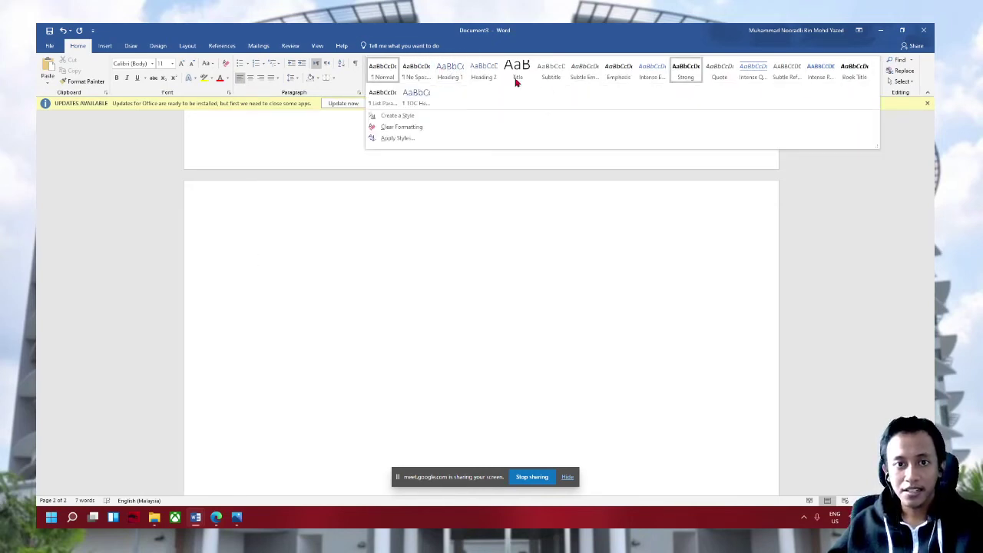
{"action": "left_click", "coordinate": [452, 71]}
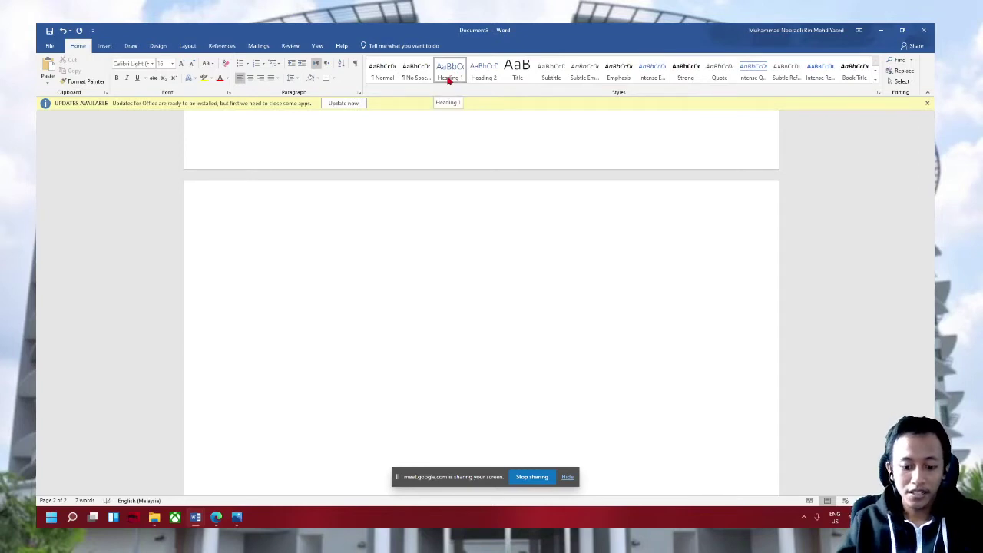
{"action": "left_click", "coordinate": [449, 73]}
{"action": "type", "text": "tk1"}
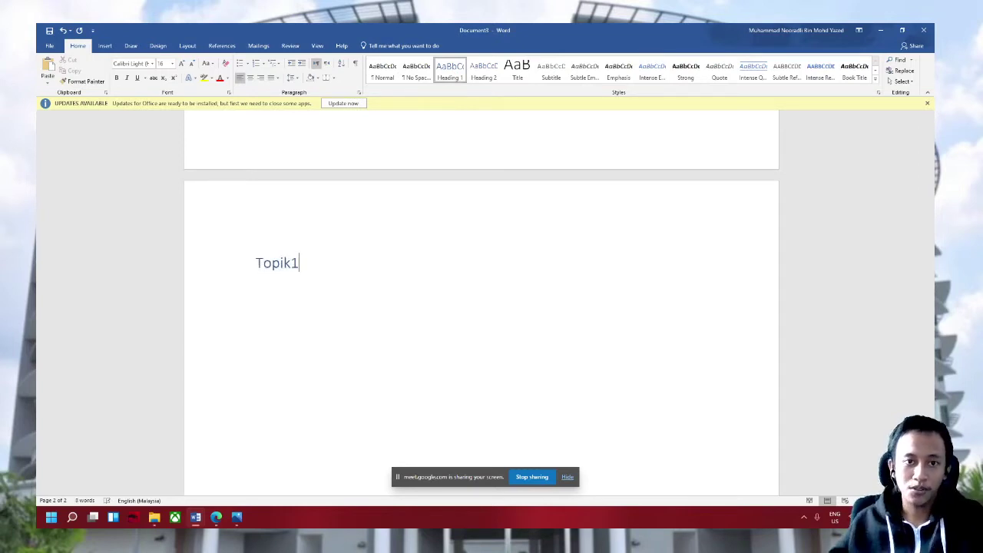
{"action": "scroll", "coordinate": [386, 279], "scroll_direction": "up", "scroll_amount": 3}
{"action": "scroll", "coordinate": [384, 261], "scroll_direction": "up", "scroll_amount": 3}
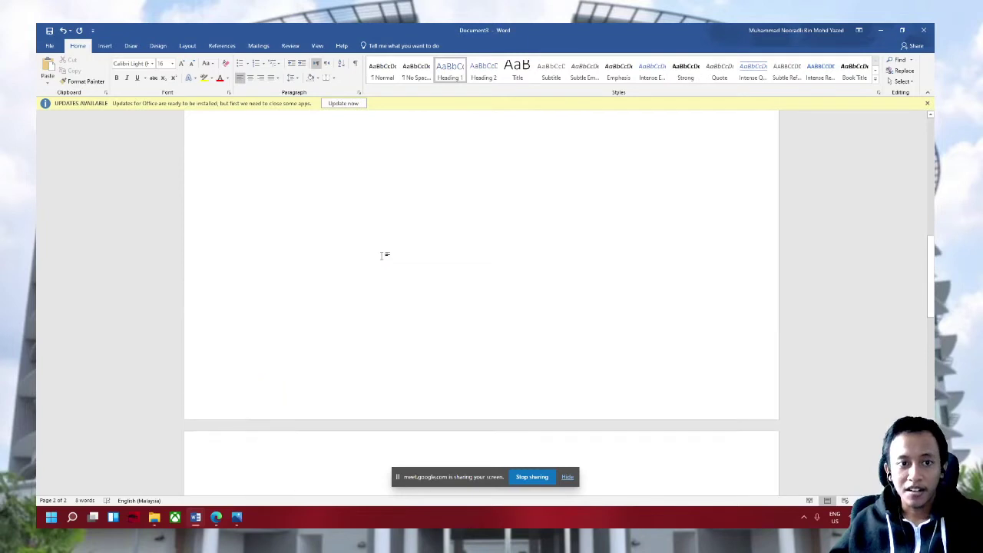
{"action": "scroll", "coordinate": [384, 257], "scroll_direction": "up", "scroll_amount": 5}
{"action": "scroll", "coordinate": [368, 253], "scroll_direction": "up", "scroll_amount": 1}
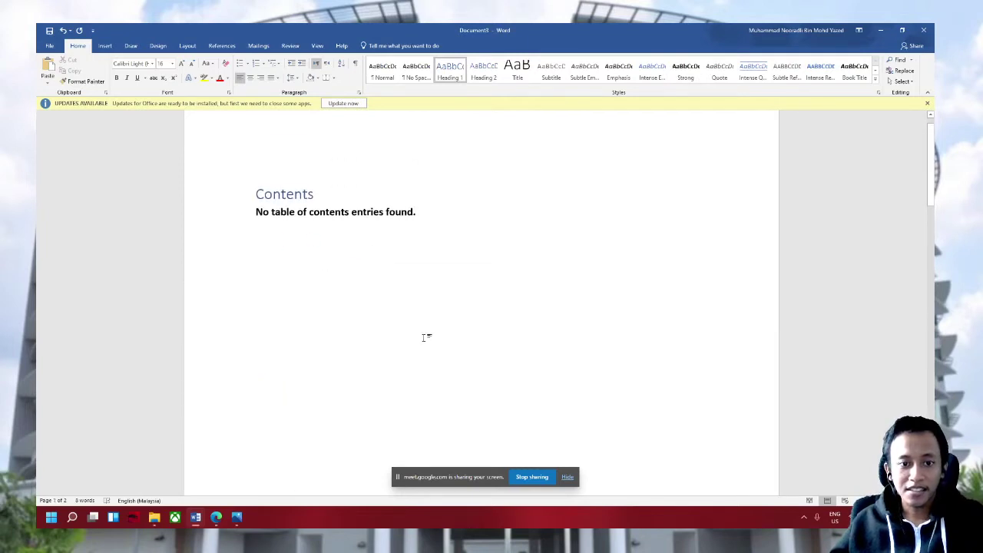
{"action": "scroll", "coordinate": [426, 338], "scroll_direction": "down", "scroll_amount": 8}
{"action": "scroll", "coordinate": [418, 385], "scroll_direction": "down", "scroll_amount": 7}
{"action": "scroll", "coordinate": [384, 399], "scroll_direction": "down", "scroll_amount": 1}
Start a new line under Topik1 and update the table of contents to include Topik1
{"action": "key", "text": "Return"}
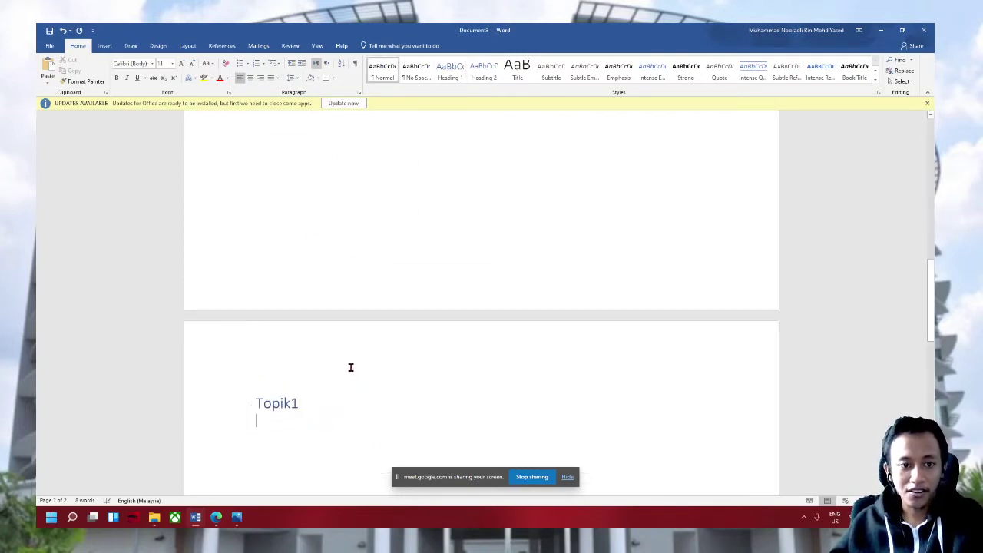
{"action": "scroll", "coordinate": [353, 361], "scroll_direction": "up", "scroll_amount": 4}
{"action": "scroll", "coordinate": [358, 351], "scroll_direction": "up", "scroll_amount": 10}
{"action": "scroll", "coordinate": [338, 284], "scroll_direction": "up", "scroll_amount": 3}
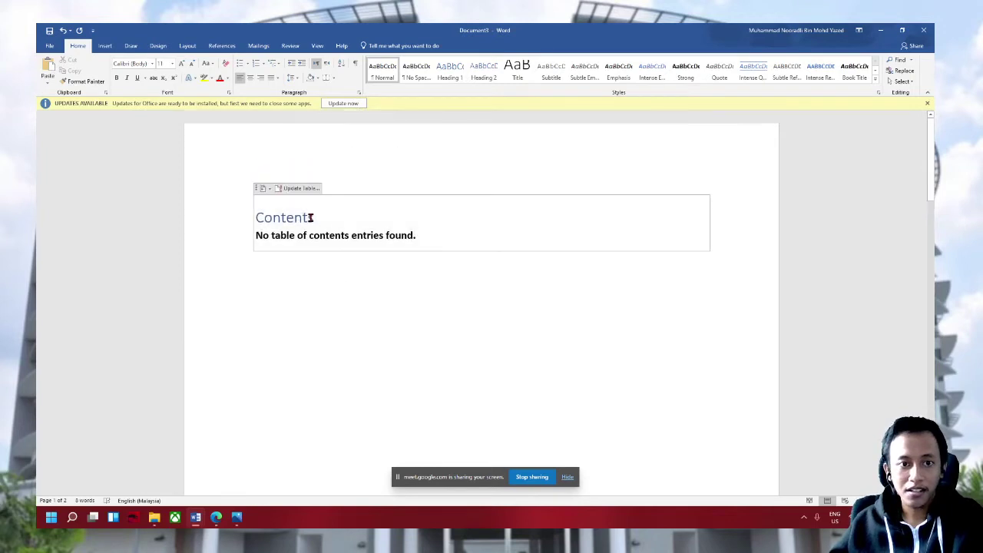
{"action": "left_click", "coordinate": [311, 217]}
{"action": "left_click", "coordinate": [301, 192]}
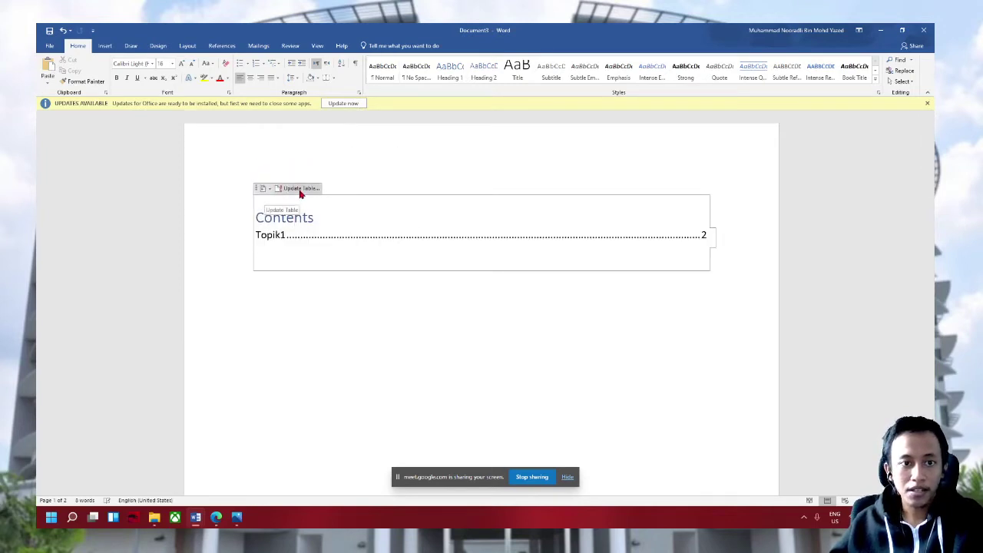
{"action": "scroll", "coordinate": [254, 241], "scroll_direction": "down", "scroll_amount": 1}
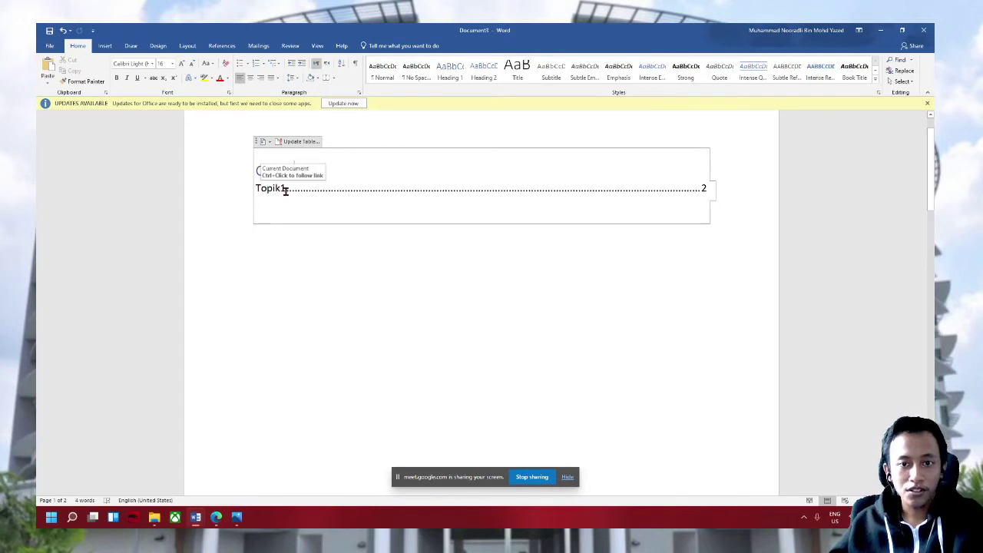
{"action": "scroll", "coordinate": [285, 190], "scroll_direction": "down", "scroll_amount": 5}
{"action": "scroll", "coordinate": [285, 191], "scroll_direction": "down", "scroll_amount": 3}
{"action": "scroll", "coordinate": [285, 191], "scroll_direction": "down", "scroll_amount": 4}
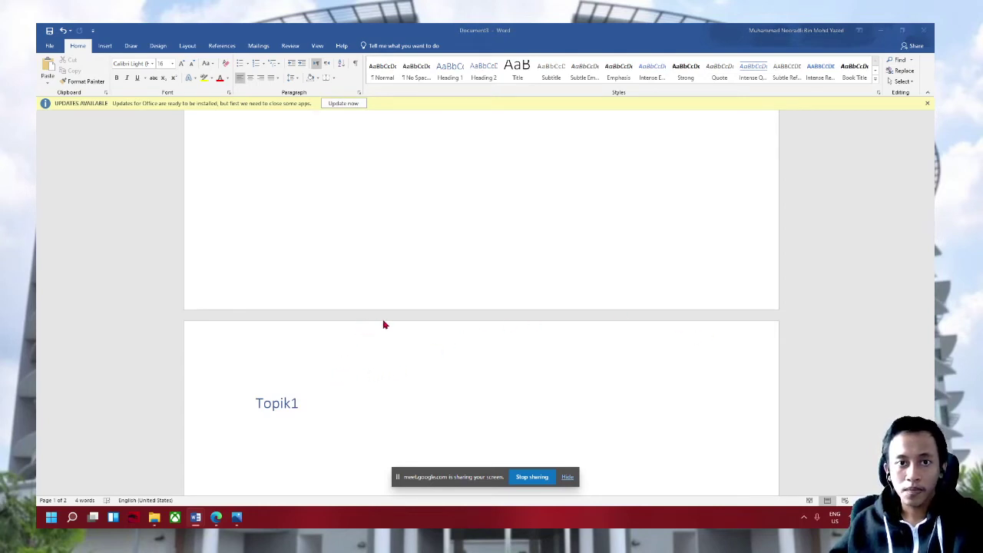
{"action": "scroll", "coordinate": [388, 323], "scroll_direction": "up", "scroll_amount": 2}
{"action": "scroll", "coordinate": [393, 307], "scroll_direction": "up", "scroll_amount": 3}
{"action": "scroll", "coordinate": [346, 192], "scroll_direction": "up", "scroll_amount": 3}
{"action": "scroll", "coordinate": [307, 192], "scroll_direction": "up", "scroll_amount": 2}
{"action": "left_click", "coordinate": [267, 242]}
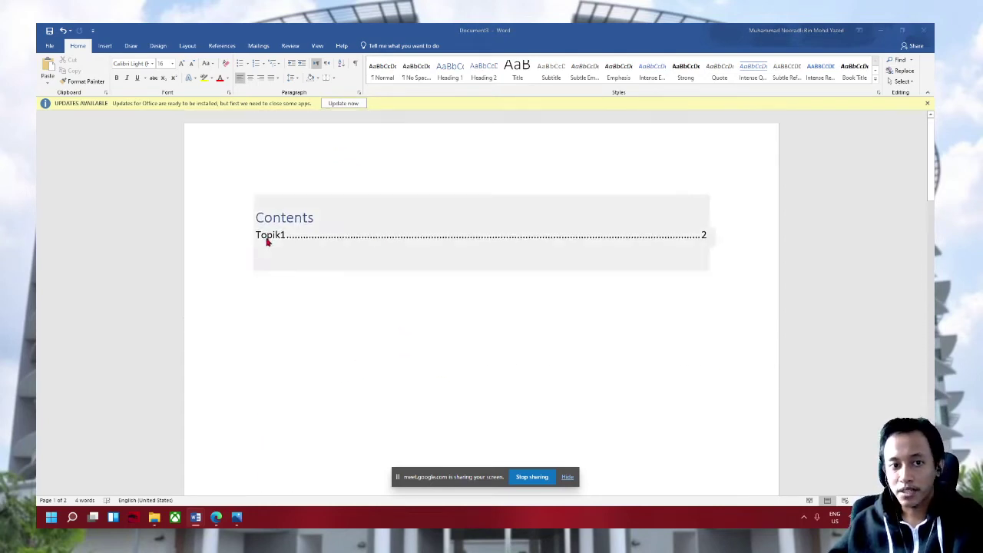
{"action": "scroll", "coordinate": [266, 244], "scroll_direction": "down", "scroll_amount": 3}
{"action": "scroll", "coordinate": [297, 408], "scroll_direction": "down", "scroll_amount": 2}
{"action": "scroll", "coordinate": [305, 428], "scroll_direction": "down", "scroll_amount": 3}
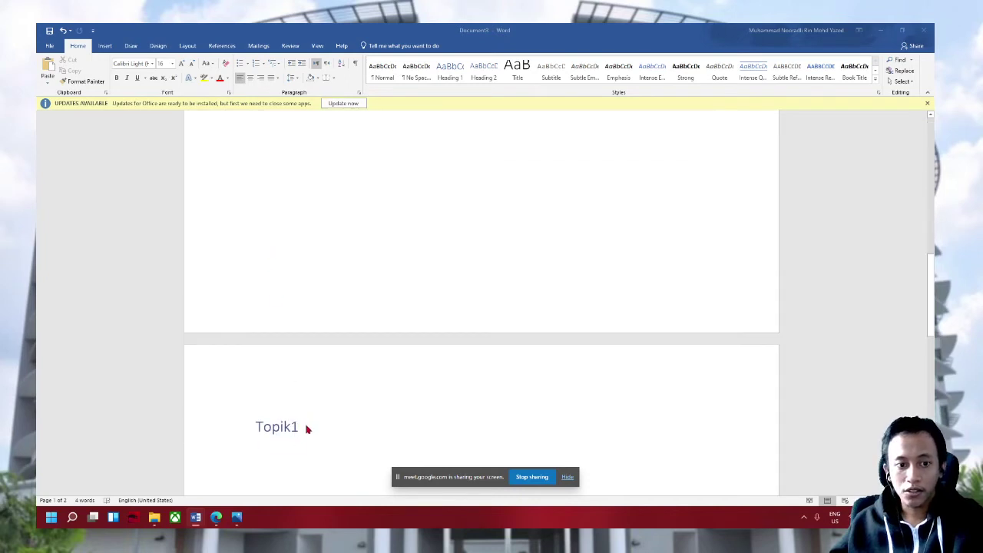
Add 'Topik2' as a Heading 1 on the line below Topik1
{"action": "left_click", "coordinate": [286, 446]}
{"action": "type", "text": "WA"}
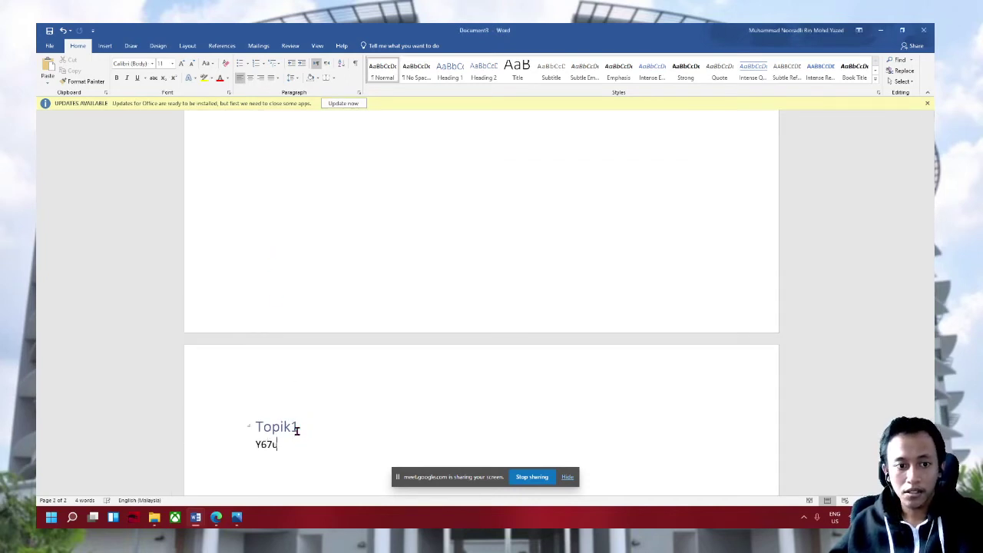
{"action": "key", "text": "BackSpace"}
{"action": "key", "text": "BackSpace"}
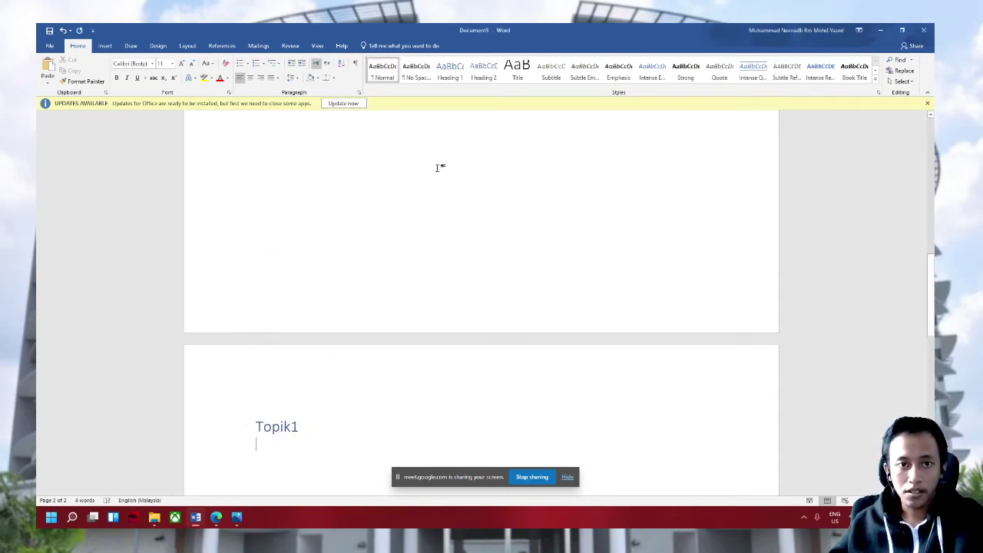
{"action": "left_click", "coordinate": [451, 70]}
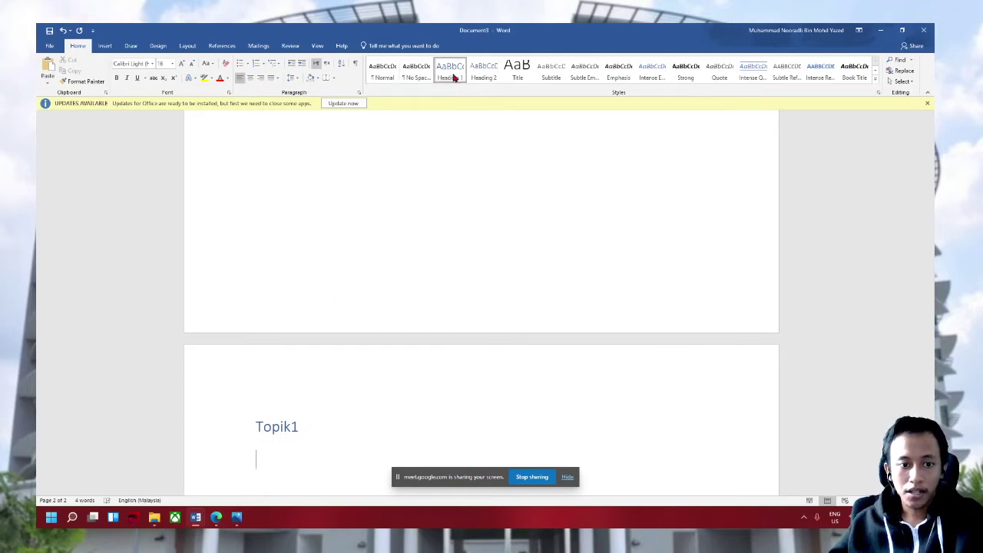
{"action": "type", "text": "tTop"}
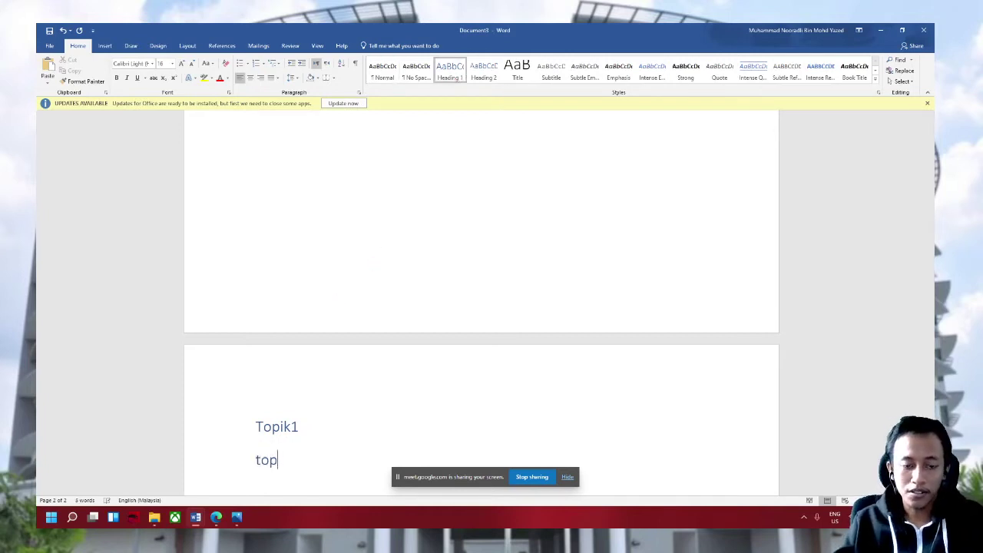
{"action": "type", "text": "ik2"}
{"action": "scroll", "coordinate": [415, 209], "scroll_direction": "up", "scroll_amount": 10}
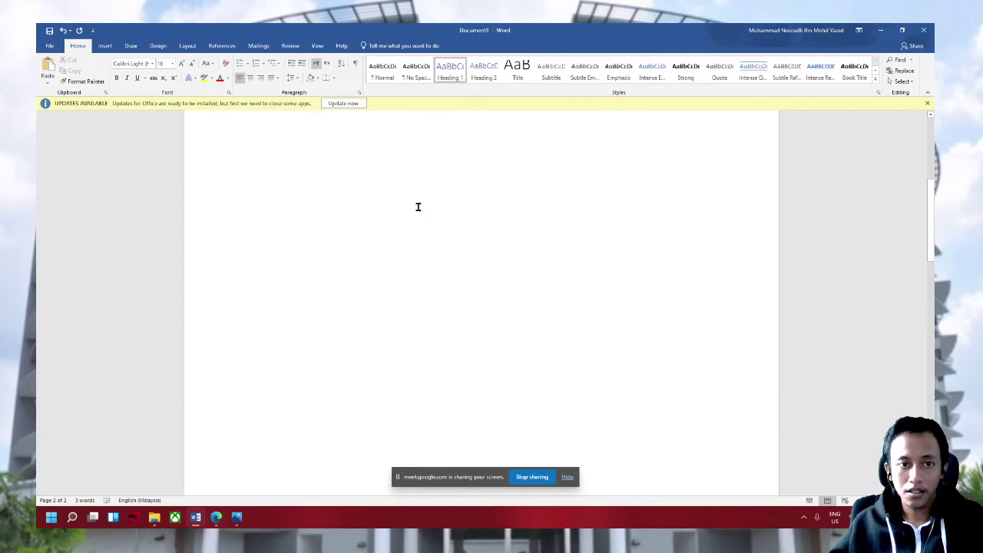
Update the entire table of contents so it lists Topik1 and Topik2 on page 2
{"action": "left_click", "coordinate": [418, 207]}
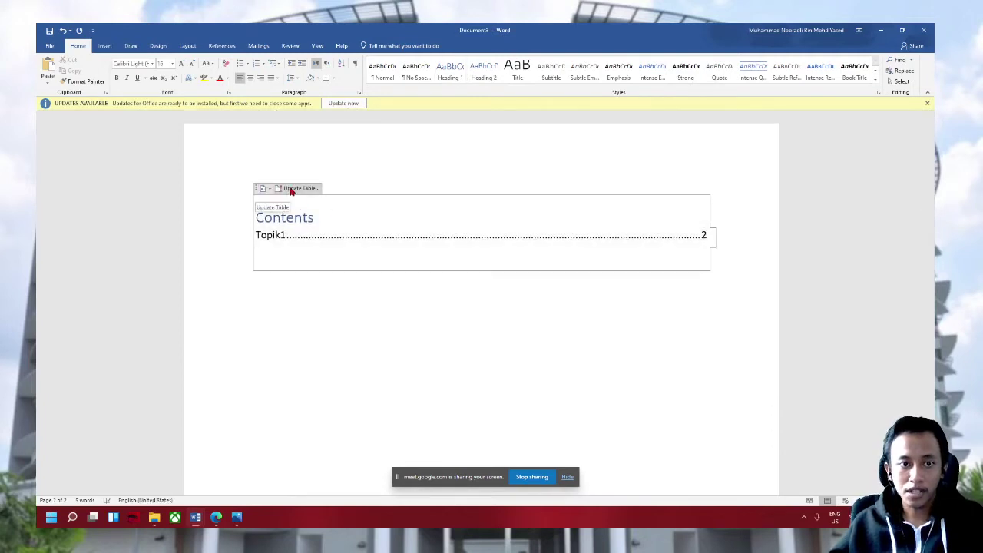
{"action": "left_click", "coordinate": [292, 188]}
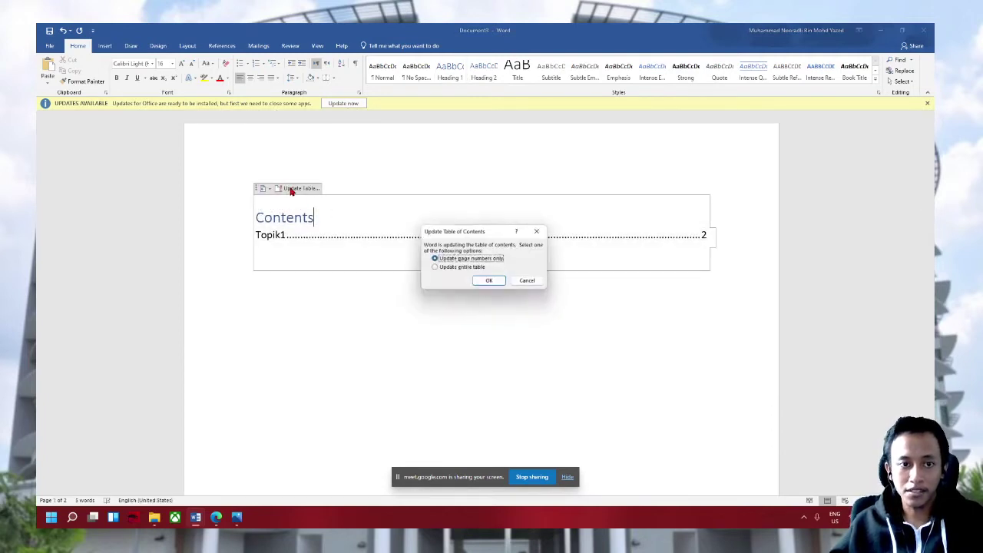
{"action": "left_click", "coordinate": [499, 282]}
{"action": "left_click", "coordinate": [301, 189]}
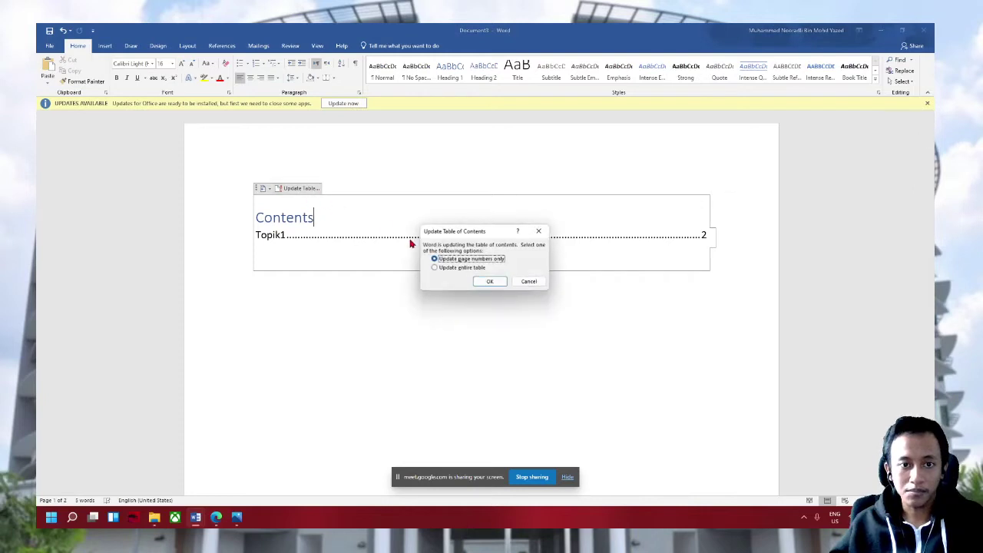
{"action": "left_click", "coordinate": [463, 267]}
{"action": "left_click", "coordinate": [489, 283]}
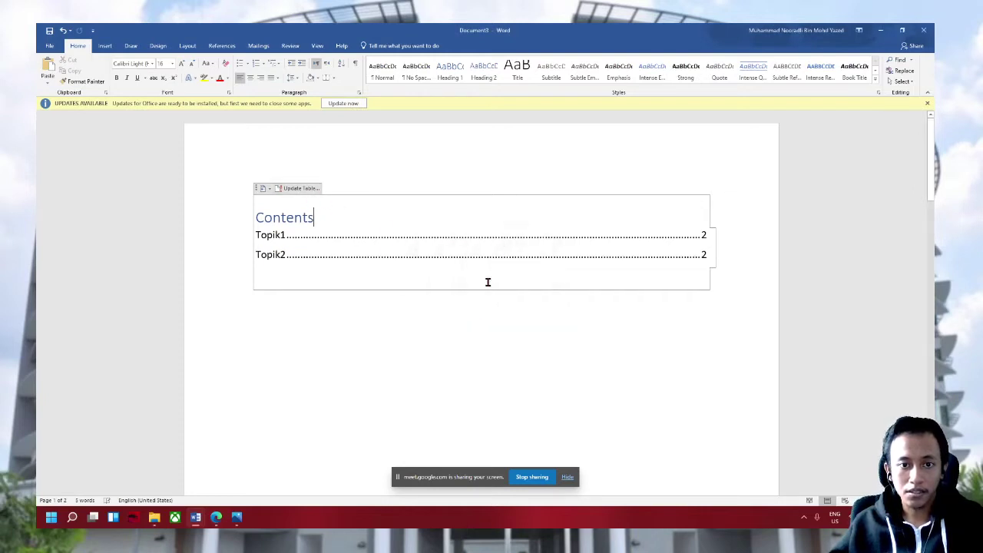
{"action": "left_click_drag", "start_coordinate": [314, 217], "coordinate": [246, 217]}
Rename the table of contents title from 'Contents' to 'Pendahuluan'
{"action": "left_click", "coordinate": [273, 220]}
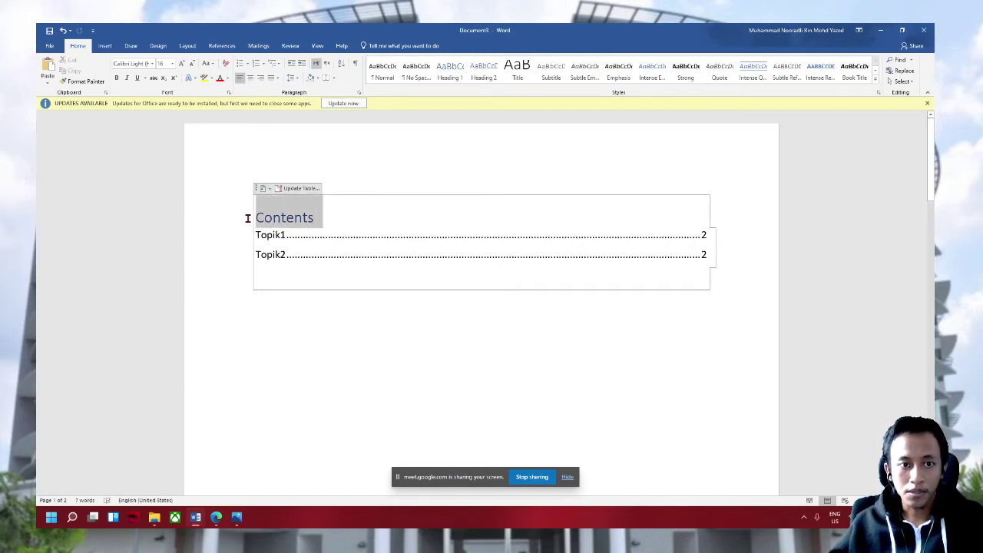
{"action": "double_click", "coordinate": [248, 218]}
{"action": "type", "text": "pe"}
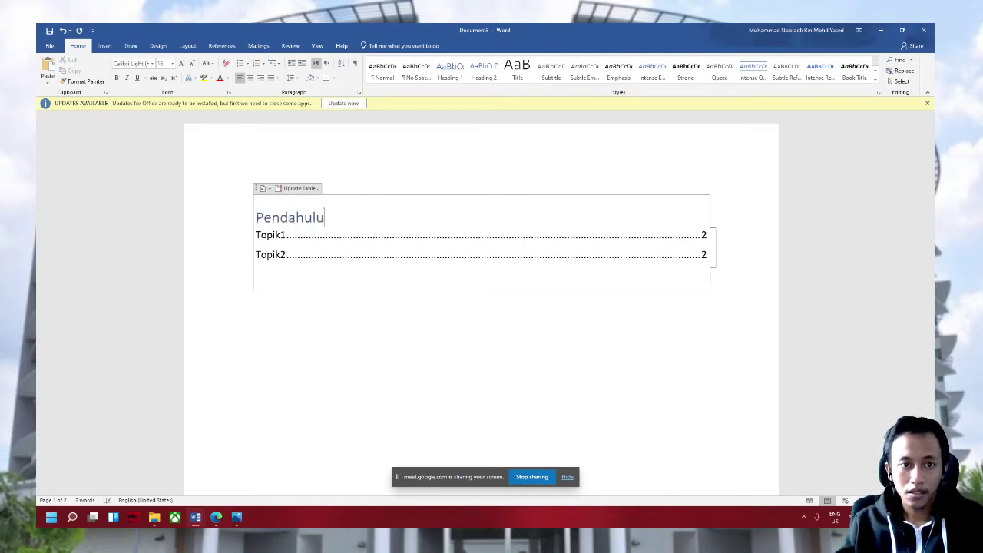
{"action": "type", "text": "an"}
{"action": "left_click", "coordinate": [354, 272]}
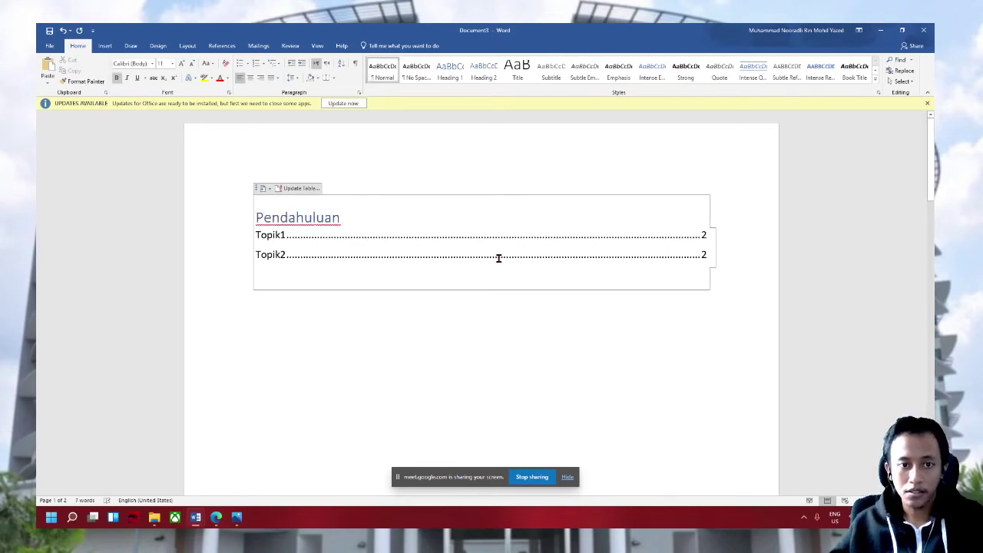
{"action": "left_click", "coordinate": [356, 226]}
{"action": "left_click", "coordinate": [326, 257]}
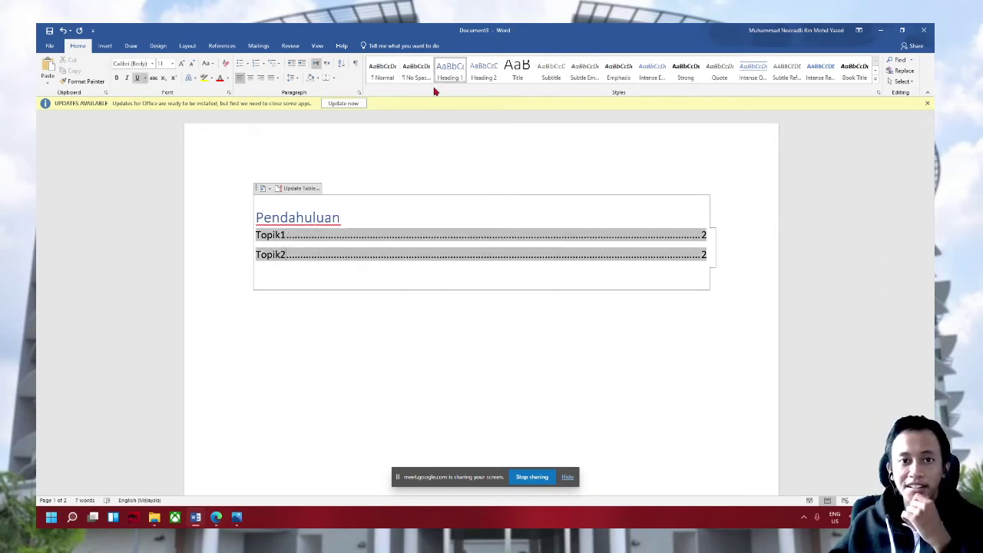
Delete the Topik1 and Topik2 headings from page 2 and reset the line to Normal
{"action": "scroll", "coordinate": [386, 281], "scroll_direction": "down", "scroll_amount": 3}
{"action": "scroll", "coordinate": [377, 307], "scroll_direction": "down", "scroll_amount": 8}
{"action": "scroll", "coordinate": [327, 353], "scroll_direction": "down", "scroll_amount": 6}
{"action": "left_click", "coordinate": [276, 244]}
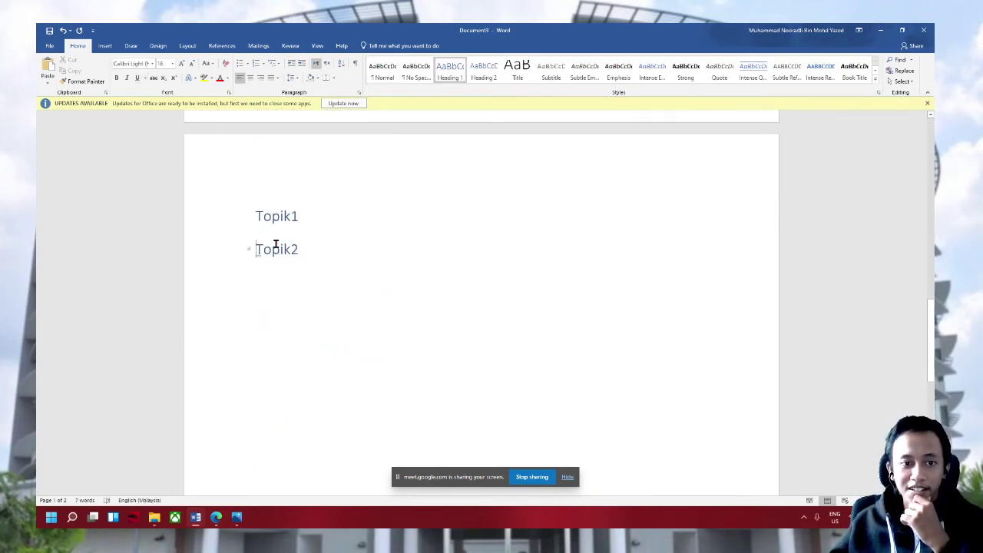
{"action": "double_click", "coordinate": [264, 214]}
{"action": "left_click", "coordinate": [313, 249]}
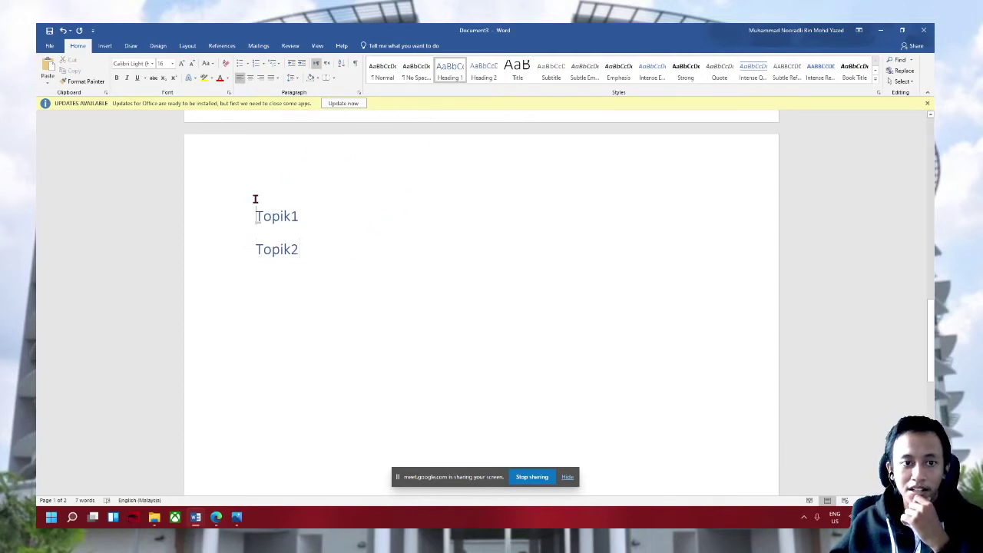
{"action": "left_click_drag", "start_coordinate": [315, 253], "coordinate": [222, 197]}
{"action": "key", "text": "Delete"}
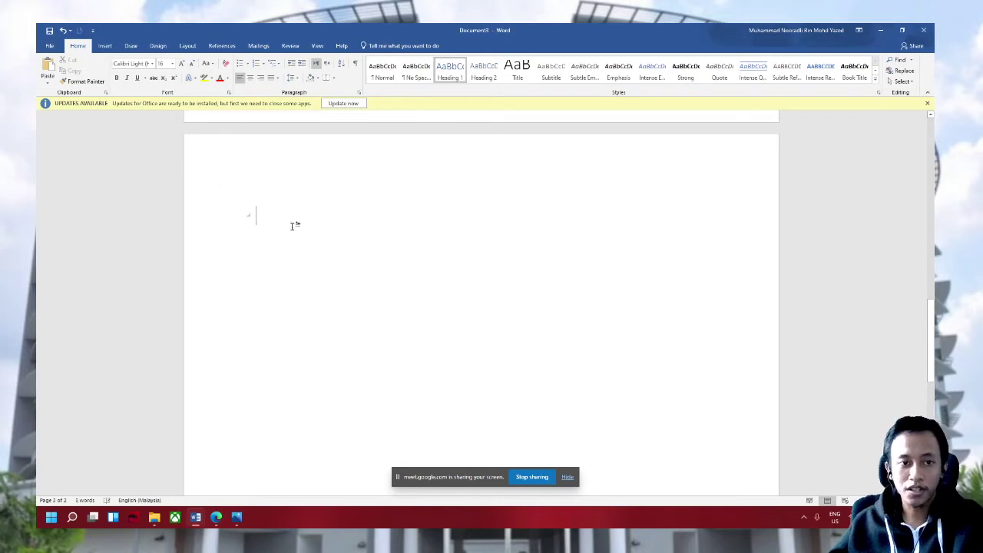
{"action": "key", "text": "ctrl+shift+n"}
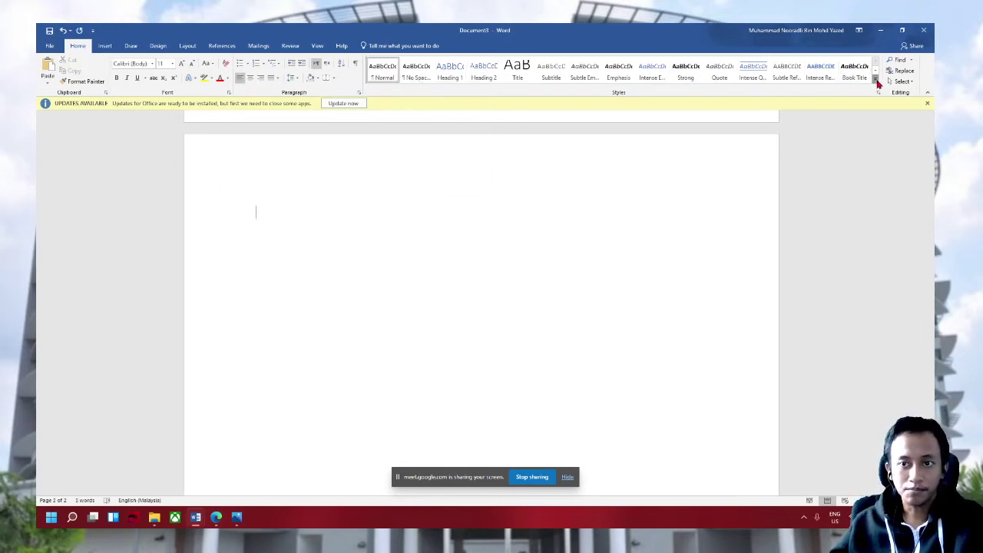
Display the built-in table of contents layouts from the TOC control on page 1
{"action": "left_click", "coordinate": [877, 81]}
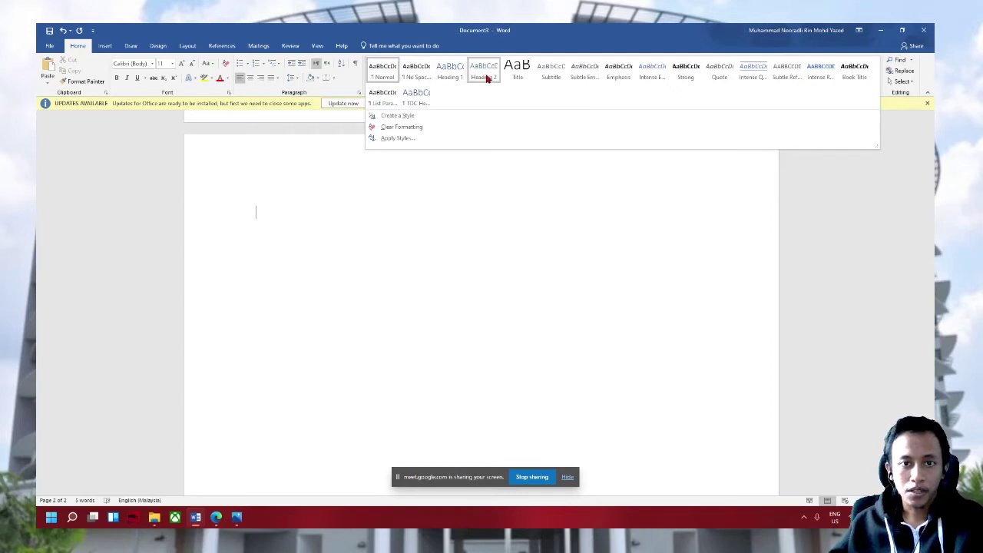
{"action": "scroll", "coordinate": [479, 187], "scroll_direction": "up", "scroll_amount": 3}
{"action": "scroll", "coordinate": [459, 207], "scroll_direction": "up", "scroll_amount": 3}
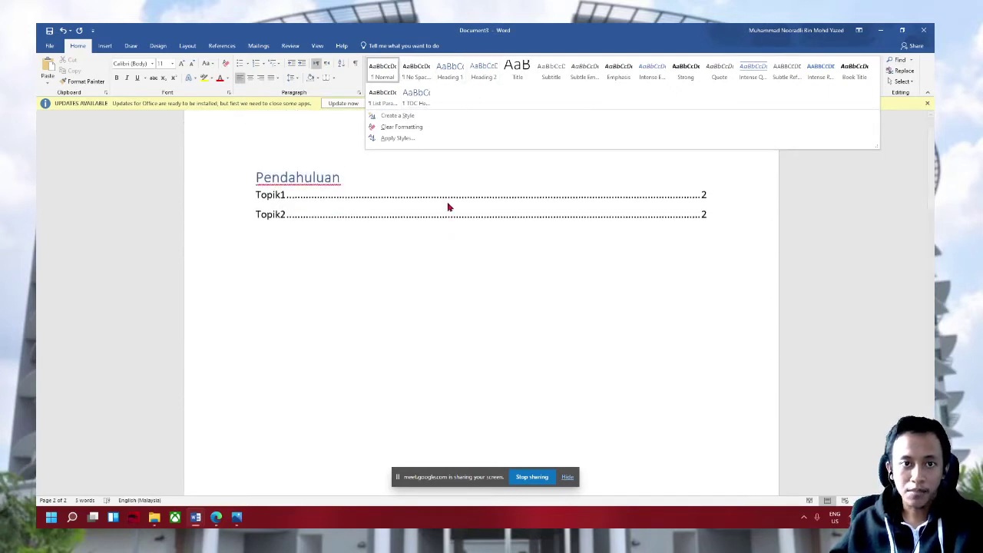
{"action": "scroll", "coordinate": [448, 204], "scroll_direction": "up", "scroll_amount": 1}
{"action": "left_click", "coordinate": [331, 219]}
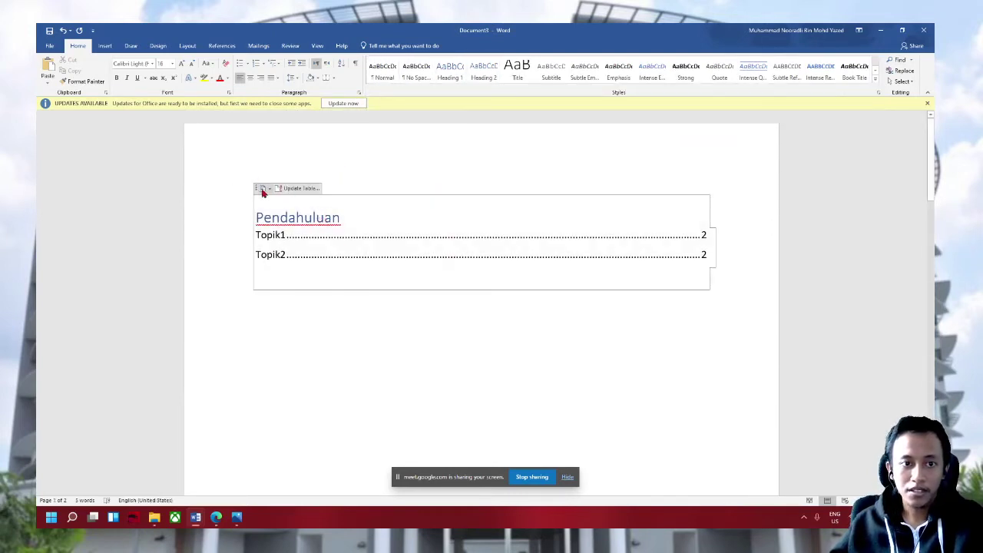
{"action": "left_click", "coordinate": [265, 189]}
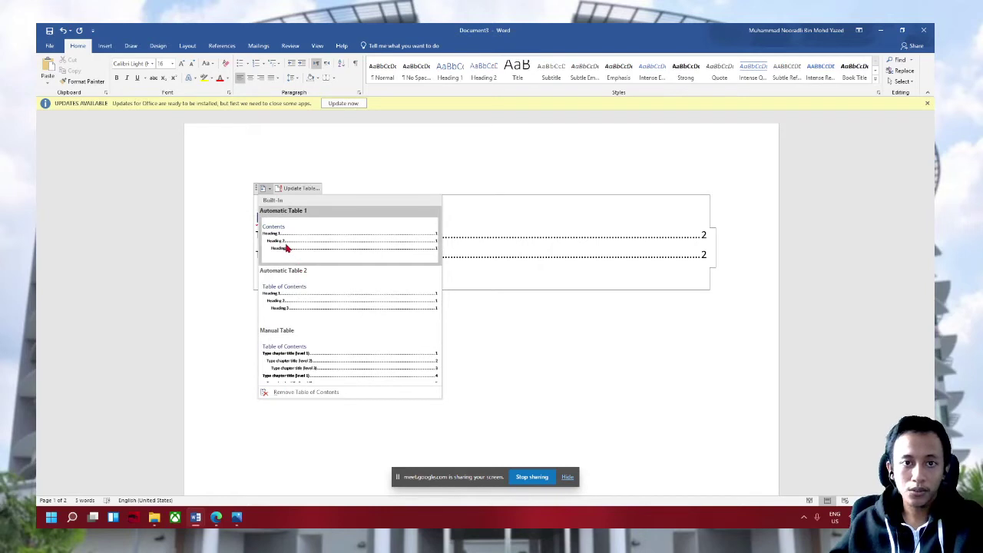
Replace the contents with Automatic Table 1 and dismiss the missing-headings notice
{"action": "left_click", "coordinate": [290, 244]}
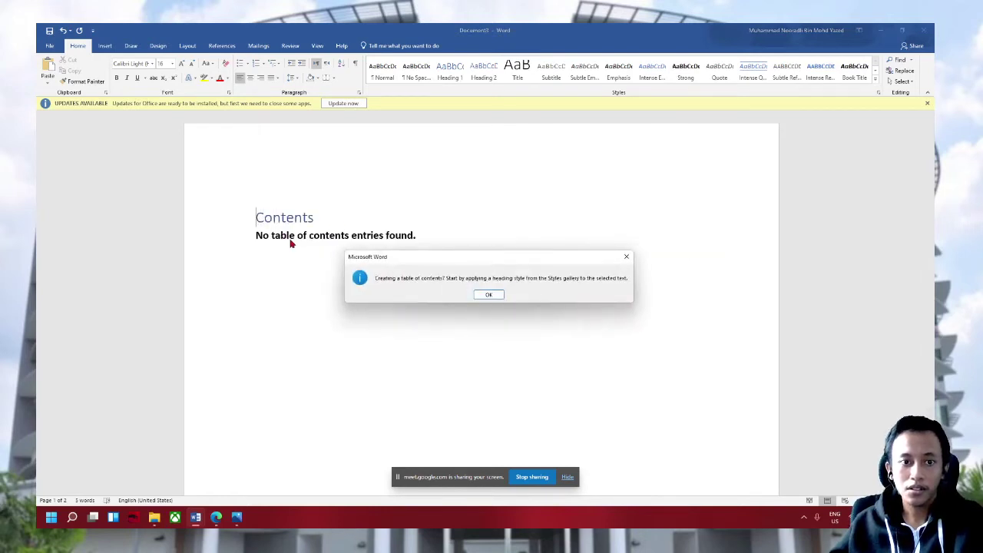
{"action": "left_click", "coordinate": [489, 295]}
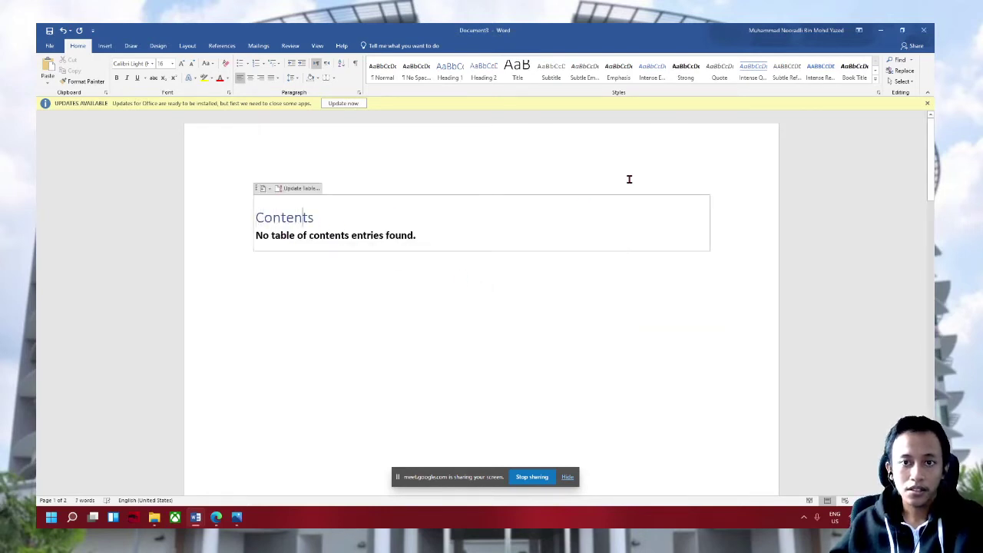
{"action": "left_click", "coordinate": [876, 78]}
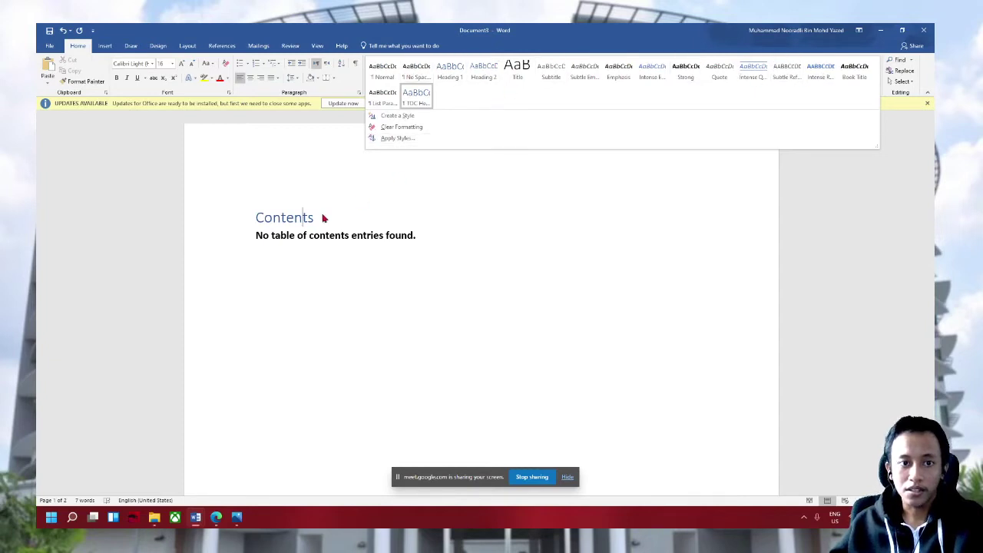
{"action": "left_click", "coordinate": [309, 237]}
{"action": "left_click", "coordinate": [429, 242]}
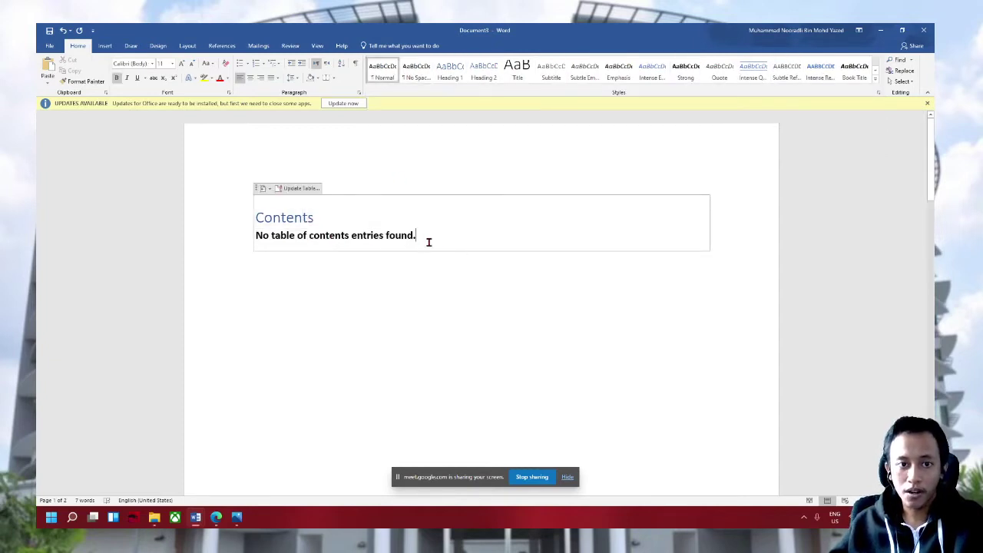
{"action": "left_click", "coordinate": [250, 241]}
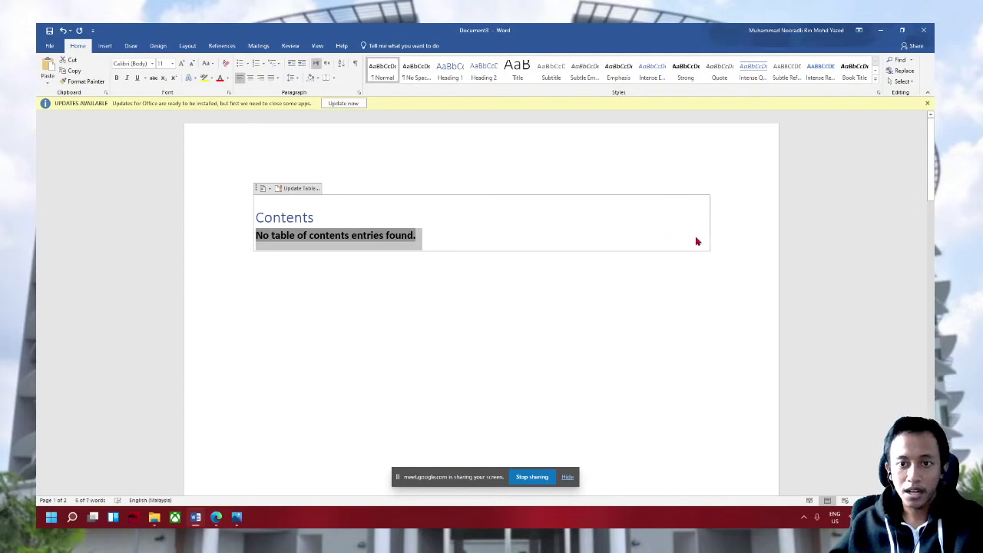
{"action": "left_click", "coordinate": [348, 297]}
Try a page break with a 'topik' heading on a new page, then undo those edits
{"action": "scroll", "coordinate": [343, 315], "scroll_direction": "down", "scroll_amount": 5}
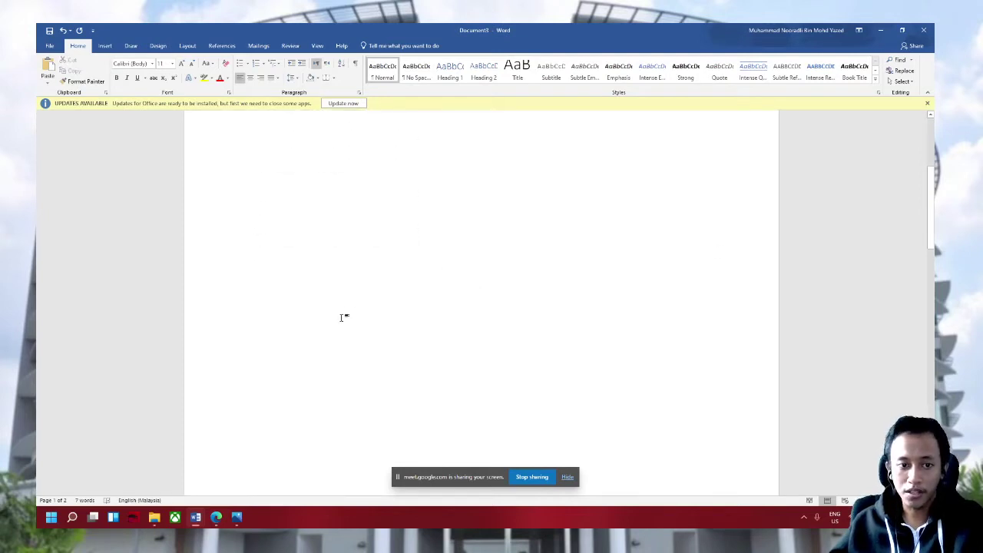
{"action": "scroll", "coordinate": [297, 354], "scroll_direction": "down", "scroll_amount": 3}
{"action": "scroll", "coordinate": [296, 354], "scroll_direction": "down", "scroll_amount": 3}
{"action": "left_click", "coordinate": [252, 262]}
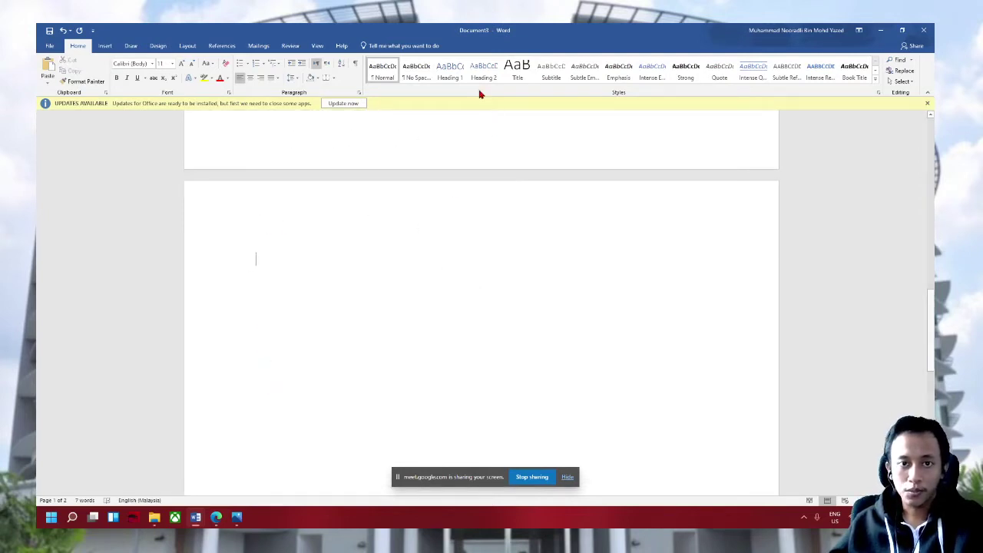
{"action": "left_click", "coordinate": [415, 71]}
{"action": "type", "text": "jhk"}
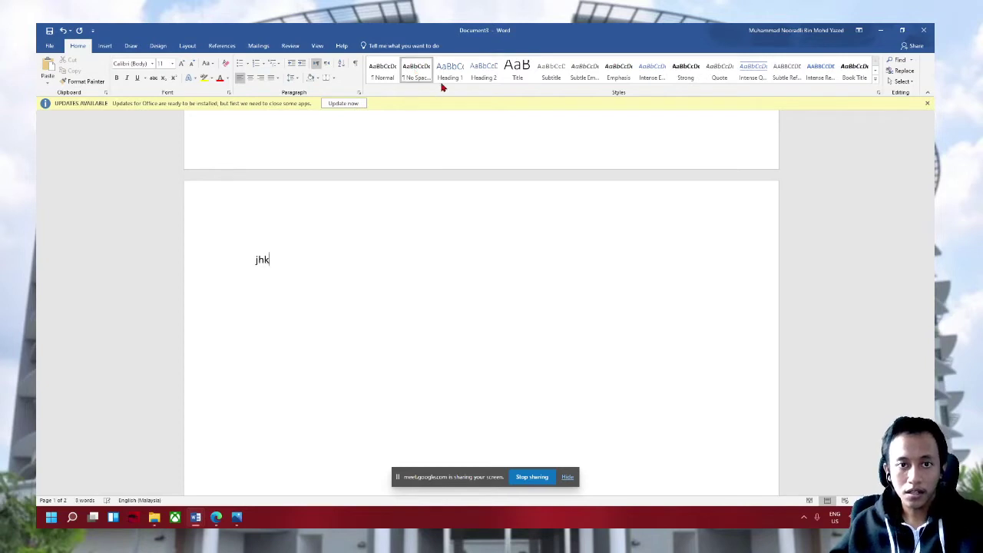
{"action": "key", "text": "BackSpace"}
{"action": "key", "text": "BackSpace"}
{"action": "key", "text": "BackSpace"}
{"action": "key", "text": "BackSpace"}
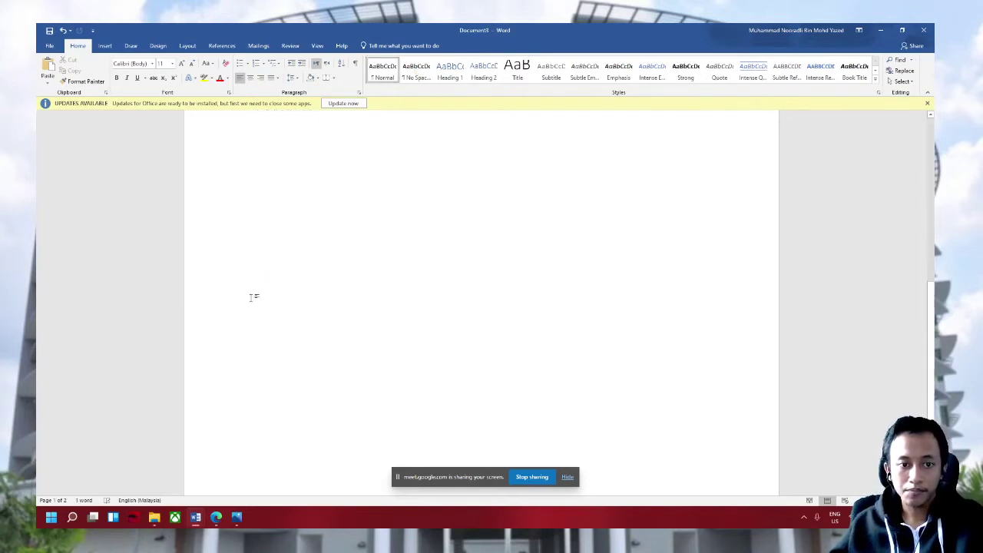
{"action": "key", "text": "ctrl+Return"}
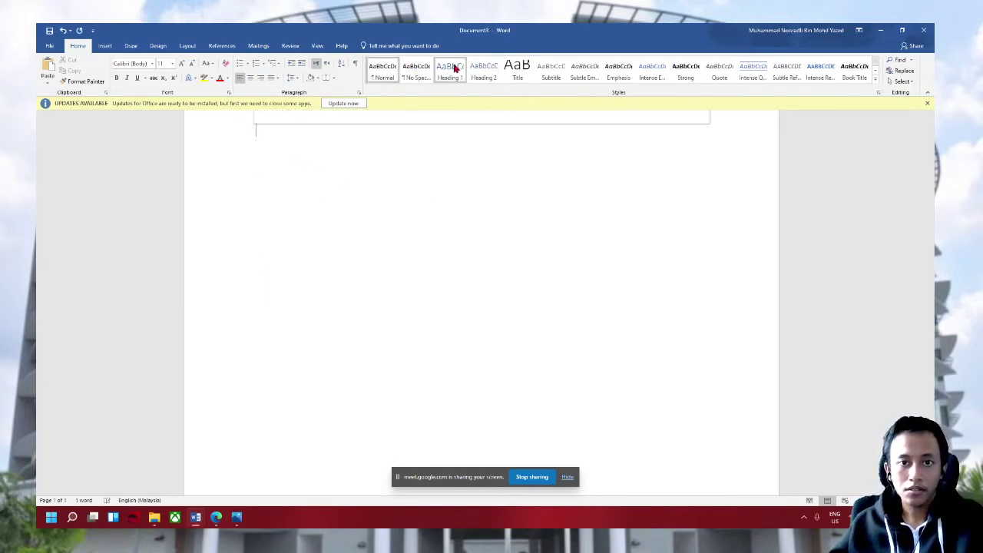
{"action": "left_click", "coordinate": [455, 68]}
{"action": "type", "text": "top"}
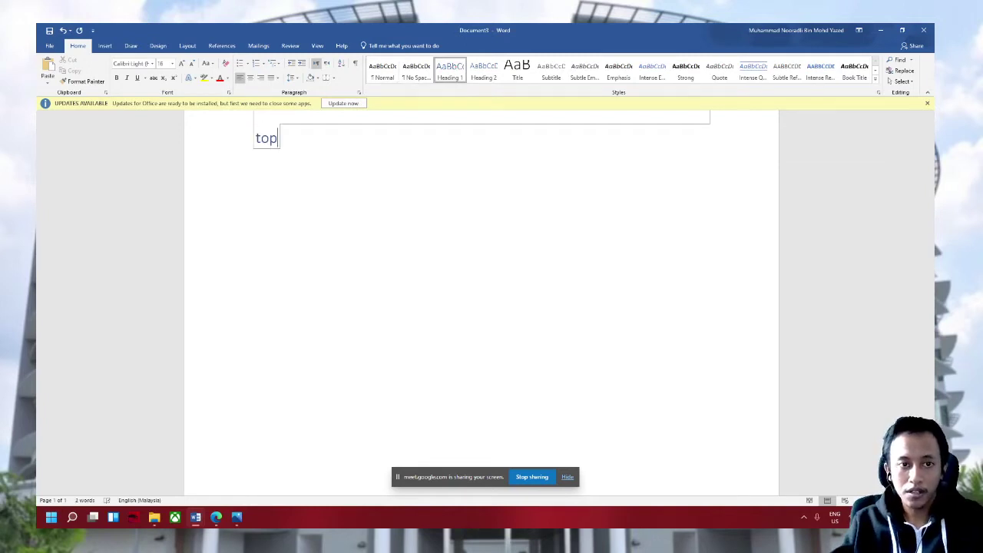
{"action": "type", "text": "ik"}
{"action": "key", "text": "Return"}
{"action": "scroll", "coordinate": [329, 203], "scroll_direction": "up", "scroll_amount": 1}
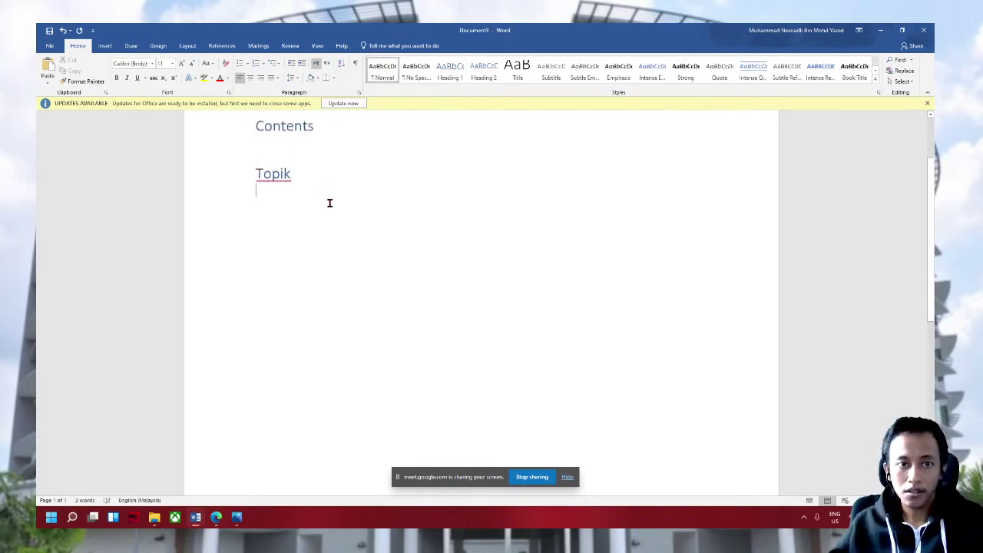
{"action": "scroll", "coordinate": [330, 203], "scroll_direction": "up", "scroll_amount": 1}
{"action": "key", "text": "ctrl+z"}
{"action": "key", "text": "ctrl+z"}
{"action": "key", "text": "ctrl+z"}
{"action": "key", "text": "ctrl+z"}
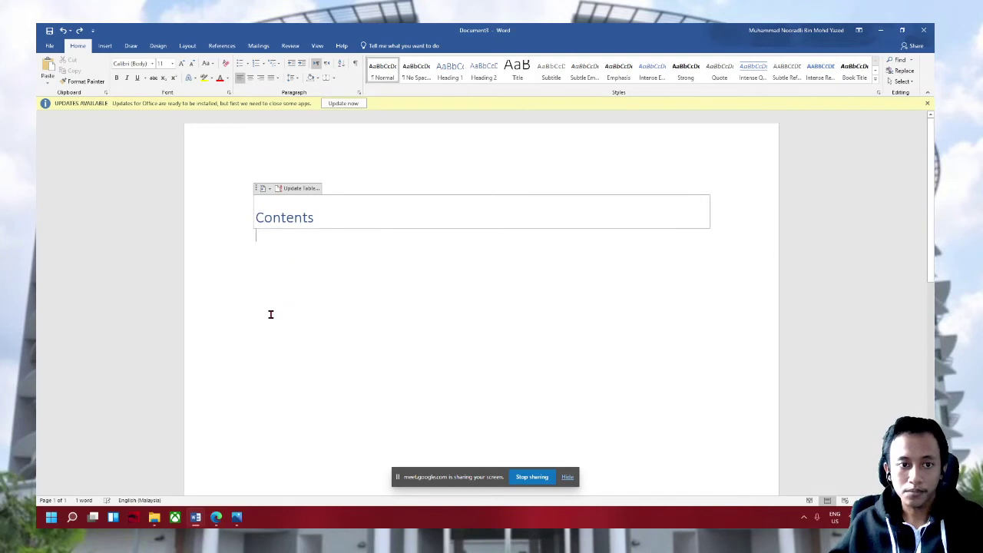
{"action": "key", "text": "ctrl+z"}
Make the empty line below the contents a Heading 1 reading 'Topik1'
{"action": "double_click", "coordinate": [259, 394]}
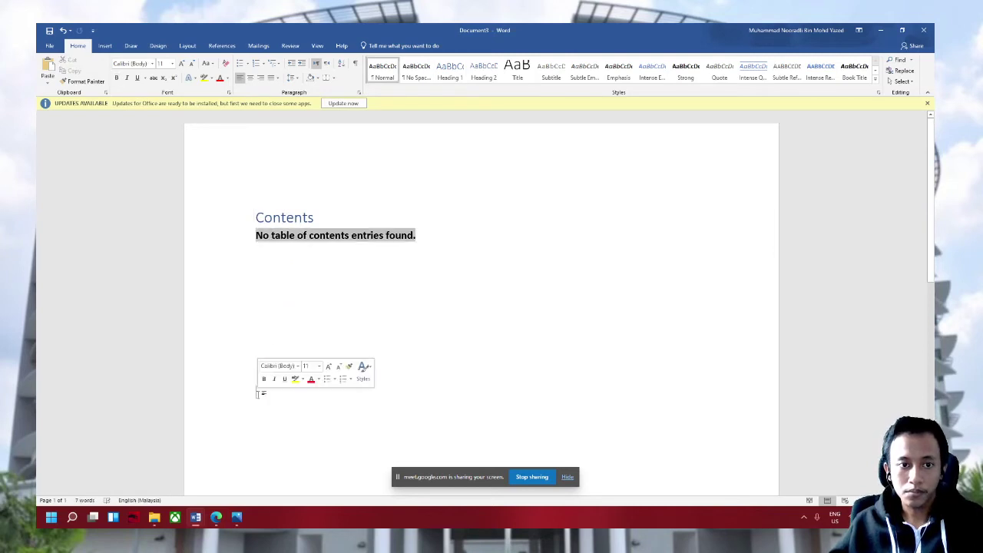
{"action": "key", "text": "ctrl+z"}
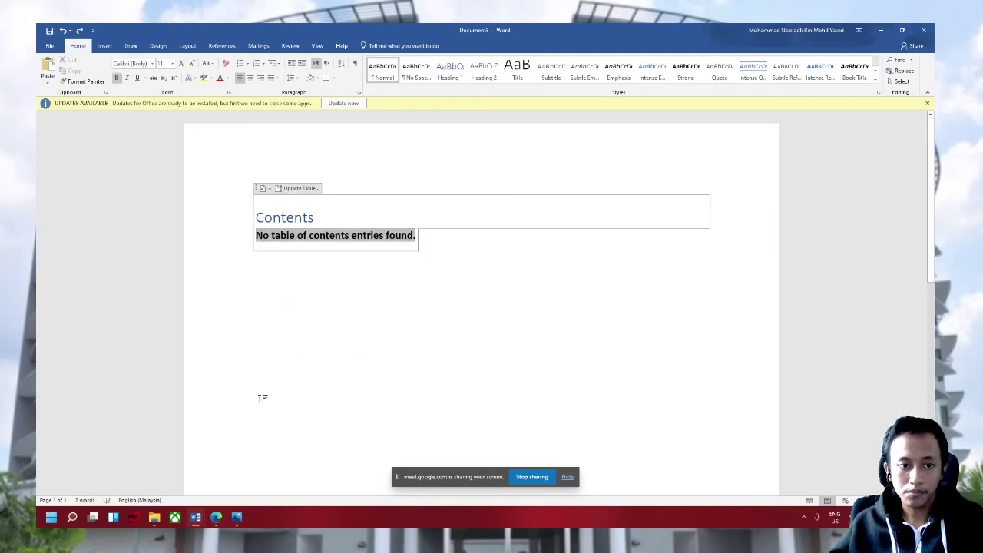
{"action": "left_click", "coordinate": [259, 397]}
{"action": "left_click", "coordinate": [459, 74]}
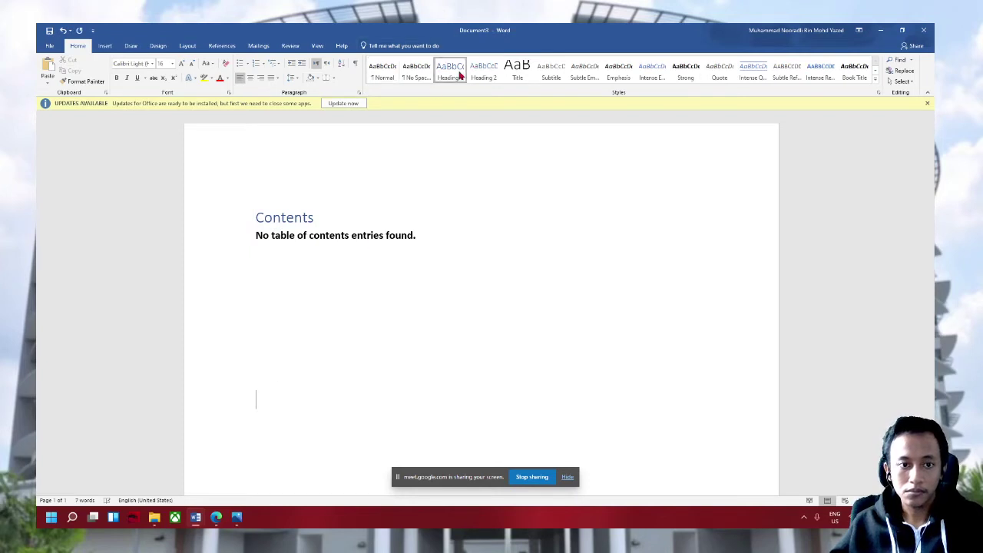
{"action": "type", "text": "topik"}
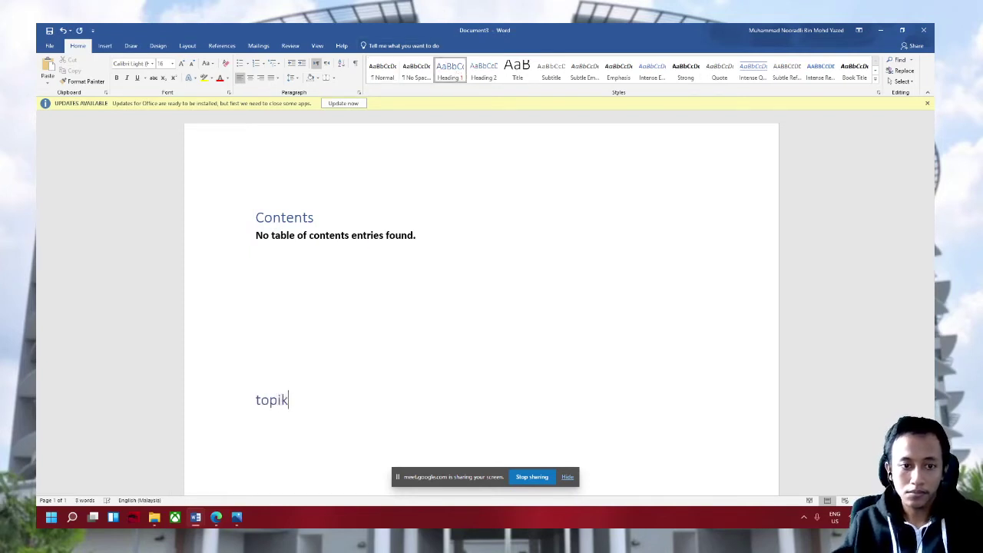
{"action": "type", "text": "1"}
{"action": "key", "text": "Return"}
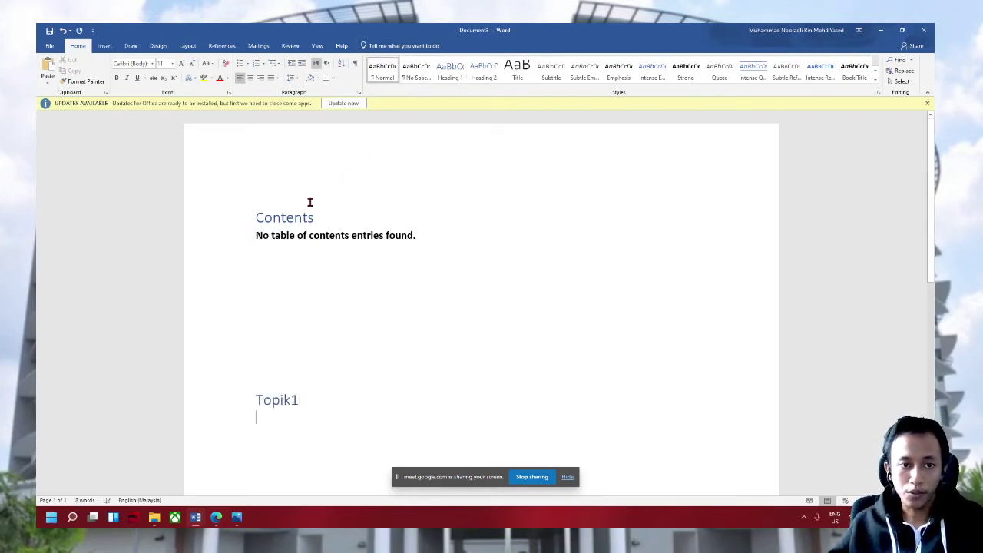
Refresh the contents table and place the caret just above the Topik1 heading
{"action": "left_click", "coordinate": [295, 217]}
{"action": "left_click", "coordinate": [288, 189]}
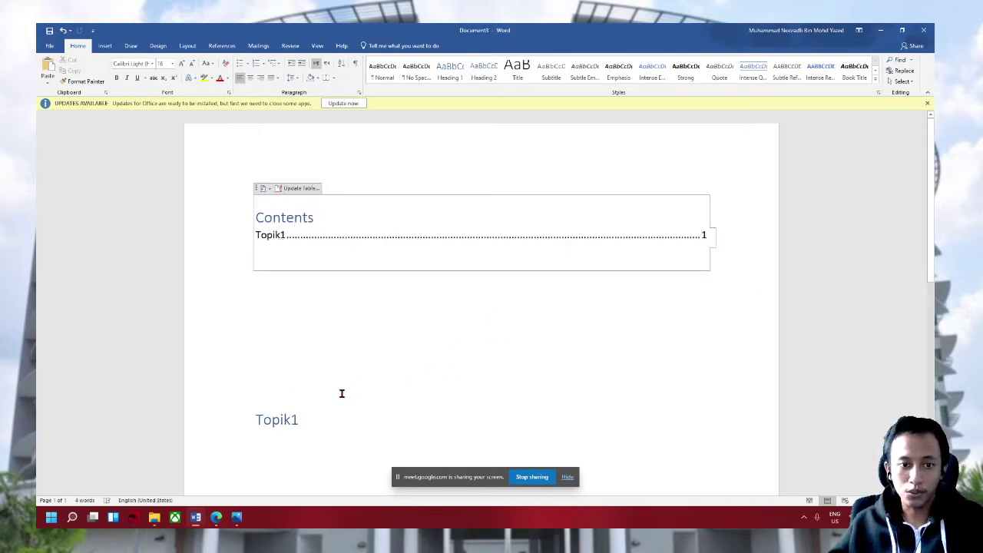
{"action": "left_click", "coordinate": [307, 406]}
{"action": "left_click", "coordinate": [278, 405]}
{"action": "left_click", "coordinate": [275, 420]}
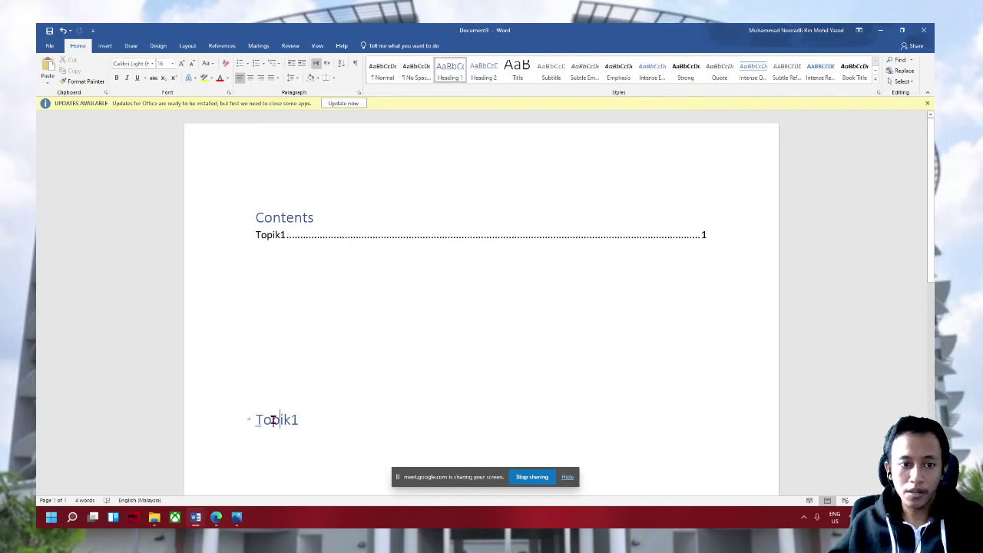
{"action": "left_click", "coordinate": [259, 400]}
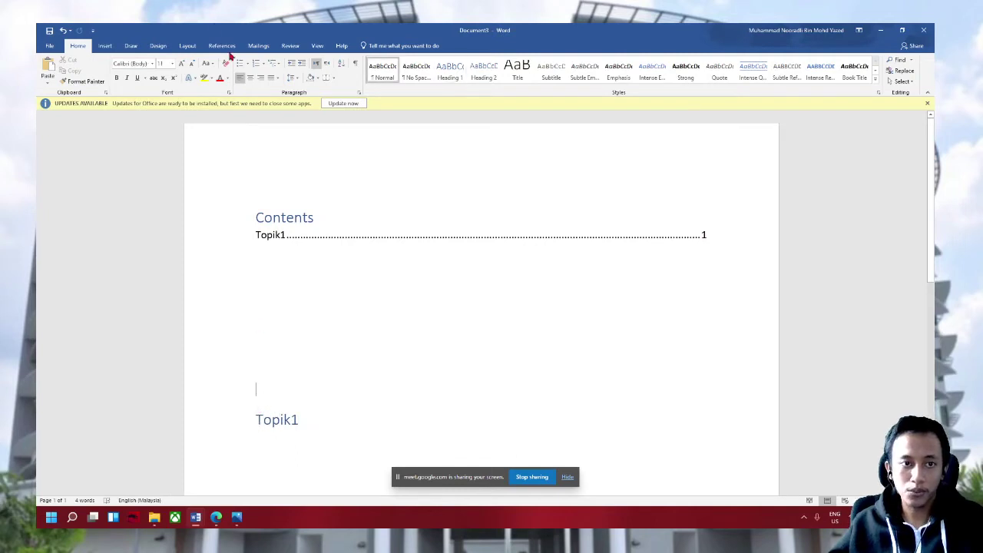
Insert a Layout page break so Topik1 starts on a new page
{"action": "left_click", "coordinate": [158, 46]}
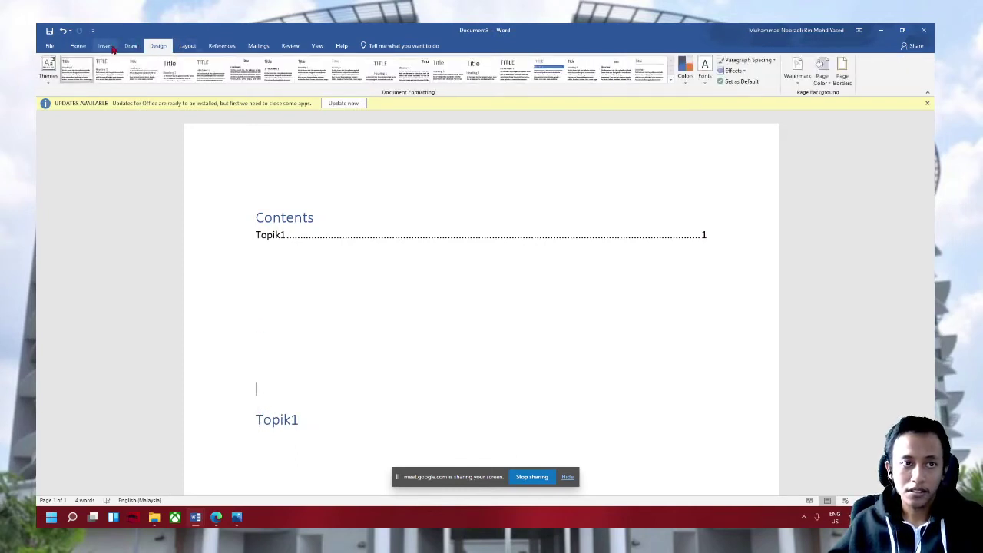
{"action": "left_click", "coordinate": [107, 47]}
{"action": "left_click", "coordinate": [188, 45]}
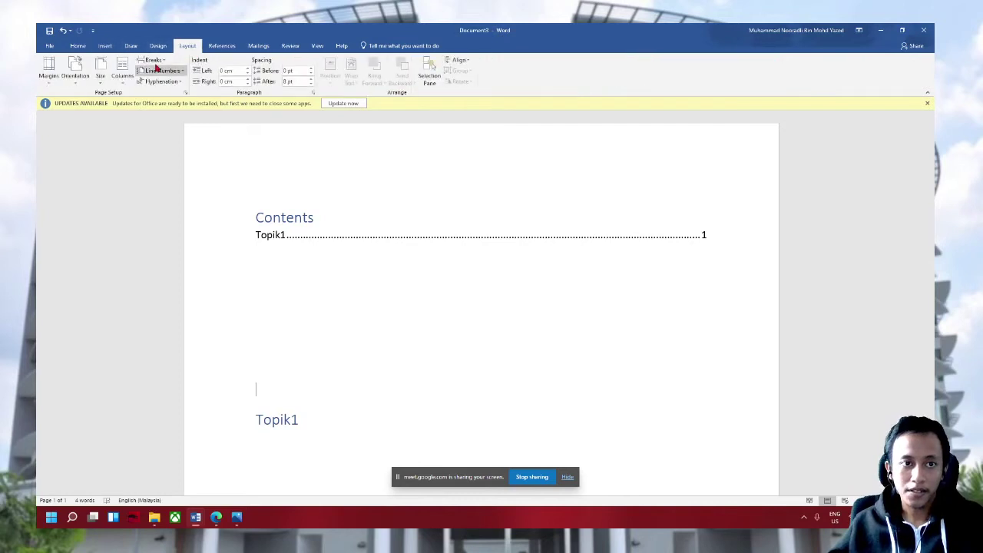
{"action": "left_click", "coordinate": [152, 60]}
{"action": "left_click", "coordinate": [163, 89]}
{"action": "scroll", "coordinate": [582, 369], "scroll_direction": "down", "scroll_amount": 3}
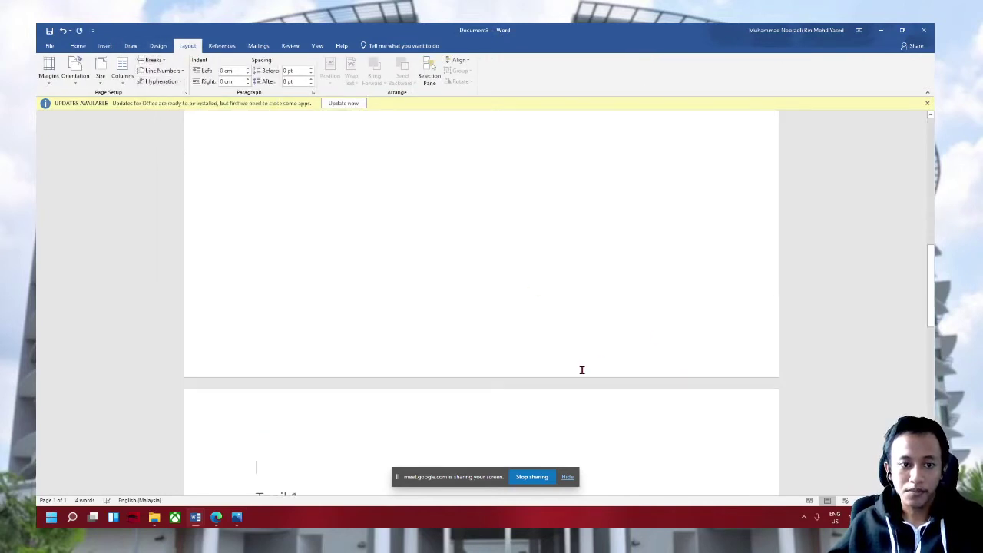
{"action": "scroll", "coordinate": [525, 379], "scroll_direction": "down", "scroll_amount": 3}
{"action": "scroll", "coordinate": [548, 345], "scroll_direction": "up", "scroll_amount": 5}
{"action": "scroll", "coordinate": [549, 345], "scroll_direction": "up", "scroll_amount": 5}
{"action": "scroll", "coordinate": [713, 274], "scroll_direction": "up", "scroll_amount": 1}
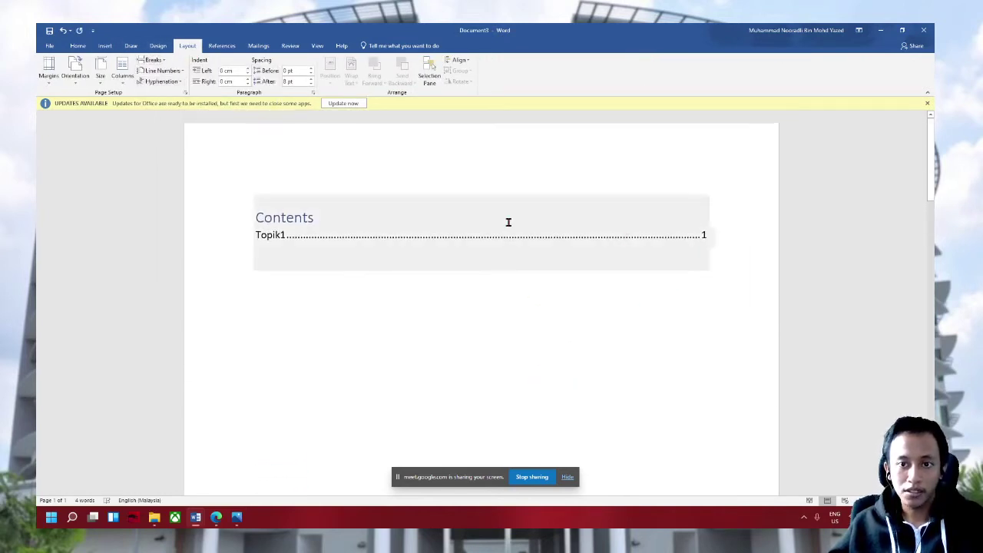
Update the entire table of contents so Topik1 lists page 2, then view the sample-report photo
{"action": "left_click", "coordinate": [361, 211]}
{"action": "left_click", "coordinate": [296, 188]}
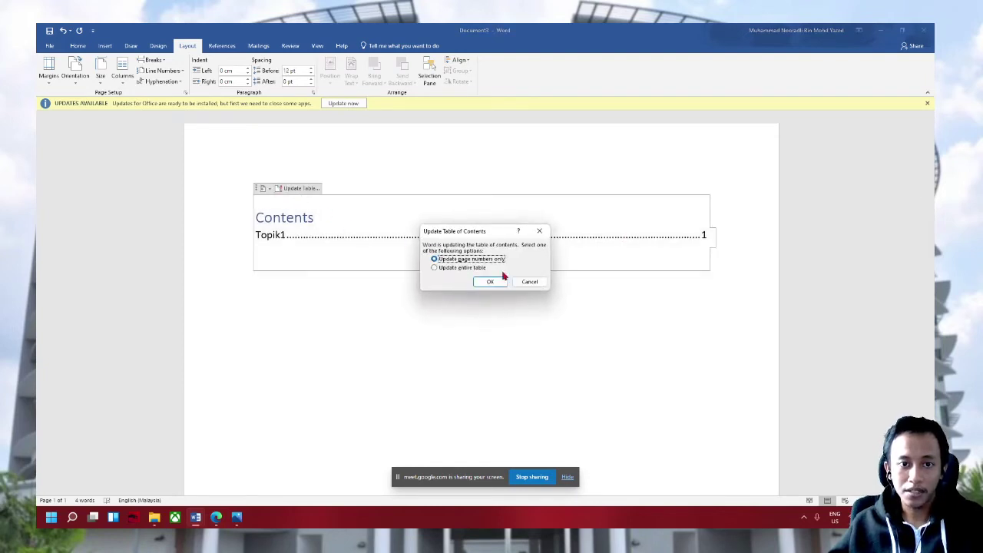
{"action": "left_click", "coordinate": [470, 268]}
{"action": "left_click", "coordinate": [490, 282]}
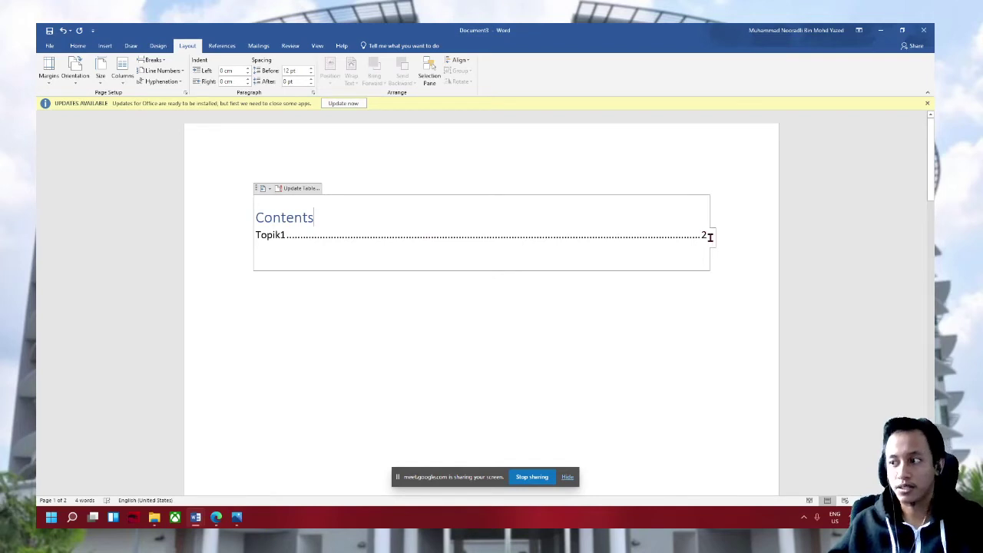
{"action": "left_click", "coordinate": [691, 300]}
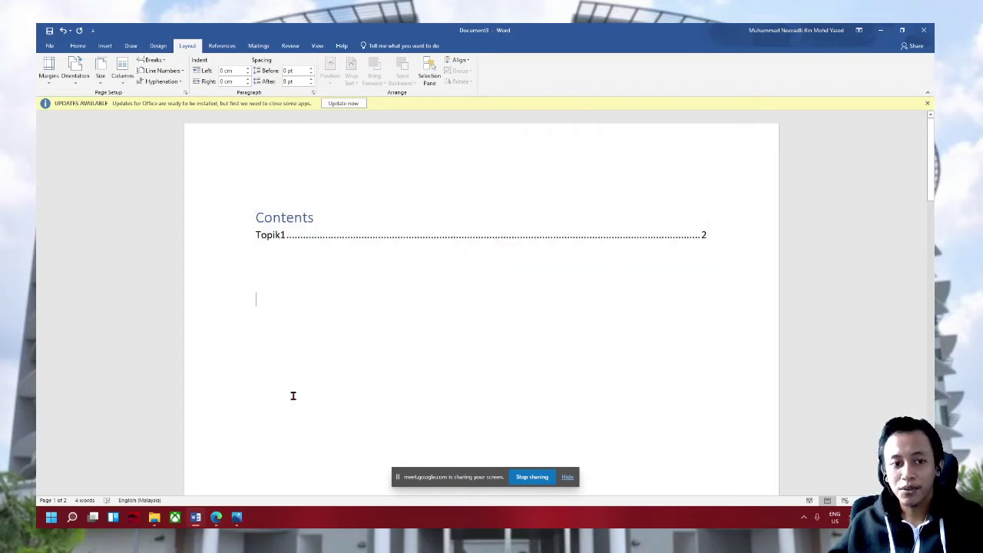
{"action": "left_click", "coordinate": [236, 517]}
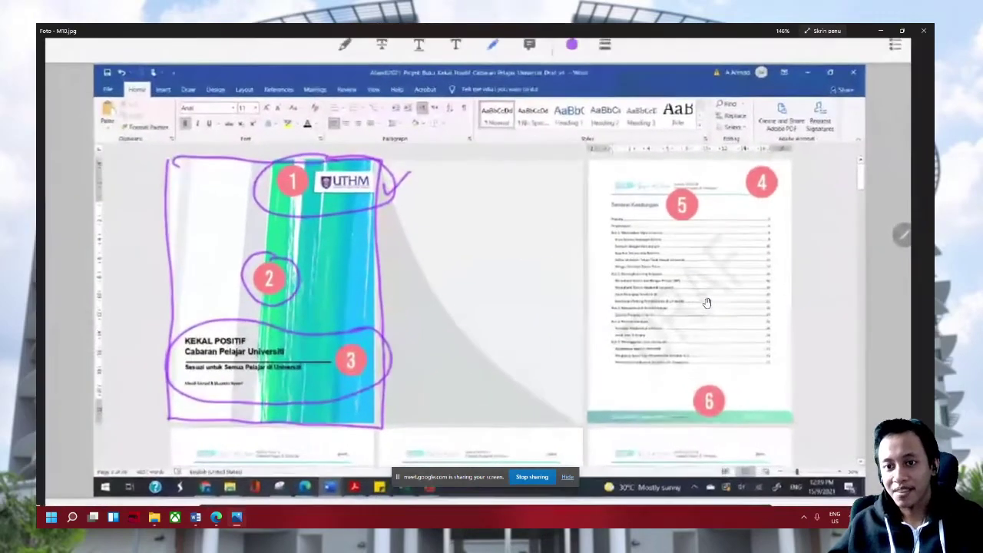
Zoom around M10.jpg to study the annotated cover and contents pages, then return to Word
{"action": "scroll", "coordinate": [719, 246], "scroll_direction": "down", "scroll_amount": 1}
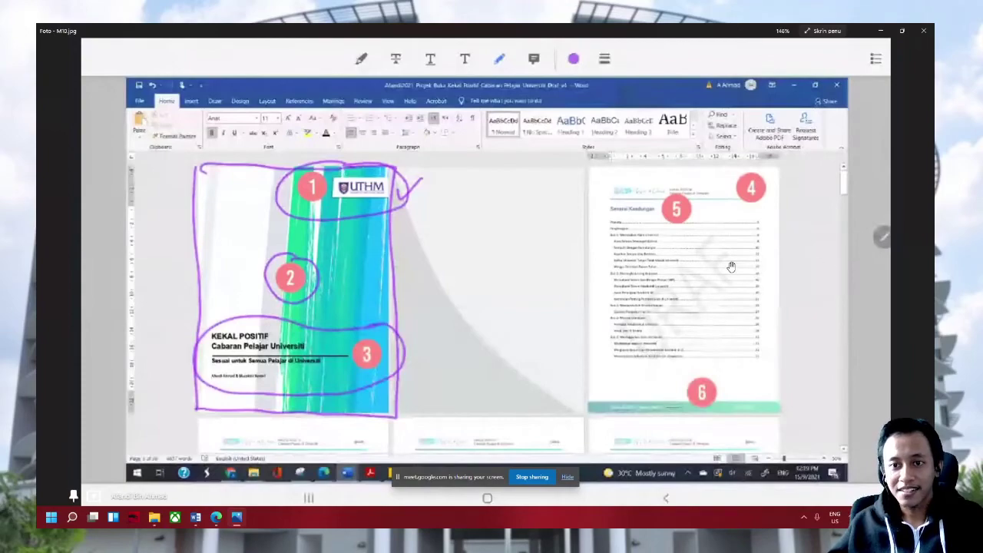
{"action": "scroll", "coordinate": [732, 266], "scroll_direction": "up", "scroll_amount": 2}
{"action": "scroll", "coordinate": [732, 265], "scroll_direction": "up", "scroll_amount": 1}
{"action": "scroll", "coordinate": [599, 212], "scroll_direction": "down", "scroll_amount": 1}
{"action": "scroll", "coordinate": [615, 208], "scroll_direction": "down", "scroll_amount": 1}
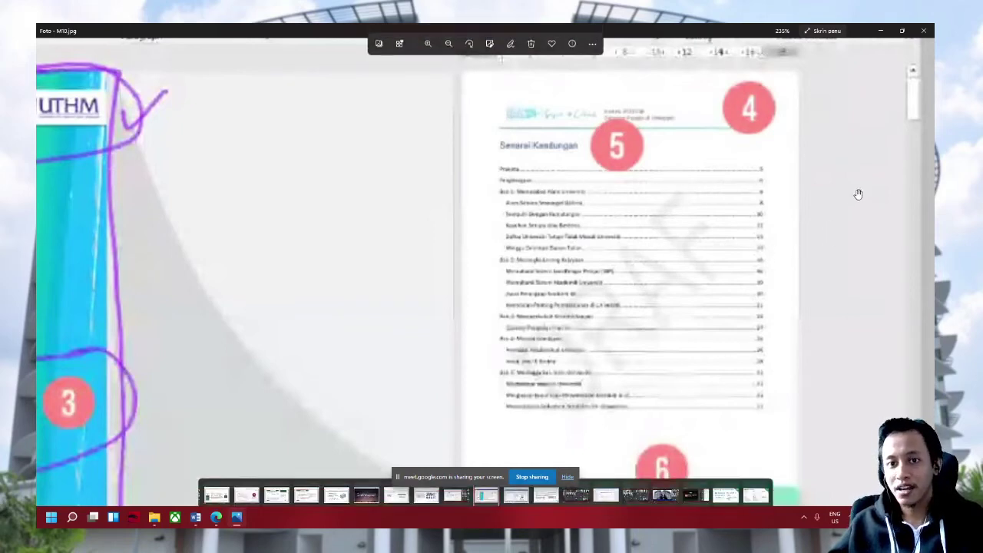
{"action": "mouse_move", "coordinate": [492, 277]}
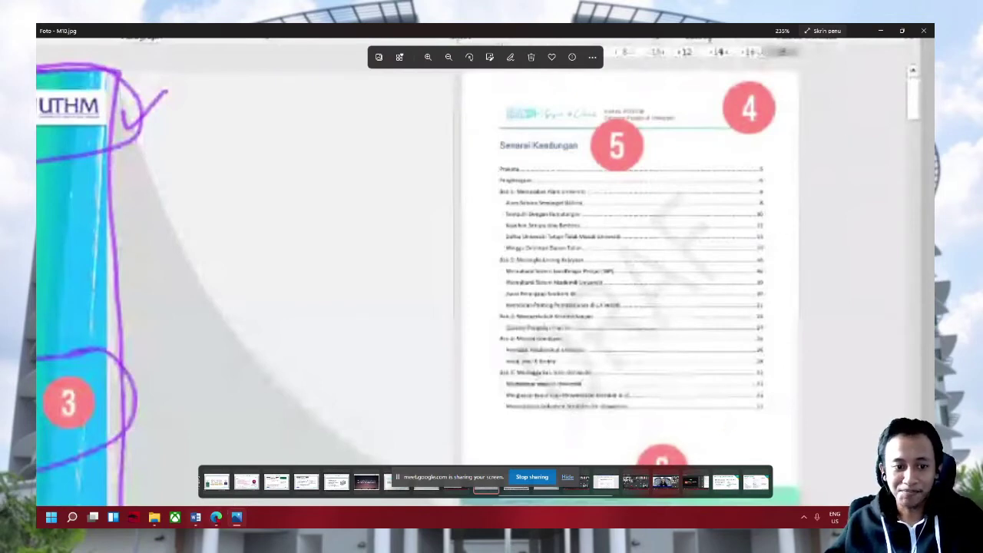
{"action": "mouse_move", "coordinate": [196, 517]}
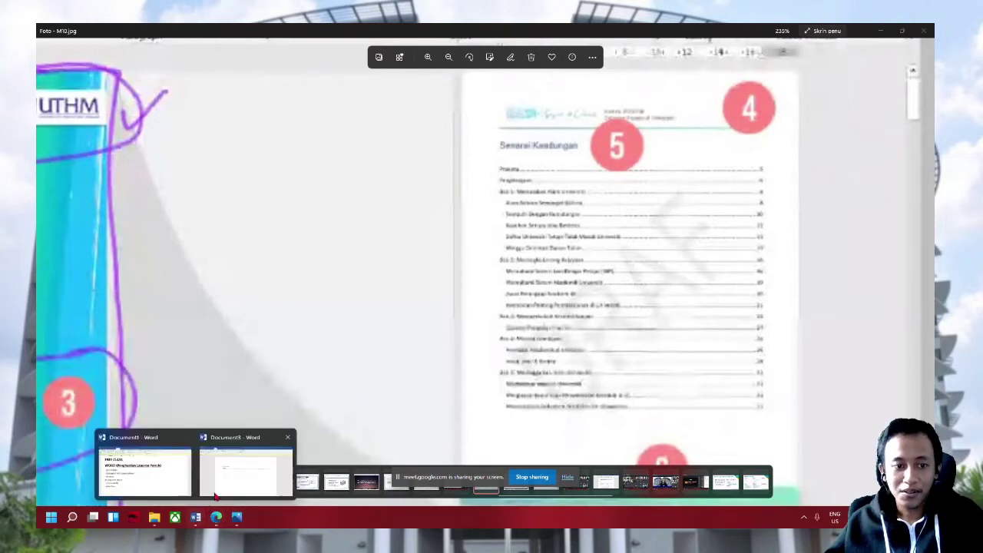
{"action": "left_click", "coordinate": [239, 467]}
Select 'Reference' on the Document1 class agenda, then switch back to Document3 with the Contents page
{"action": "left_click", "coordinate": [165, 459]}
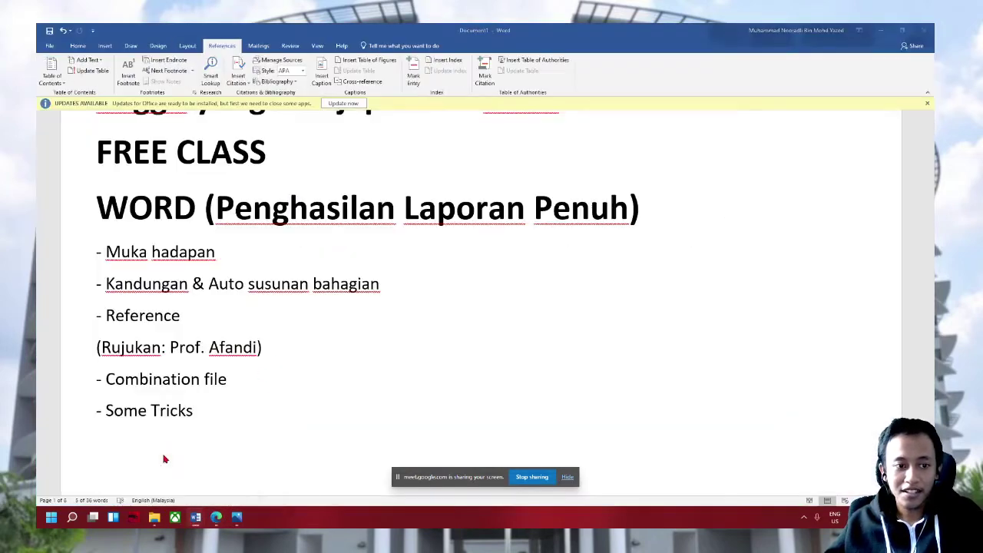
{"action": "scroll", "coordinate": [250, 307], "scroll_direction": "up", "scroll_amount": 3}
{"action": "scroll", "coordinate": [216, 338], "scroll_direction": "down", "scroll_amount": 2}
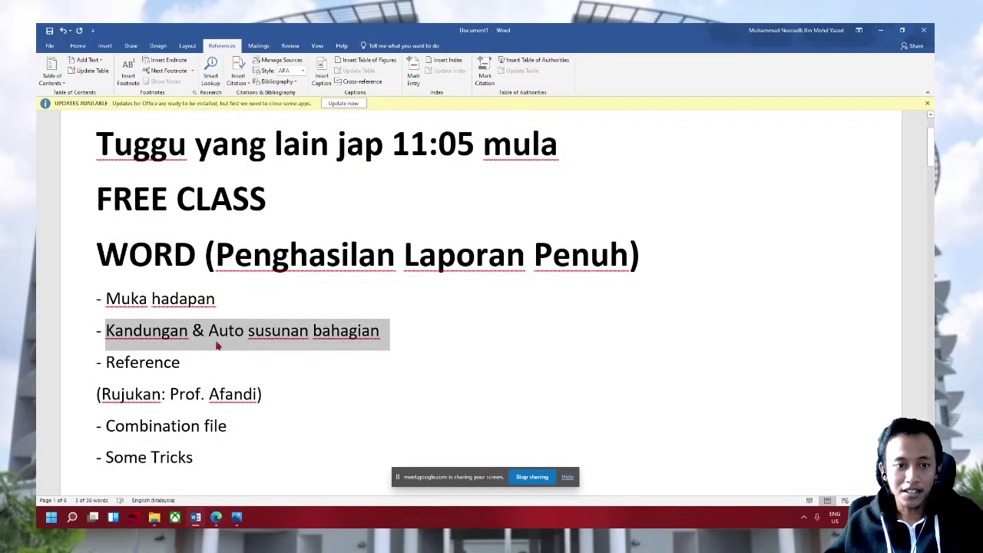
{"action": "left_click", "coordinate": [241, 358]}
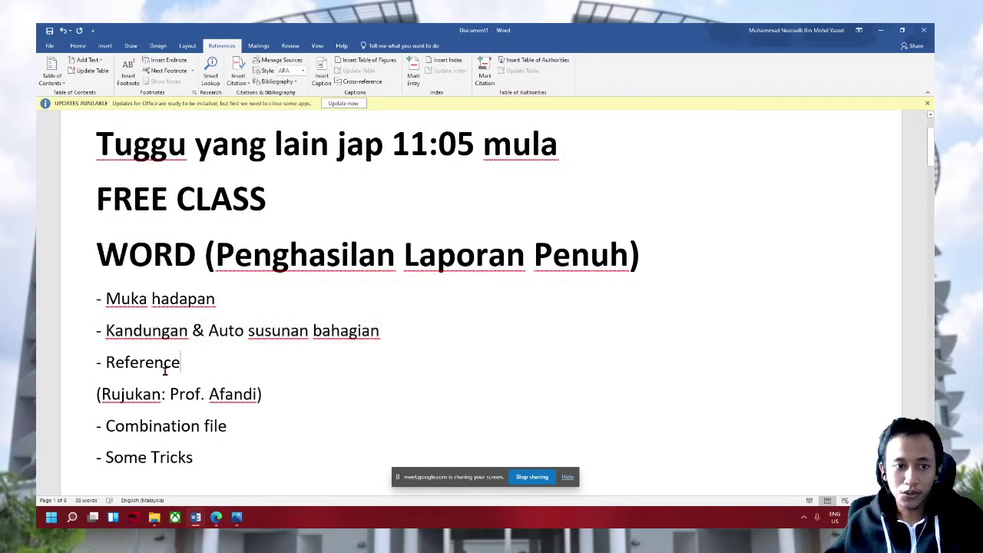
{"action": "left_click_drag", "start_coordinate": [183, 367], "coordinate": [108, 376]}
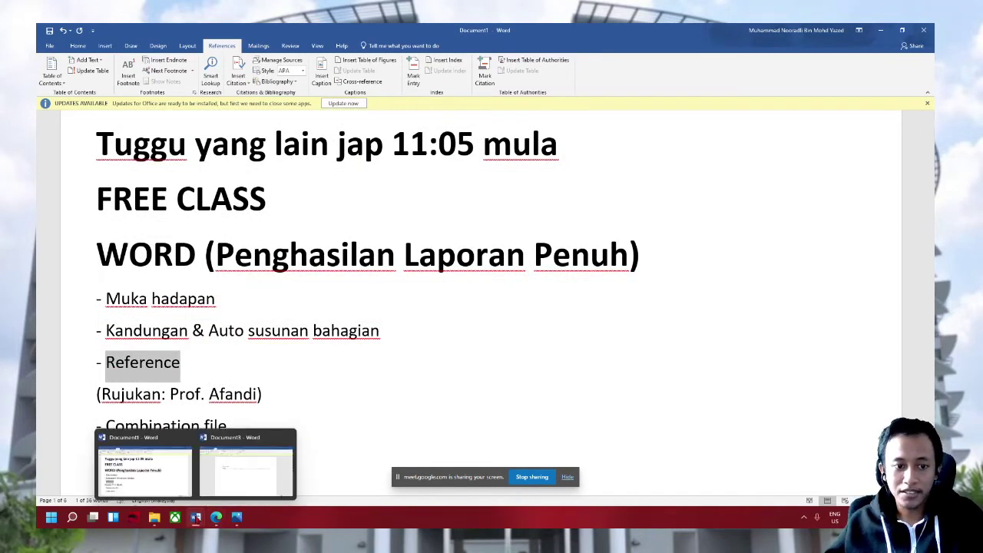
{"action": "left_click", "coordinate": [195, 517]}
{"action": "left_click", "coordinate": [222, 491]}
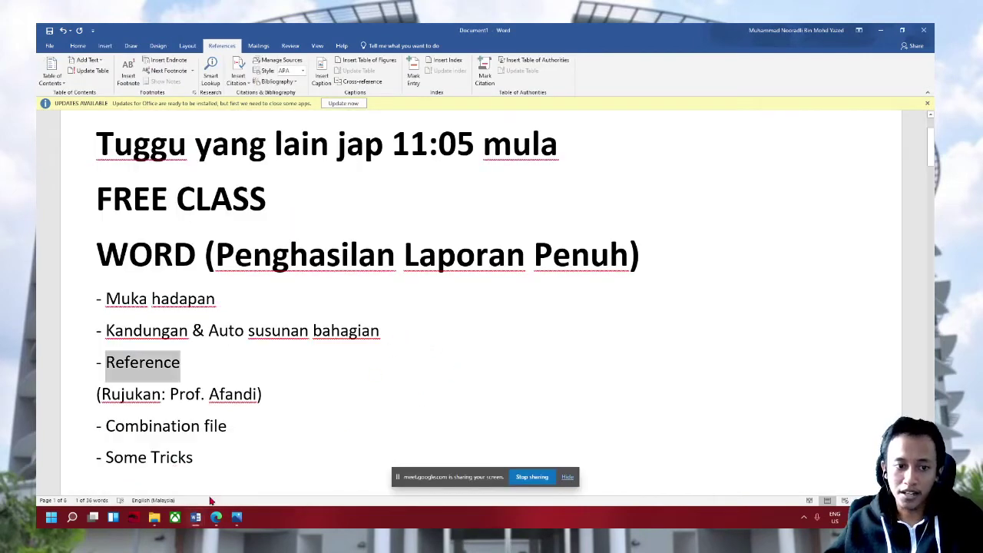
{"action": "left_click", "coordinate": [254, 482]}
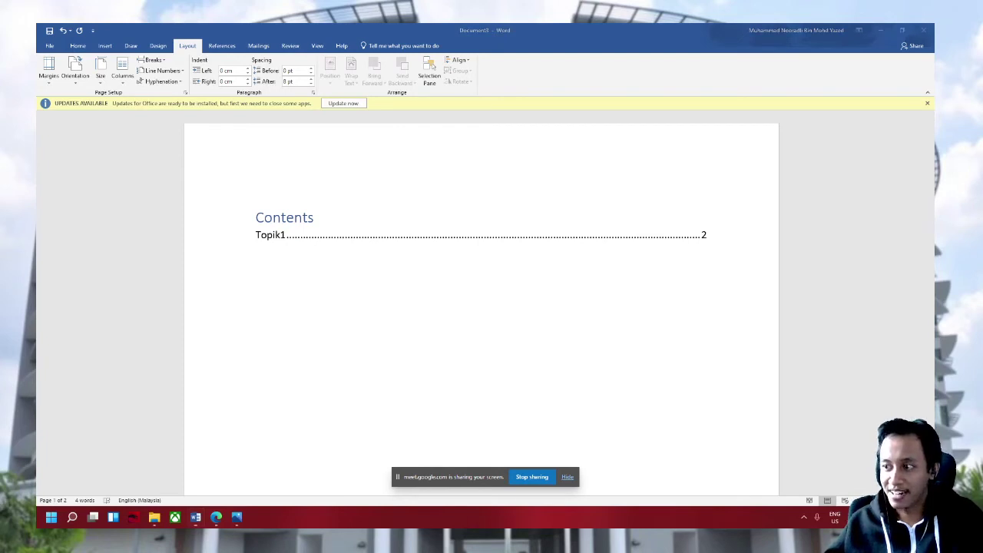
On the References tab, confirm APA remains the citation style
{"action": "left_click", "coordinate": [256, 344]}
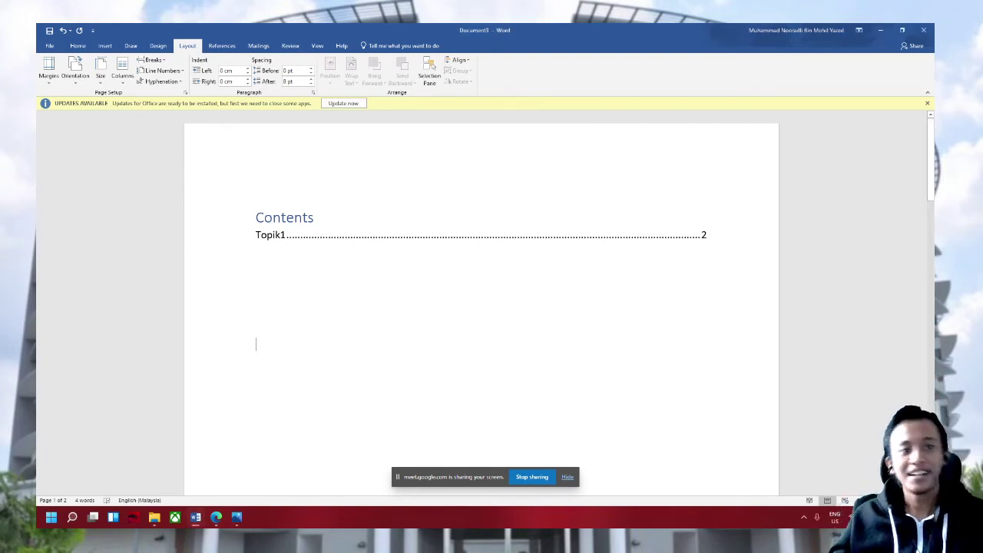
{"action": "left_click", "coordinate": [223, 47]}
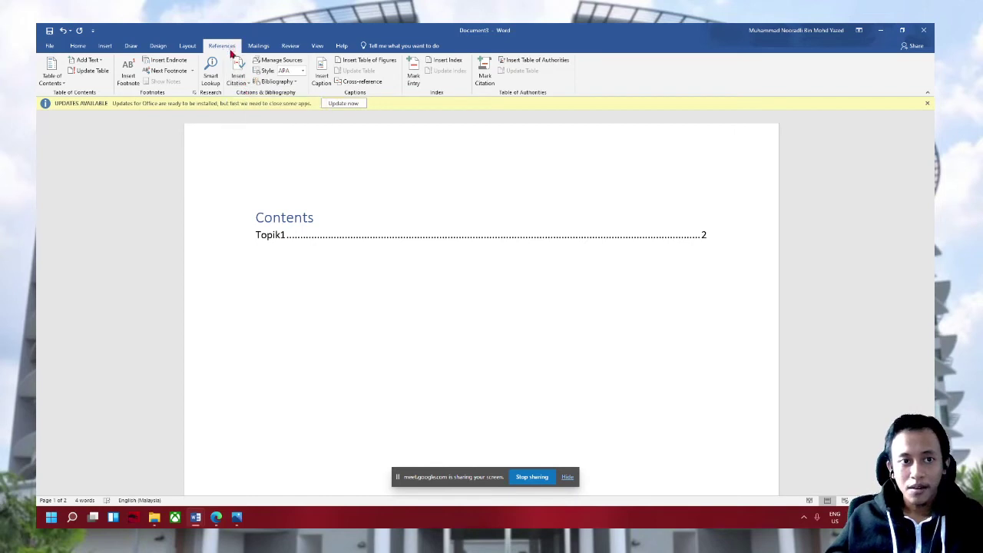
{"action": "left_click", "coordinate": [241, 81]}
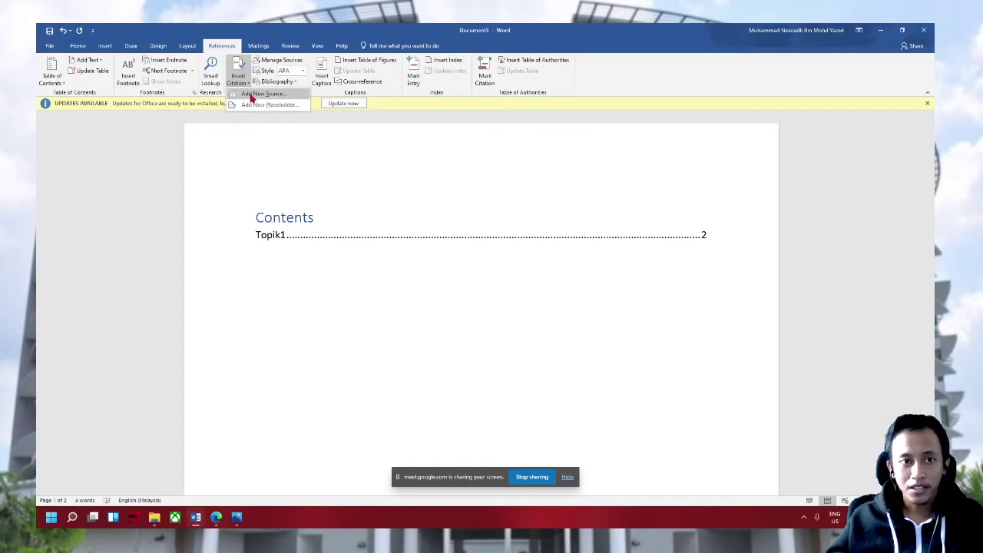
{"action": "key", "text": "Escape"}
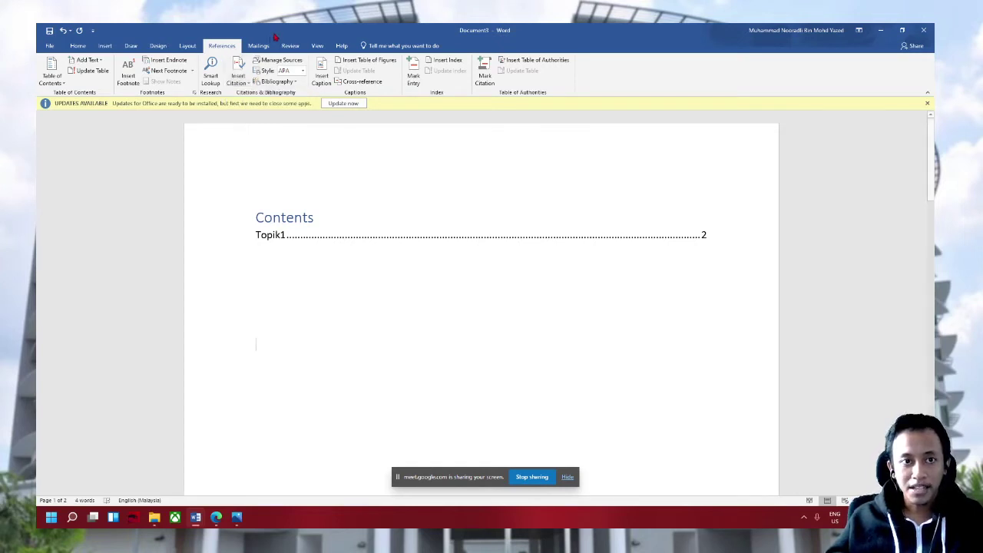
{"action": "left_click", "coordinate": [290, 71]}
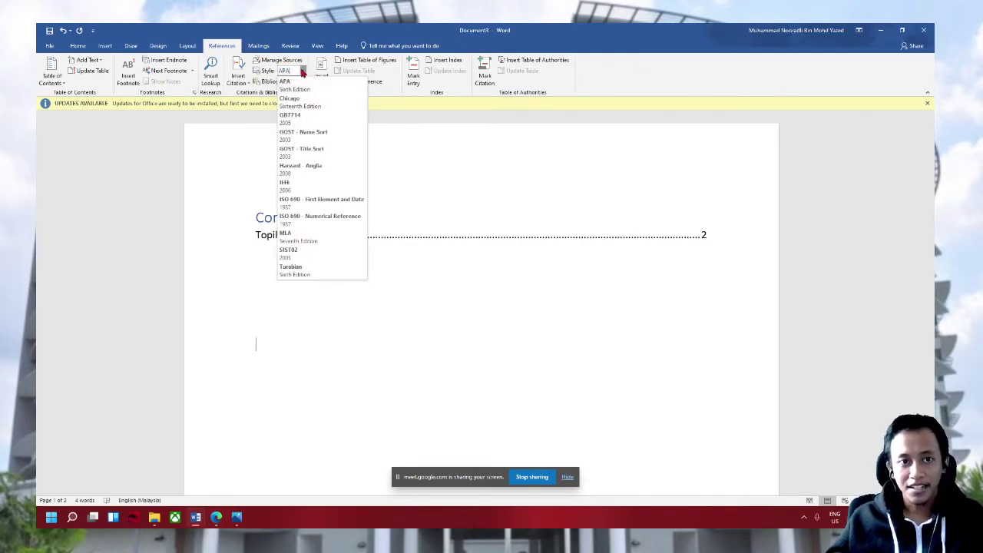
{"action": "left_click", "coordinate": [303, 71]}
Browse the built-in bibliography layouts, then choose Insert Citation > Add New Source
{"action": "left_click", "coordinate": [270, 83]}
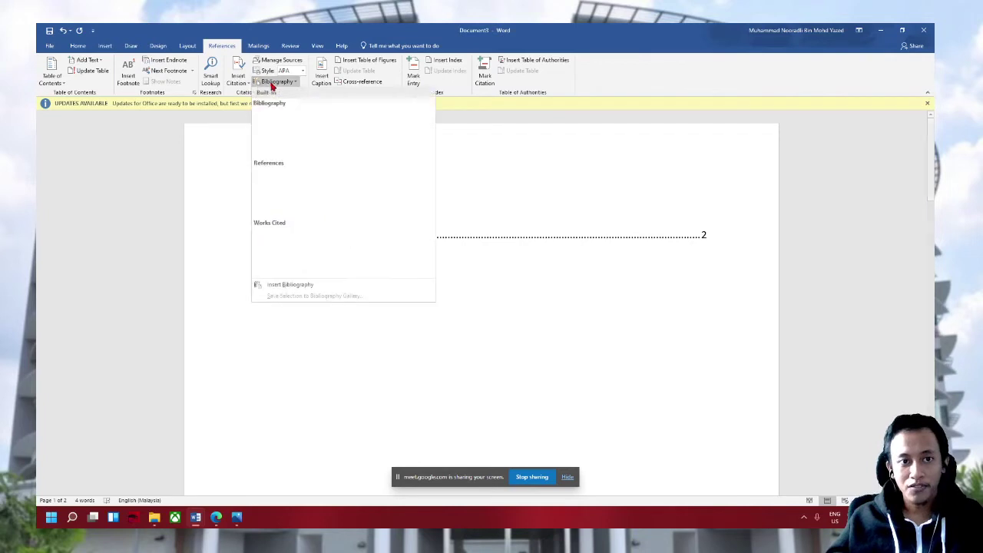
{"action": "left_click", "coordinate": [242, 73]}
{"action": "left_click", "coordinate": [243, 71]}
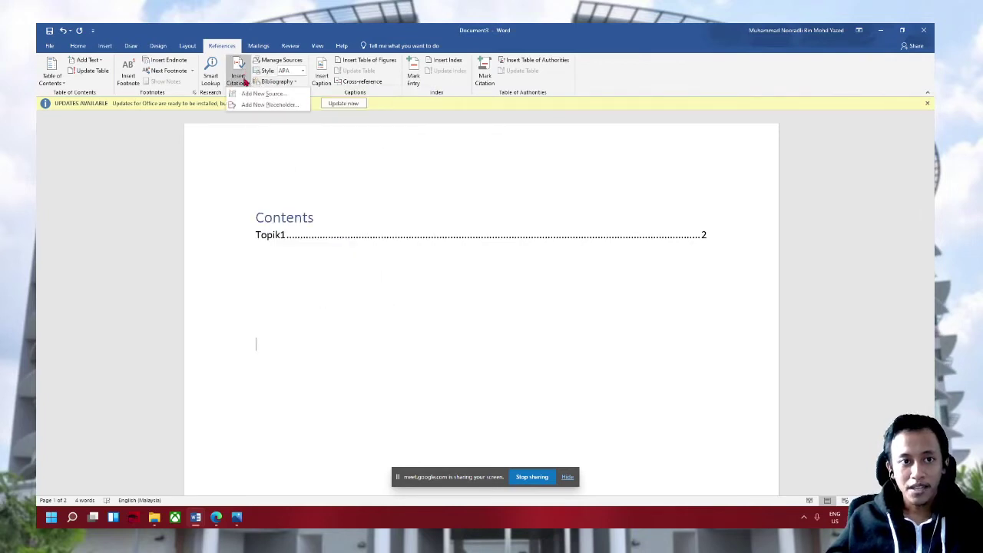
{"action": "left_click", "coordinate": [275, 82]}
{"action": "left_click", "coordinate": [275, 82]}
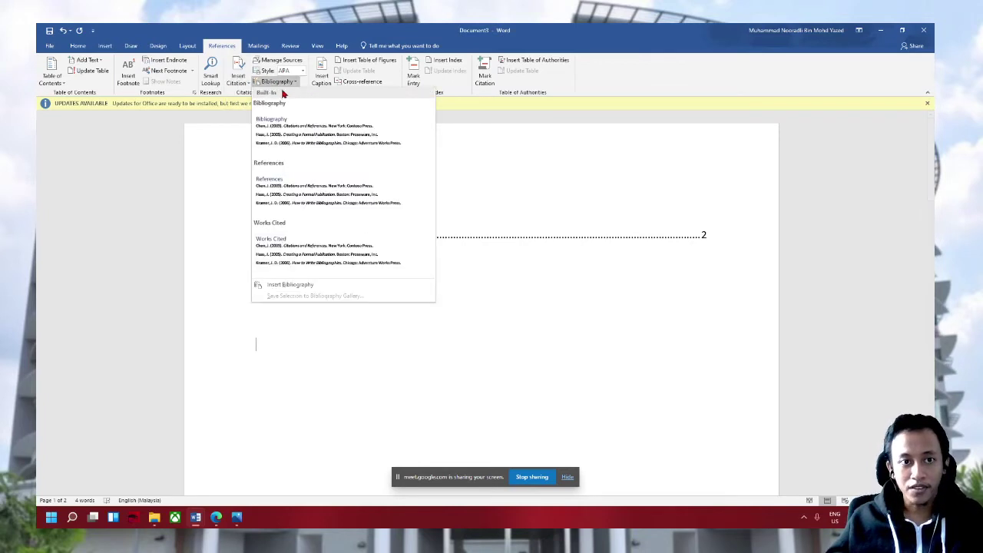
{"action": "left_click", "coordinate": [238, 77]}
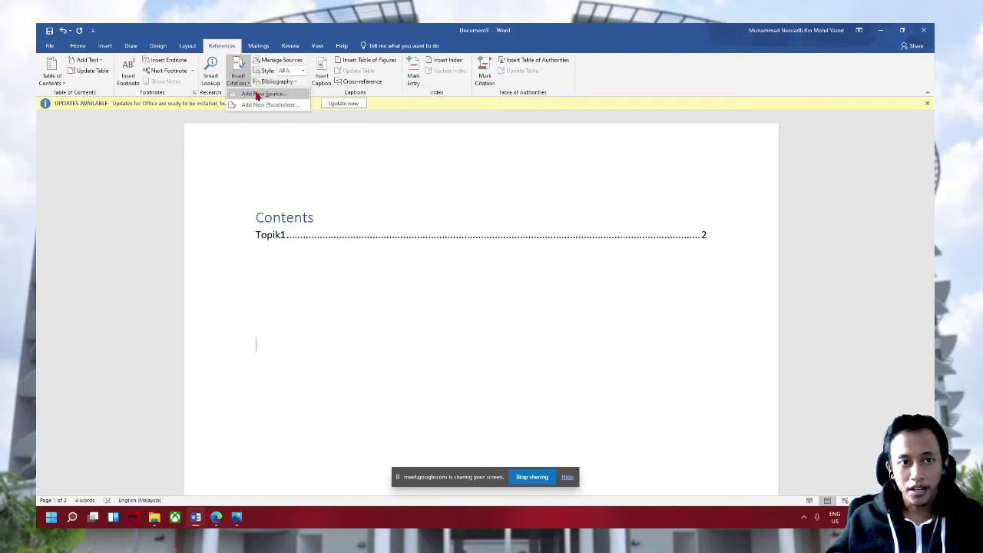
{"action": "left_click", "coordinate": [257, 95]}
Set the source type to Journal Article and enter the author and the title 'Kepentingan Mengambil Vaksin'
{"action": "left_click", "coordinate": [466, 215]}
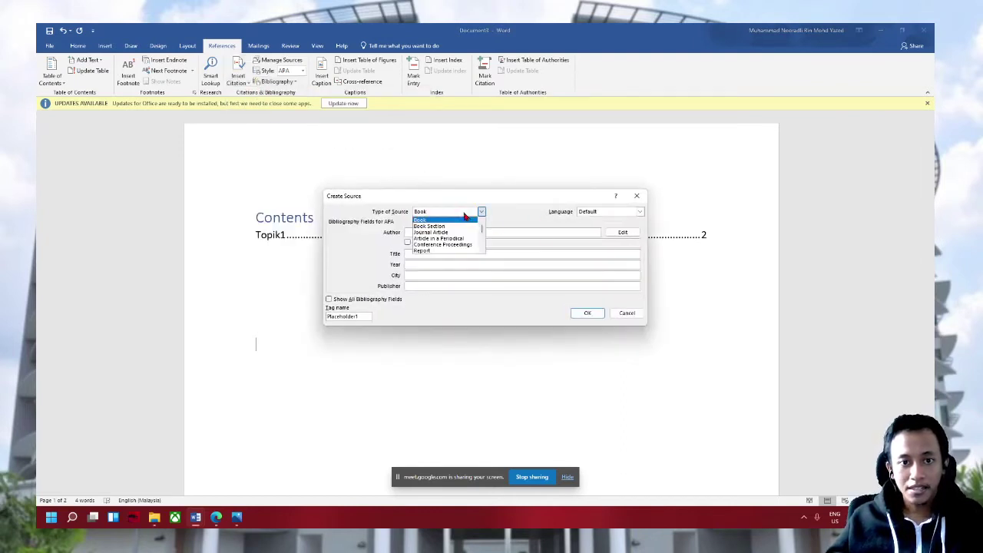
{"action": "left_click", "coordinate": [446, 233]}
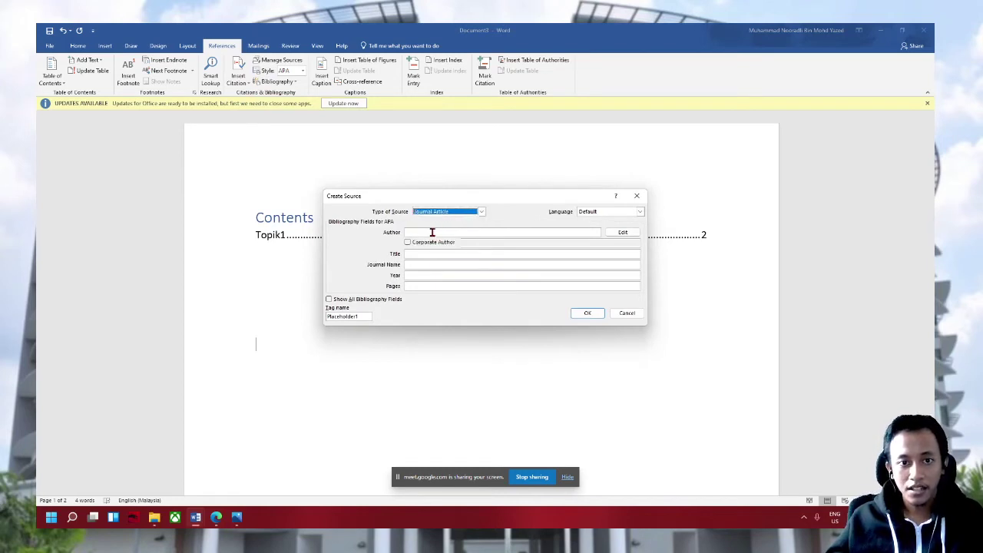
{"action": "left_click", "coordinate": [433, 232]}
{"action": "left_click", "coordinate": [445, 231]}
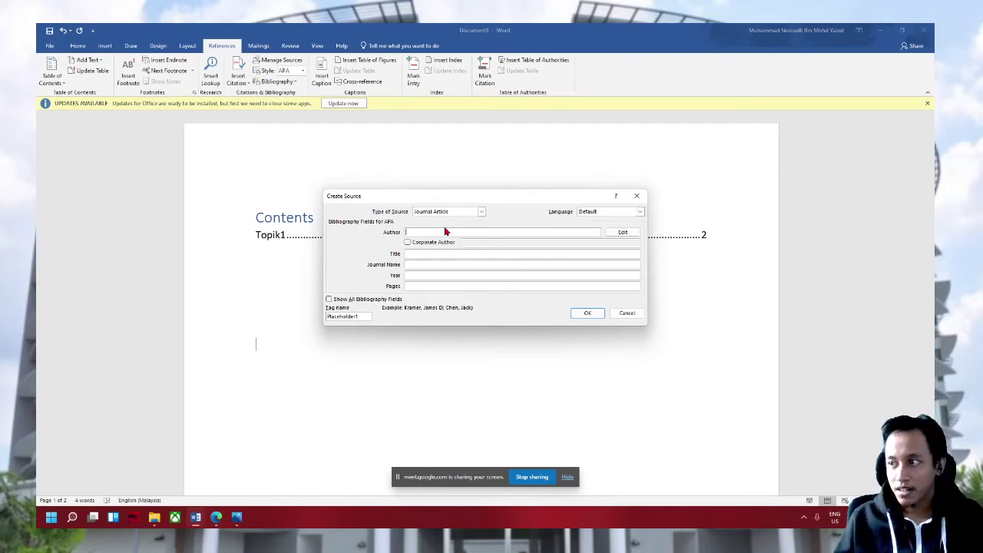
{"action": "type", "text": "Azhar Rahman"}
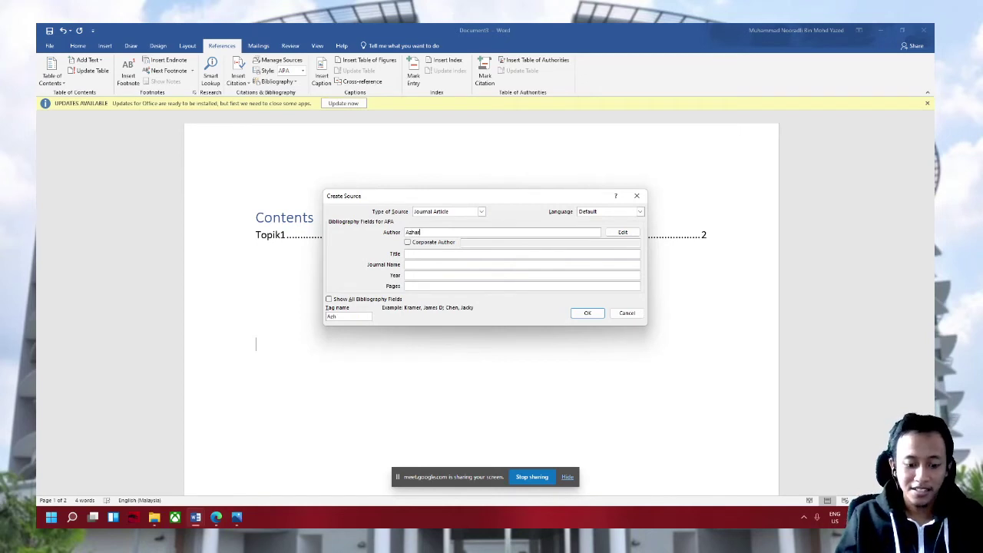
{"action": "left_click", "coordinate": [437, 253]}
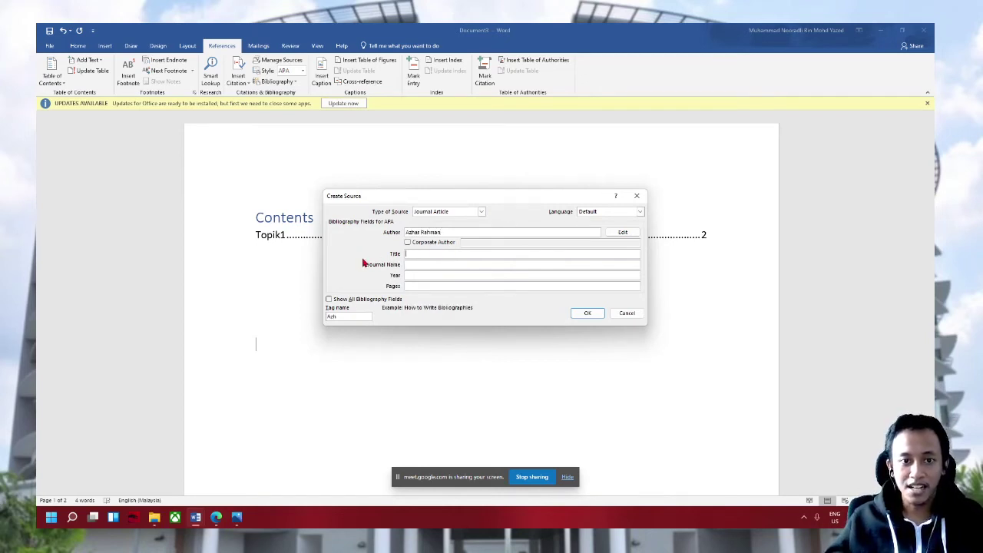
{"action": "type", "text": "Kepentingan M"}
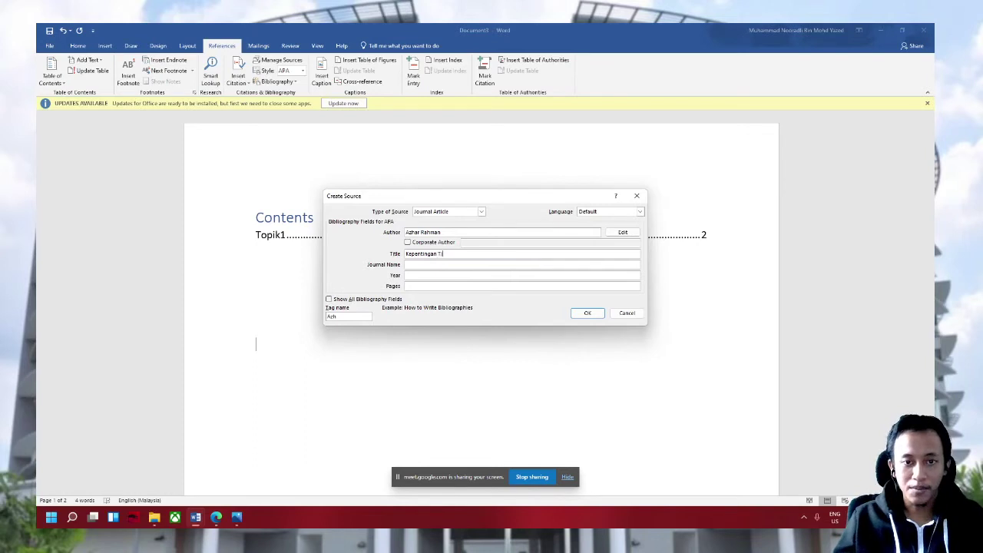
{"action": "type", "text": "Tida"}
{"action": "type", "text": "Men"}
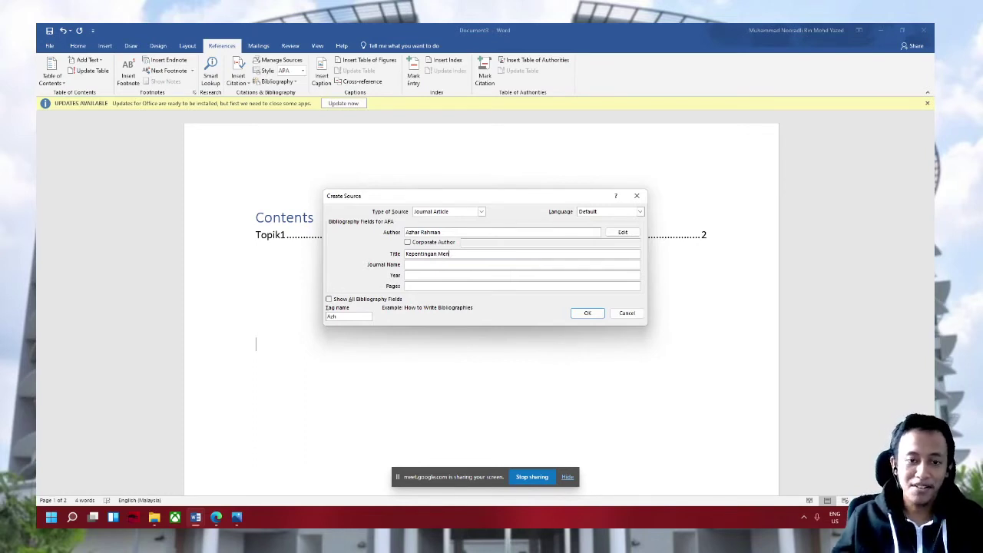
{"action": "type", "text": "gambil Vaksin"}
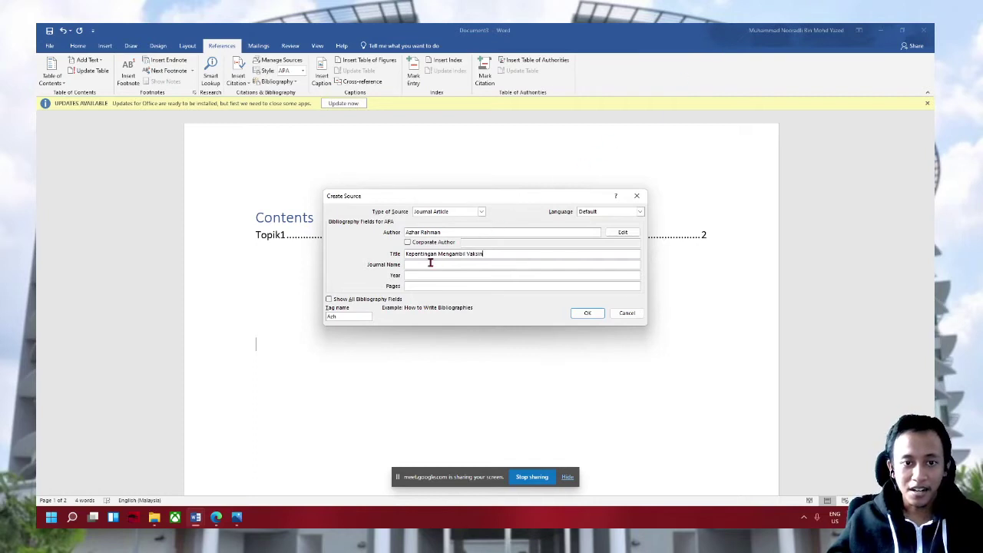
Fill in journal name COVID 19, year 2021 and page 55, then insert the citation
{"action": "left_click", "coordinate": [413, 264]}
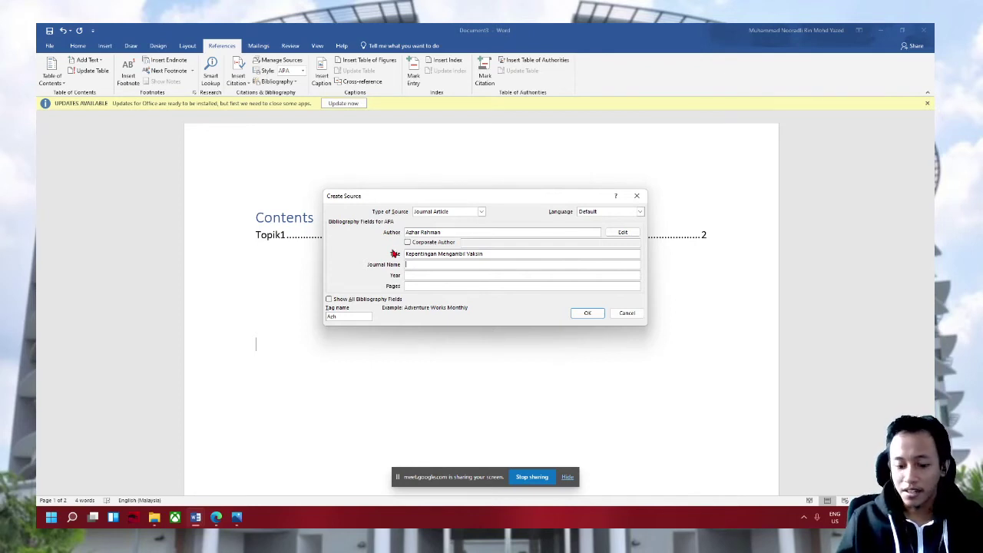
{"action": "type", "text": "Ikhmal"}
{"action": "key", "text": "Tab"}
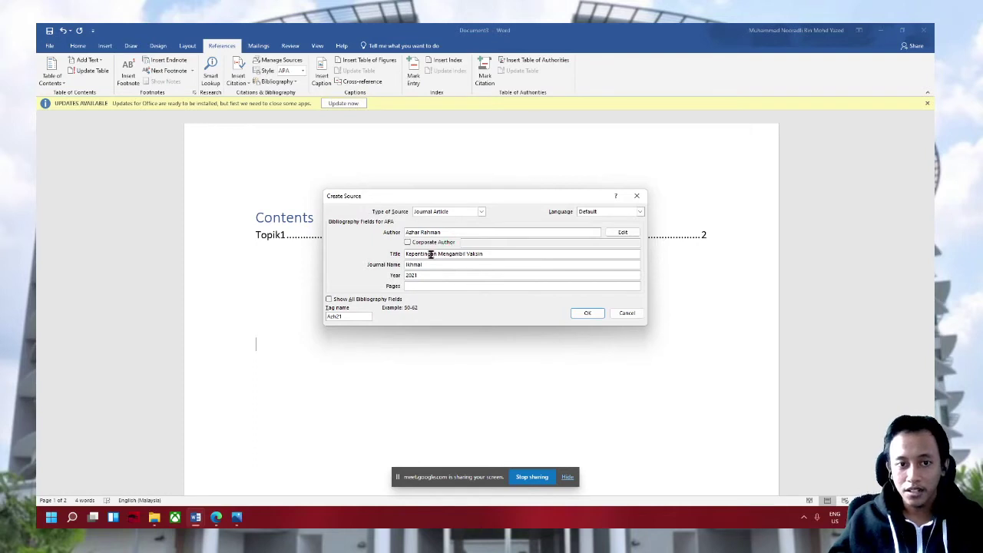
{"action": "left_click_drag", "start_coordinate": [428, 265], "coordinate": [401, 265]}
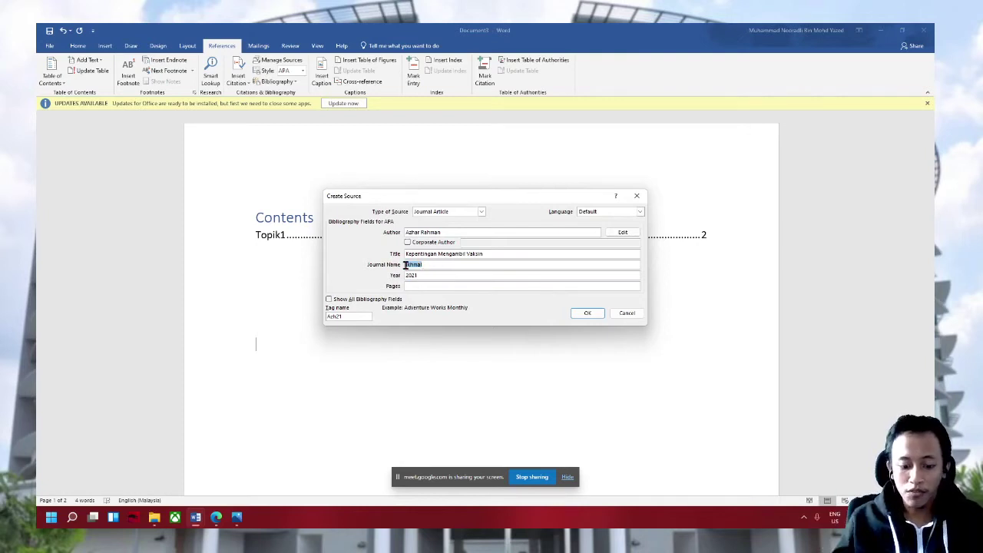
{"action": "type", "text": "c"}
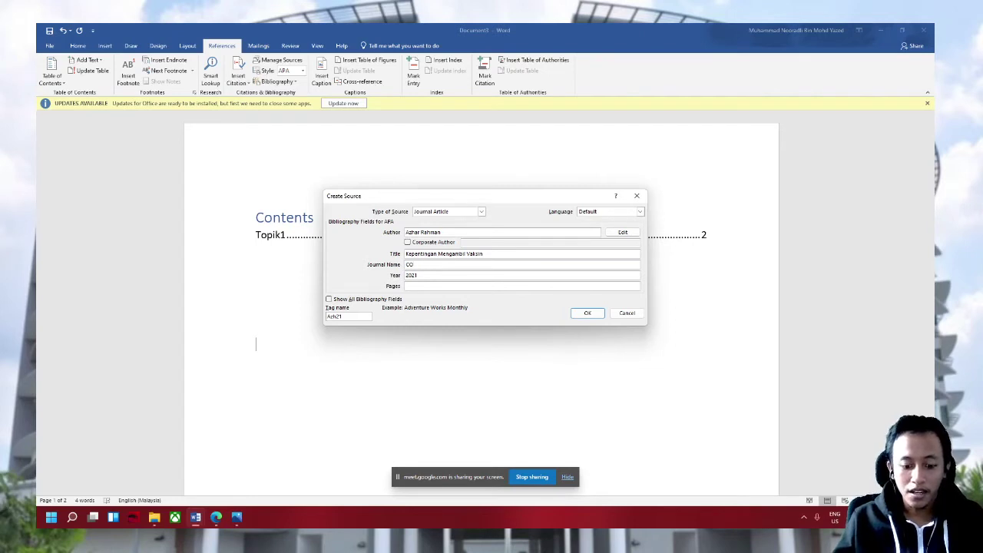
{"action": "type", "text": "ID 19"}
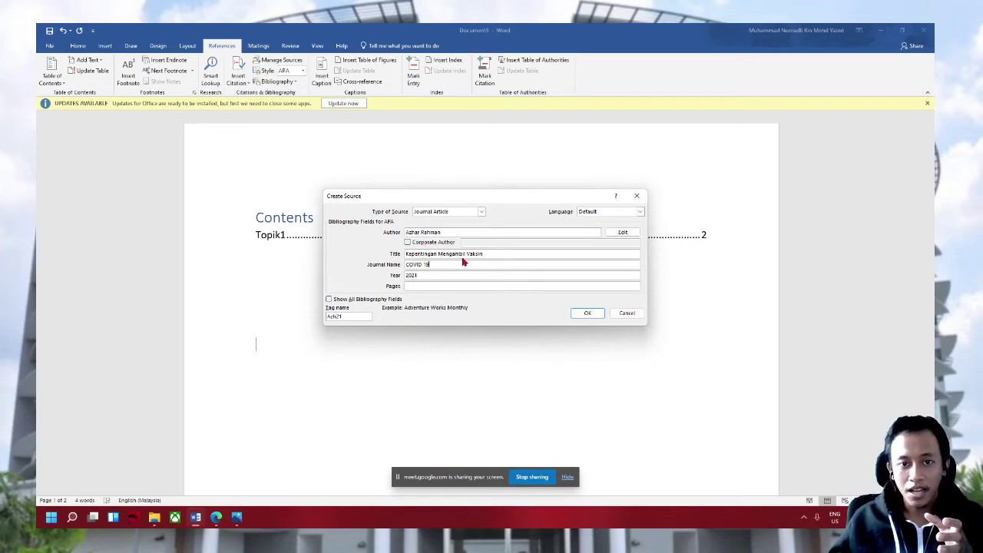
{"action": "left_click", "coordinate": [411, 287]}
{"action": "type", "text": "55"}
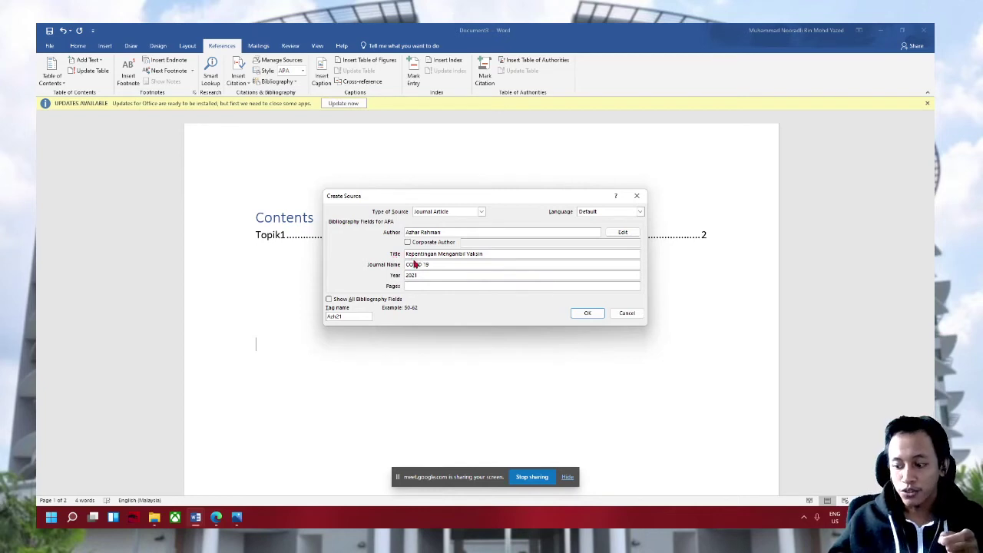
{"action": "left_click", "coordinate": [588, 314]}
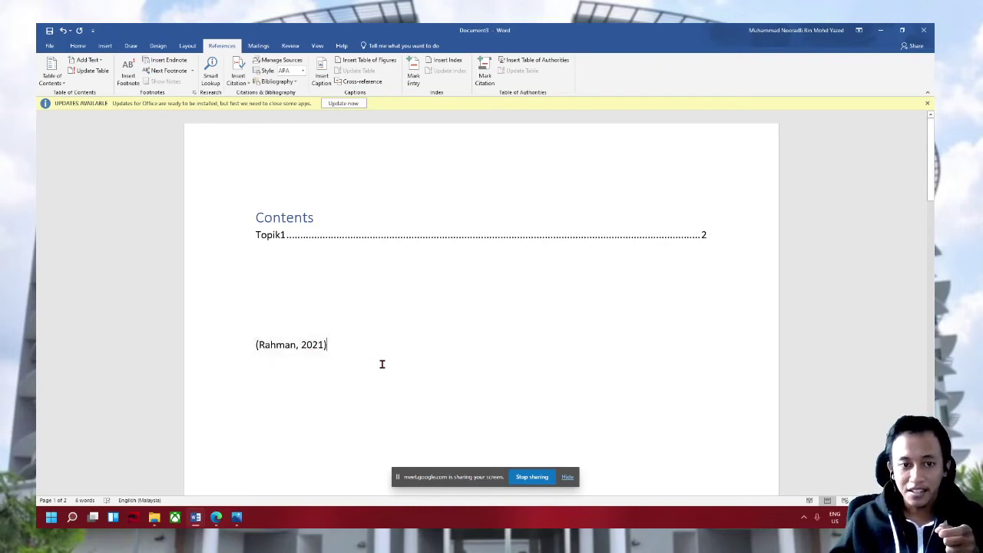
Insert a built-in bibliography below the citation and rename its heading to Rujukan
{"action": "key", "text": "Return"}
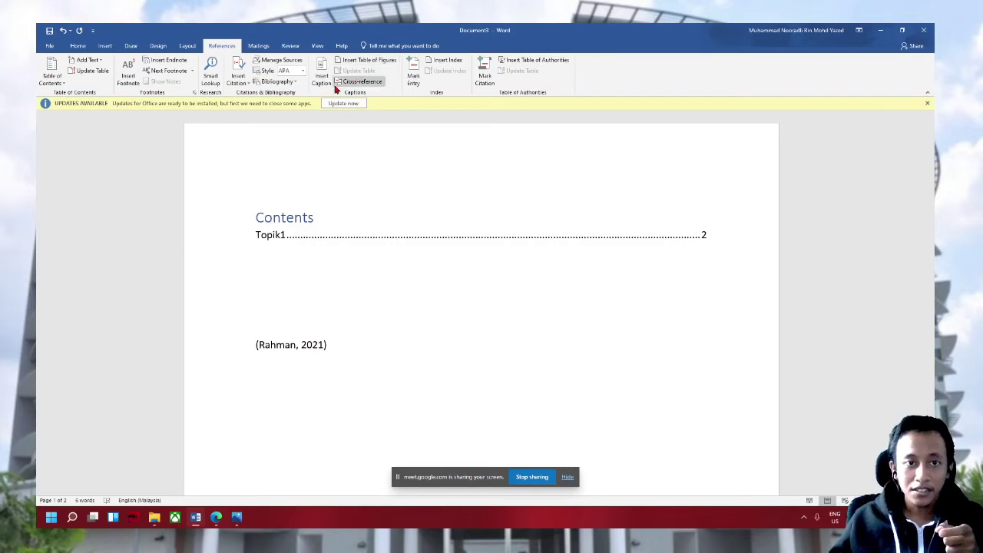
{"action": "left_click", "coordinate": [288, 83]}
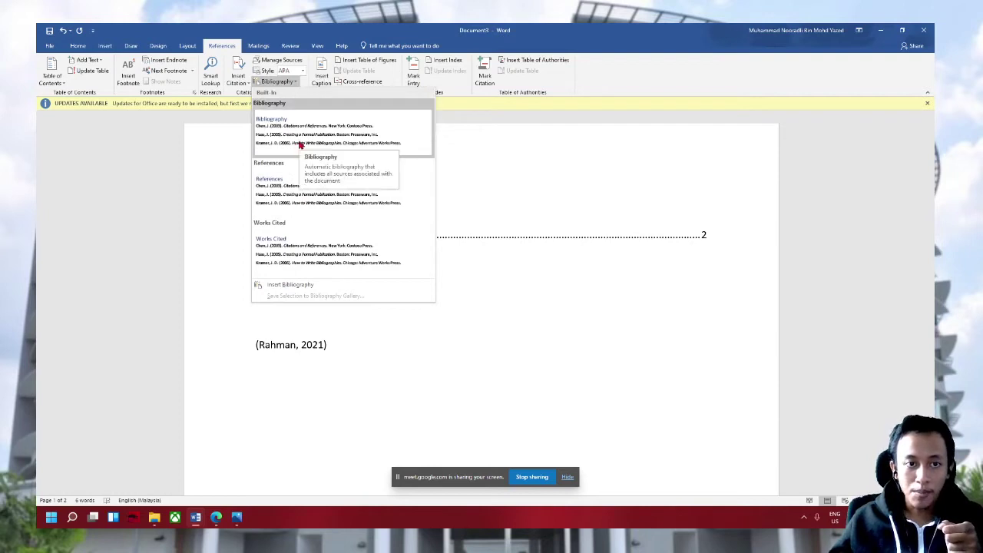
{"action": "left_click", "coordinate": [301, 145]}
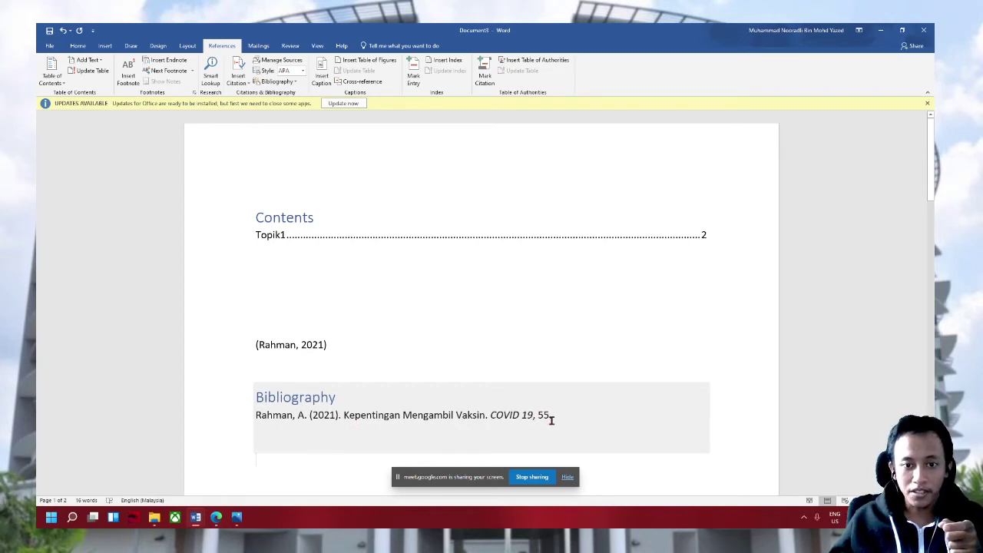
{"action": "left_click", "coordinate": [336, 397]}
{"action": "double_click", "coordinate": [291, 397]}
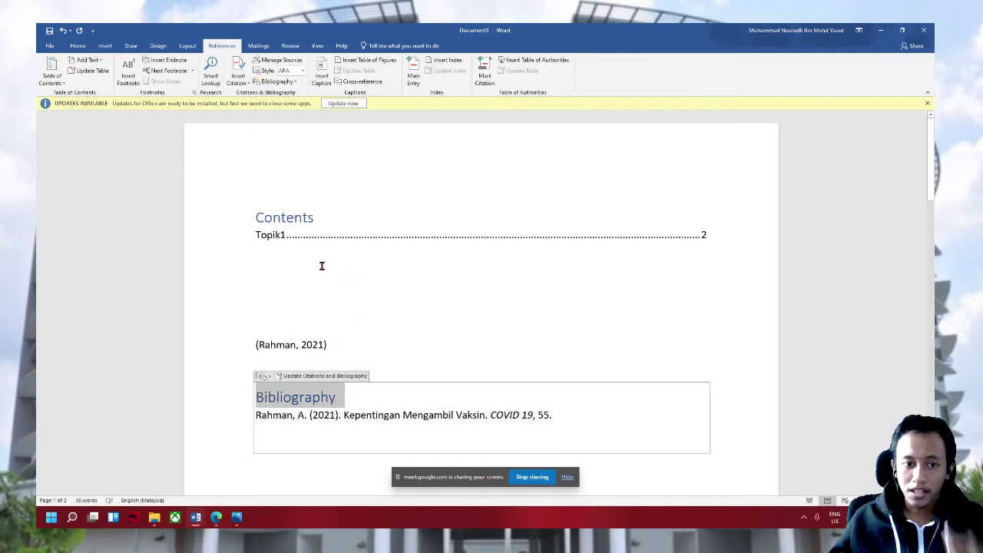
{"action": "type", "text": "Ruj"}
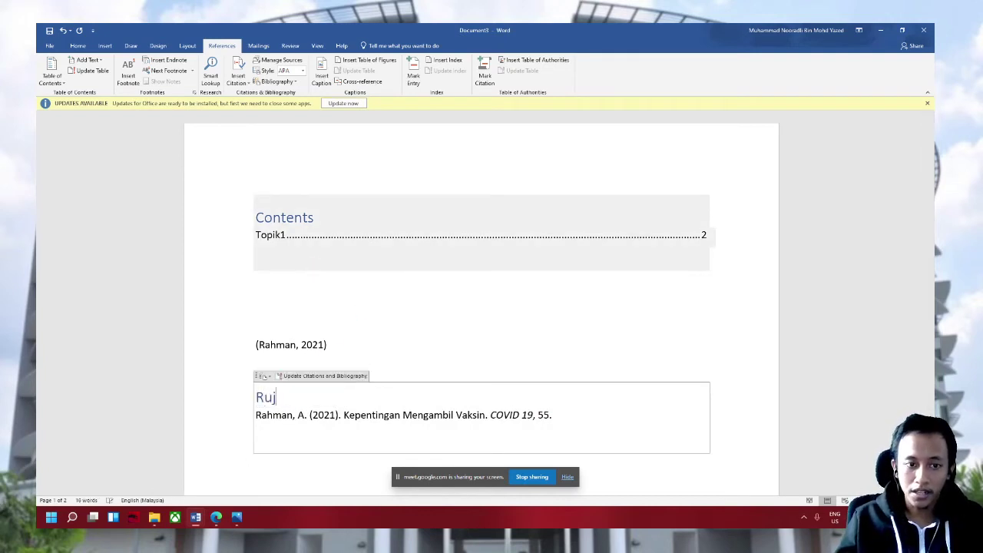
{"action": "type", "text": "ukan"}
Select and delete the in-text citation above the Rujukan list
{"action": "triple_click", "coordinate": [441, 415]}
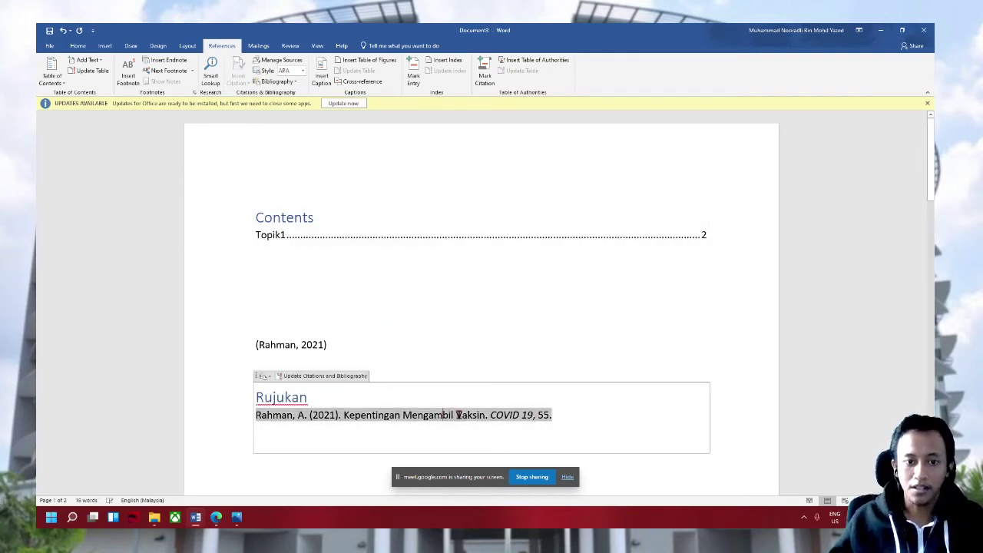
{"action": "scroll", "coordinate": [450, 387], "scroll_direction": "down", "scroll_amount": 2}
{"action": "left_click", "coordinate": [333, 275]}
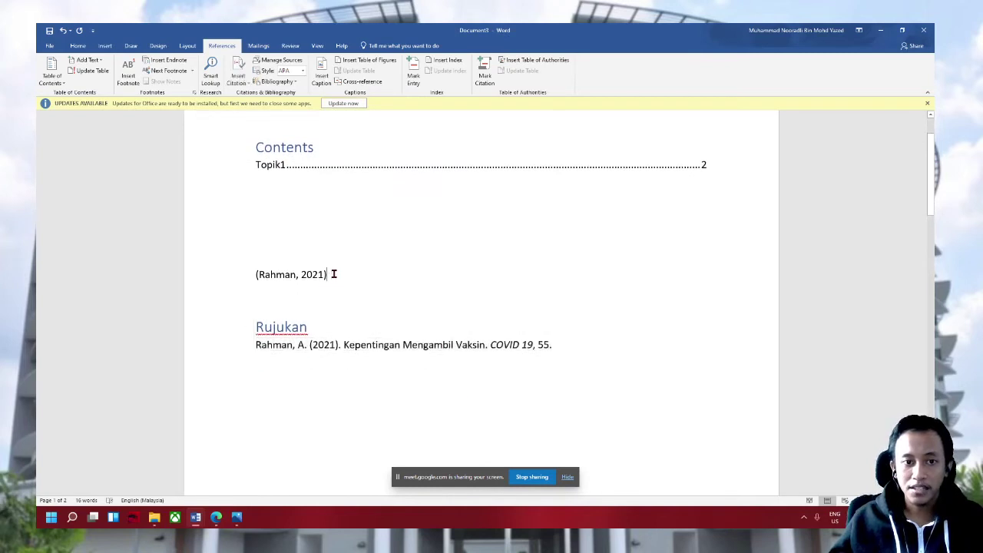
{"action": "left_click_drag", "start_coordinate": [343, 281], "coordinate": [208, 284]}
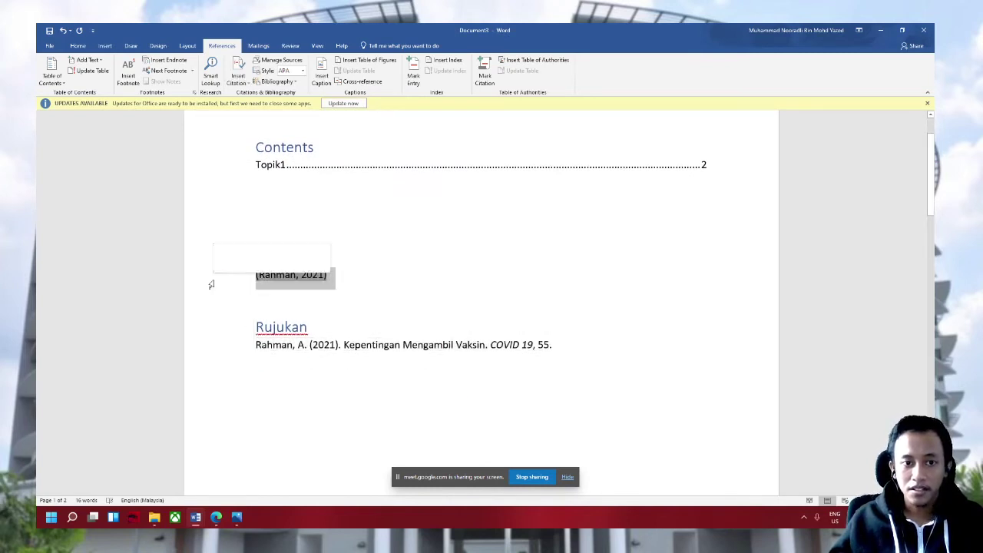
{"action": "key", "text": "Delete"}
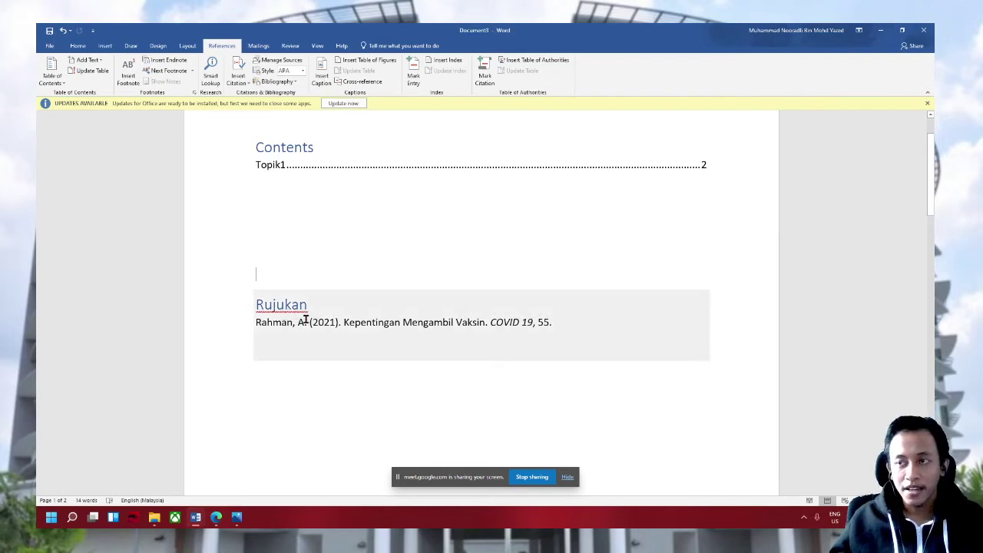
{"action": "scroll", "coordinate": [305, 320], "scroll_direction": "up", "scroll_amount": 1}
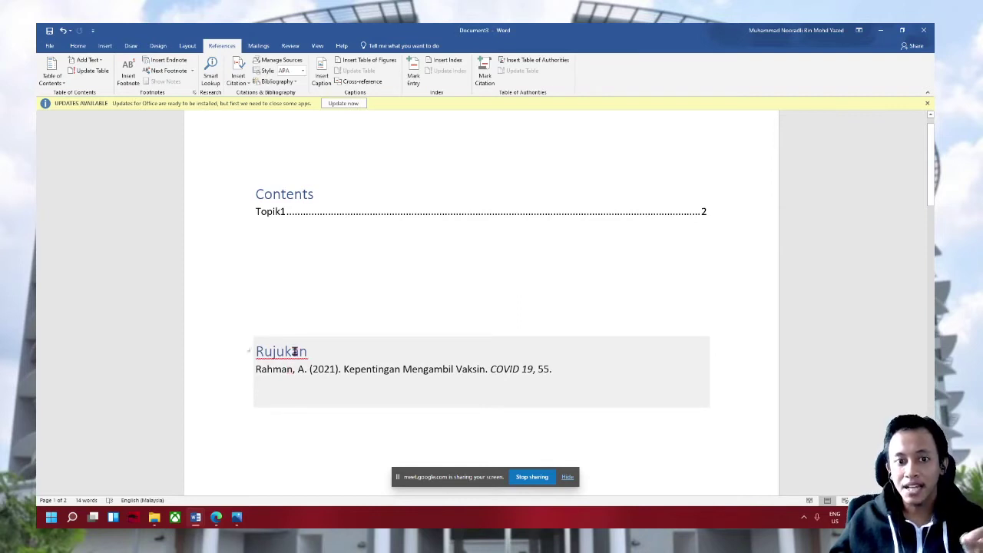
Type placeholder text on the empty line below Contents and review the reference list
{"action": "left_click", "coordinate": [287, 269]}
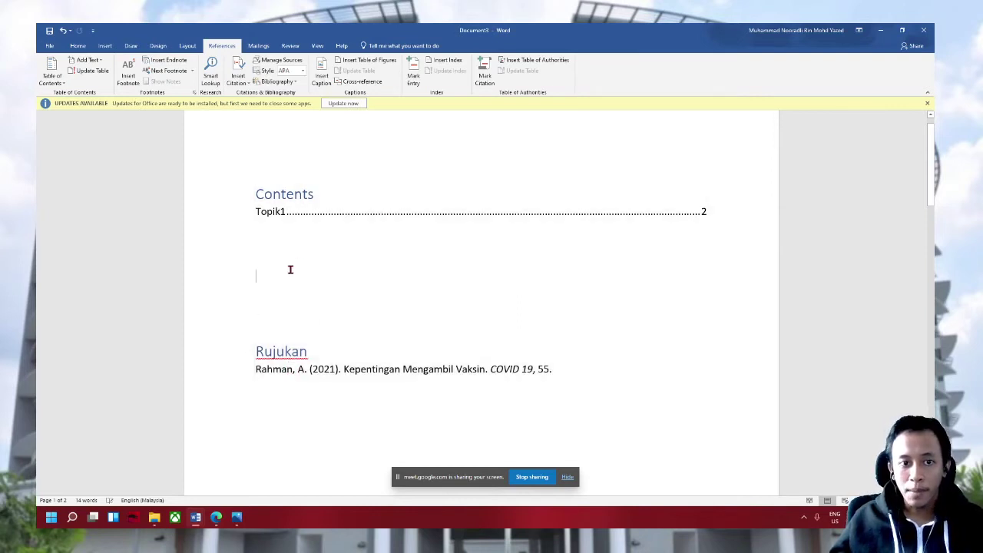
{"action": "type", "text": "ajdhgjasfdhjasfhjashfjsgi"}
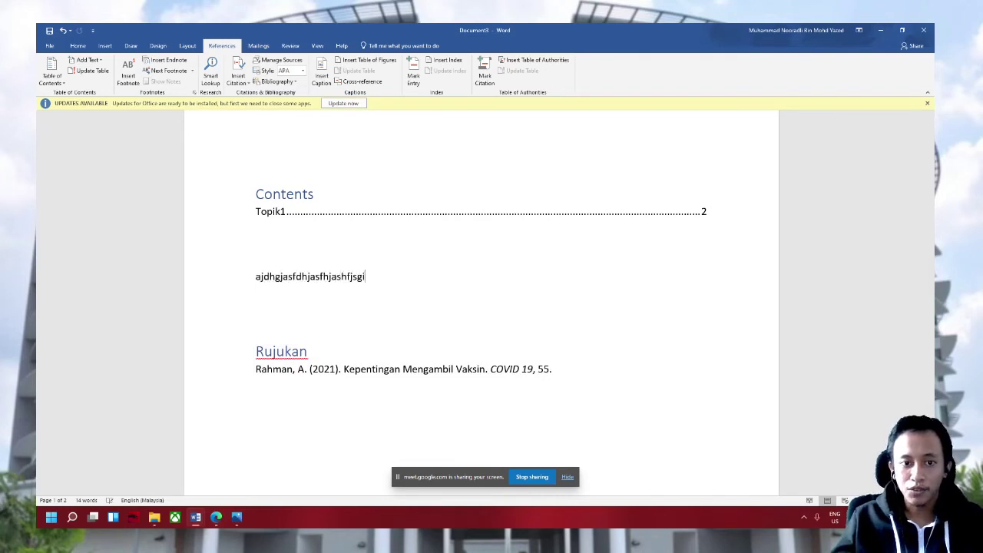
{"action": "type", "text": "jweigw"}
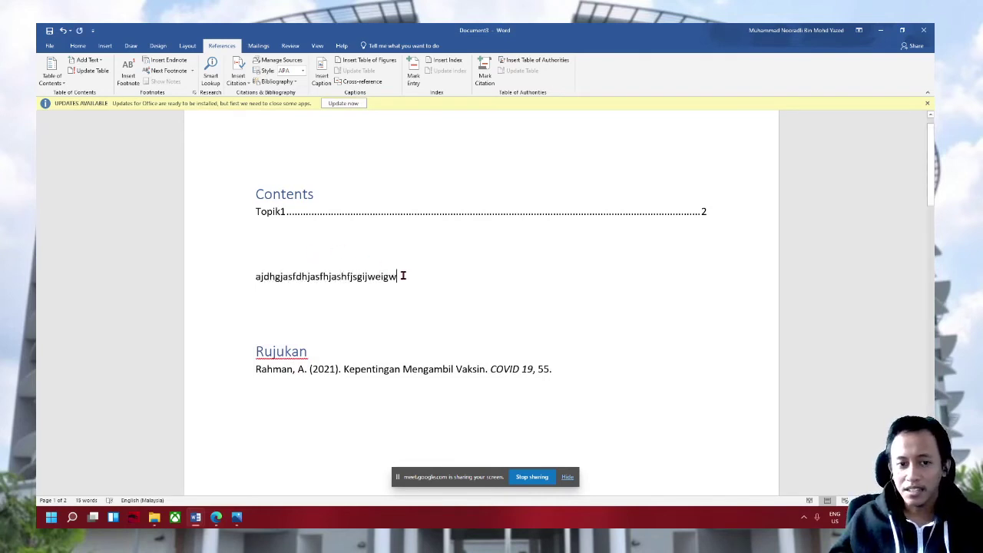
{"action": "left_click_drag", "start_coordinate": [397, 277], "coordinate": [253, 275]}
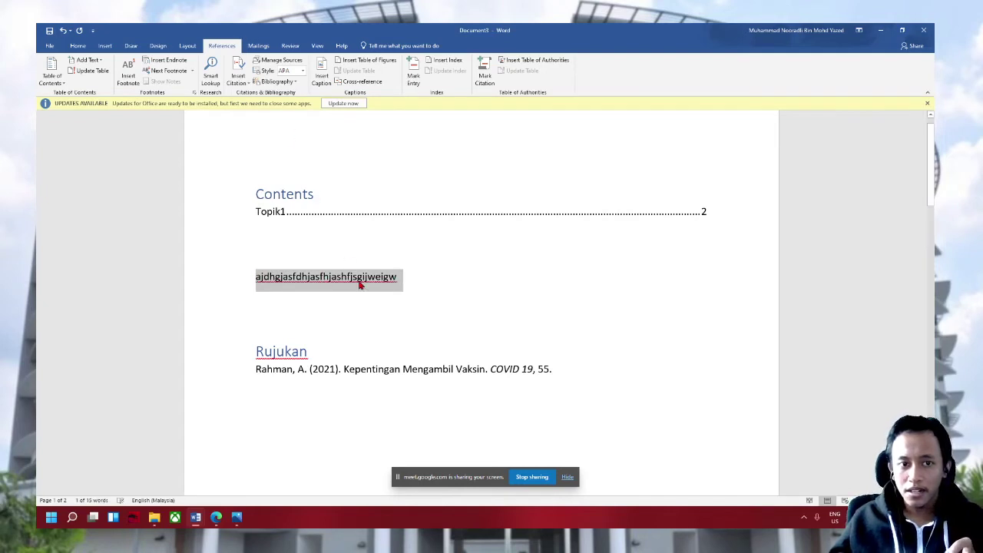
{"action": "left_click", "coordinate": [330, 369]}
{"action": "scroll", "coordinate": [345, 358], "scroll_direction": "down", "scroll_amount": 2}
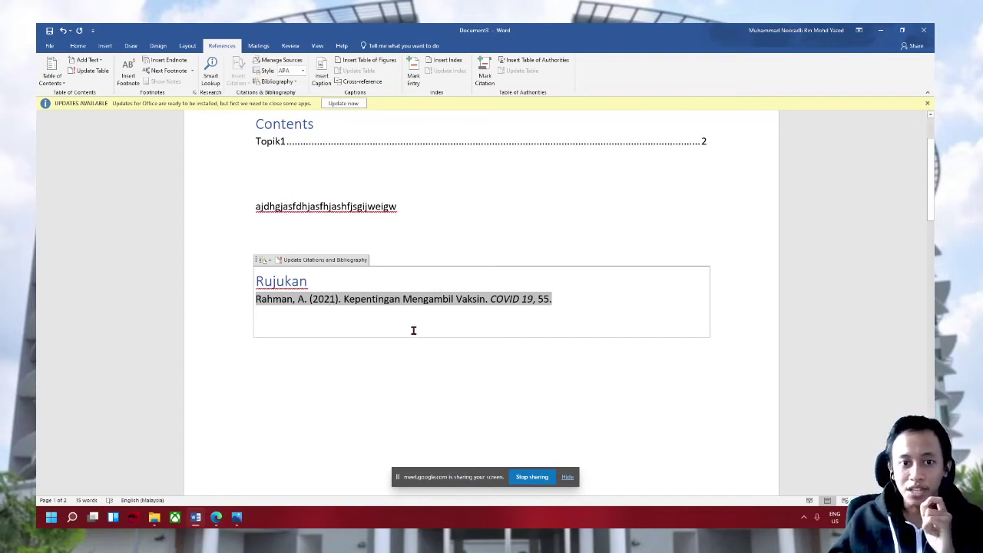
{"action": "left_click", "coordinate": [524, 254]}
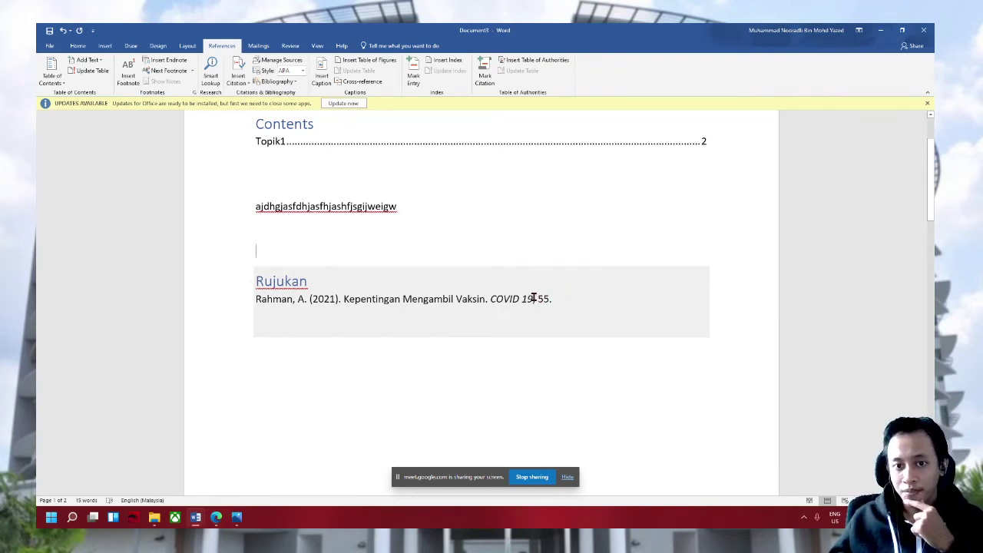
{"action": "scroll", "coordinate": [520, 310], "scroll_direction": "down", "scroll_amount": 1}
{"action": "scroll", "coordinate": [516, 309], "scroll_direction": "down", "scroll_amount": 2}
{"action": "scroll", "coordinate": [515, 310], "scroll_direction": "up", "scroll_amount": 3}
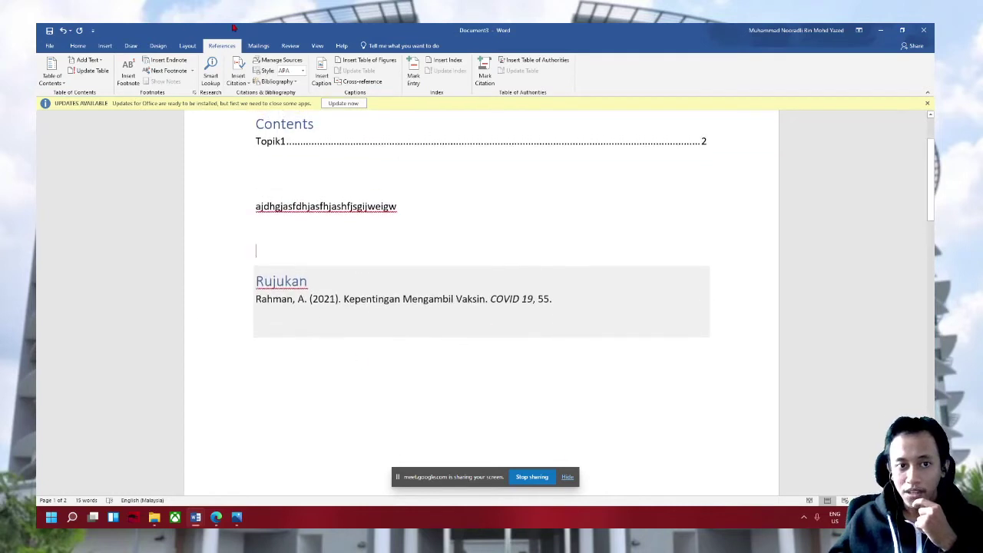
Switch to Document1 and select the agenda lines from Reference up to Muka hadapan
{"action": "left_click", "coordinate": [237, 517]}
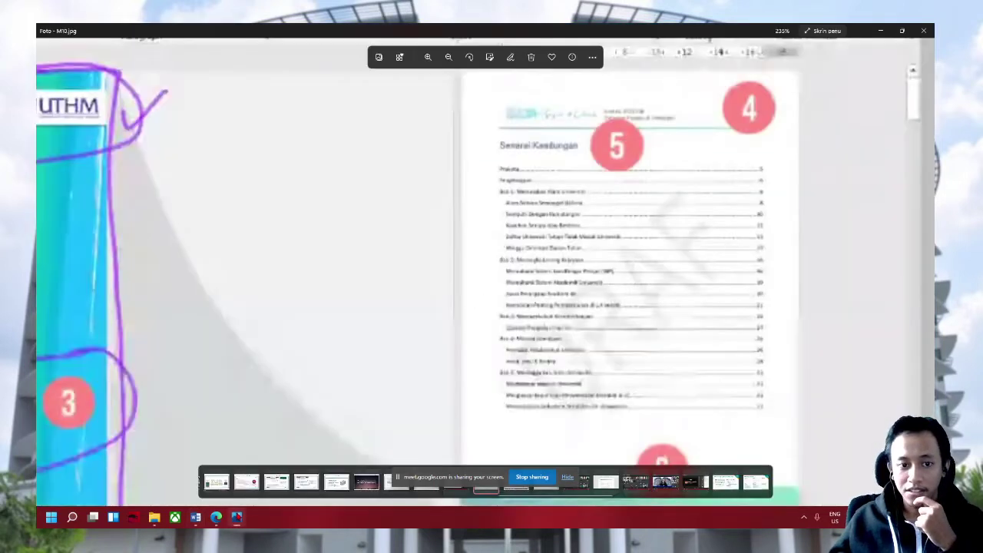
{"action": "left_click", "coordinate": [229, 478]}
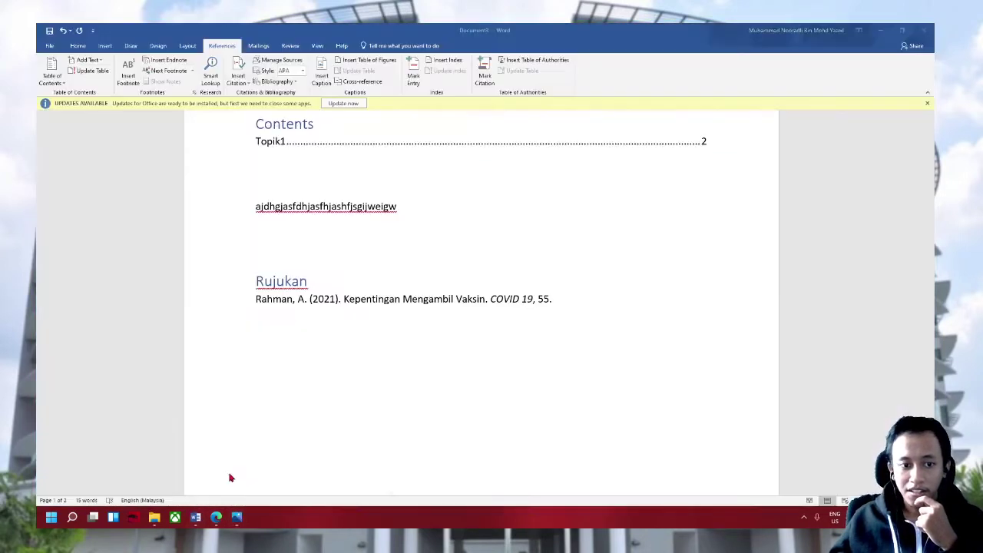
{"action": "left_click", "coordinate": [160, 470]}
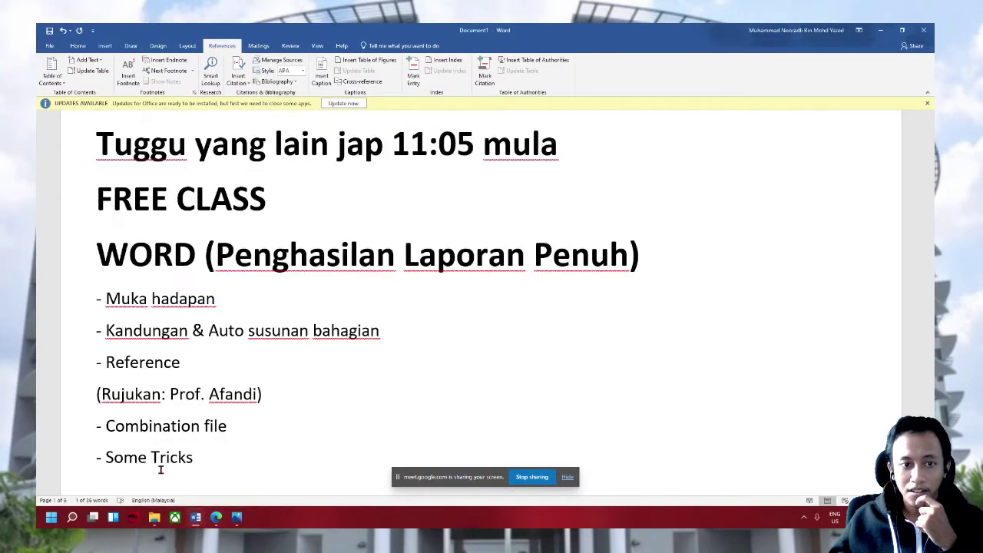
{"action": "double_click", "coordinate": [142, 362]}
{"action": "left_click_drag", "start_coordinate": [253, 376], "coordinate": [54, 296]}
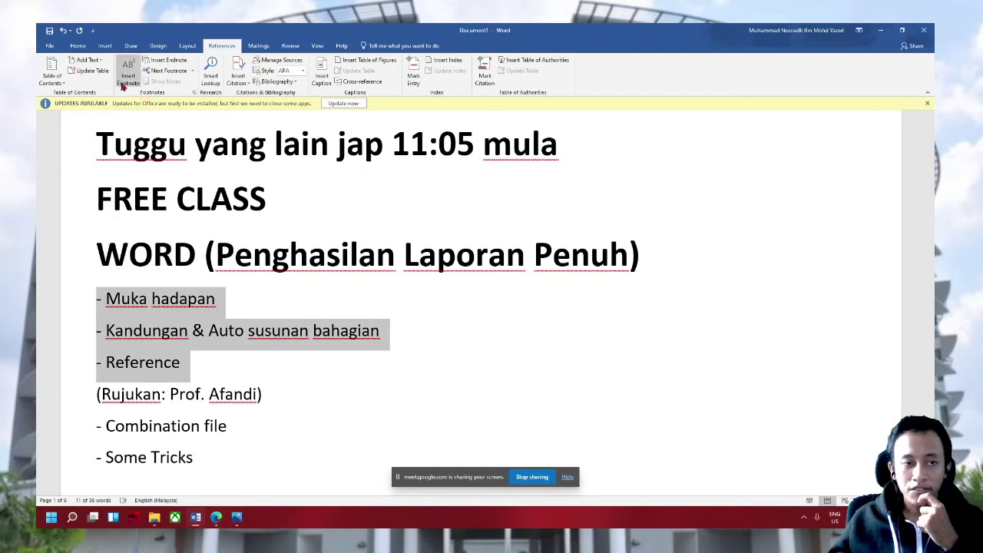
Apply Home-tab strikethrough to Muka hadapan, Kandungan and Reference, then deselect
{"action": "left_click", "coordinate": [75, 48]}
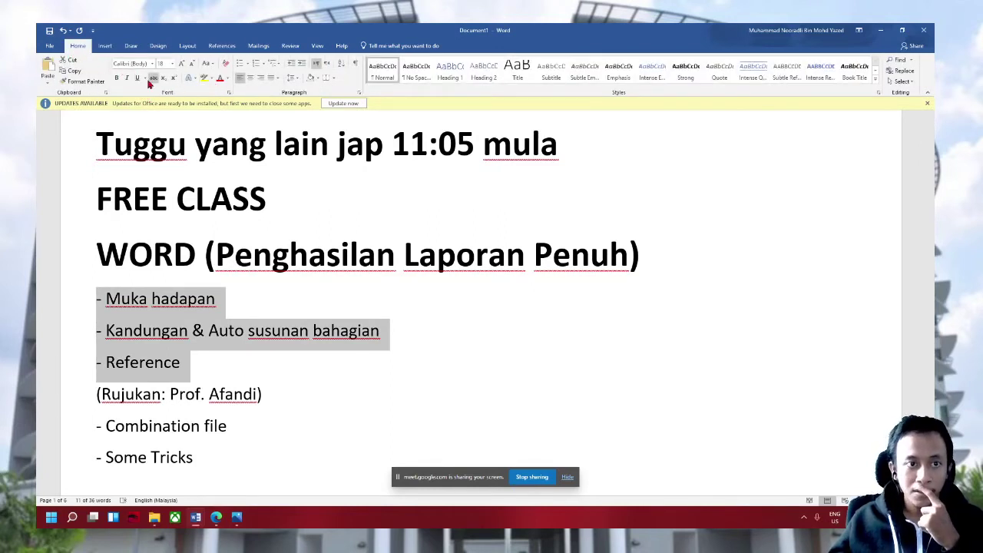
{"action": "left_click", "coordinate": [154, 77]}
{"action": "left_click", "coordinate": [307, 344]}
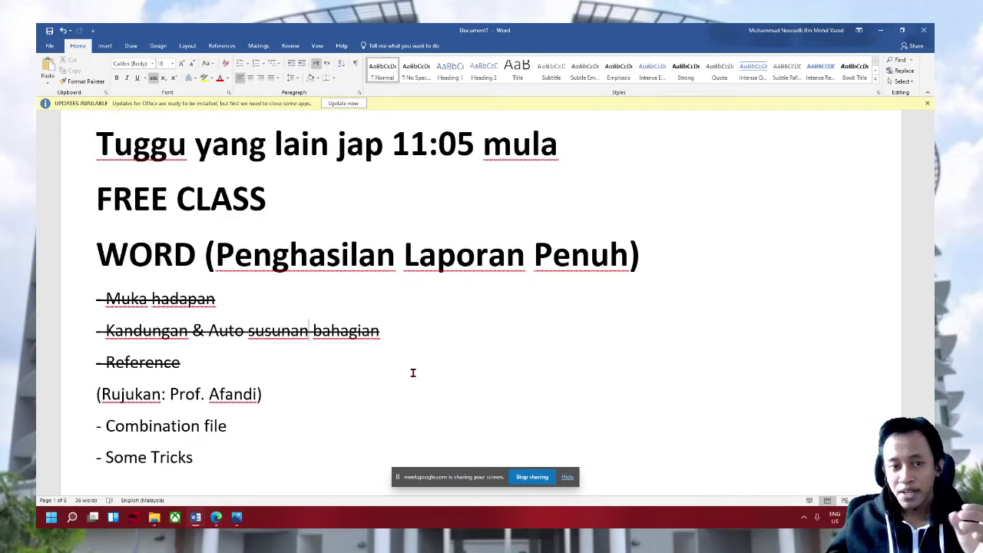
Replace all of the document's content with the word 'pengisian'
{"action": "key", "text": "alt+Tab"}
{"action": "mouse_move", "coordinate": [196, 517]}
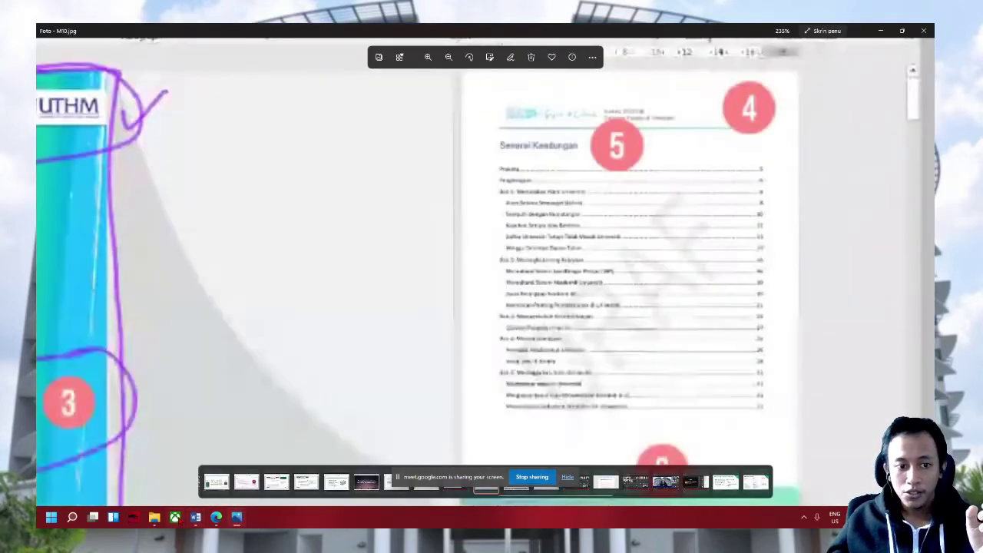
{"action": "left_click", "coordinate": [244, 461]}
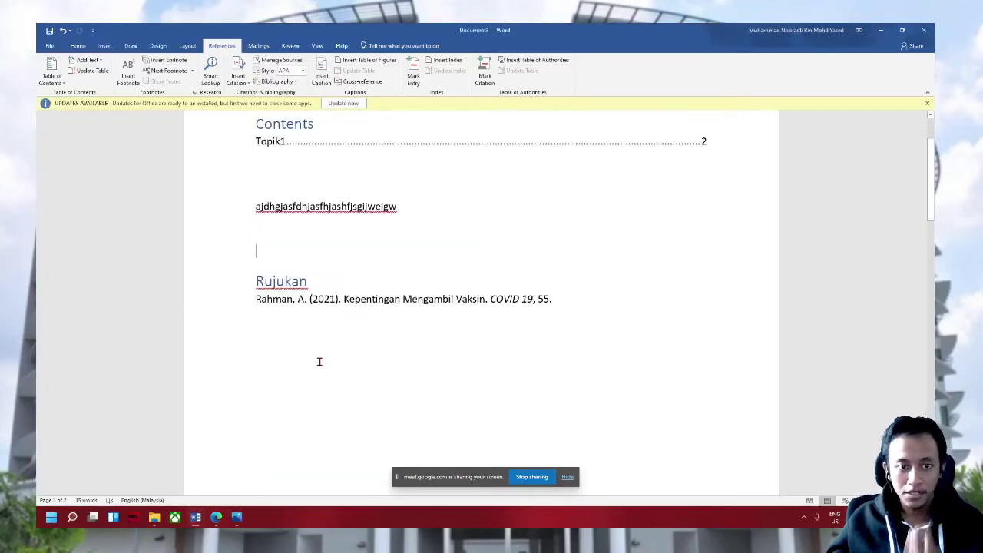
{"action": "key", "text": "ctrl+a"}
{"action": "key", "text": "Delete"}
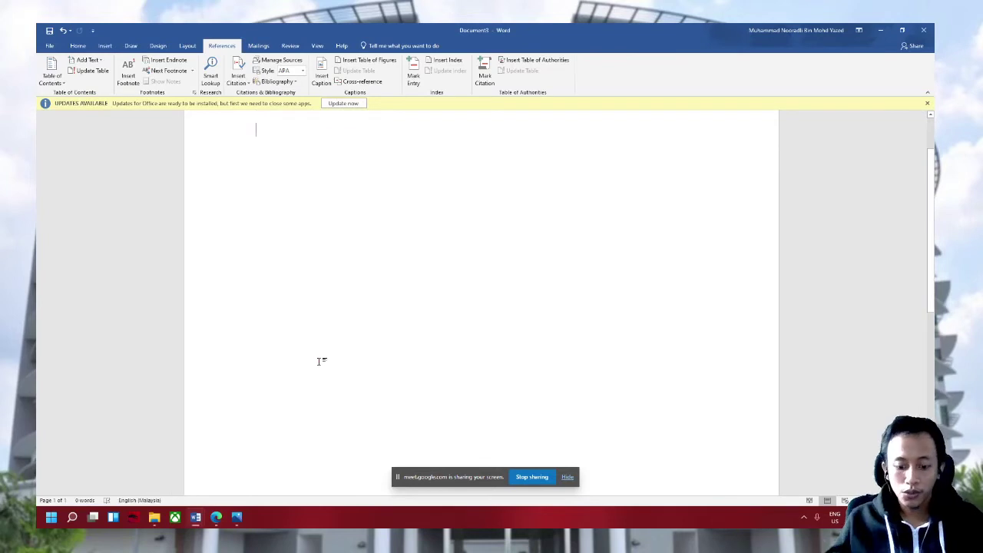
{"action": "type", "text": "peng"}
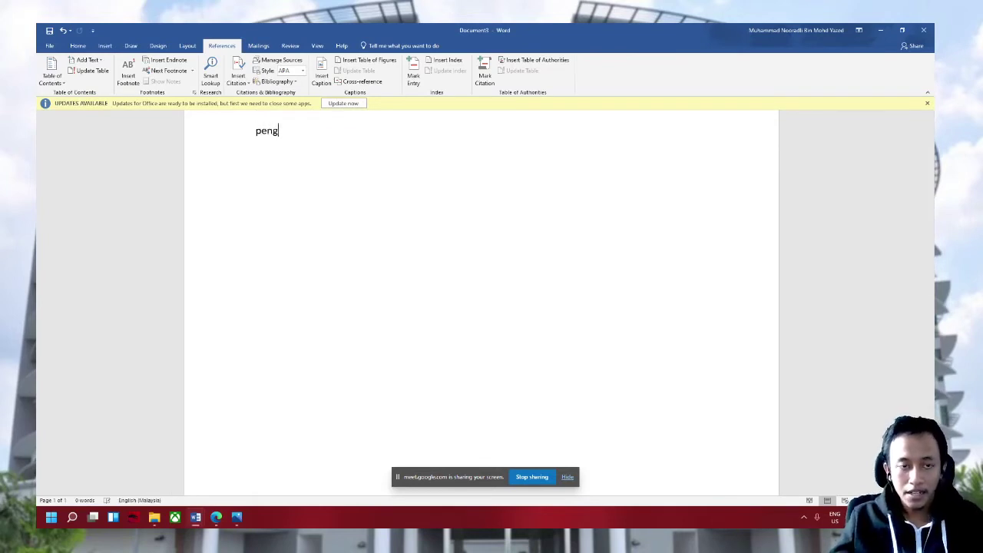
{"action": "type", "text": "n"}
{"action": "scroll", "coordinate": [543, 315], "scroll_direction": "down", "scroll_amount": 5}
{"action": "scroll", "coordinate": [514, 330], "scroll_direction": "down", "scroll_amount": 4}
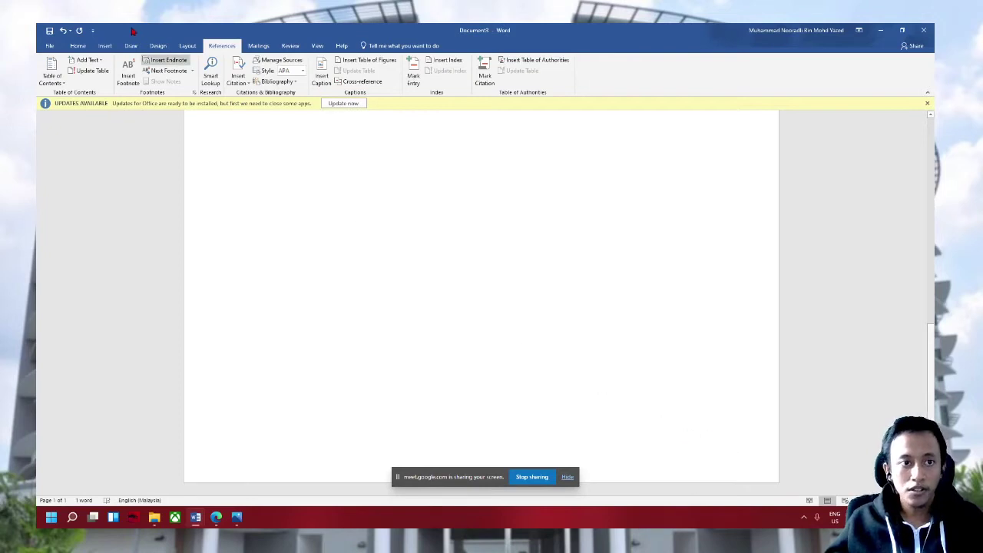
Add a Bottom of Page, Plain Number 2 centred page number in the footer
{"action": "left_click", "coordinate": [77, 45]}
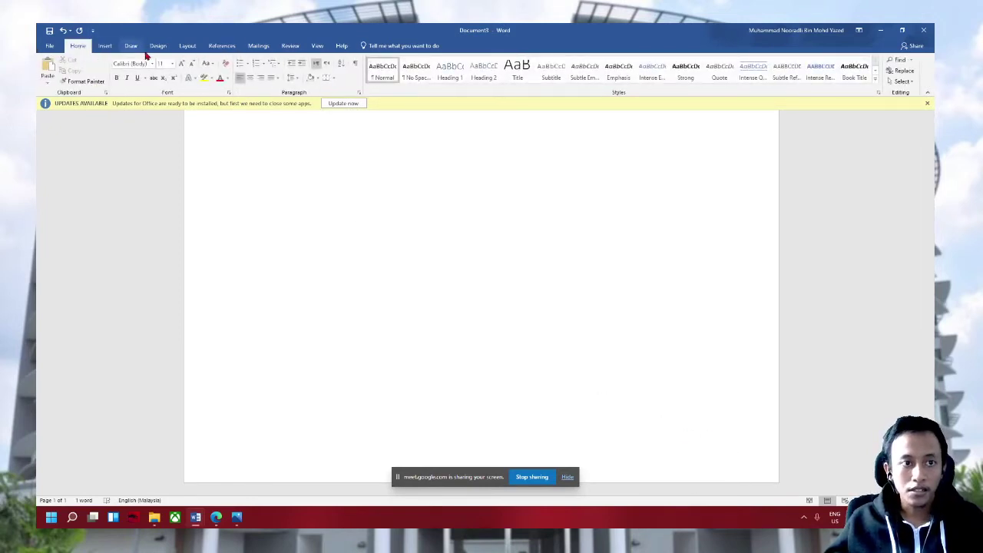
{"action": "double_click", "coordinate": [754, 466]}
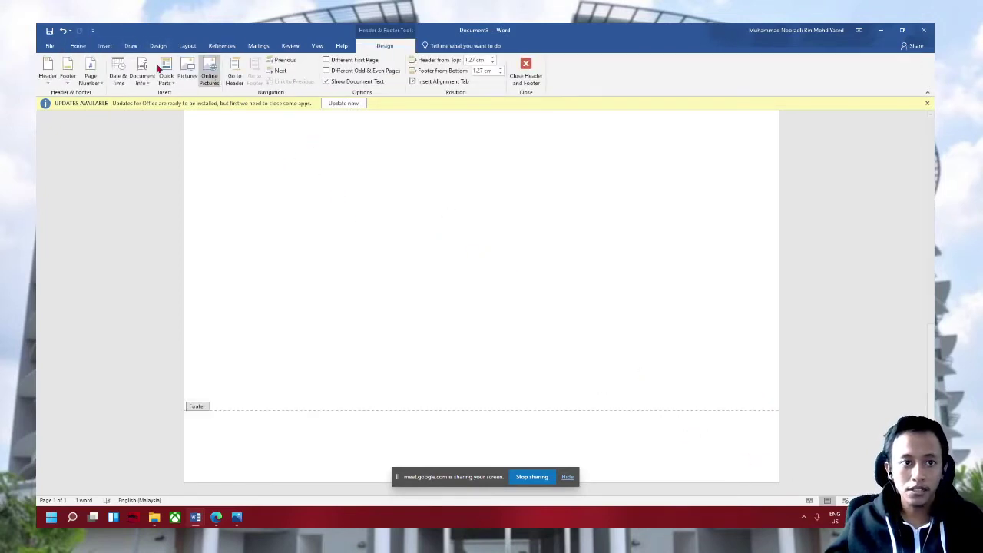
{"action": "left_click", "coordinate": [90, 73]}
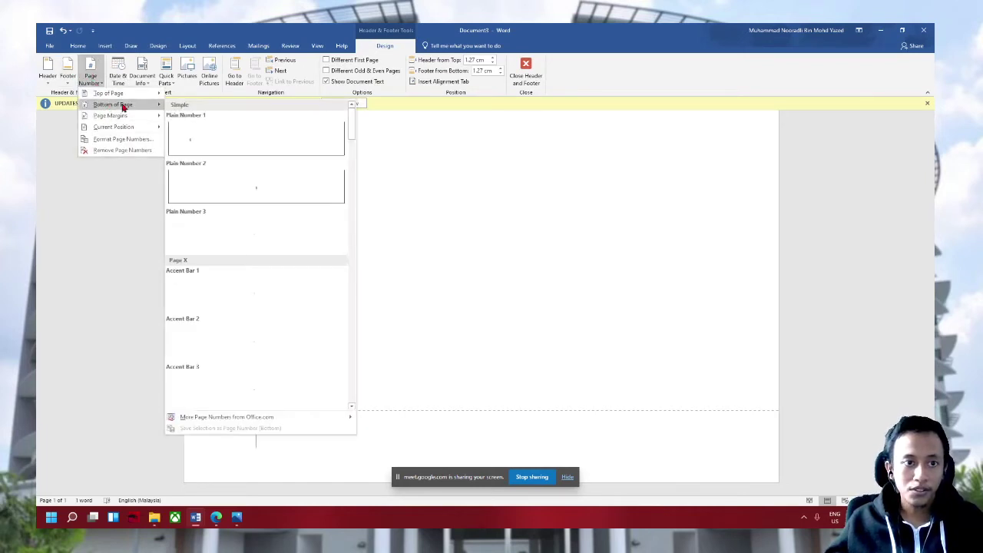
{"action": "left_click", "coordinate": [251, 194]}
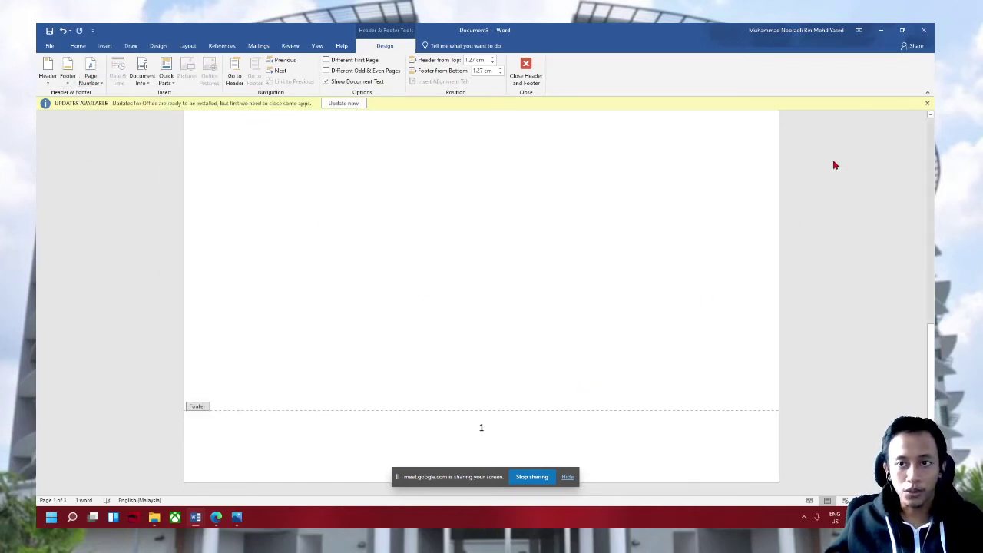
Save the document as TRY 1 in Documents and close the footer
{"action": "key", "text": "ctrl+s"}
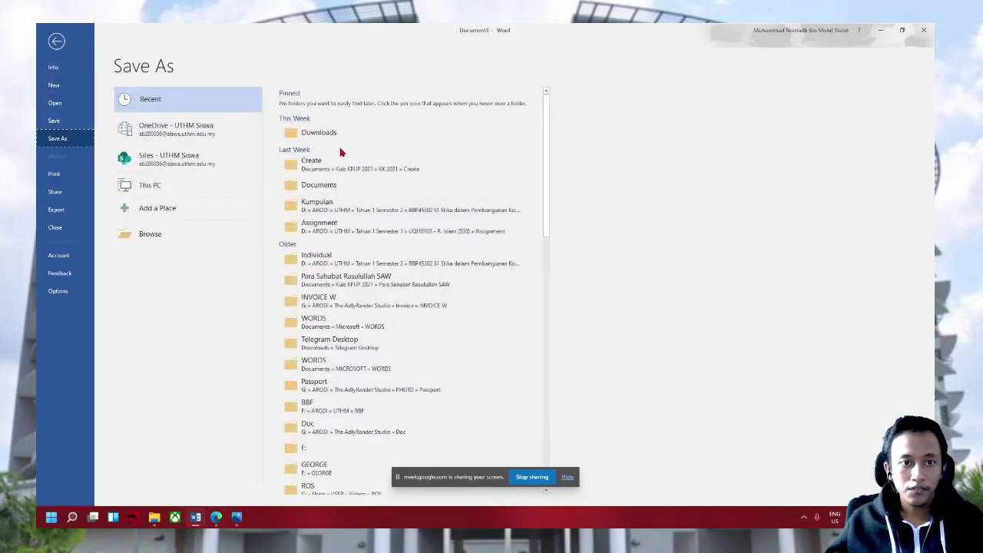
{"action": "left_click", "coordinate": [335, 188]}
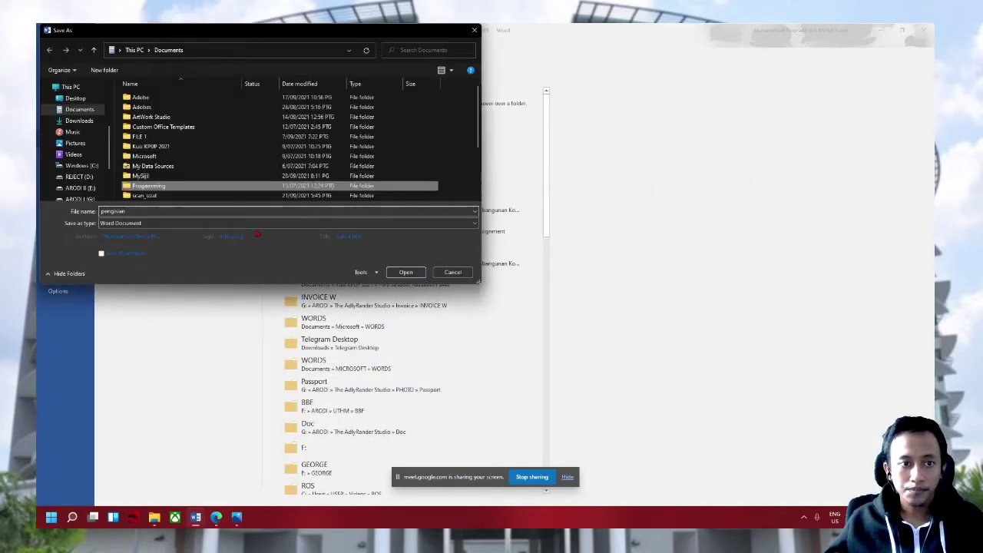
{"action": "type", "text": "KY"}
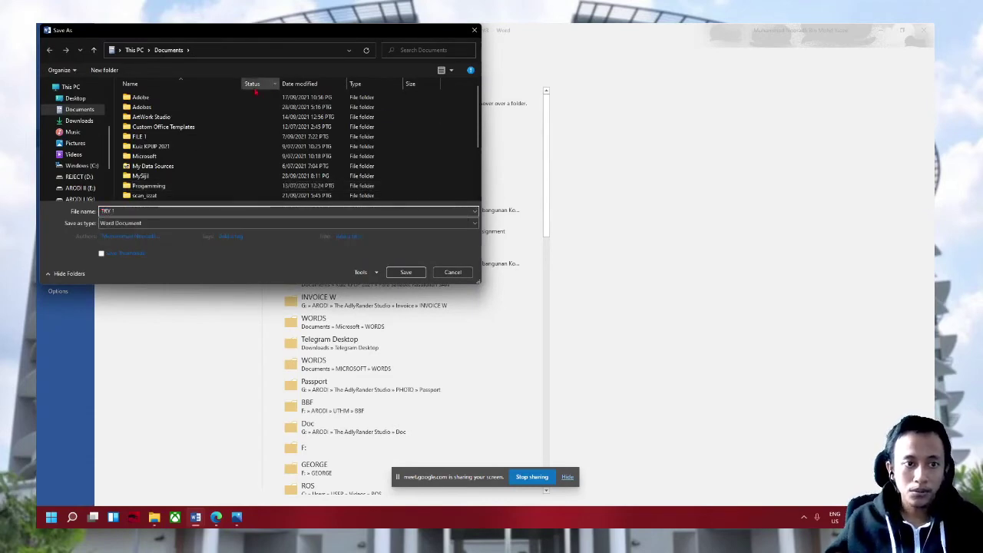
{"action": "key", "text": "Return"}
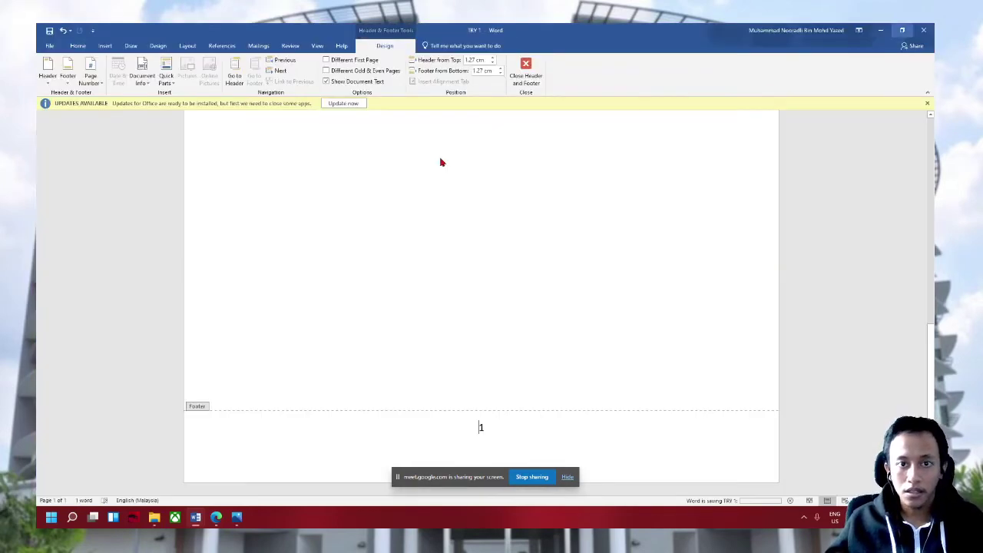
{"action": "left_click", "coordinate": [520, 89]}
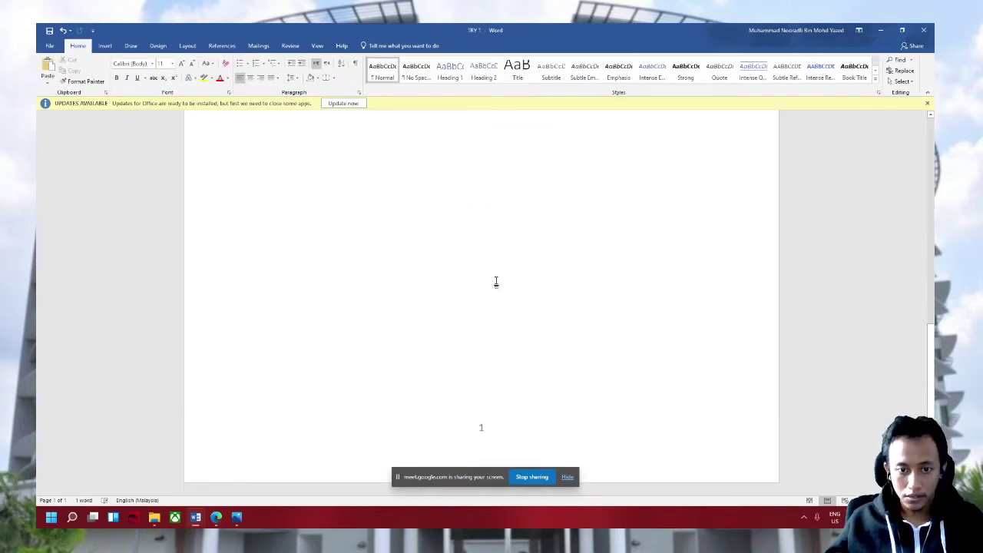
Open the footer and try a different number format in Page Number Format
{"action": "scroll", "coordinate": [503, 301], "scroll_direction": "up", "scroll_amount": 5}
{"action": "scroll", "coordinate": [500, 292], "scroll_direction": "down", "scroll_amount": 5}
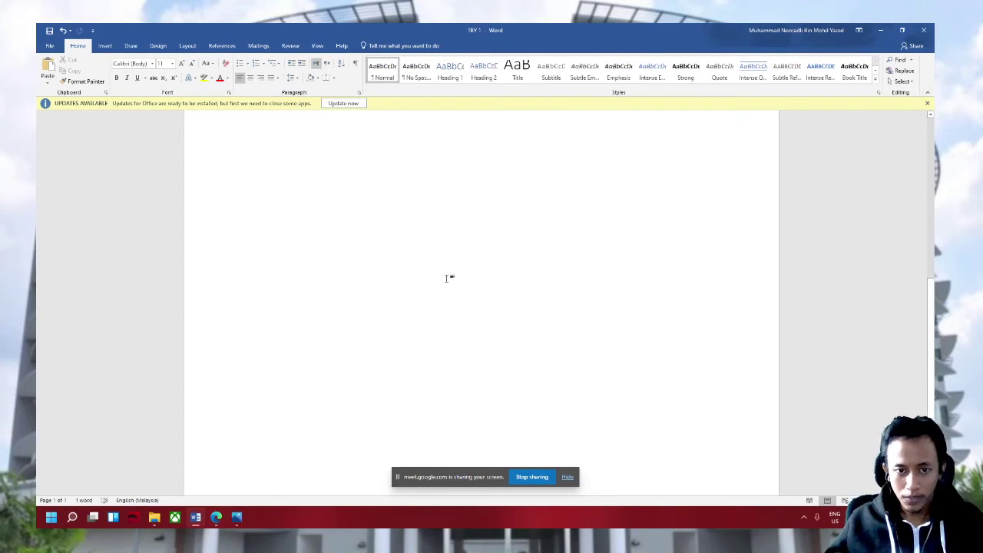
{"action": "scroll", "coordinate": [463, 273], "scroll_direction": "down", "scroll_amount": 2}
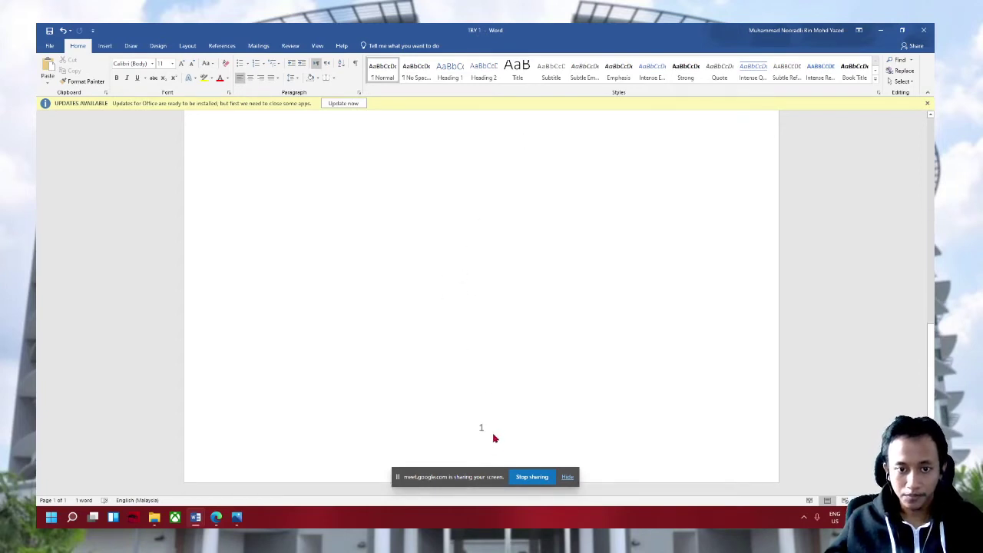
{"action": "double_click", "coordinate": [486, 434]}
{"action": "type", "text": "2"}
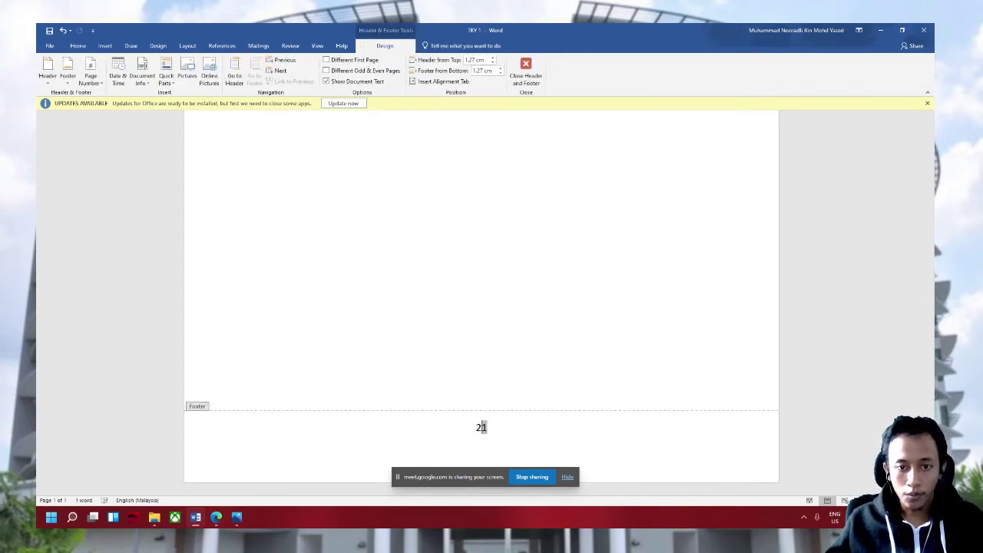
{"action": "key", "text": "ctrl+z"}
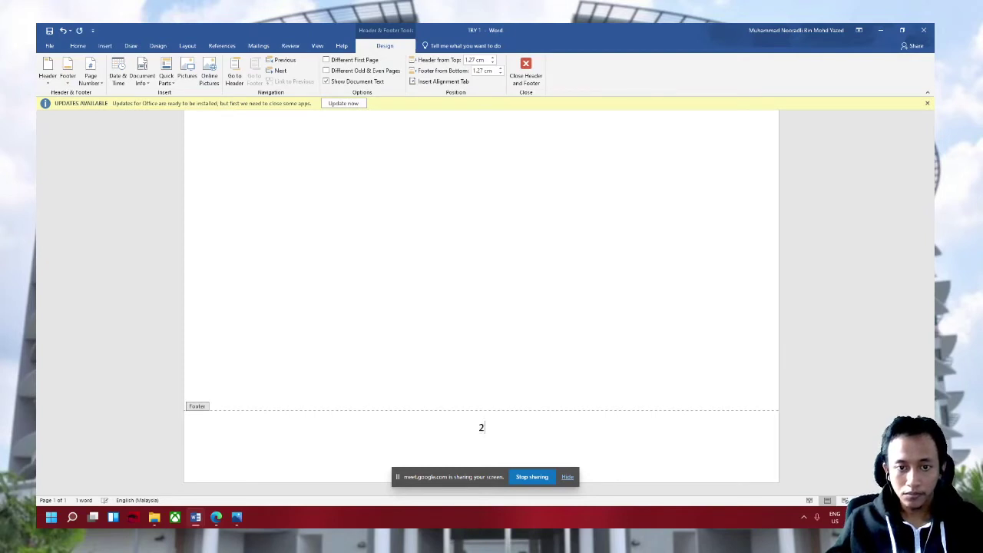
{"action": "left_click", "coordinate": [91, 74]}
{"action": "mouse_move", "coordinate": [108, 93]}
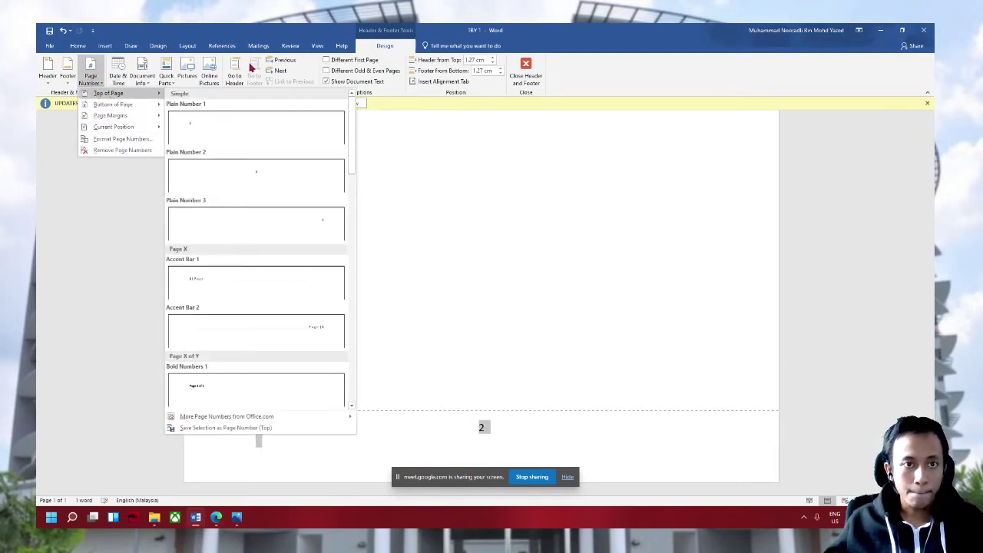
{"action": "left_click", "coordinate": [576, 61]}
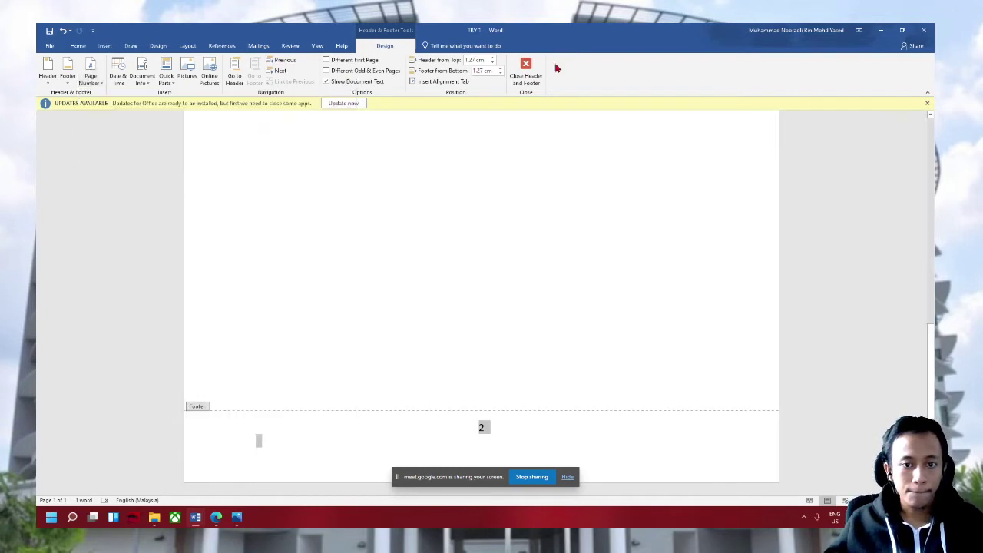
{"action": "left_click", "coordinate": [90, 75]}
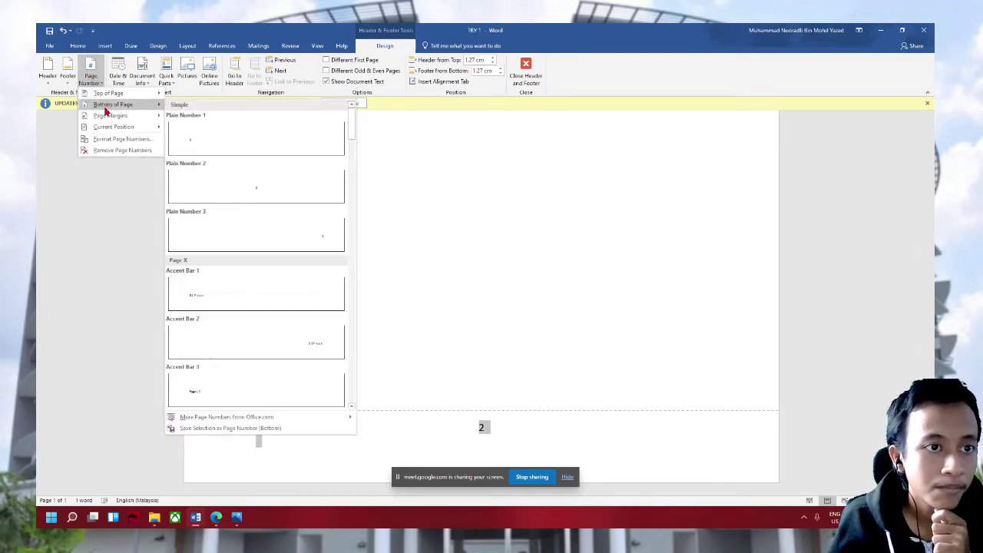
{"action": "mouse_move", "coordinate": [112, 103]}
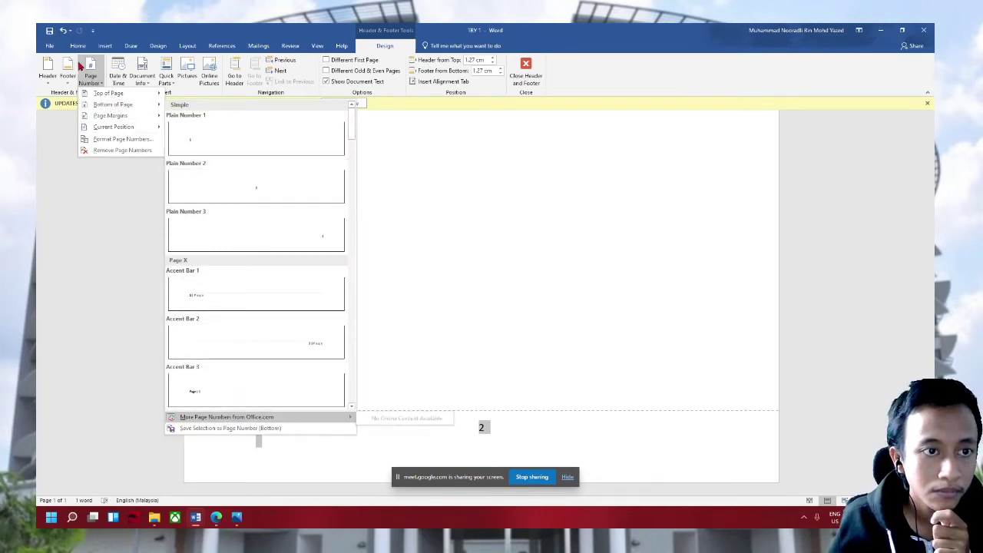
{"action": "left_click", "coordinate": [123, 140]}
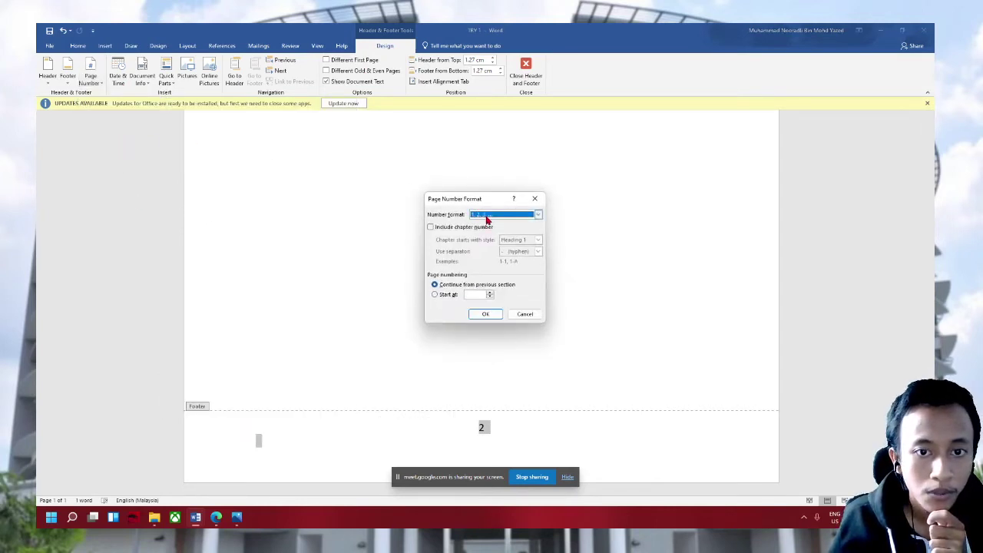
{"action": "left_click", "coordinate": [538, 215]}
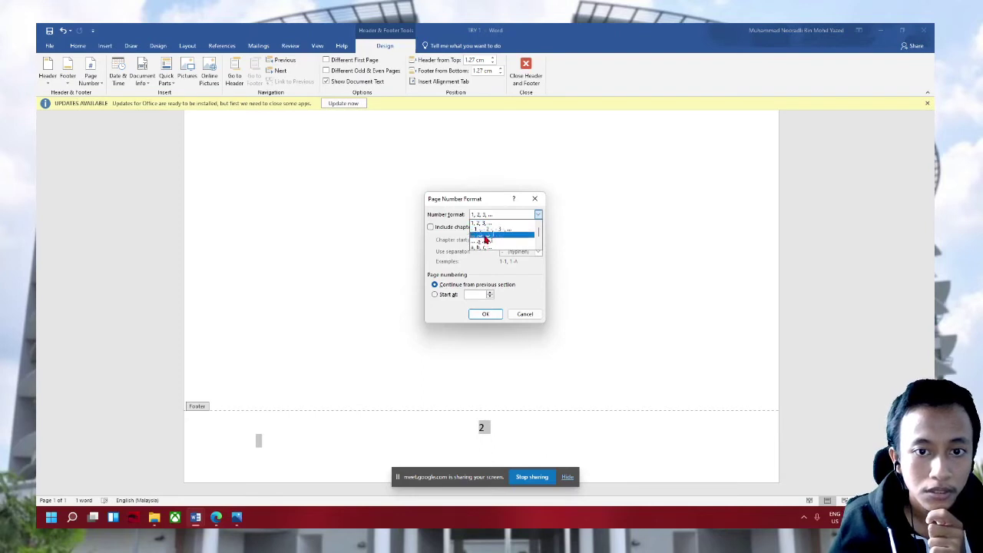
{"action": "left_click", "coordinate": [486, 242]}
{"action": "left_click", "coordinate": [490, 315]}
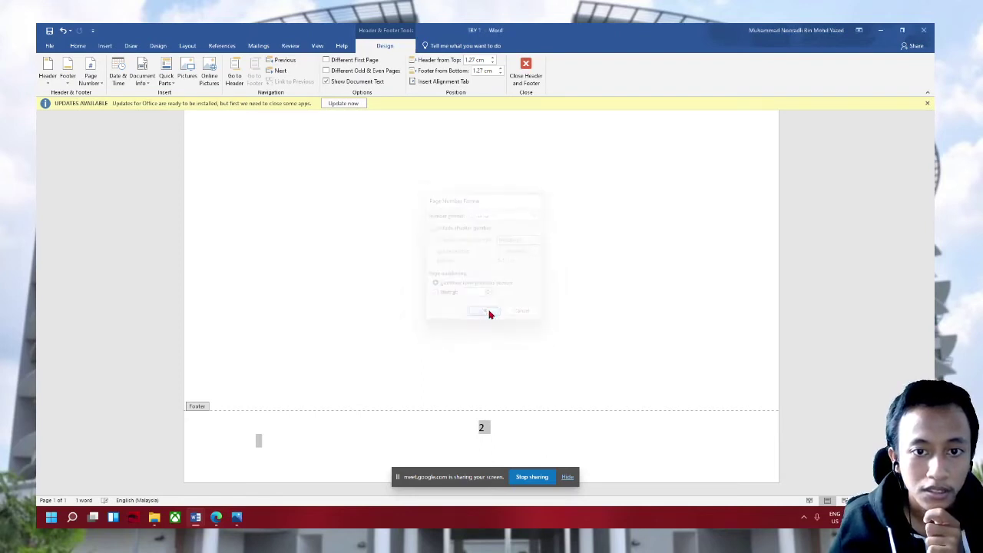
Replace the footer number with a plain, centred lowercase roman numeral (i, ii, iii)
{"action": "left_click_drag", "start_coordinate": [488, 424], "coordinate": [459, 424]}
{"action": "key", "text": "Delete"}
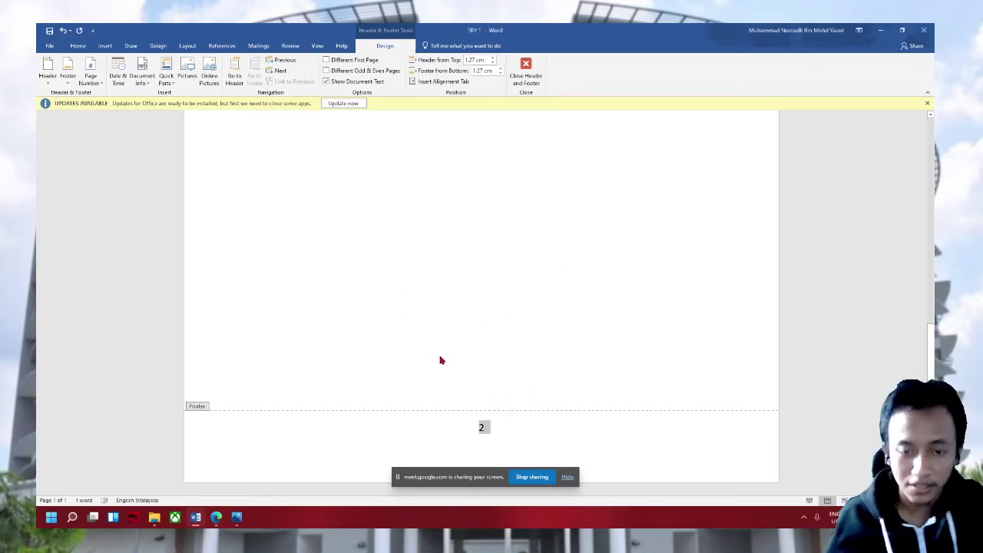
{"action": "left_click", "coordinate": [90, 73]}
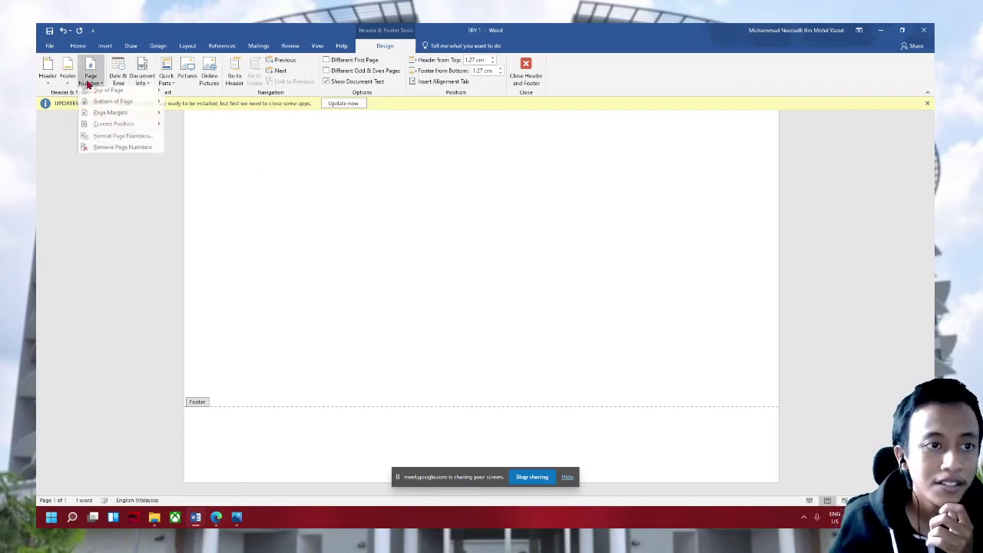
{"action": "left_click", "coordinate": [127, 136]}
{"action": "left_click", "coordinate": [491, 215]}
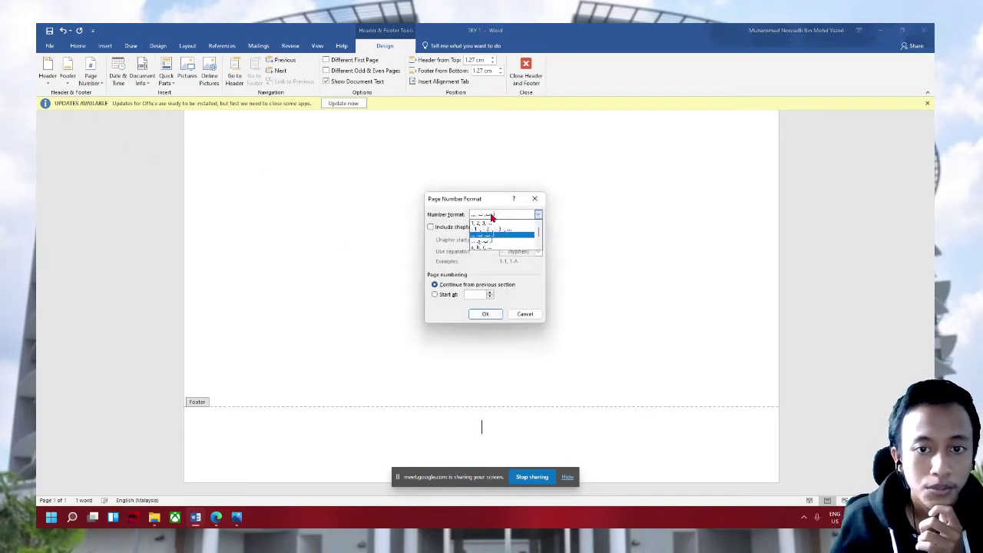
{"action": "left_click", "coordinate": [482, 244]}
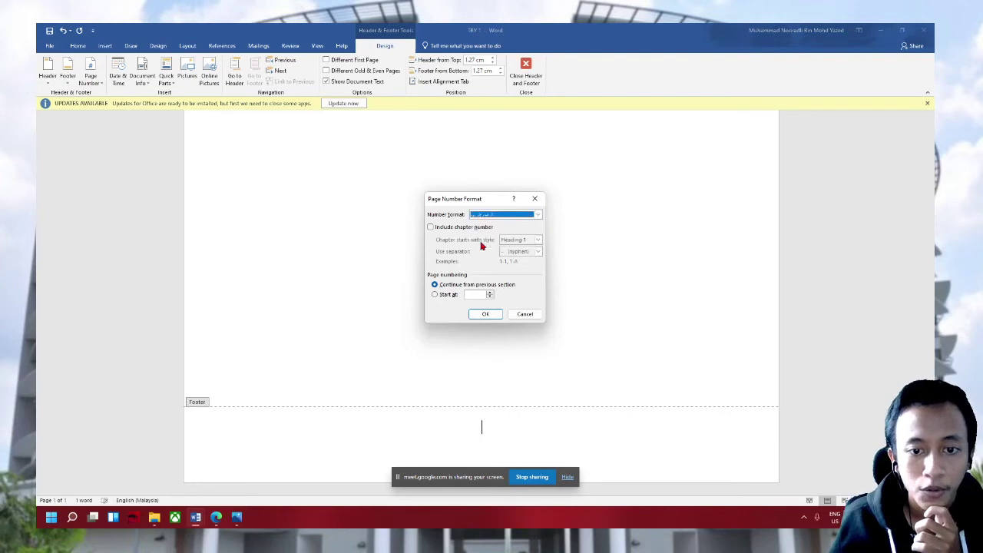
{"action": "left_click", "coordinate": [499, 217]}
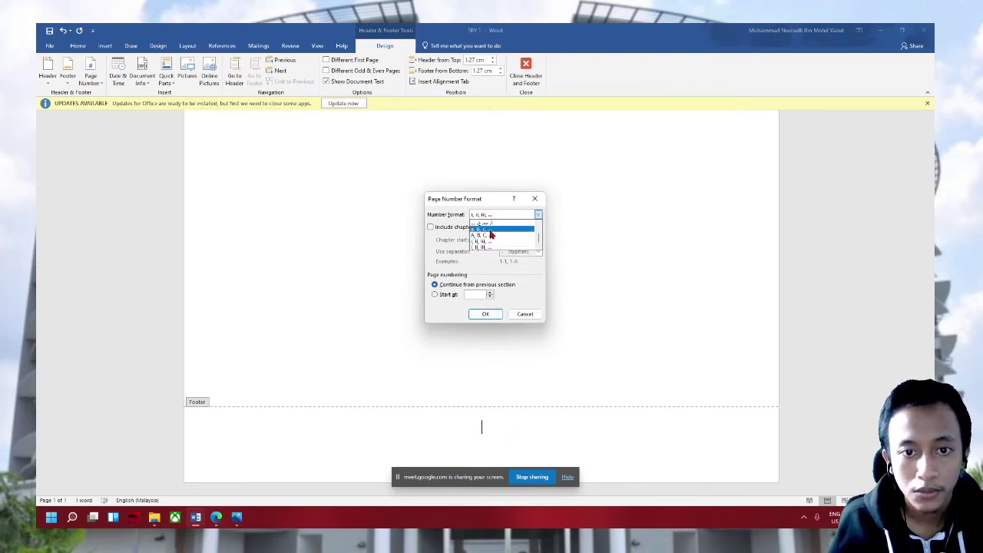
{"action": "left_click", "coordinate": [487, 243]}
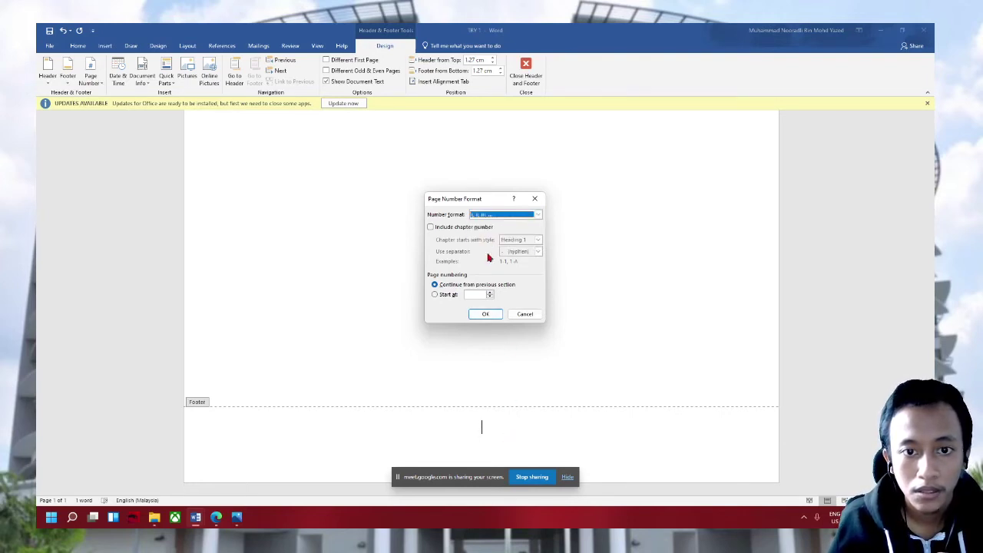
{"action": "left_click", "coordinate": [485, 314]}
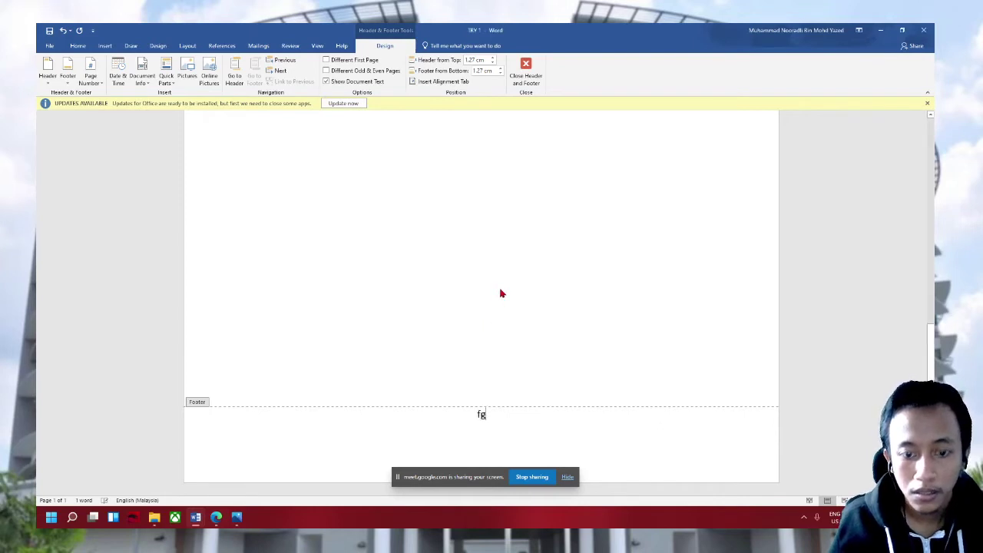
{"action": "left_click", "coordinate": [91, 76]}
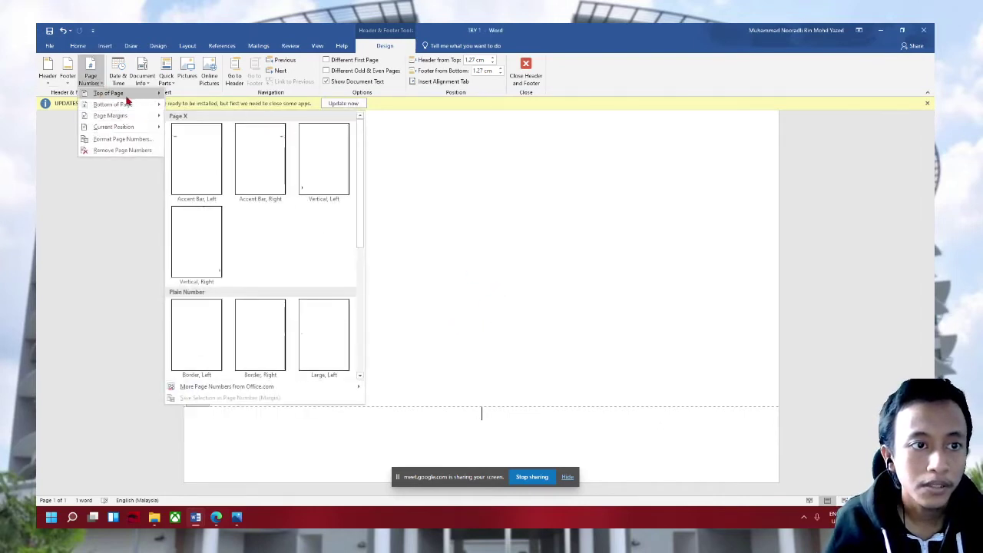
{"action": "mouse_move", "coordinate": [112, 104]}
{"action": "left_click", "coordinate": [281, 210]}
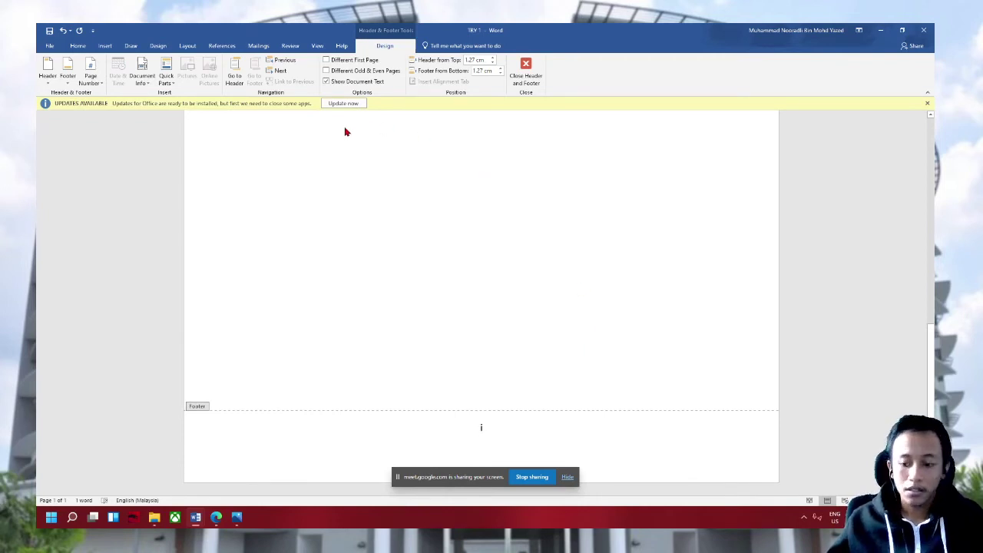
Save the report as TRY 2 and leave footer editing to return to the body text
{"action": "key", "text": "F12"}
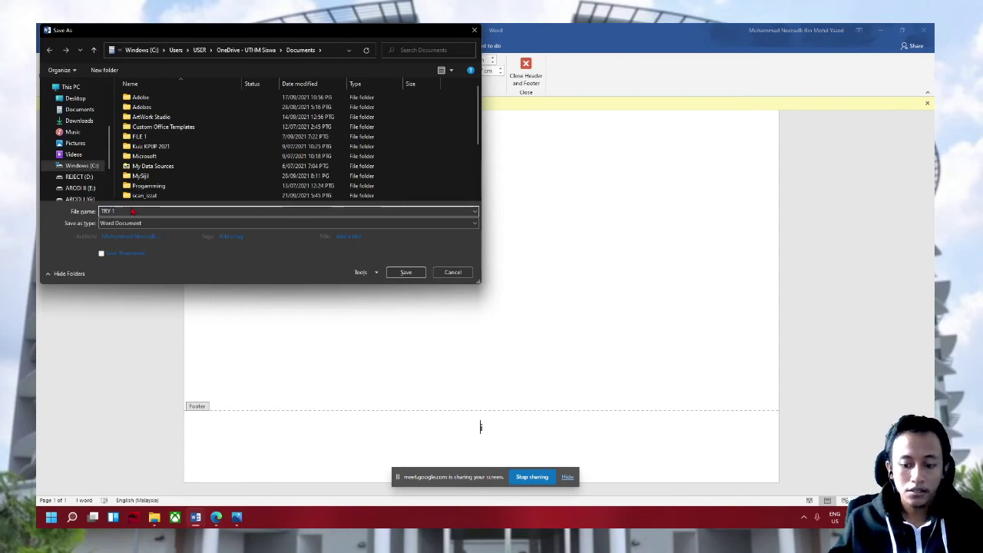
{"action": "key", "text": "Return"}
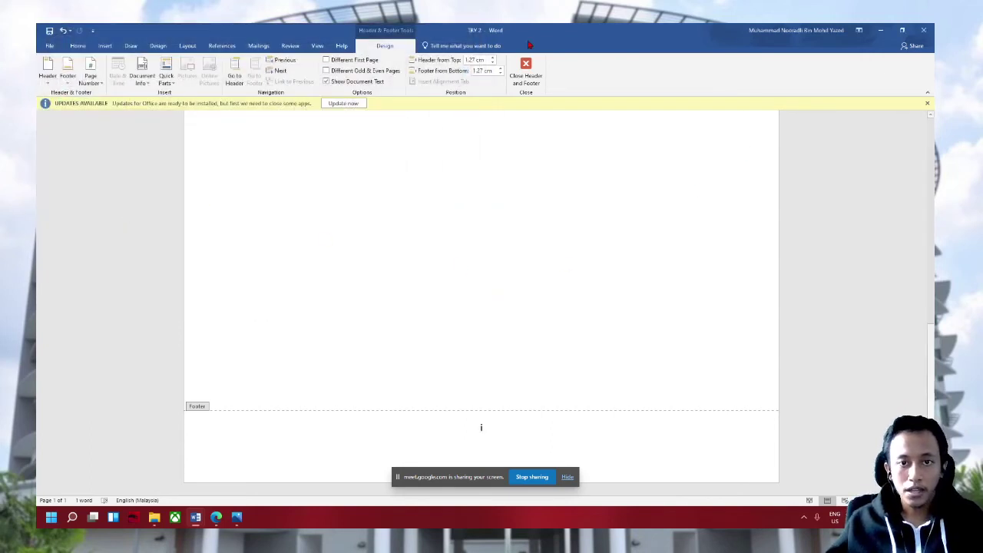
{"action": "left_click", "coordinate": [528, 84]}
{"action": "scroll", "coordinate": [520, 296], "scroll_direction": "down", "scroll_amount": 10}
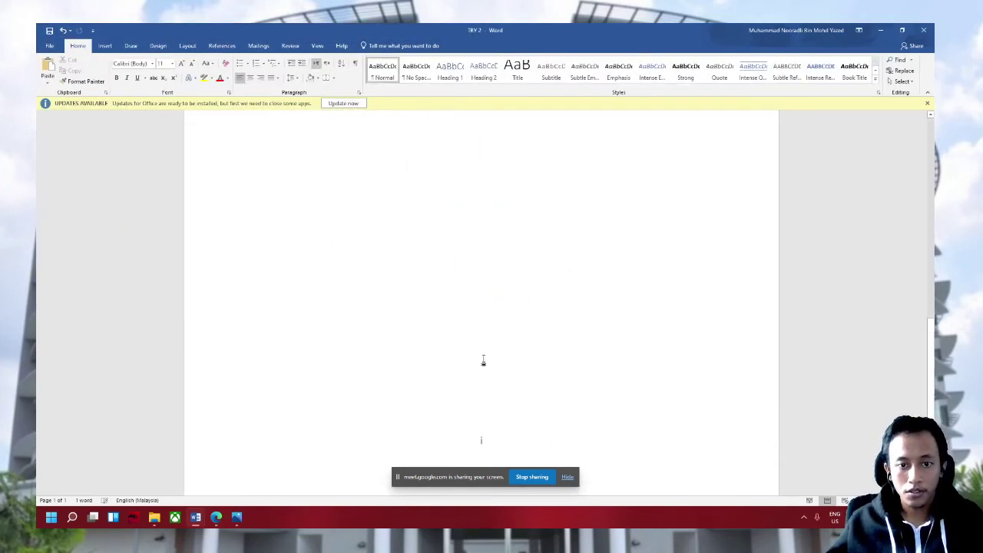
{"action": "double_click", "coordinate": [484, 430]}
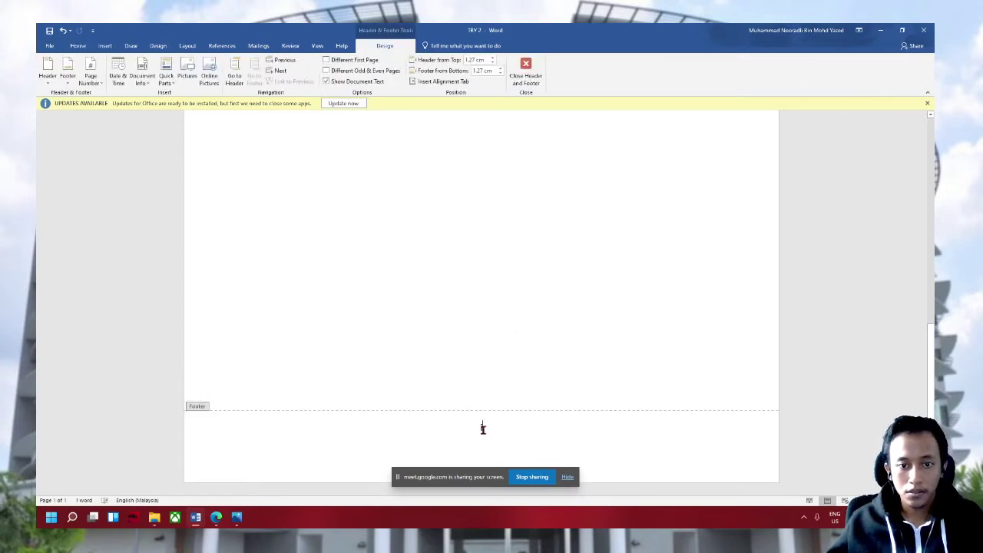
{"action": "left_click", "coordinate": [527, 71]}
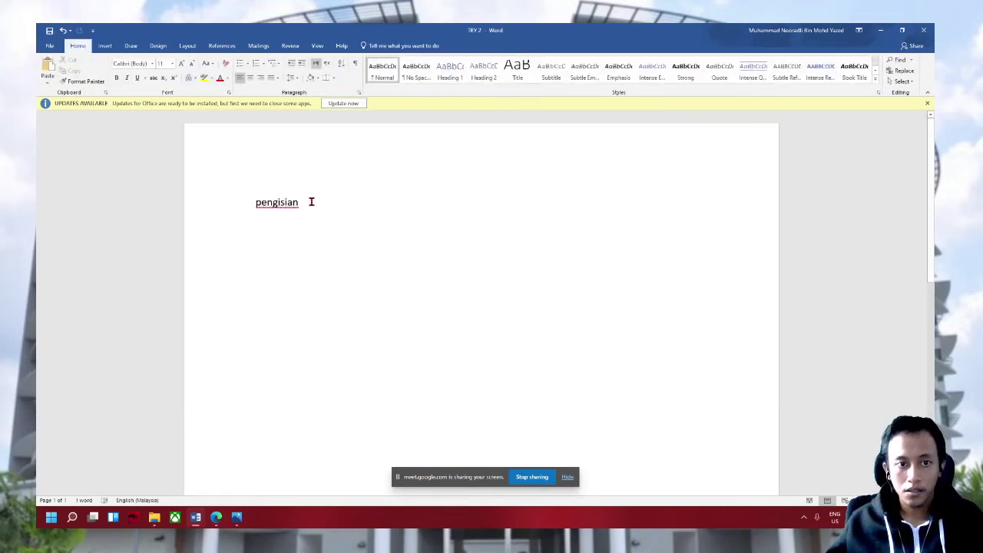
Replace 'pengisian' with 'Muka hadapan' and save this version as TRY 3
{"action": "left_click_drag", "start_coordinate": [311, 202], "coordinate": [227, 208]}
{"action": "type", "text": "Muka ha"}
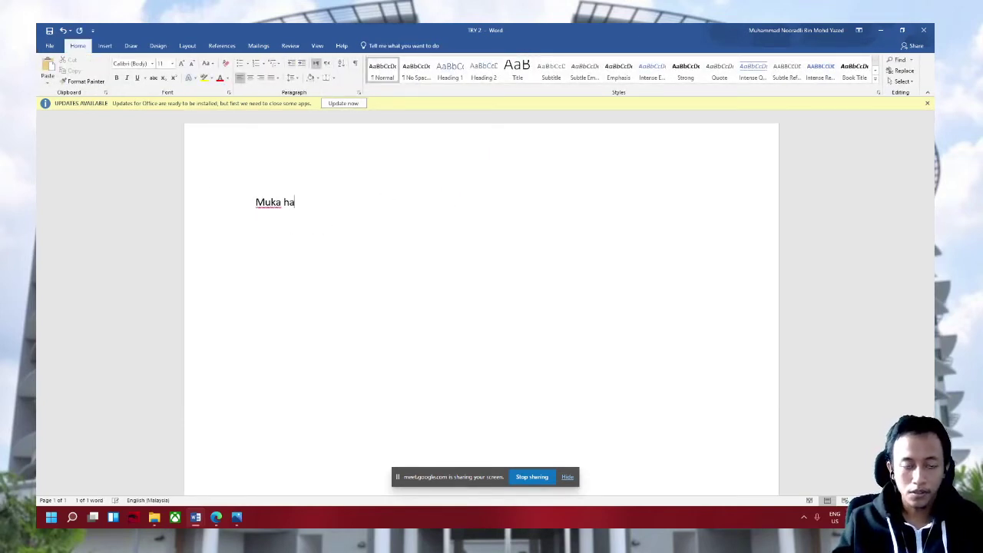
{"action": "type", "text": "dapan"}
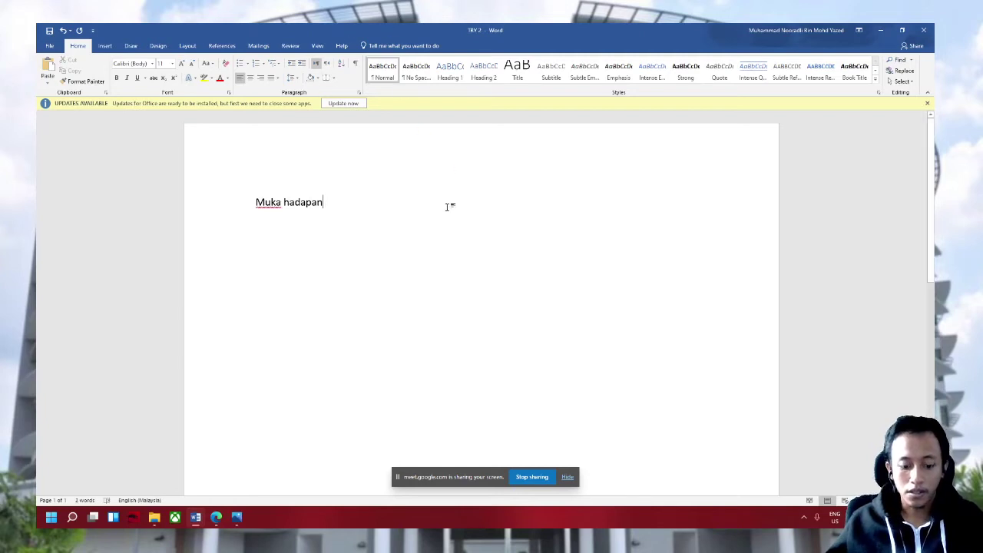
{"action": "key", "text": "F12"}
{"action": "type", "text": "TRY 3"}
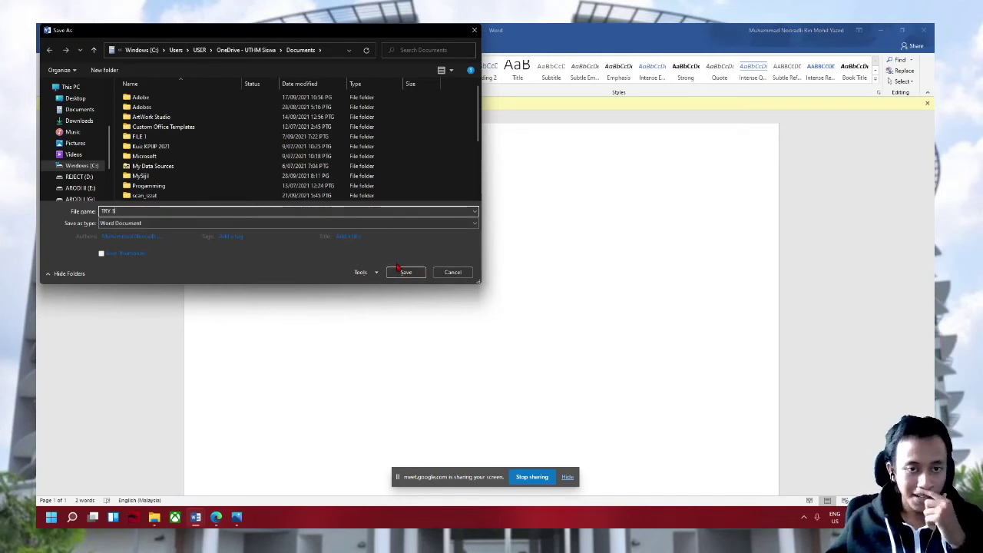
{"action": "left_click", "coordinate": [406, 274]}
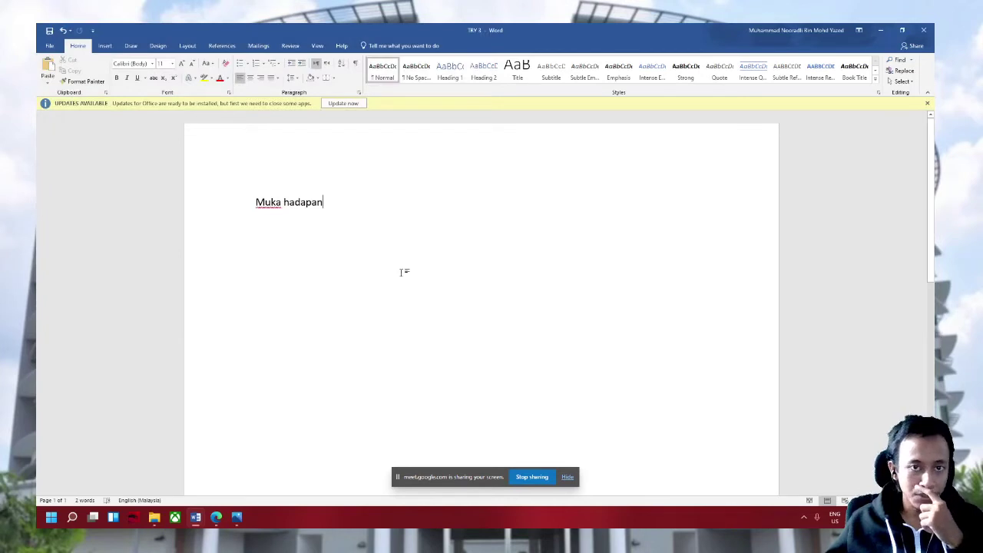
{"action": "scroll", "coordinate": [393, 269], "scroll_direction": "down", "scroll_amount": 5}
{"action": "scroll", "coordinate": [389, 271], "scroll_direction": "down", "scroll_amount": 5}
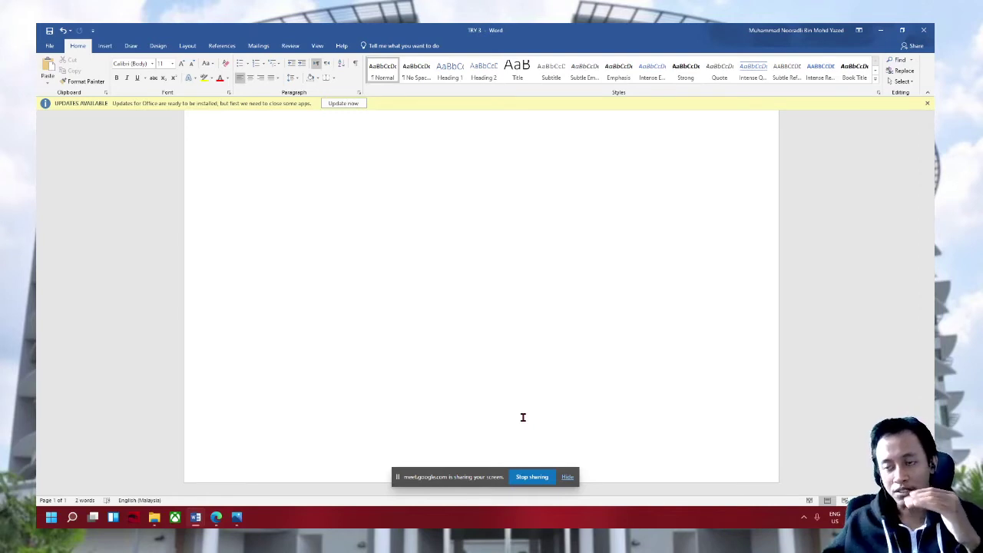
{"action": "scroll", "coordinate": [430, 222], "scroll_direction": "up", "scroll_amount": 8}
{"action": "scroll", "coordinate": [450, 263], "scroll_direction": "up", "scroll_amount": 2}
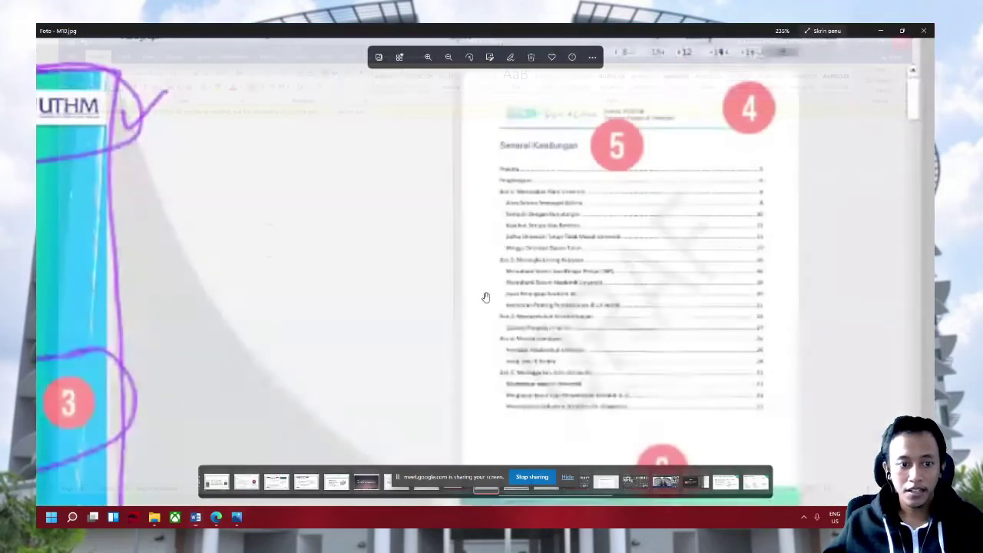
Open the TRY 1 document from the Documents folder
{"action": "key", "text": "alt+Tab"}
{"action": "left_click", "coordinate": [153, 517]}
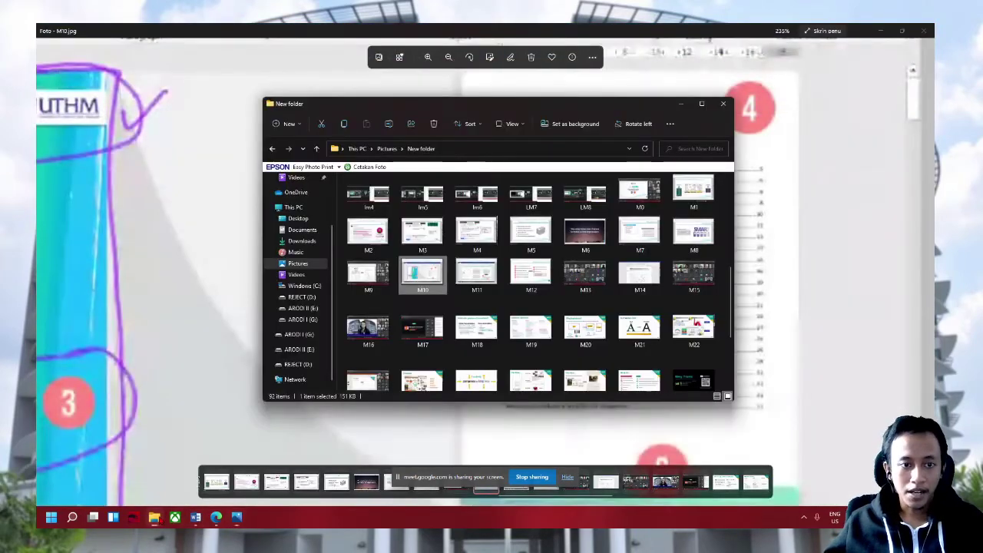
{"action": "left_click", "coordinate": [302, 231]}
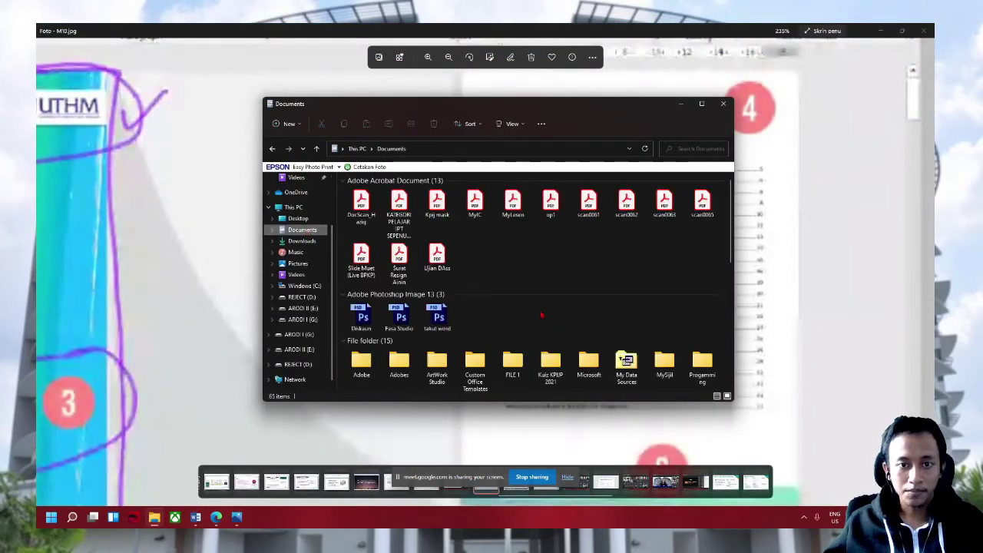
{"action": "scroll", "coordinate": [530, 284], "scroll_direction": "down", "scroll_amount": 5}
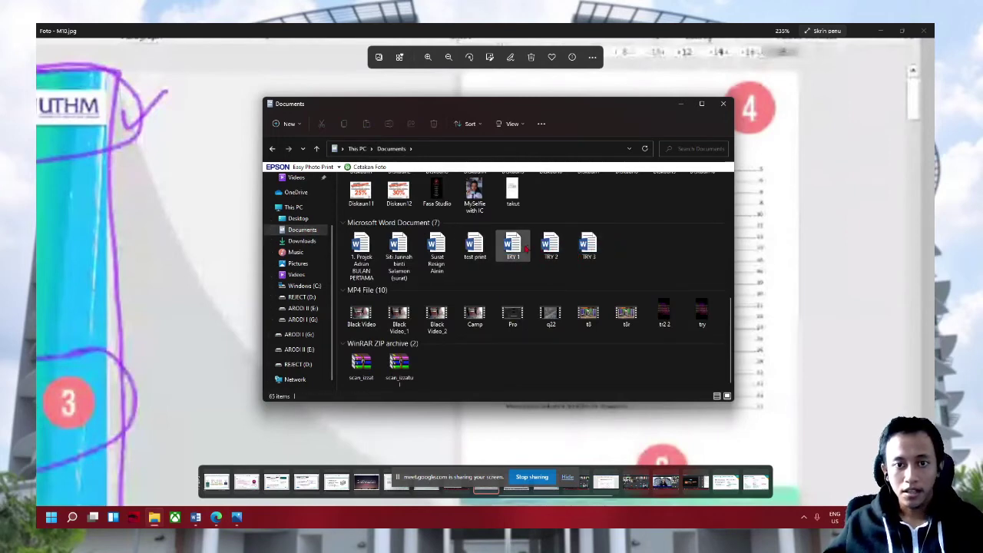
{"action": "left_click", "coordinate": [518, 244]}
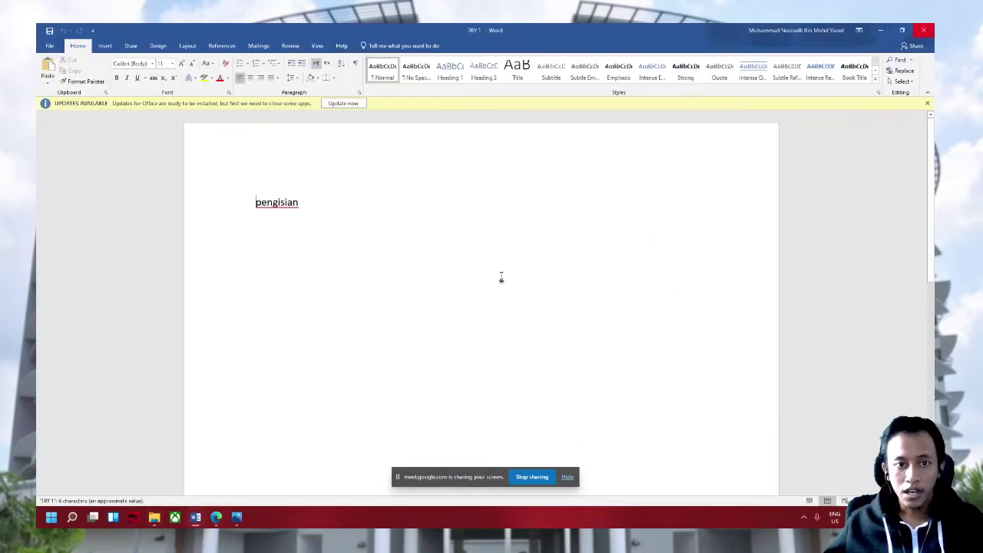
Save TRY 1 as TRY 1.pdf, close the PDF preview and minimise the document
{"action": "key", "text": "F12"}
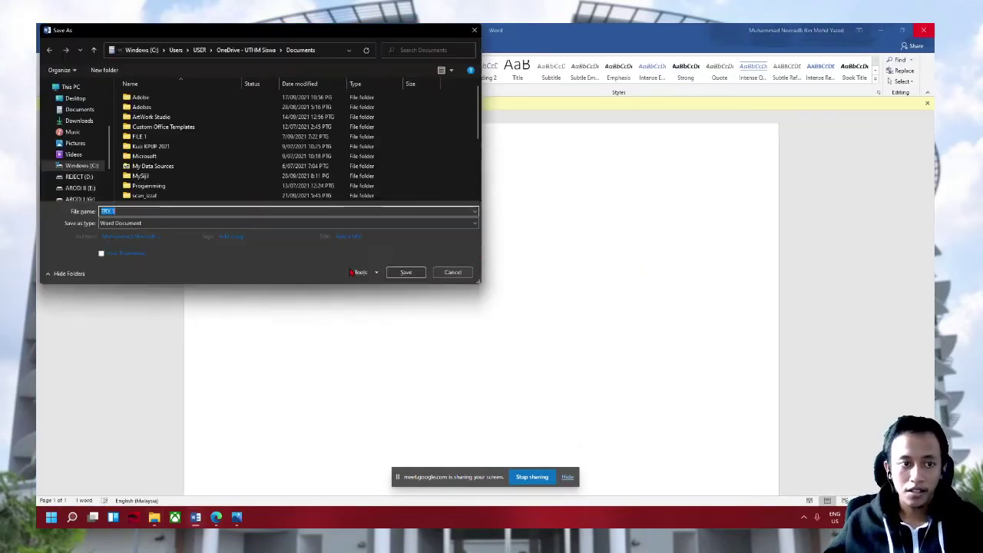
{"action": "left_click", "coordinate": [154, 223]}
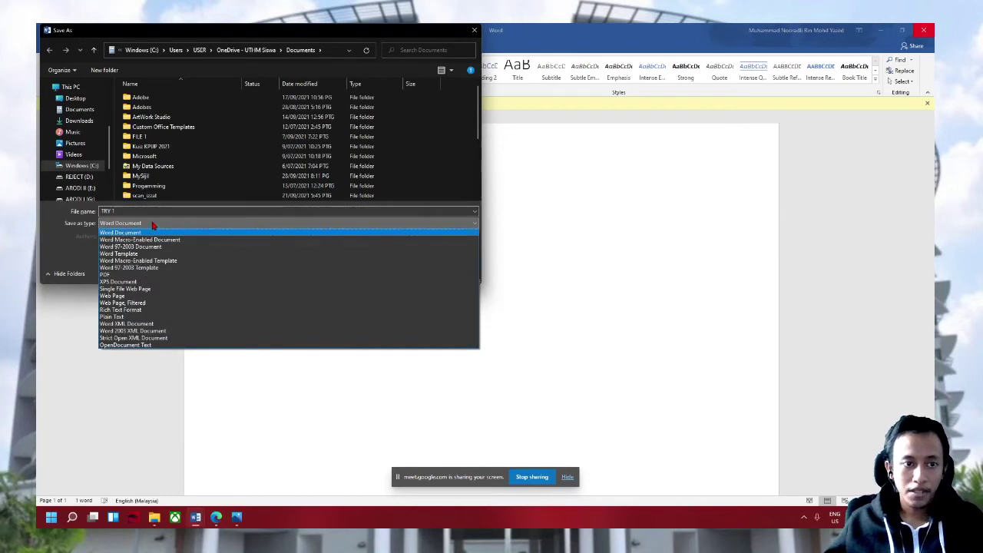
{"action": "left_click", "coordinate": [152, 212]}
{"action": "key", "text": "p"}
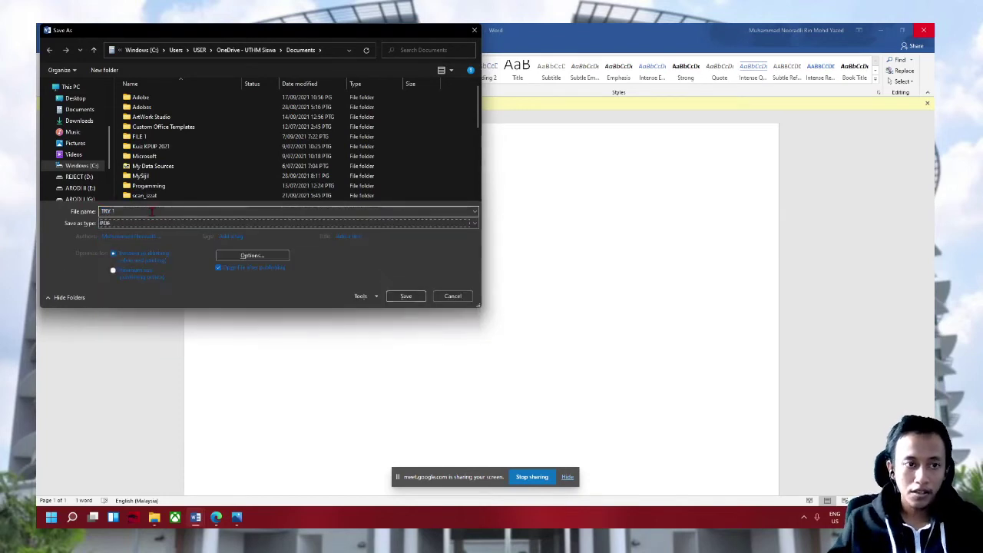
{"action": "left_click", "coordinate": [405, 296]}
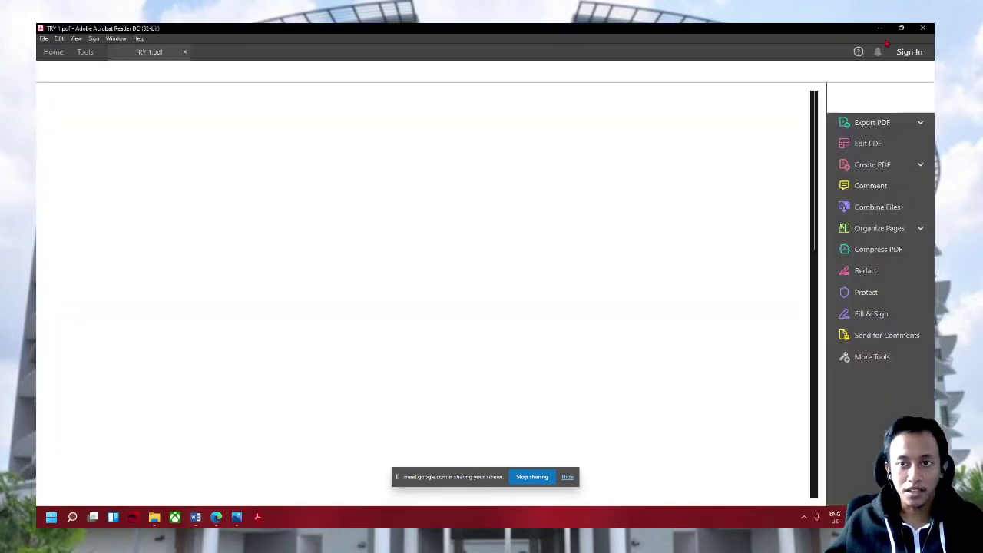
{"action": "left_click", "coordinate": [924, 29]}
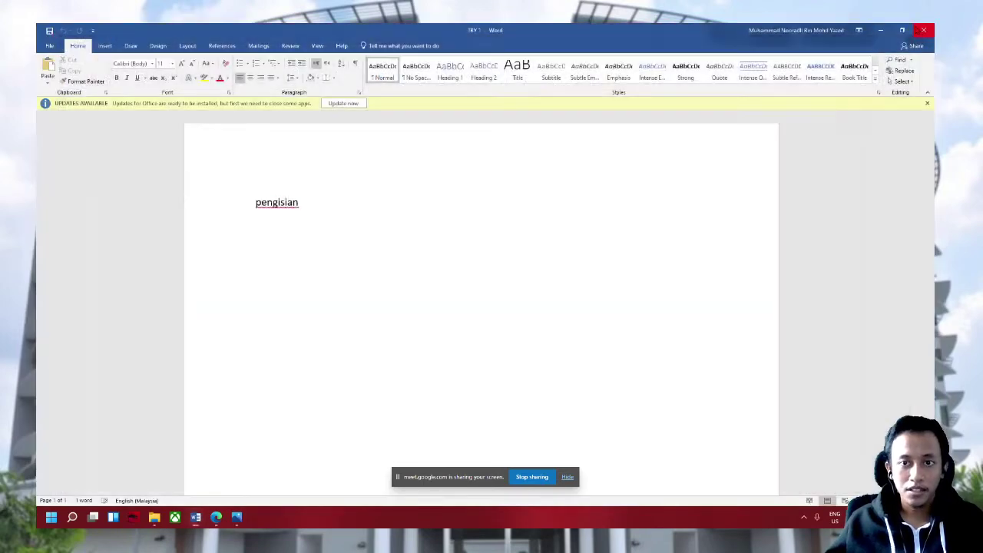
{"action": "left_click", "coordinate": [889, 30]}
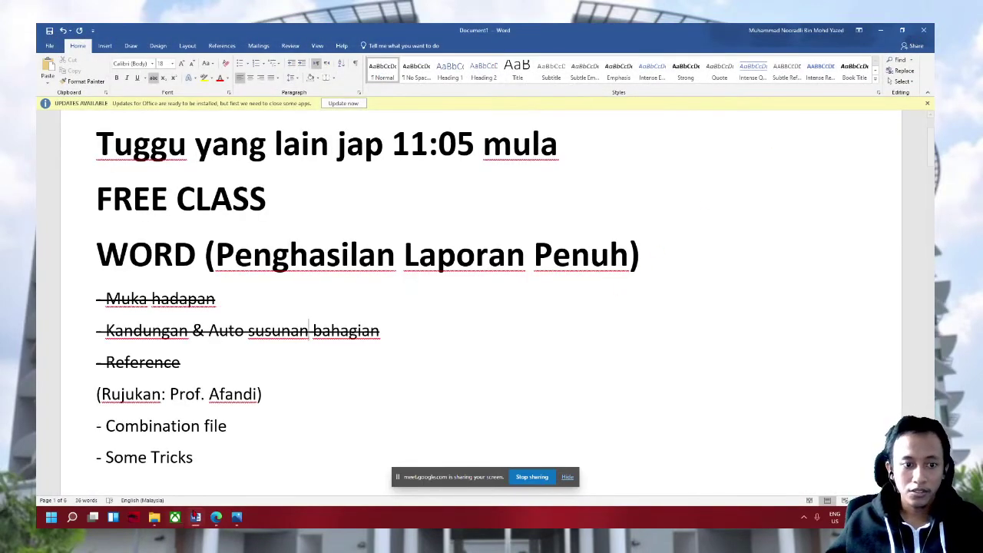
Open TRY 2 from Documents, cancel its save, then close the TRY 2 and TRY 3 documents
{"action": "left_click", "coordinate": [154, 517]}
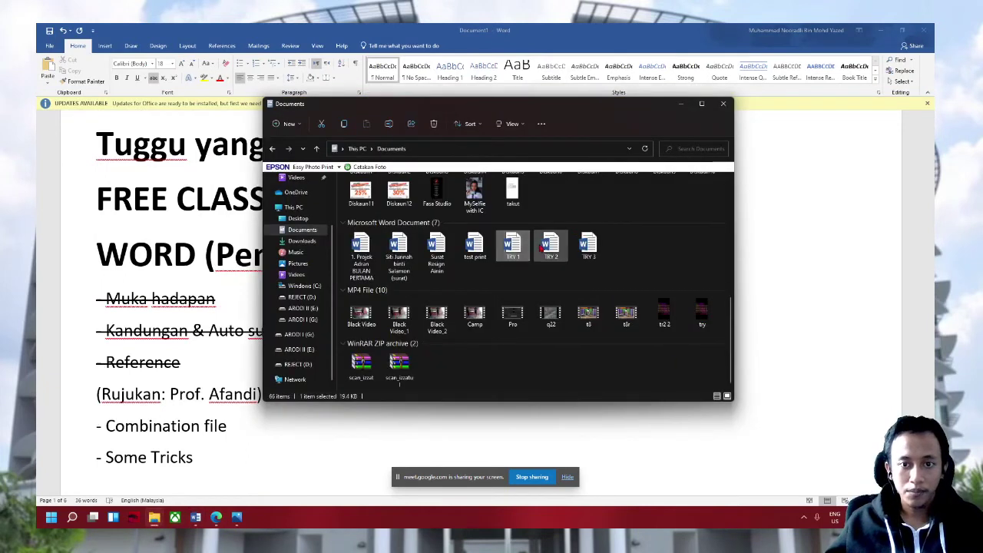
{"action": "double_click", "coordinate": [545, 245]}
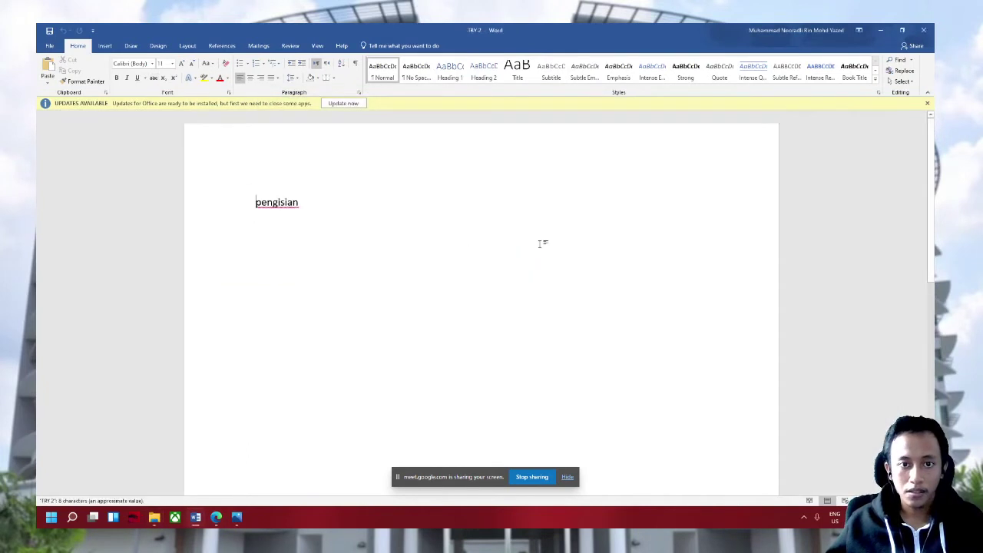
{"action": "key", "text": "F12"}
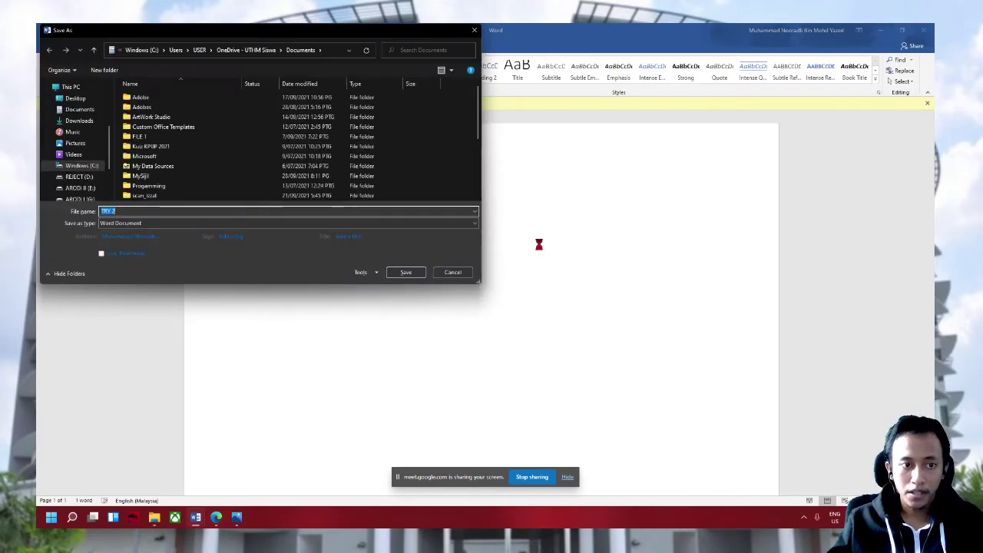
{"action": "key", "text": "Escape"}
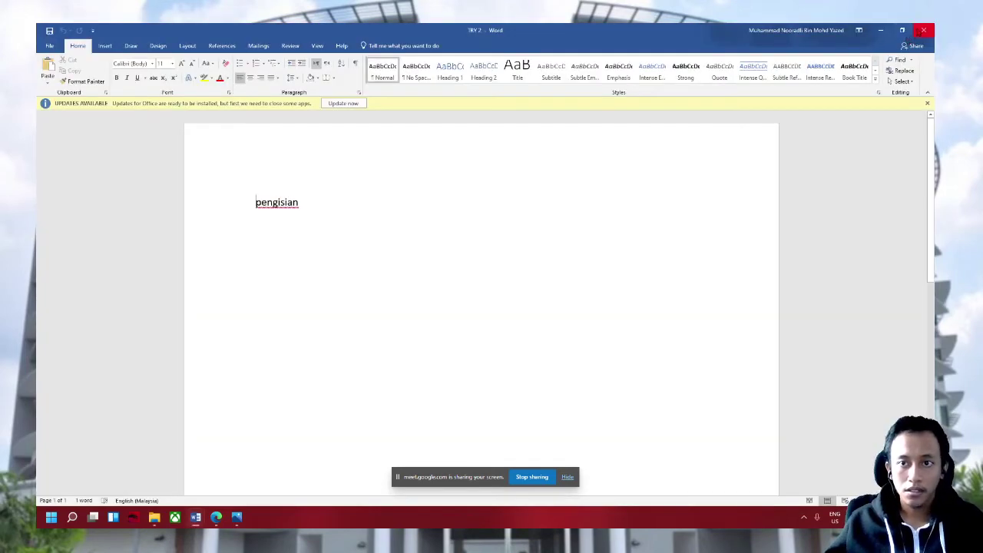
{"action": "left_click", "coordinate": [922, 31]}
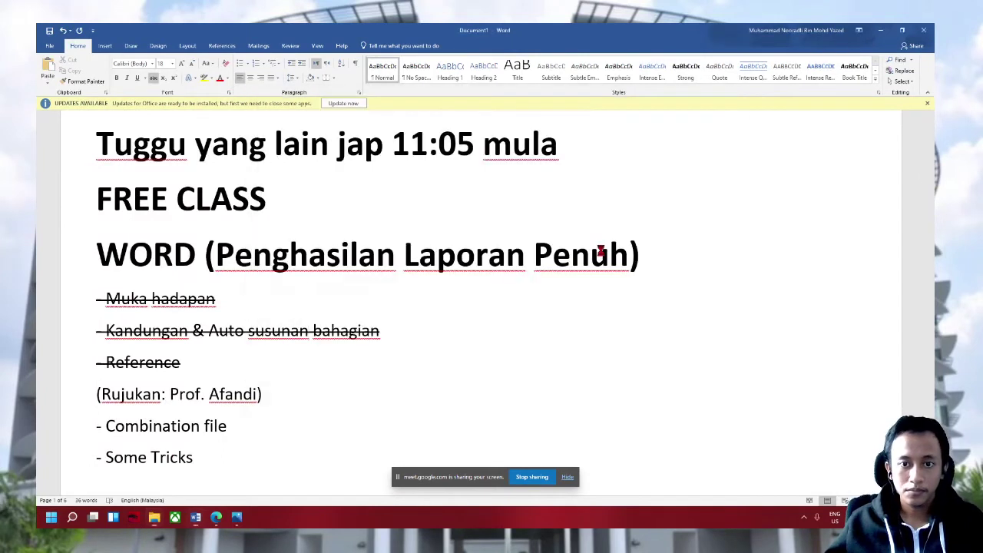
{"action": "left_click", "coordinate": [922, 30]}
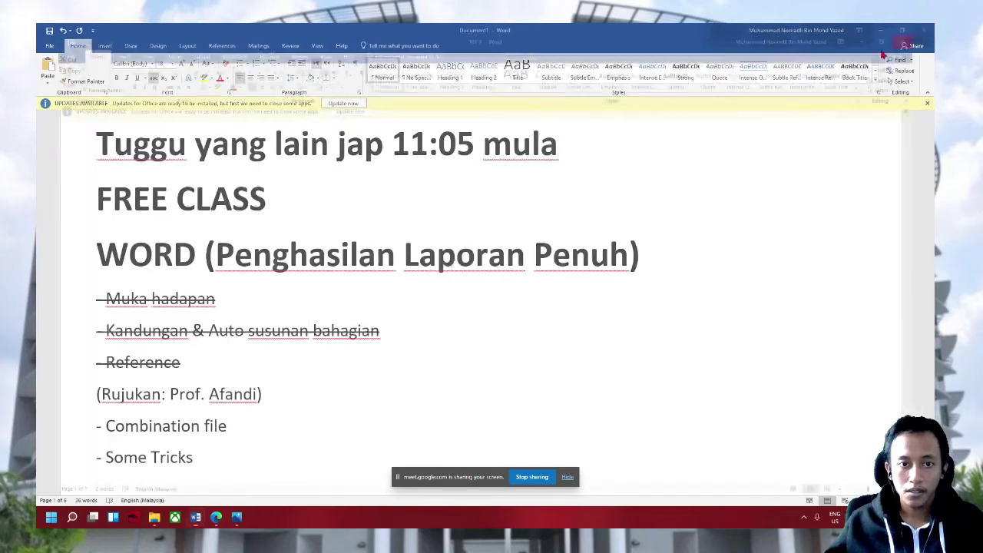
Reopen TRY 3 from Documents, export it as TRY 3.pdf and close the PDF
{"action": "left_click", "coordinate": [155, 517]}
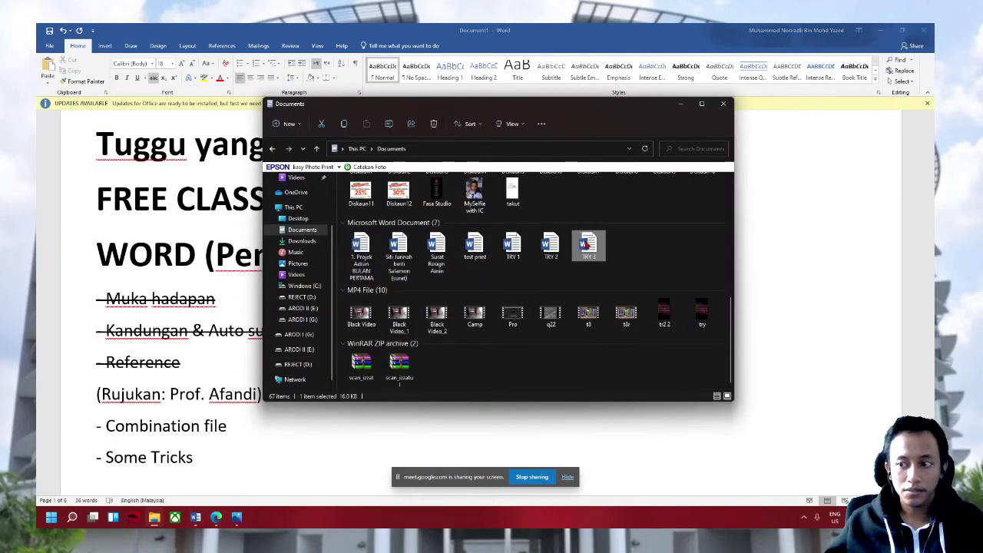
{"action": "double_click", "coordinate": [589, 244]}
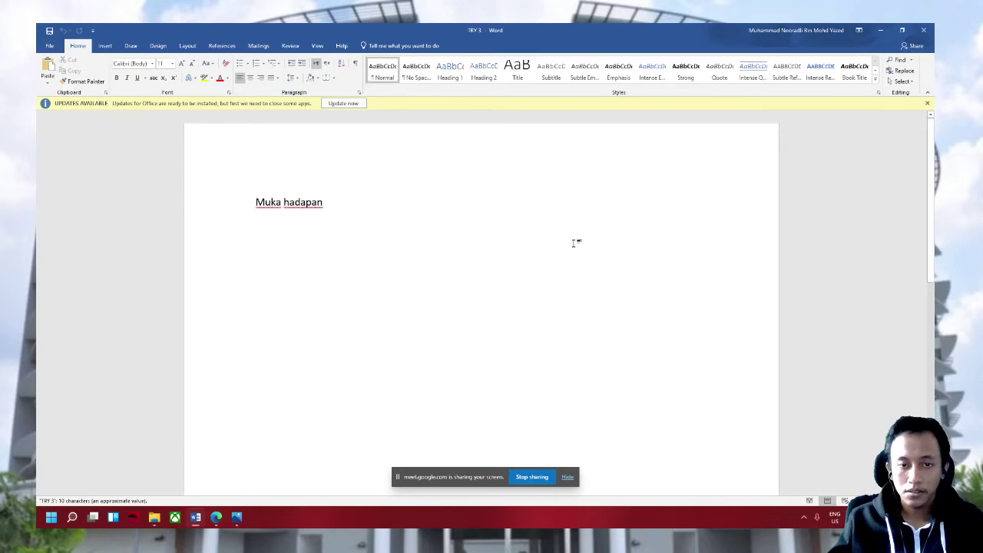
{"action": "key", "text": "F12"}
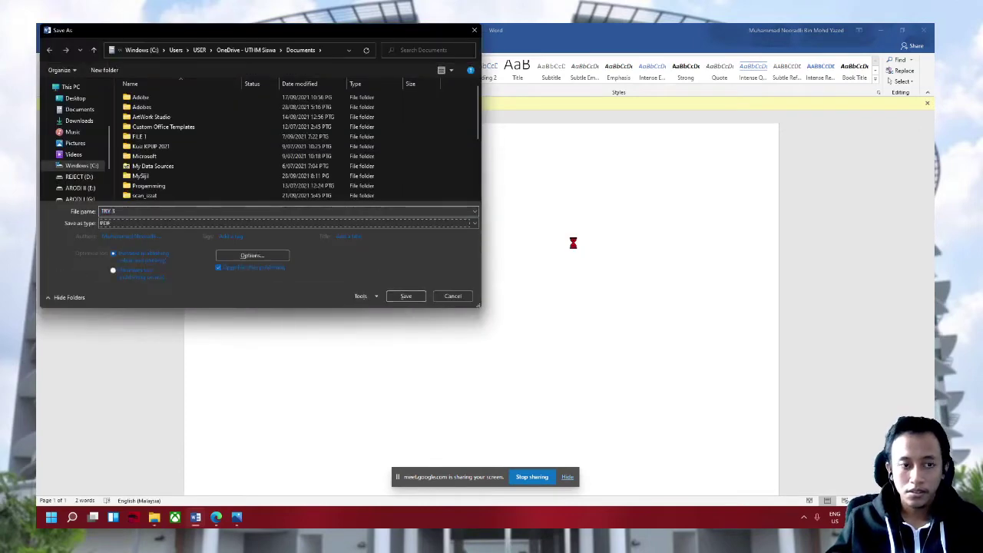
{"action": "key", "text": "Return"}
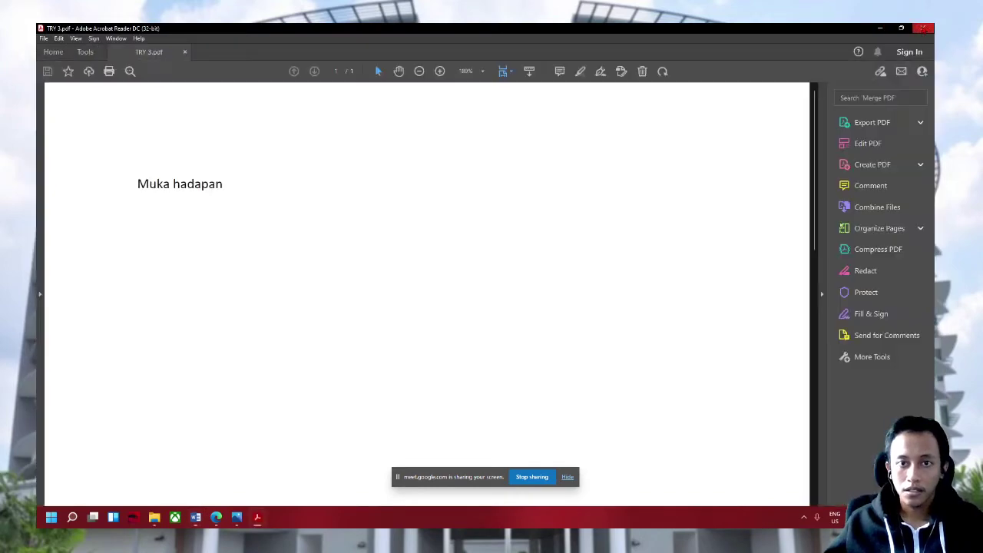
{"action": "left_click", "coordinate": [923, 27]}
Open a new Microsoft Edge window from the taskbar icon's menu
{"action": "key", "text": "alt+Tab"}
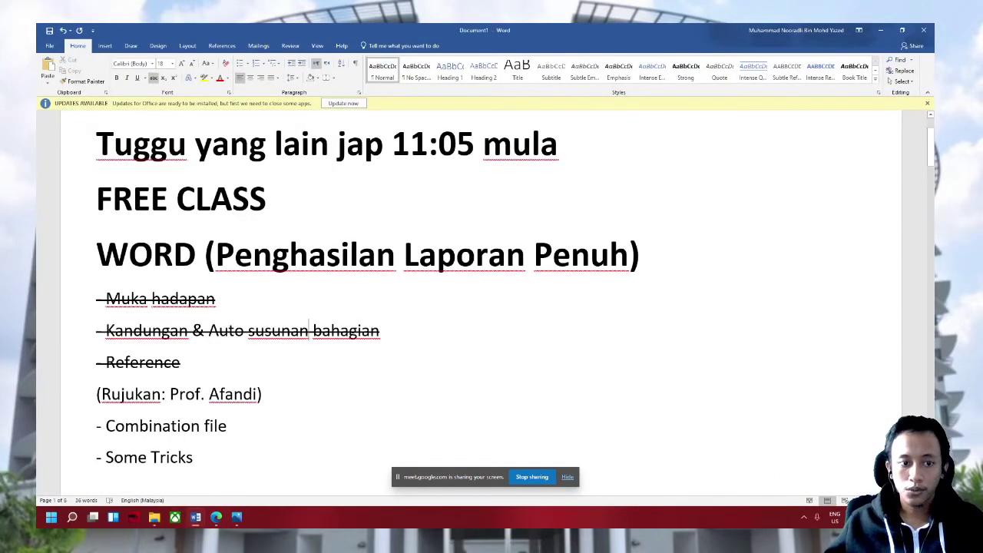
{"action": "left_click", "coordinate": [216, 517]}
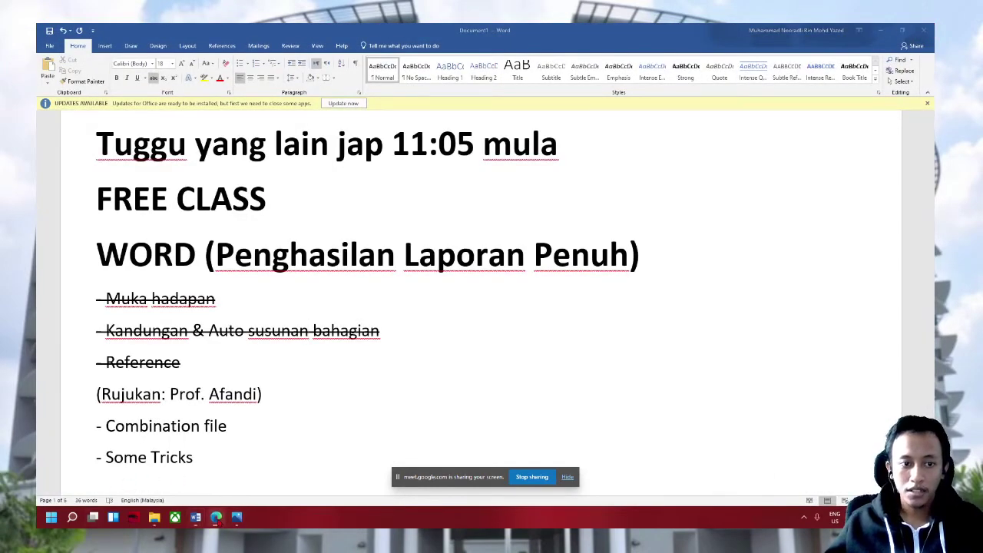
{"action": "right_click", "coordinate": [216, 517]}
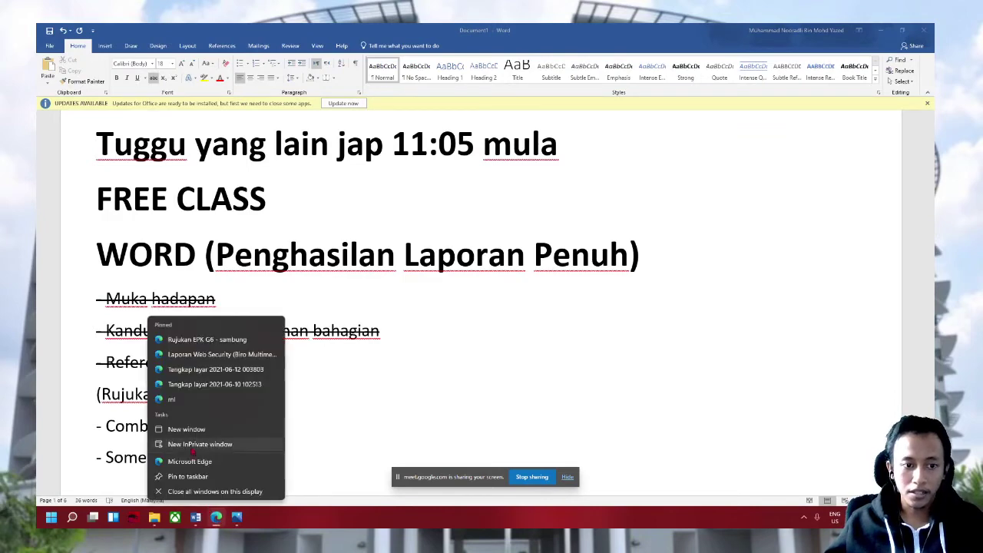
{"action": "left_click", "coordinate": [182, 458]}
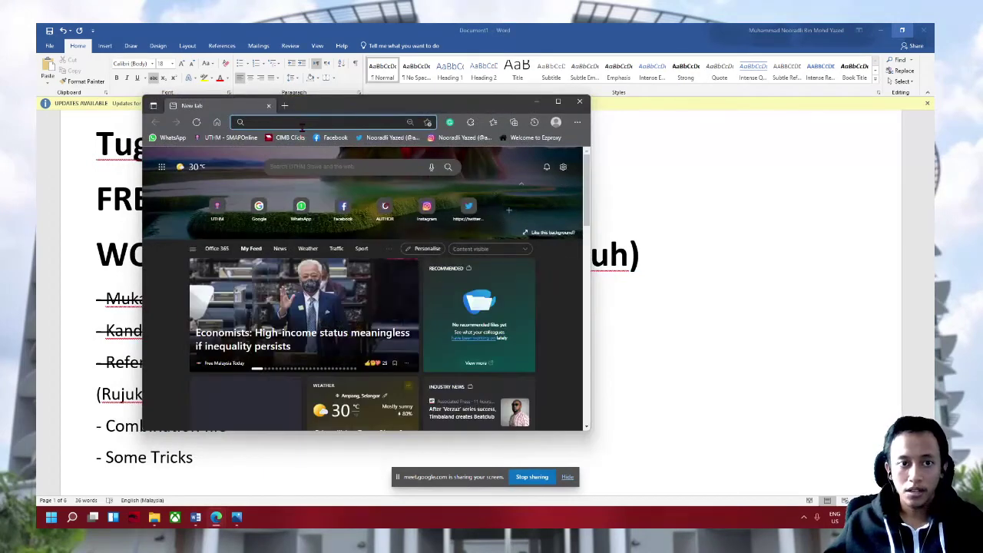
Search Bing for 'merge pdf' and scroll through the results listing Smallpdf
{"action": "left_click", "coordinate": [314, 116]}
{"action": "type", "text": "m"}
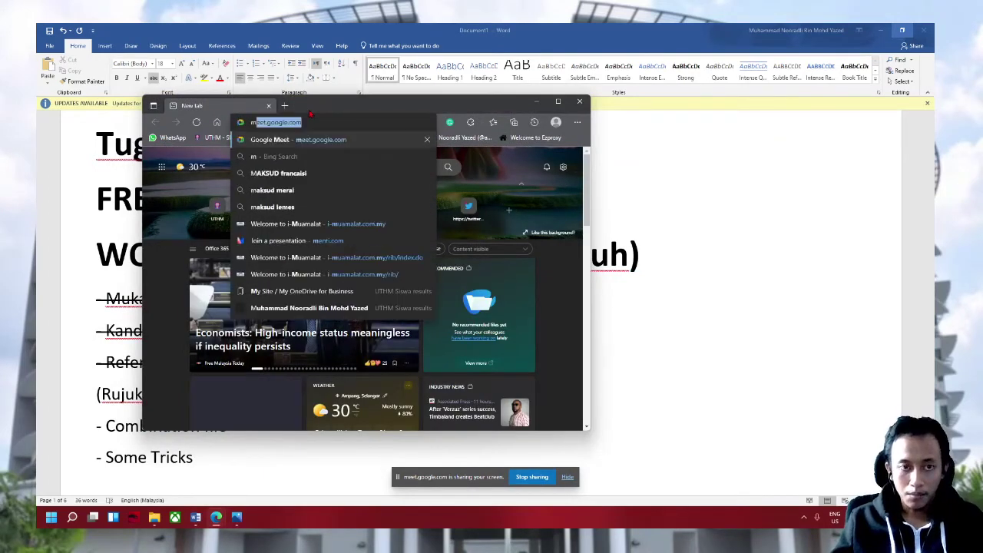
{"action": "type", "text": "erge p"}
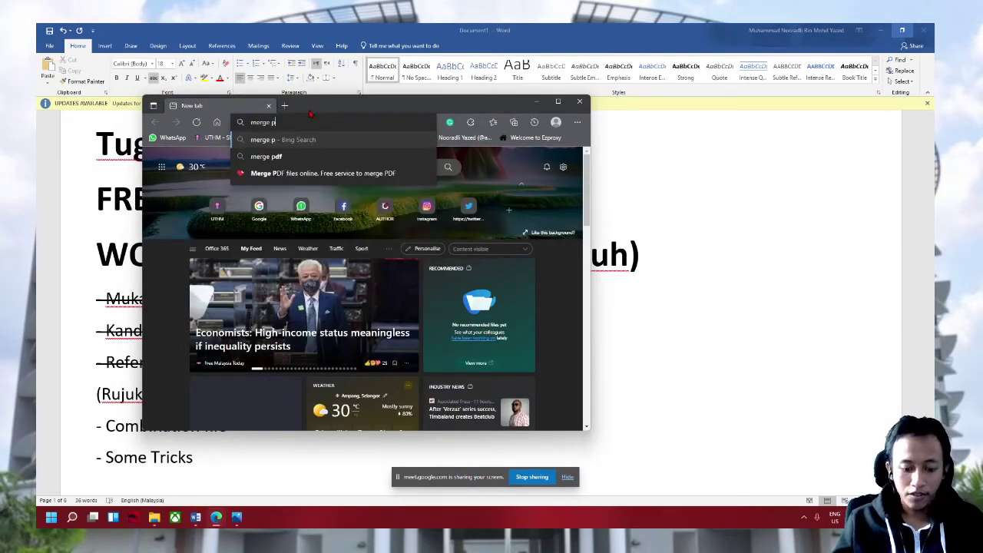
{"action": "type", "text": "df"}
{"action": "key", "text": "Return"}
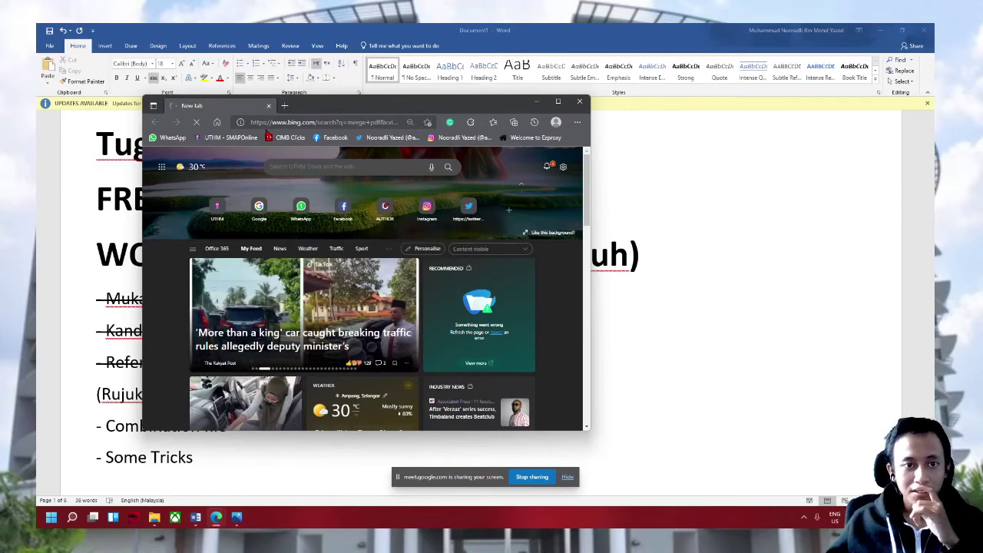
{"action": "left_click", "coordinate": [285, 106]}
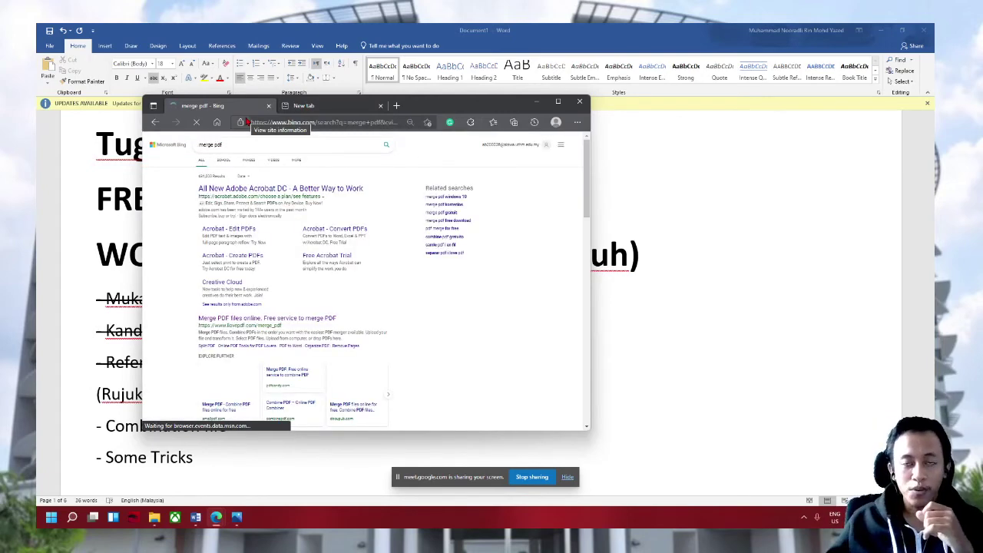
{"action": "scroll", "coordinate": [466, 308], "scroll_direction": "down", "scroll_amount": 3}
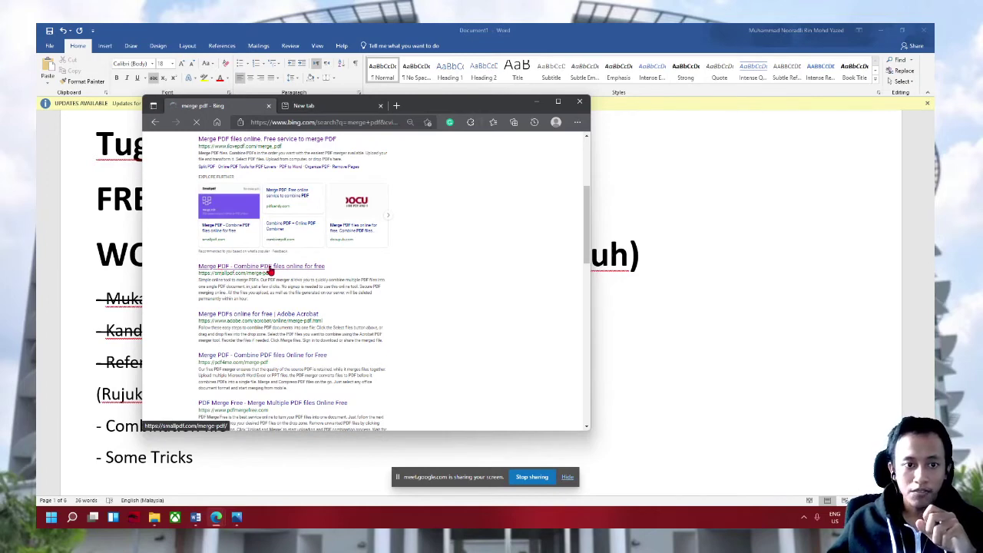
{"action": "scroll", "coordinate": [295, 208], "scroll_direction": "down", "scroll_amount": 1}
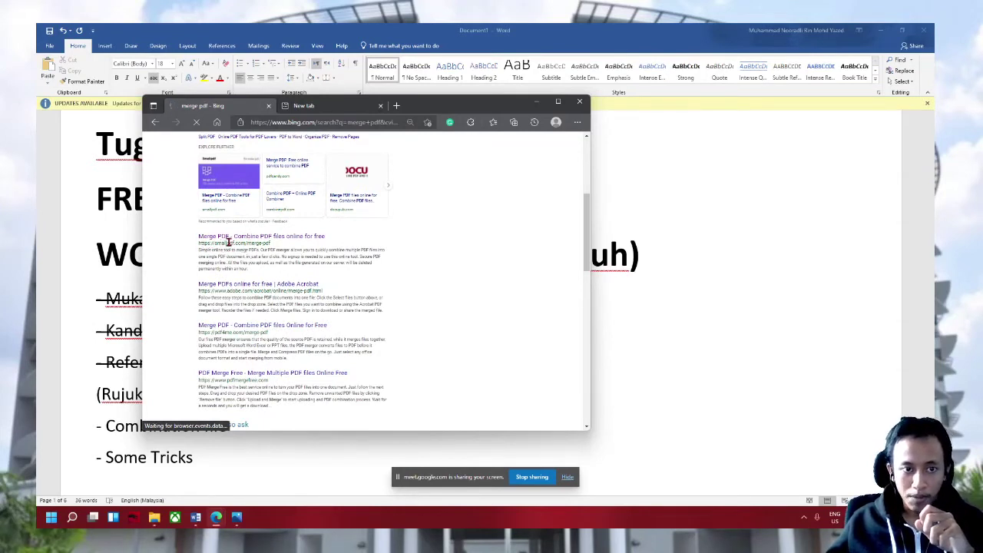
Open the smallpdf.com Merge PDF page and select the TRY 1, TRY 2 and TRY 3 PDFs
{"action": "left_click", "coordinate": [252, 237]}
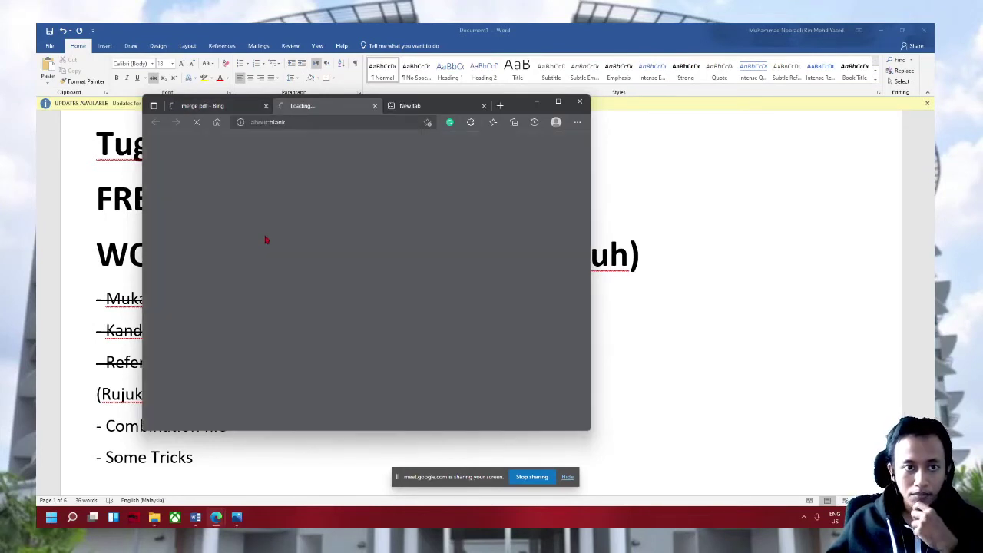
{"action": "left_click", "coordinate": [266, 105]}
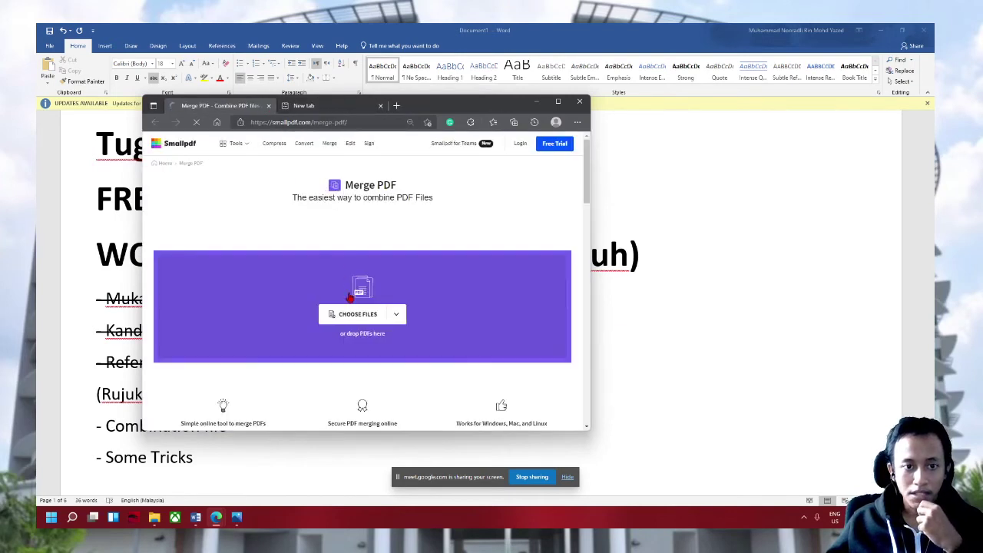
{"action": "left_click", "coordinate": [358, 314]}
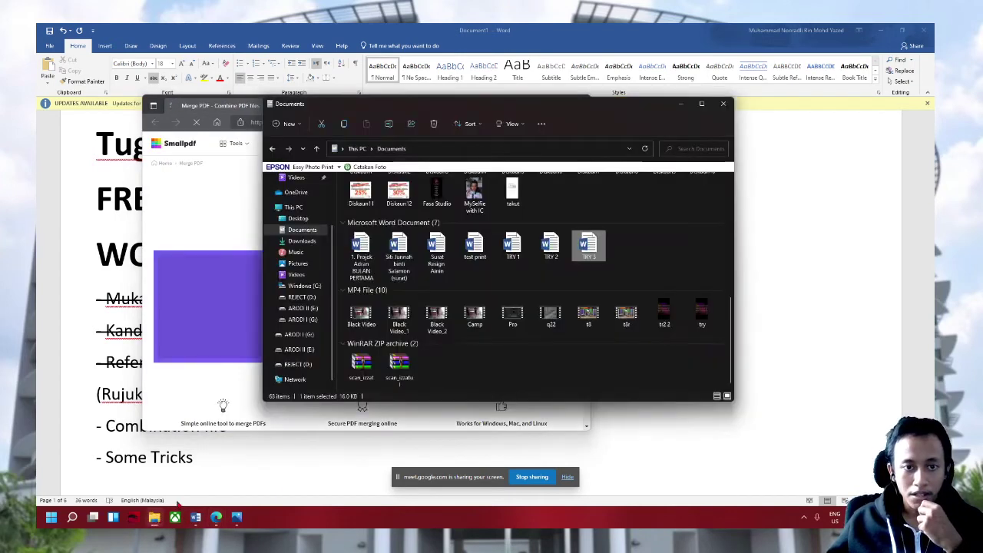
{"action": "left_click_drag", "start_coordinate": [517, 106], "coordinate": [666, 125]}
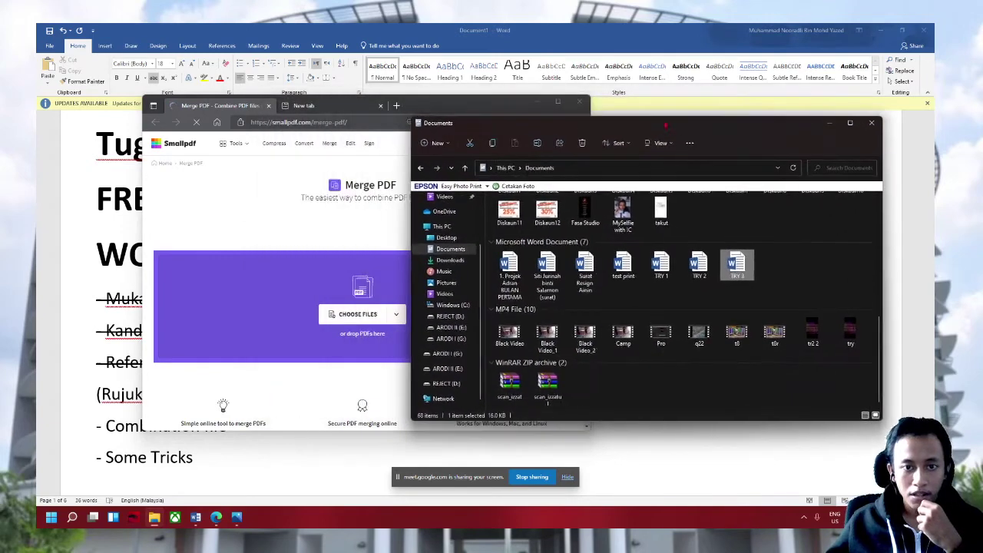
{"action": "scroll", "coordinate": [746, 284], "scroll_direction": "up", "scroll_amount": 5}
{"action": "left_click_drag", "start_coordinate": [765, 273], "coordinate": [618, 278]}
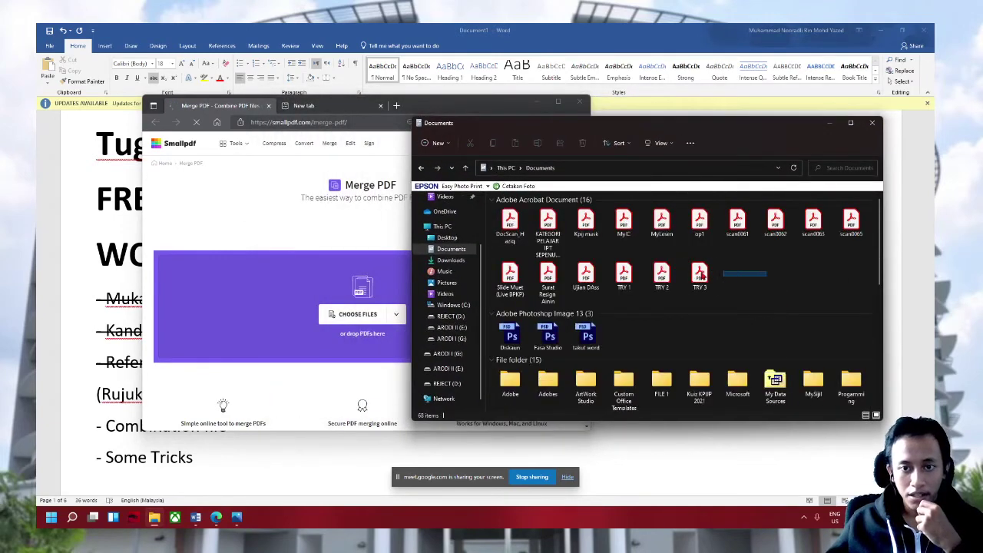
{"action": "left_click_drag", "start_coordinate": [772, 270], "coordinate": [361, 303]}
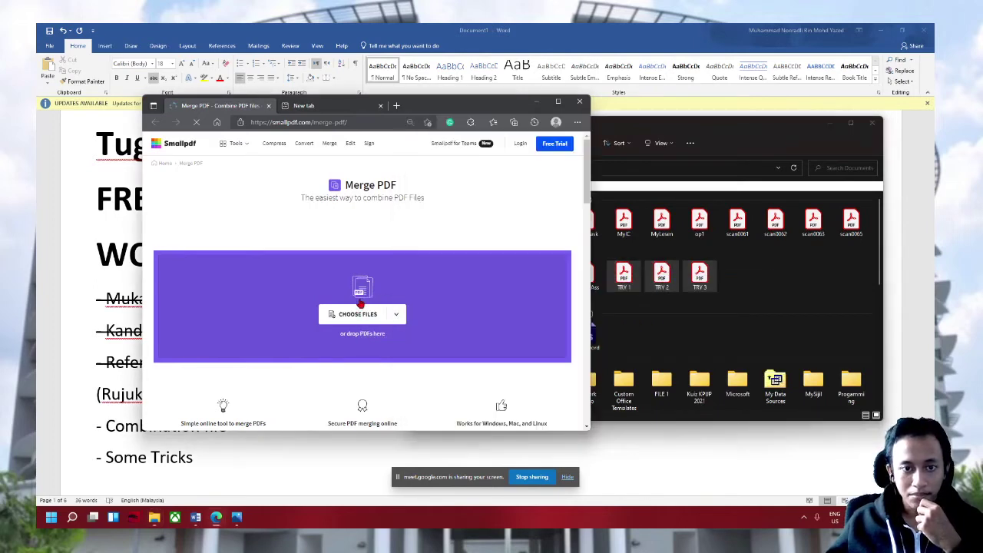
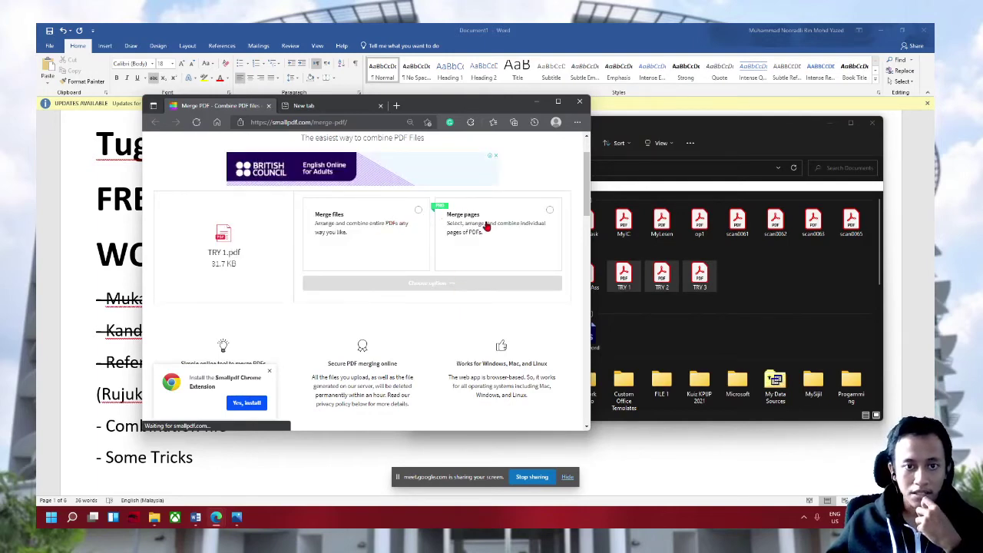
Merge the three TRY PDFs as whole files into TRY 1-merged.pdf
{"action": "left_click", "coordinate": [418, 211]}
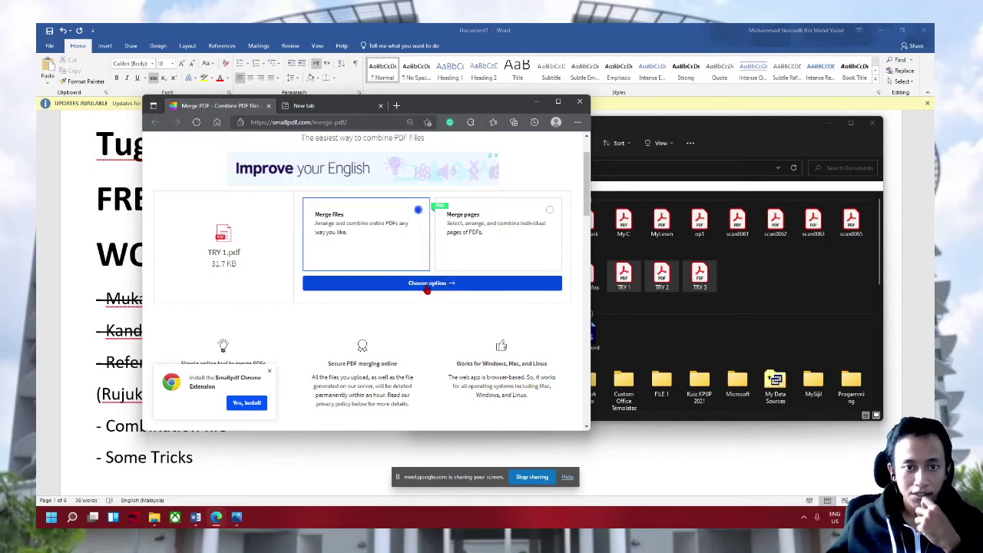
{"action": "left_click", "coordinate": [428, 284]}
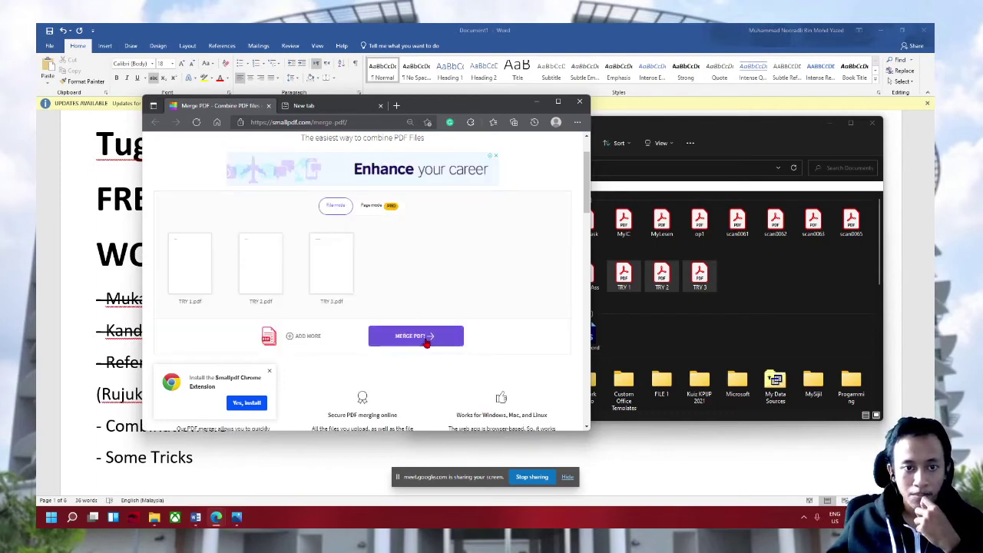
{"action": "left_click", "coordinate": [428, 340]}
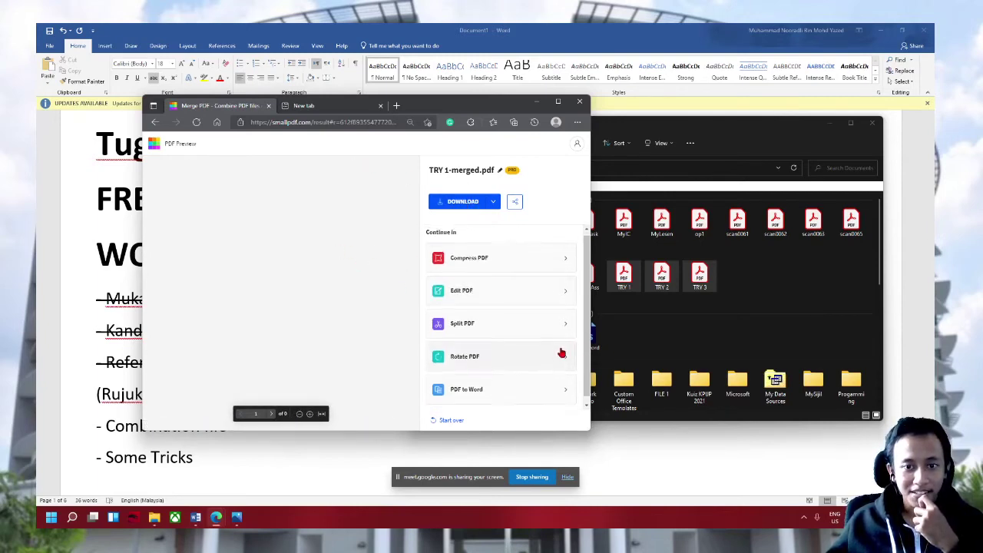
Download the merged TRY 1-merged.pdf from Smallpdf's result page
{"action": "scroll", "coordinate": [560, 351], "scroll_direction": "down", "scroll_amount": 1}
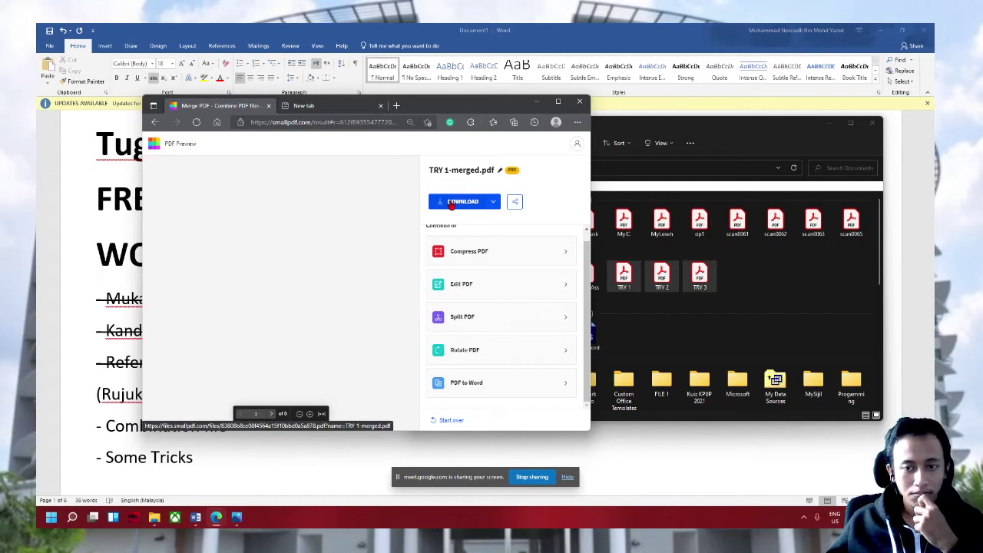
{"action": "left_click", "coordinate": [451, 202]}
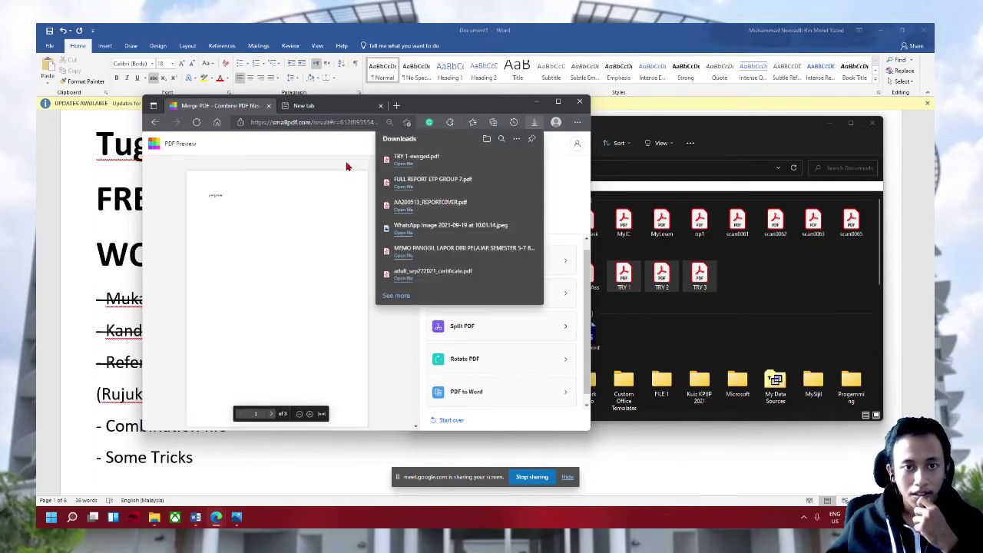
{"action": "scroll", "coordinate": [382, 190], "scroll_direction": "down", "scroll_amount": 1}
{"action": "scroll", "coordinate": [369, 203], "scroll_direction": "down", "scroll_amount": 2}
{"action": "scroll", "coordinate": [355, 212], "scroll_direction": "down", "scroll_amount": 1}
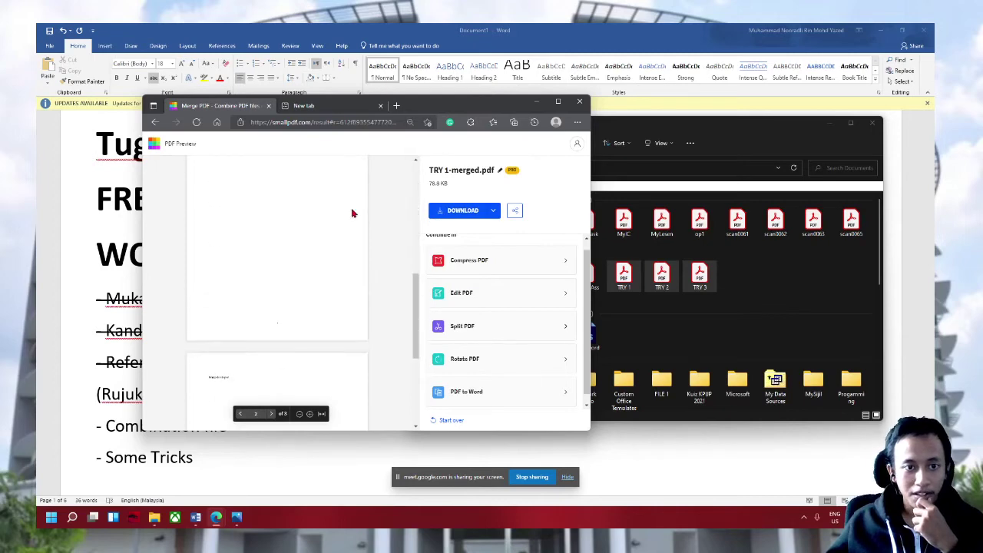
{"action": "scroll", "coordinate": [352, 214], "scroll_direction": "down", "scroll_amount": 2}
{"action": "scroll", "coordinate": [351, 213], "scroll_direction": "down", "scroll_amount": 2}
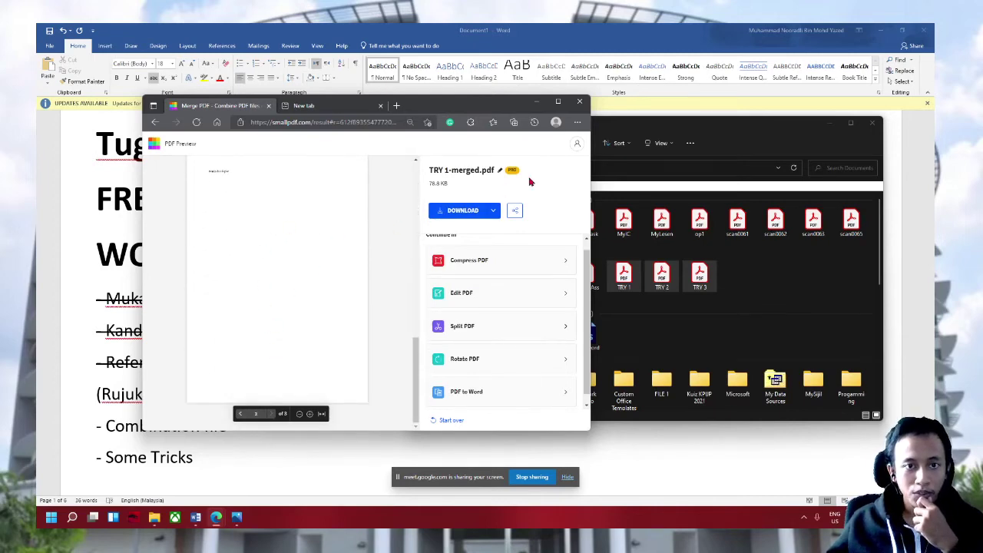
Open TRY 1-merged.pdf from Edge's Downloads panel in its own tab
{"action": "left_click", "coordinate": [576, 122]}
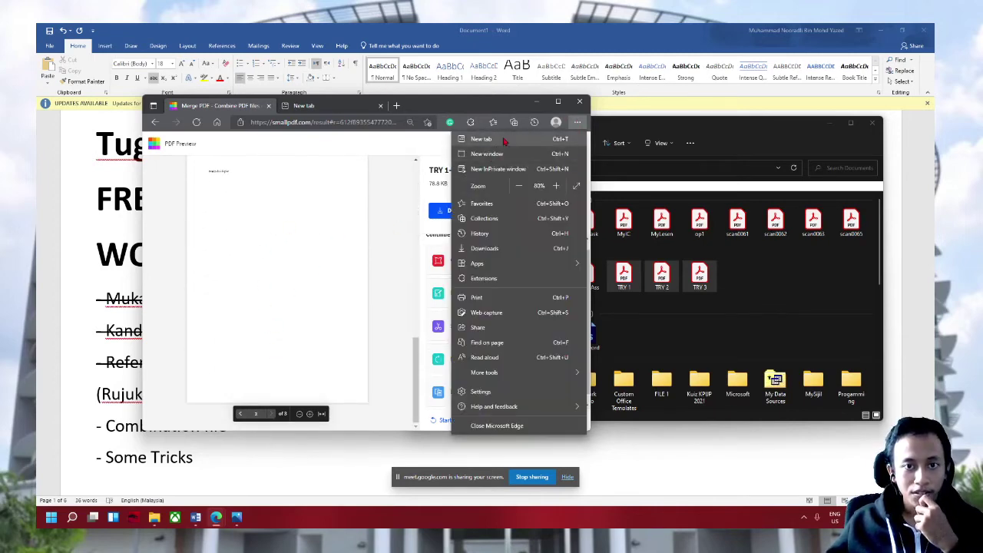
{"action": "left_click", "coordinate": [535, 121]}
{"action": "left_click", "coordinate": [534, 121]}
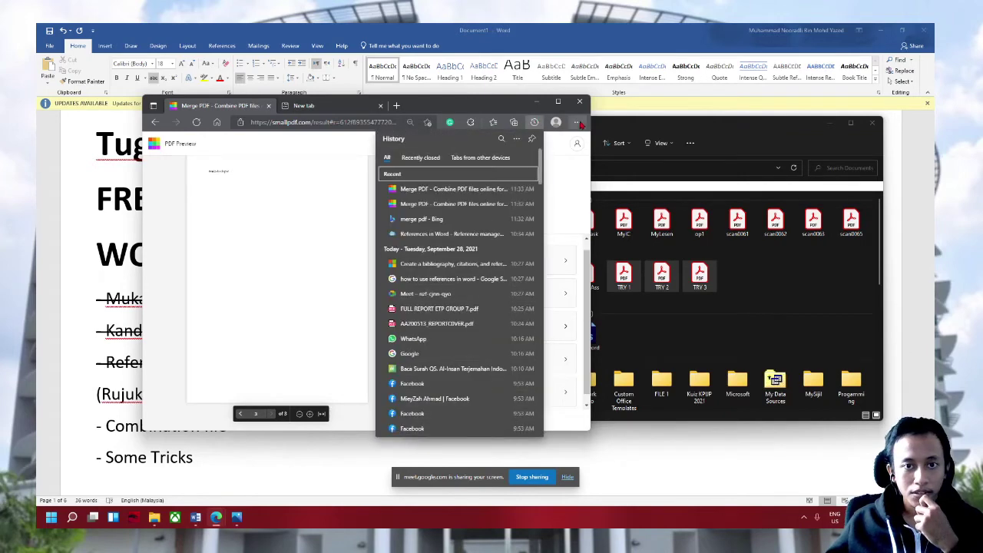
{"action": "left_click", "coordinate": [577, 121]}
{"action": "left_click", "coordinate": [492, 250]}
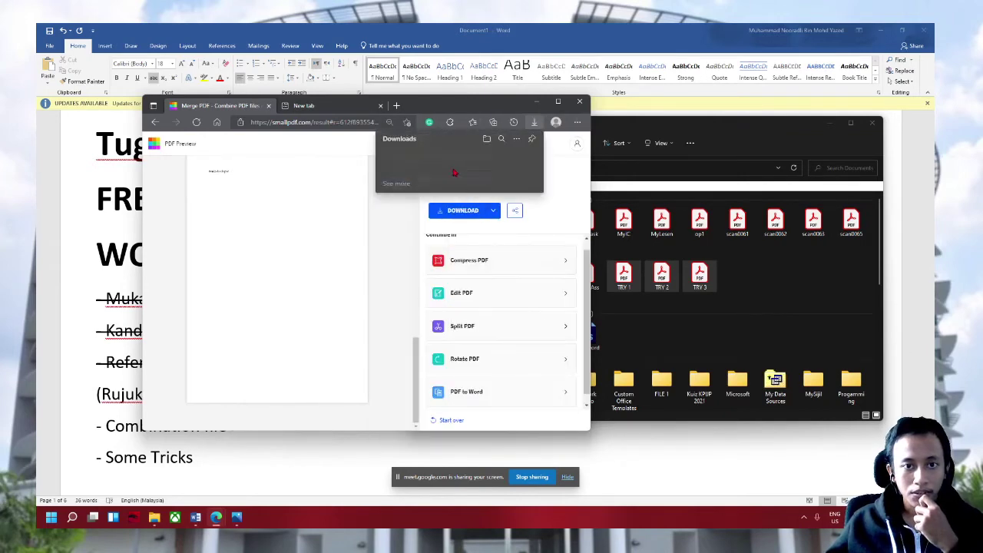
{"action": "left_click", "coordinate": [438, 158]}
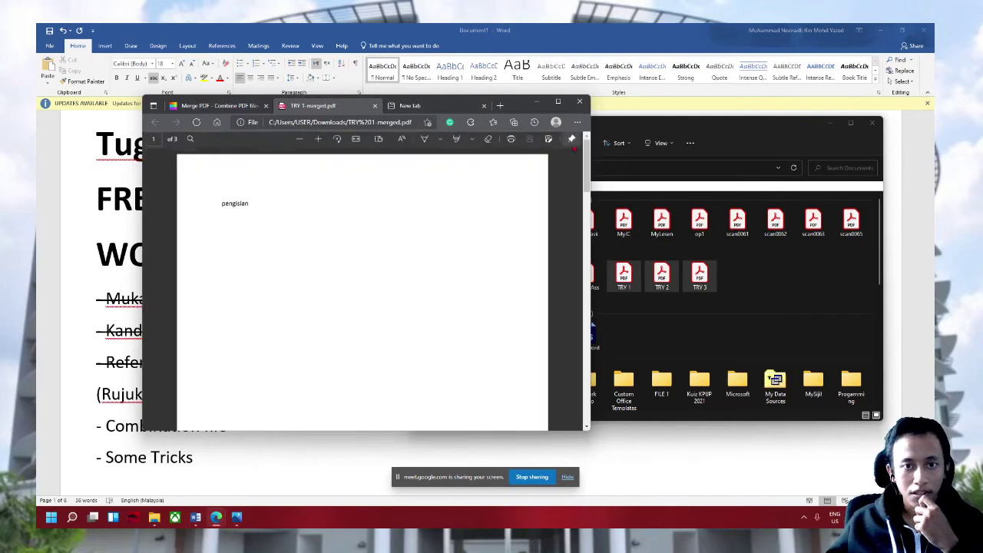
Maximize Edge, review pages 1–3 of the merged PDF, then switch back to Word
{"action": "left_click", "coordinate": [558, 102]}
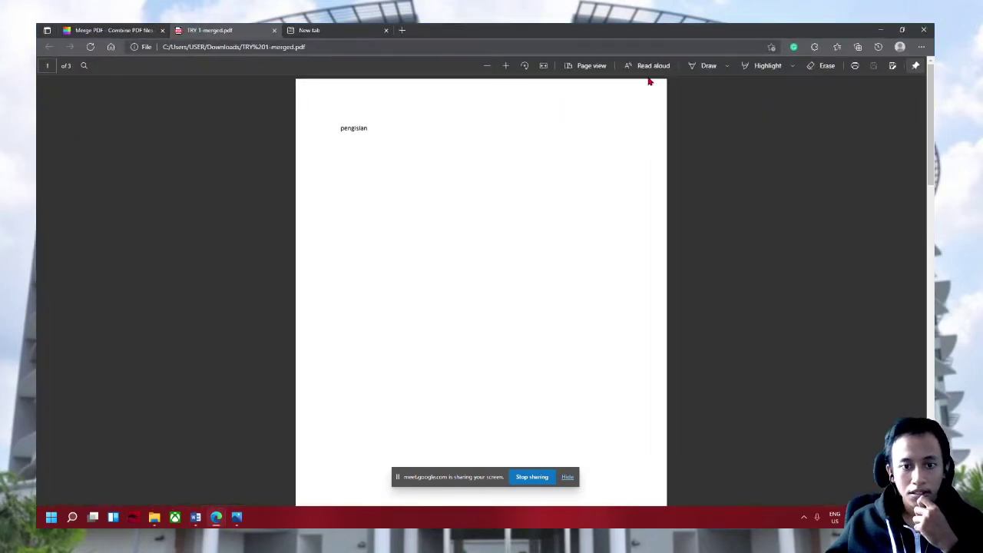
{"action": "left_click", "coordinate": [568, 477]}
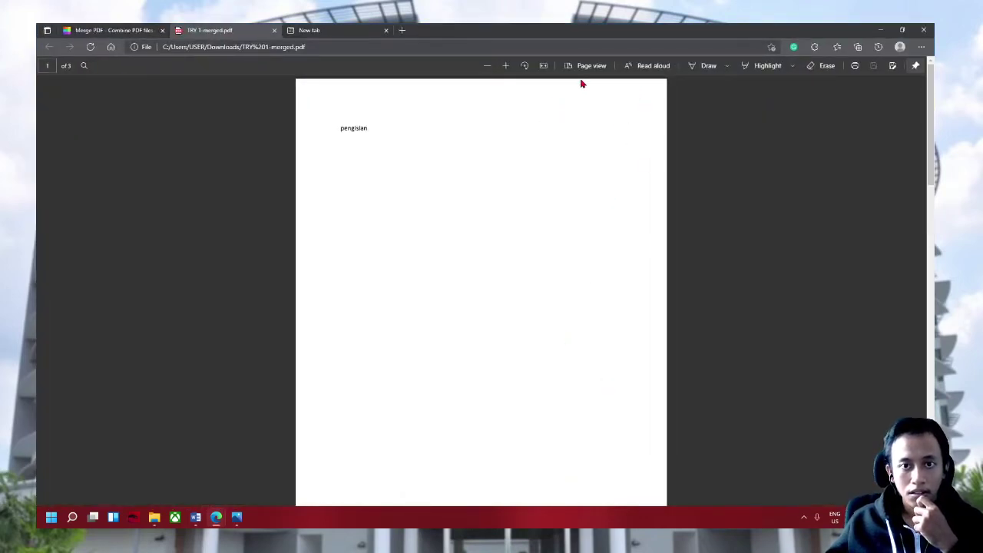
{"action": "scroll", "coordinate": [561, 121], "scroll_direction": "down", "scroll_amount": 2}
{"action": "scroll", "coordinate": [454, 126], "scroll_direction": "up", "scroll_amount": 2}
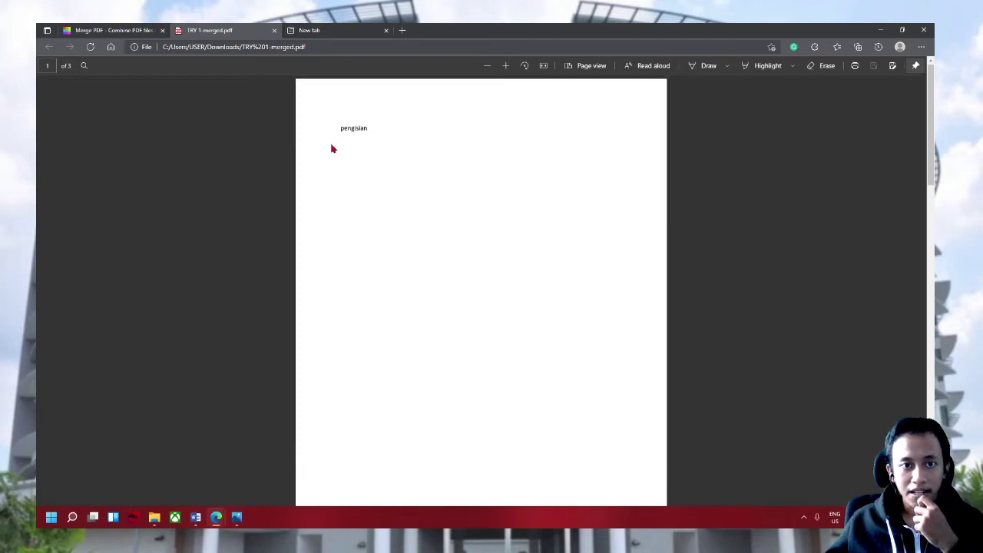
{"action": "scroll", "coordinate": [568, 316], "scroll_direction": "down", "scroll_amount": 2}
{"action": "scroll", "coordinate": [505, 331], "scroll_direction": "down", "scroll_amount": 1}
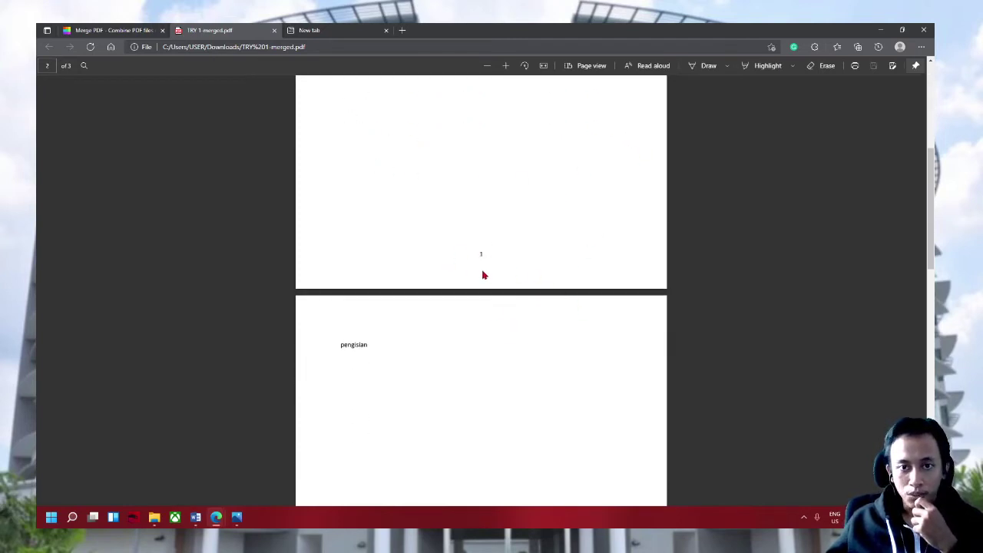
{"action": "scroll", "coordinate": [484, 280], "scroll_direction": "up", "scroll_amount": 1}
{"action": "scroll", "coordinate": [492, 285], "scroll_direction": "up", "scroll_amount": 1}
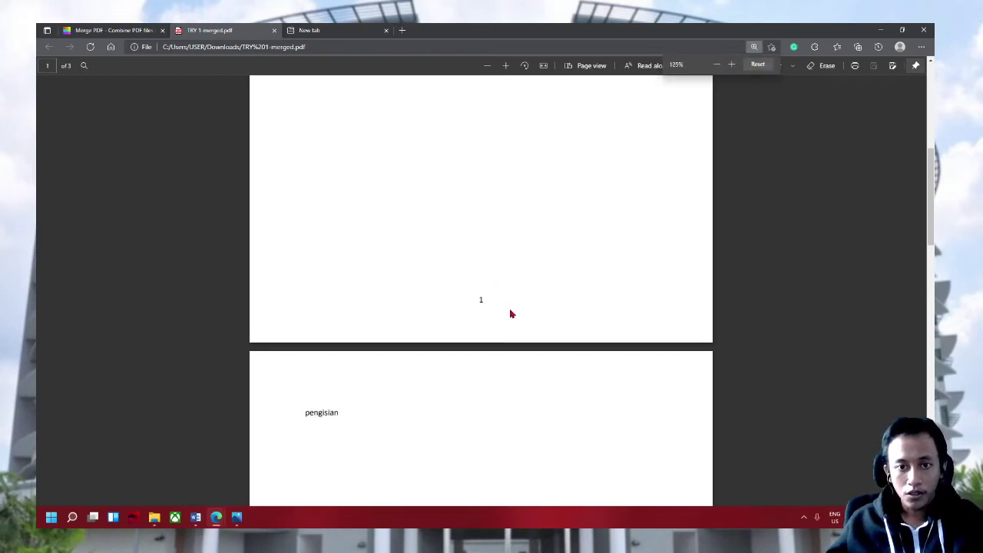
{"action": "scroll", "coordinate": [511, 313], "scroll_direction": "down", "scroll_amount": 1}
{"action": "scroll", "coordinate": [485, 296], "scroll_direction": "down", "scroll_amount": 2}
{"action": "scroll", "coordinate": [414, 305], "scroll_direction": "down", "scroll_amount": 1}
{"action": "scroll", "coordinate": [463, 312], "scroll_direction": "down", "scroll_amount": 4}
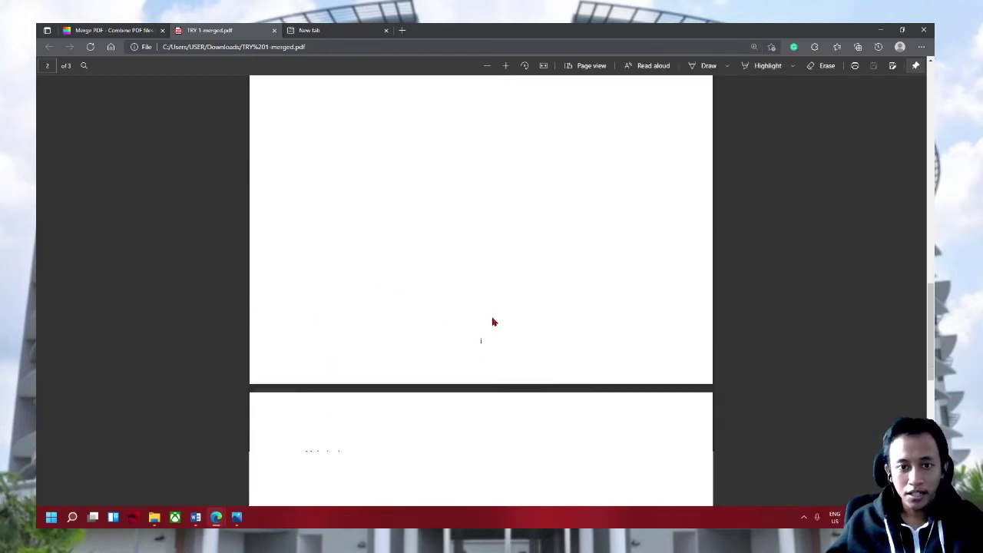
{"action": "scroll", "coordinate": [495, 307], "scroll_direction": "down", "scroll_amount": 4}
{"action": "scroll", "coordinate": [497, 277], "scroll_direction": "up", "scroll_amount": 2}
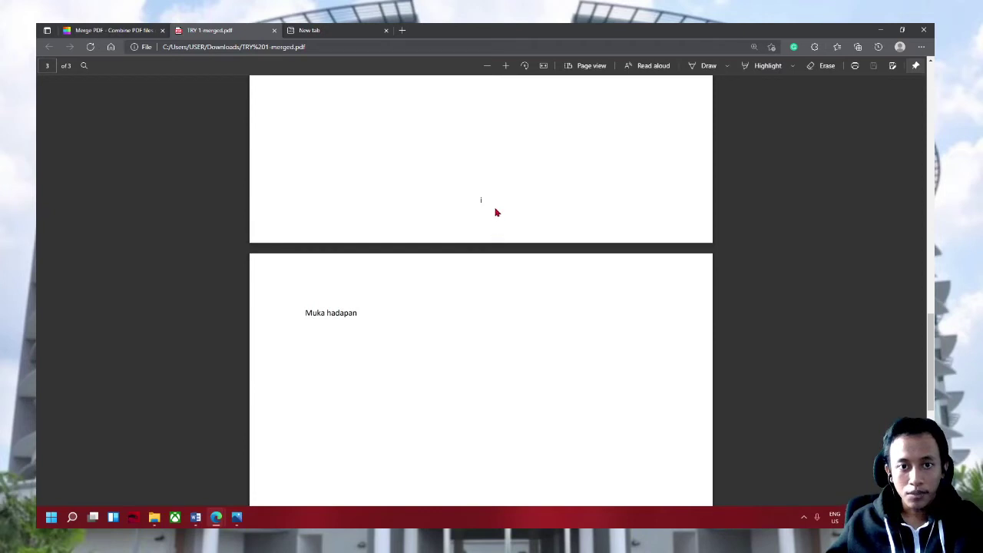
{"action": "scroll", "coordinate": [496, 212], "scroll_direction": "down", "scroll_amount": 3}
{"action": "scroll", "coordinate": [500, 246], "scroll_direction": "down", "scroll_amount": 2}
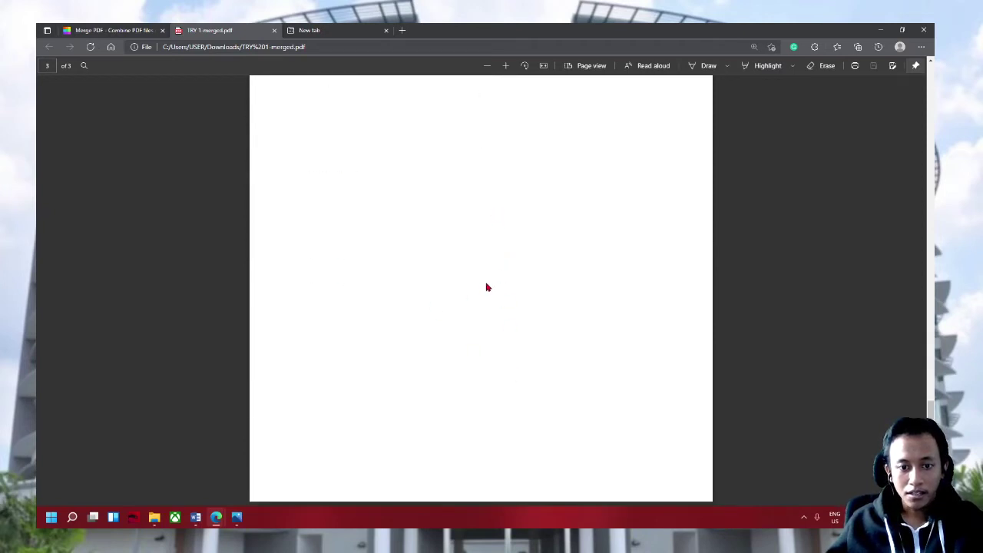
{"action": "scroll", "coordinate": [566, 426], "scroll_direction": "up", "scroll_amount": 1}
{"action": "scroll", "coordinate": [566, 426], "scroll_direction": "up", "scroll_amount": 3}
{"action": "scroll", "coordinate": [566, 425], "scroll_direction": "up", "scroll_amount": 2}
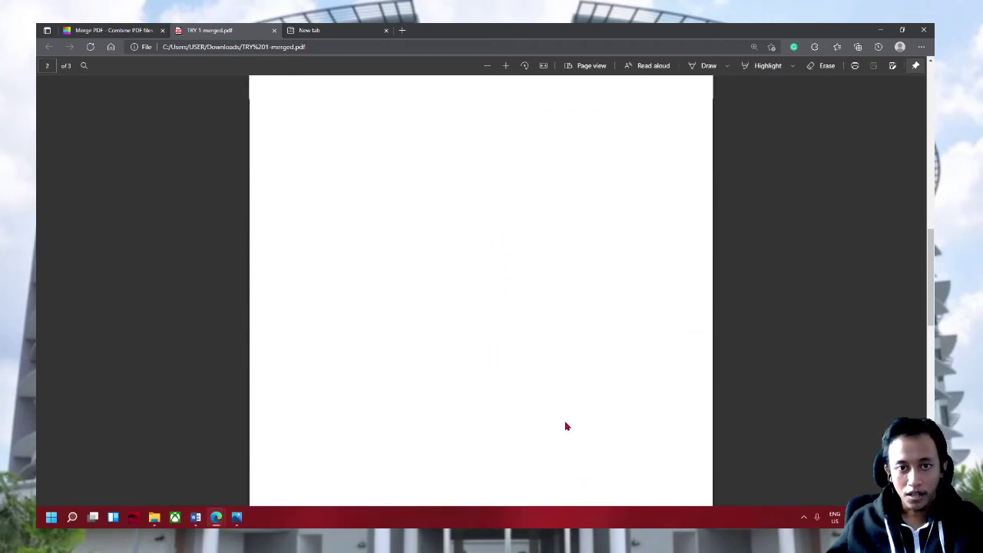
{"action": "scroll", "coordinate": [566, 426], "scroll_direction": "up", "scroll_amount": 2}
{"action": "scroll", "coordinate": [566, 427], "scroll_direction": "up", "scroll_amount": 3}
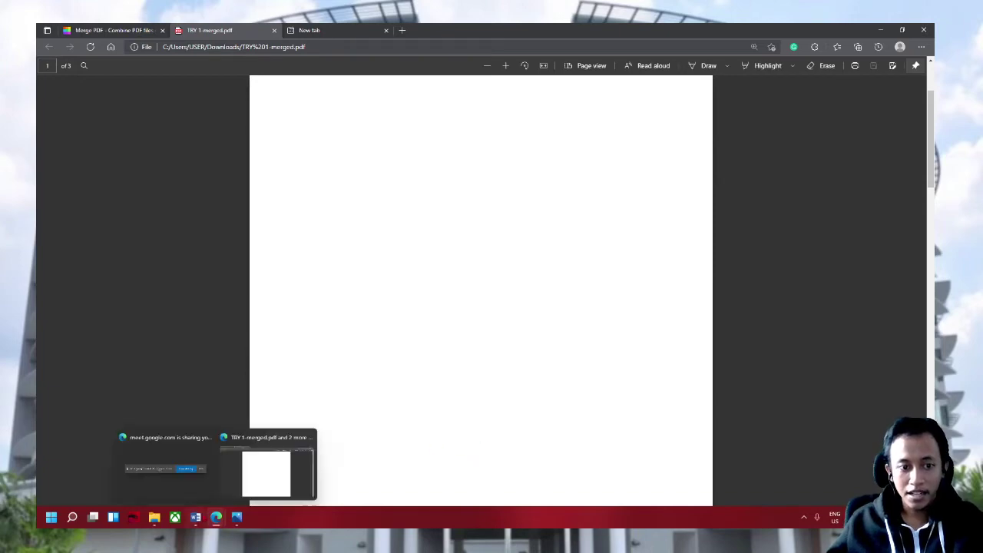
{"action": "left_click", "coordinate": [195, 517]}
Scroll through the Word outline and bring the Documents folder window forward
{"action": "scroll", "coordinate": [483, 304], "scroll_direction": "down", "scroll_amount": 2}
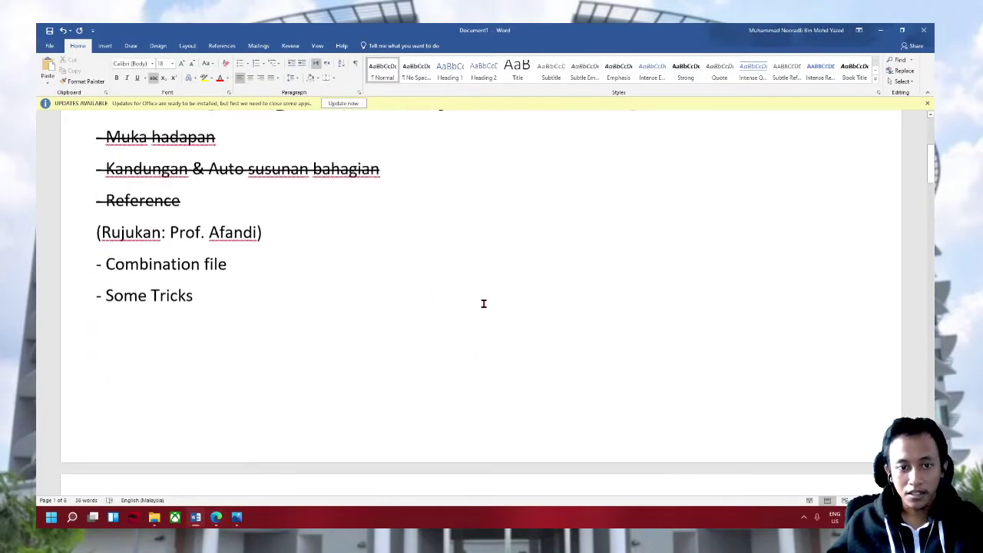
{"action": "scroll", "coordinate": [483, 303], "scroll_direction": "down", "scroll_amount": 3}
{"action": "scroll", "coordinate": [483, 304], "scroll_direction": "down", "scroll_amount": 2}
{"action": "scroll", "coordinate": [489, 429], "scroll_direction": "down", "scroll_amount": 2}
{"action": "scroll", "coordinate": [489, 429], "scroll_direction": "down", "scroll_amount": 1}
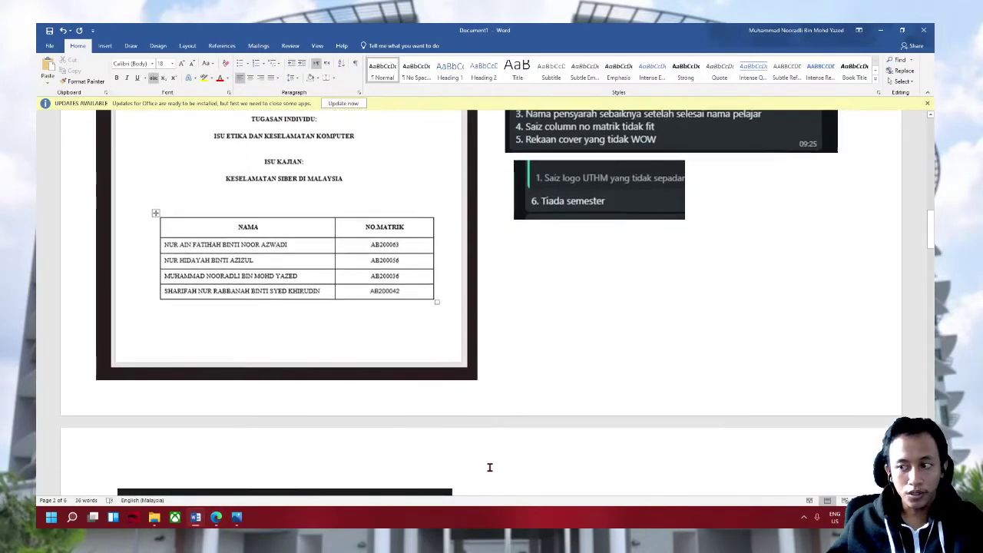
{"action": "scroll", "coordinate": [496, 424], "scroll_direction": "down", "scroll_amount": 3}
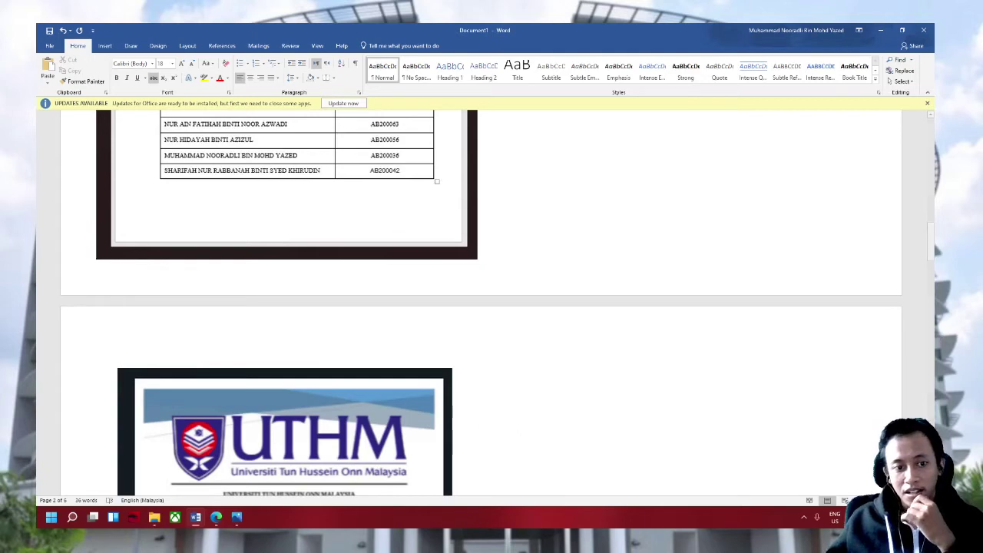
{"action": "key", "text": "alt+Tab"}
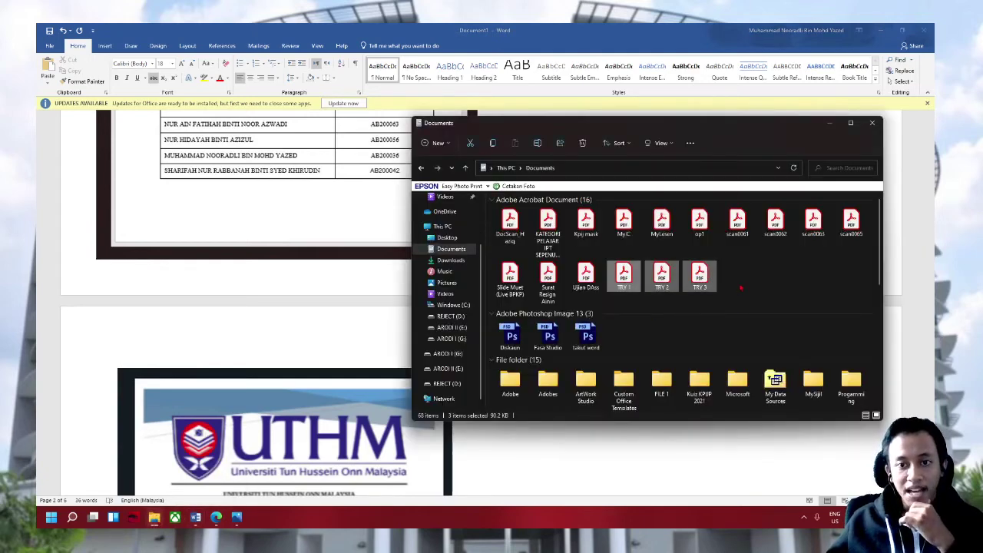
{"action": "scroll", "coordinate": [723, 328], "scroll_direction": "down", "scroll_amount": 10}
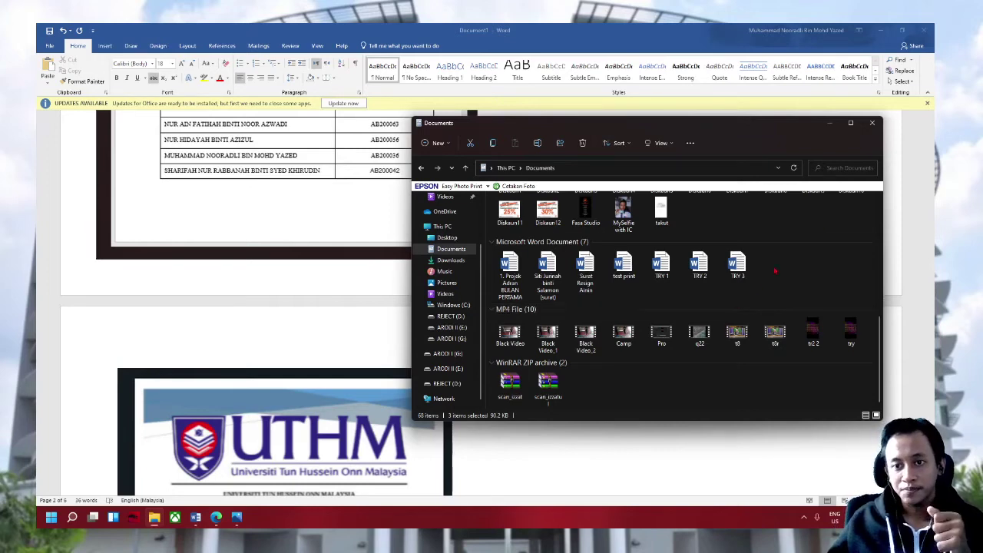
Back in Word, select the '- Some Tricks' line and open Windows search
{"action": "left_click", "coordinate": [422, 493]}
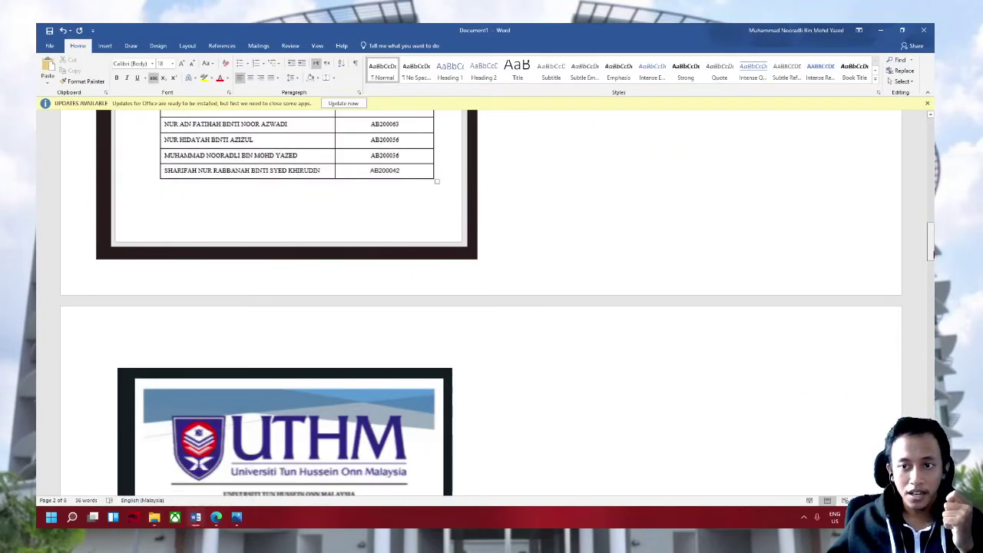
{"action": "left_click_drag", "start_coordinate": [930, 250], "coordinate": [930, 150]}
{"action": "scroll", "coordinate": [220, 407], "scroll_direction": "down", "scroll_amount": 1}
{"action": "scroll", "coordinate": [238, 387], "scroll_direction": "down", "scroll_amount": 1}
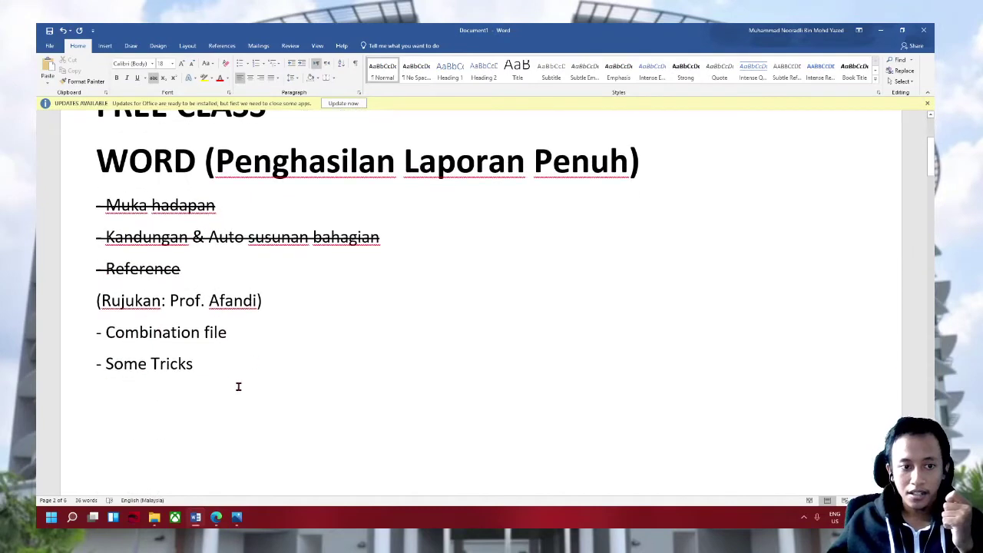
{"action": "left_click", "coordinate": [84, 361]}
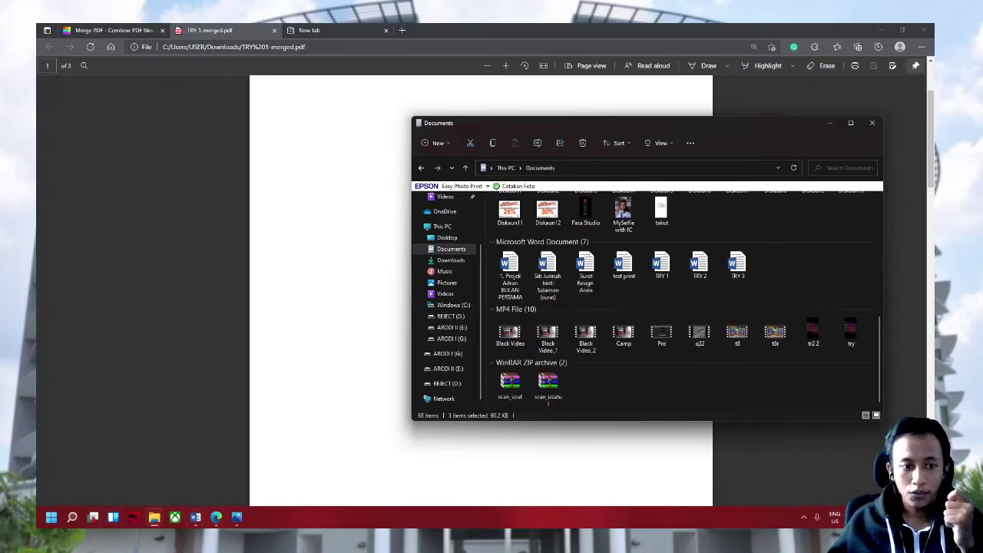
{"action": "left_click", "coordinate": [72, 517]}
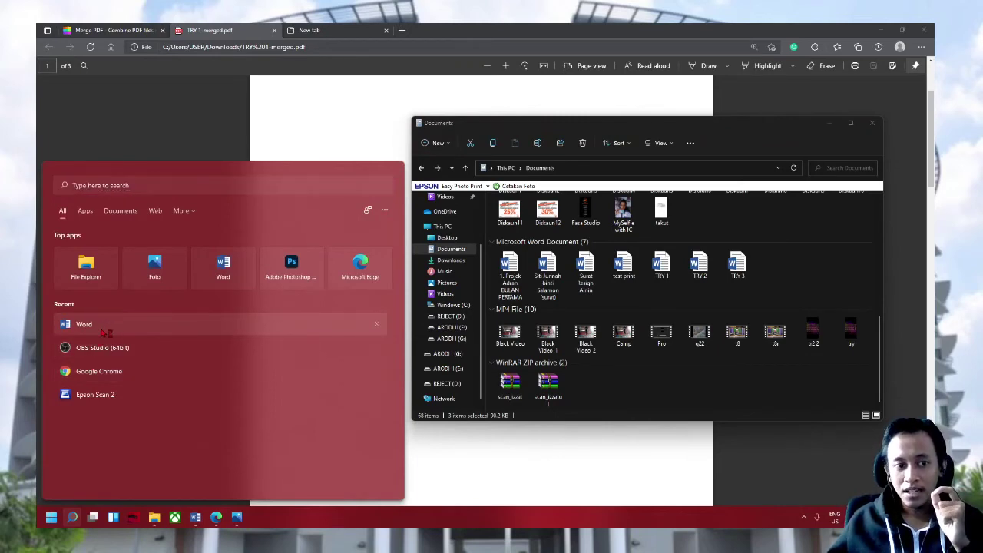
Create a blank Word document at 110% zoom and select Diskaun12 in the Documents folder
{"action": "left_click", "coordinate": [102, 332]}
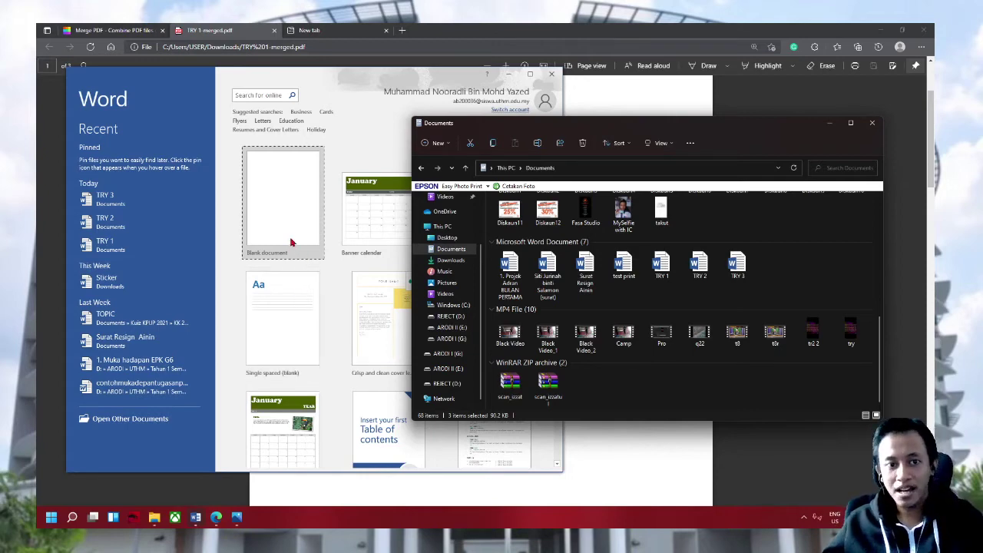
{"action": "left_click", "coordinate": [291, 244]}
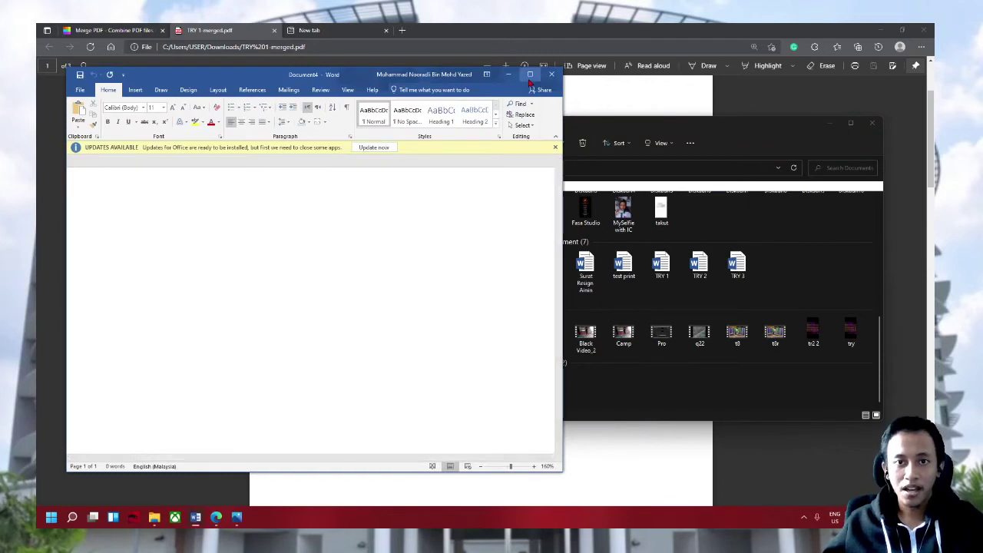
{"action": "left_click", "coordinate": [481, 466]}
{"action": "left_click", "coordinate": [481, 466]}
{"action": "left_click", "coordinate": [480, 466]}
{"action": "left_click", "coordinate": [480, 466]}
{"action": "left_click", "coordinate": [480, 466]}
{"action": "left_click", "coordinate": [718, 262]}
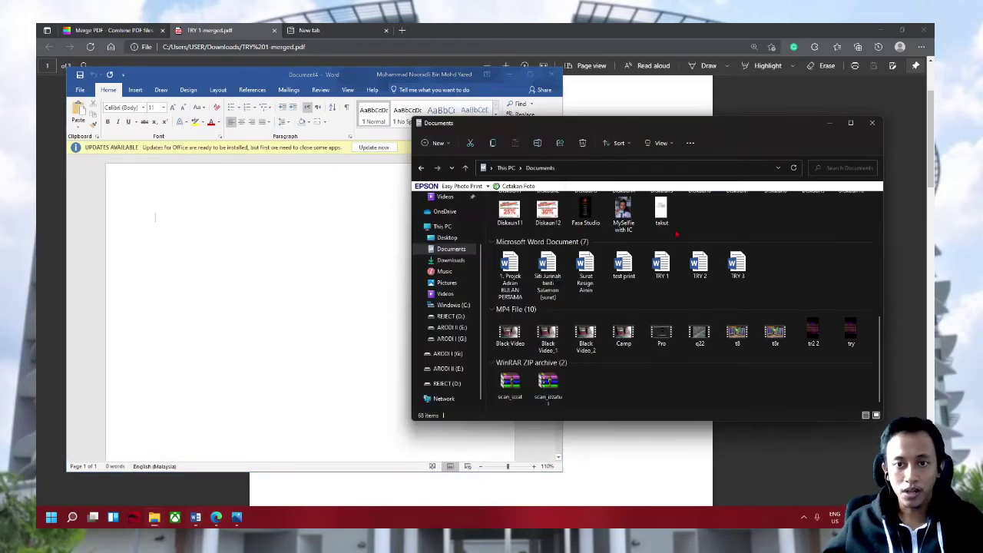
{"action": "left_click", "coordinate": [547, 211]}
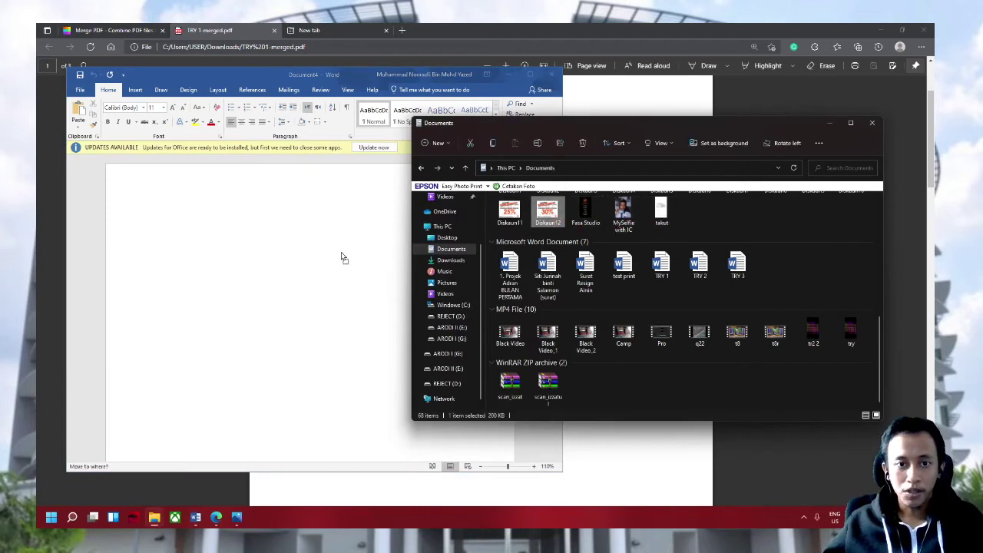
Drag Diskaun12 into the document with Square wrapping and type 'adsadada' beside it
{"action": "left_click_drag", "start_coordinate": [547, 211], "coordinate": [278, 273]}
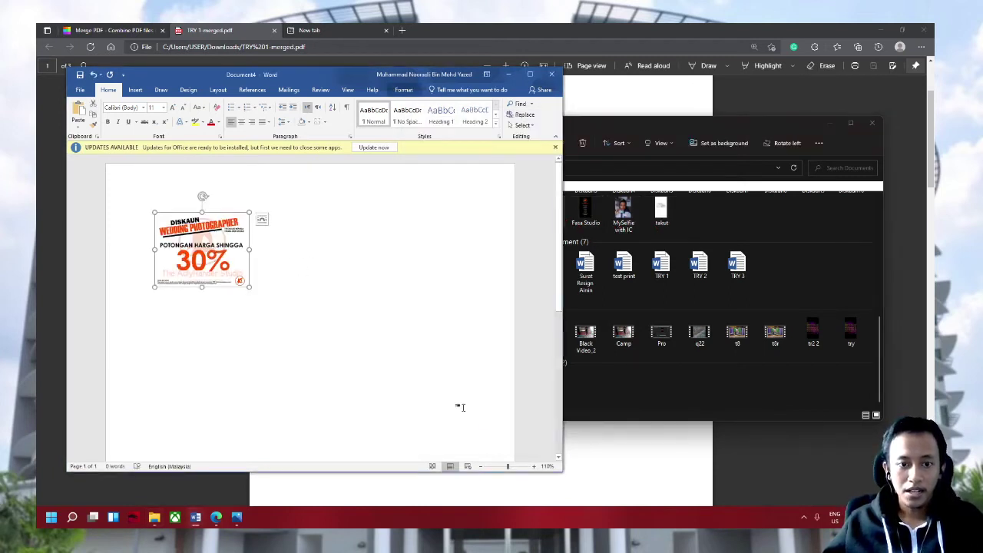
{"action": "left_click", "coordinate": [262, 222]}
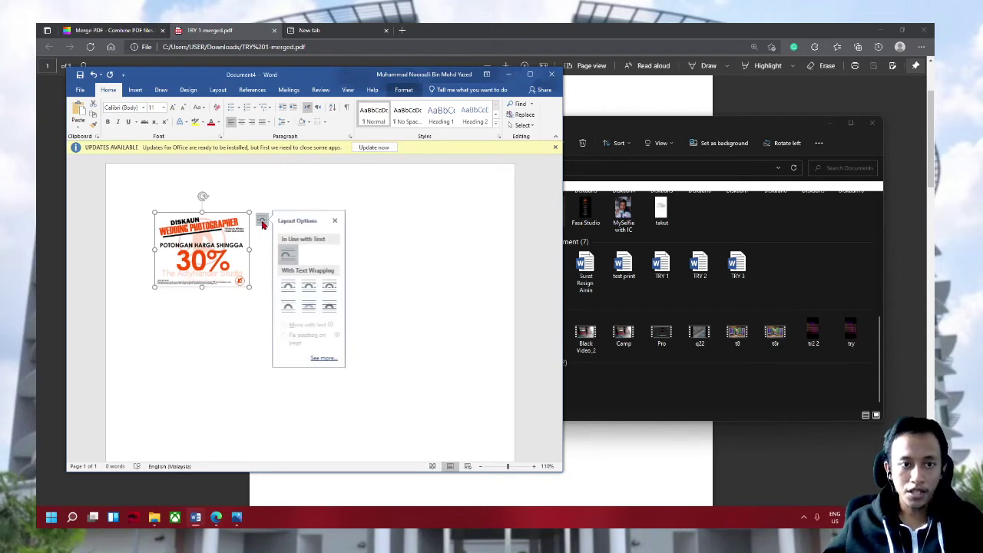
{"action": "left_click", "coordinate": [290, 289]}
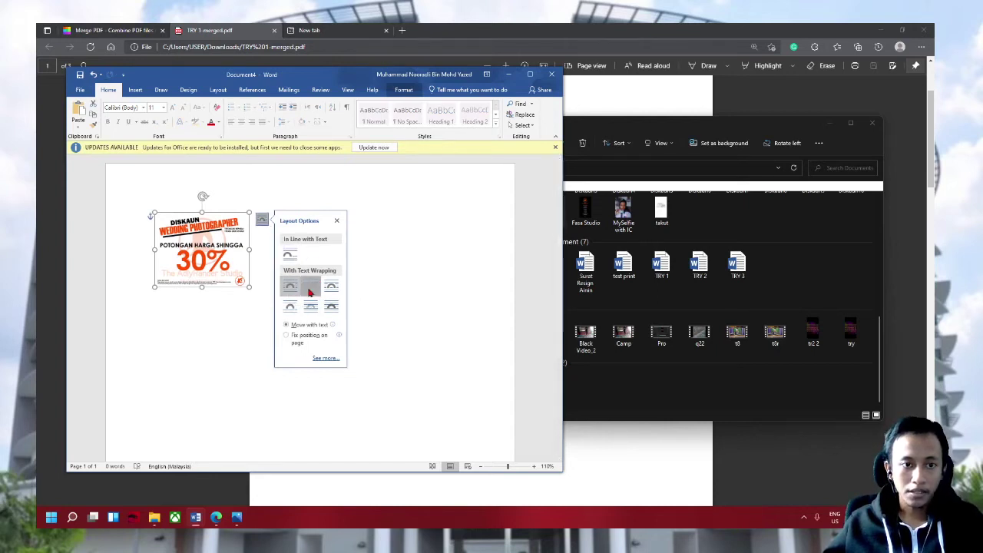
{"action": "mouse_move", "coordinate": [186, 246]}
{"action": "left_mouse_down"}
{"action": "mouse_move", "coordinate": [273, 243]}
{"action": "mouse_move", "coordinate": [285, 299]}
{"action": "left_mouse_up"}
{"action": "left_click_drag", "start_coordinate": [229, 346], "coordinate": [198, 363]}
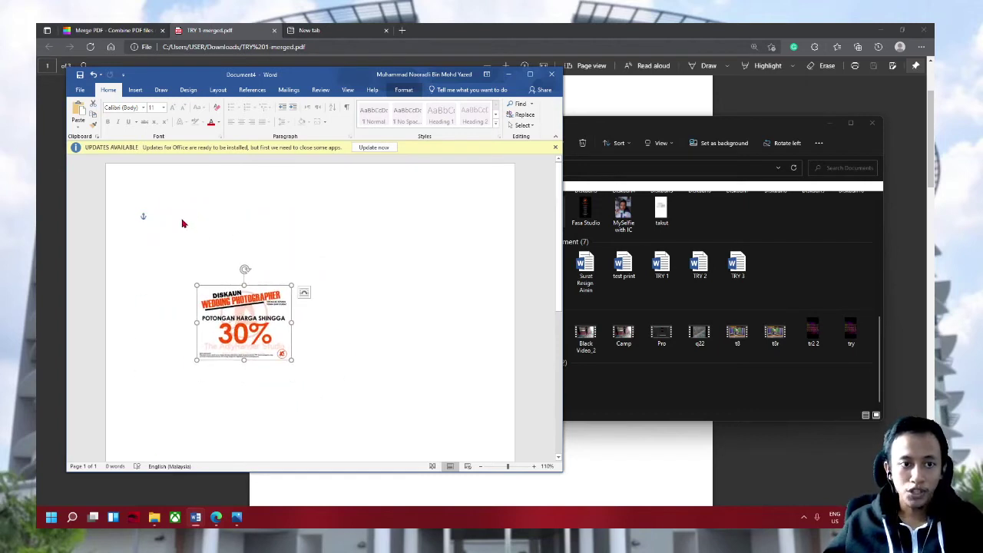
{"action": "left_click", "coordinate": [157, 223]}
{"action": "type", "text": "adsadada"}
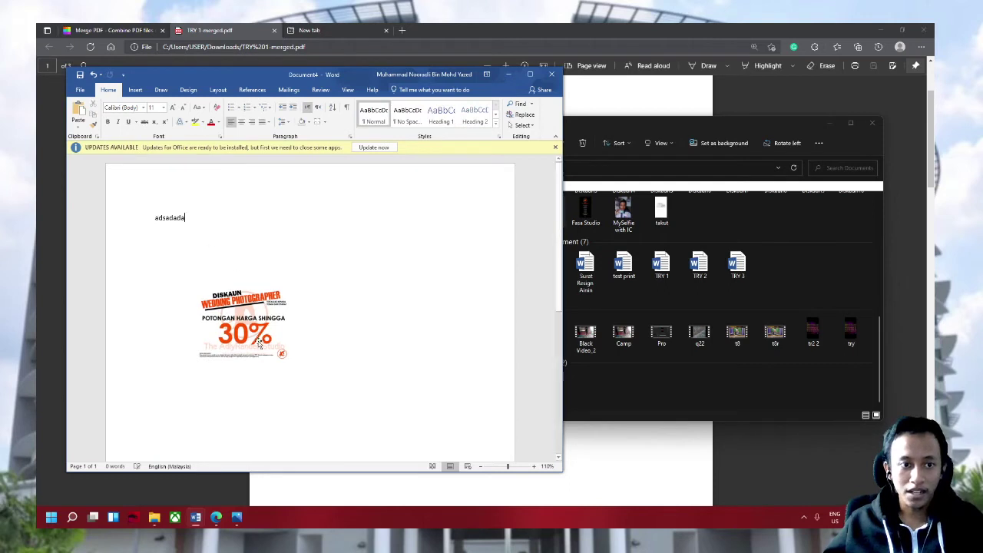
{"action": "mouse_move", "coordinate": [259, 343]}
{"action": "left_mouse_down"}
{"action": "mouse_move", "coordinate": [265, 260]}
{"action": "mouse_move", "coordinate": [264, 284]}
{"action": "left_mouse_up"}
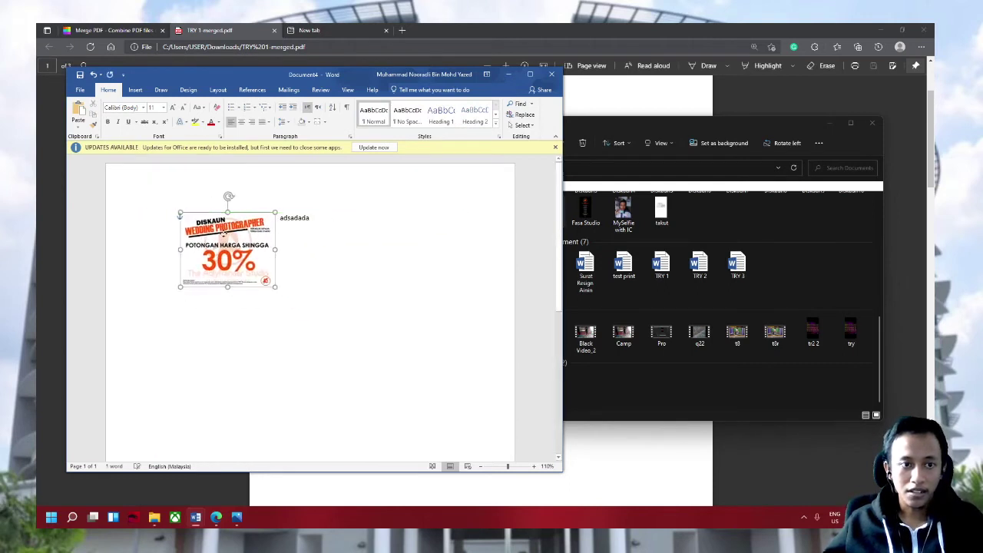
Set the image In Line with Text beside 'adsadada' and add 'sdasdasdas' to the line
{"action": "left_click", "coordinate": [314, 274]}
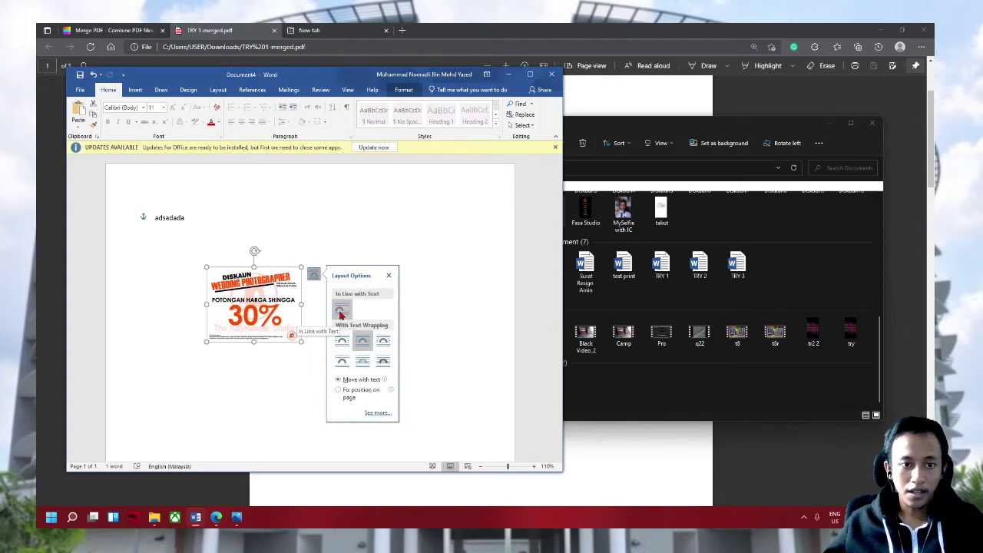
{"action": "left_click", "coordinate": [340, 315]}
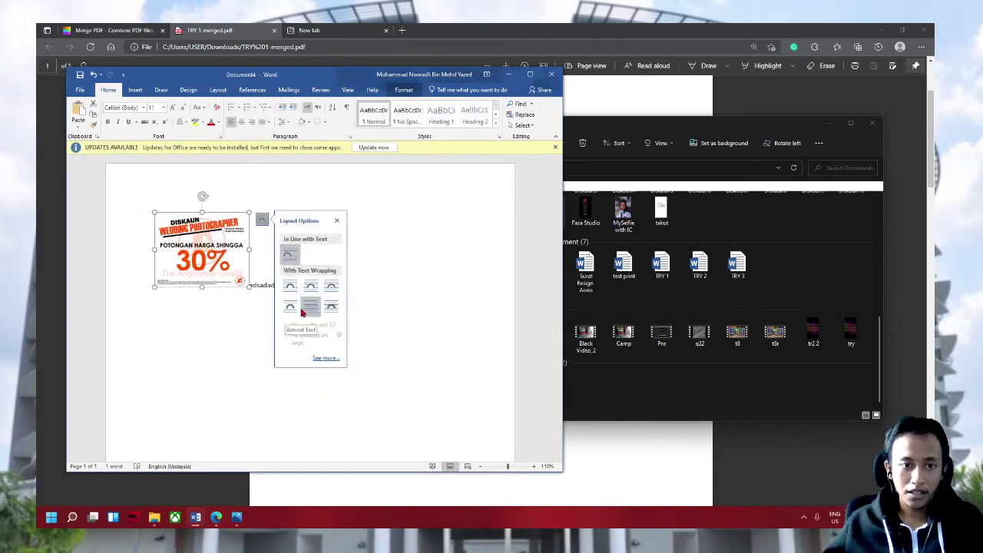
{"action": "left_click_drag", "start_coordinate": [201, 253], "coordinate": [314, 384]}
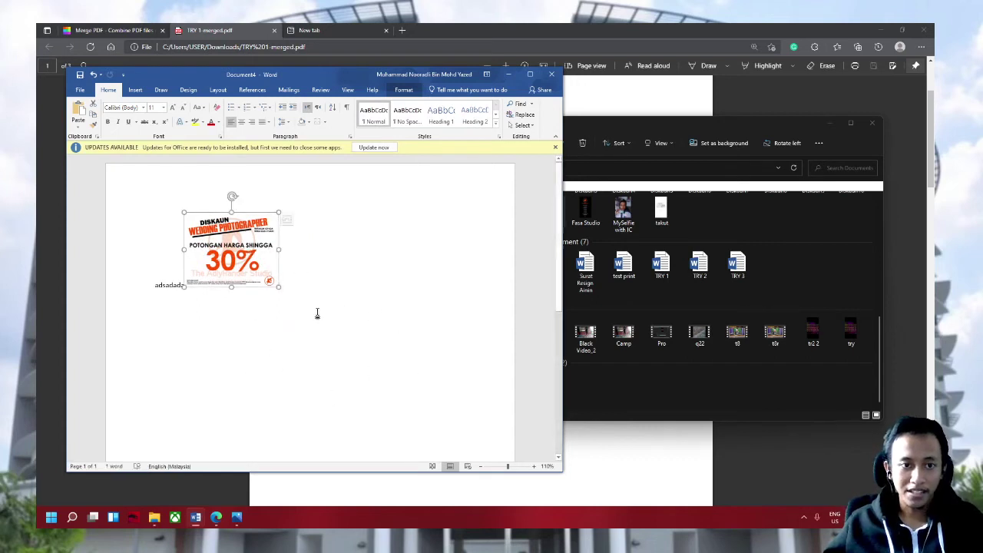
{"action": "left_click", "coordinate": [414, 307]}
{"action": "left_click", "coordinate": [264, 283]}
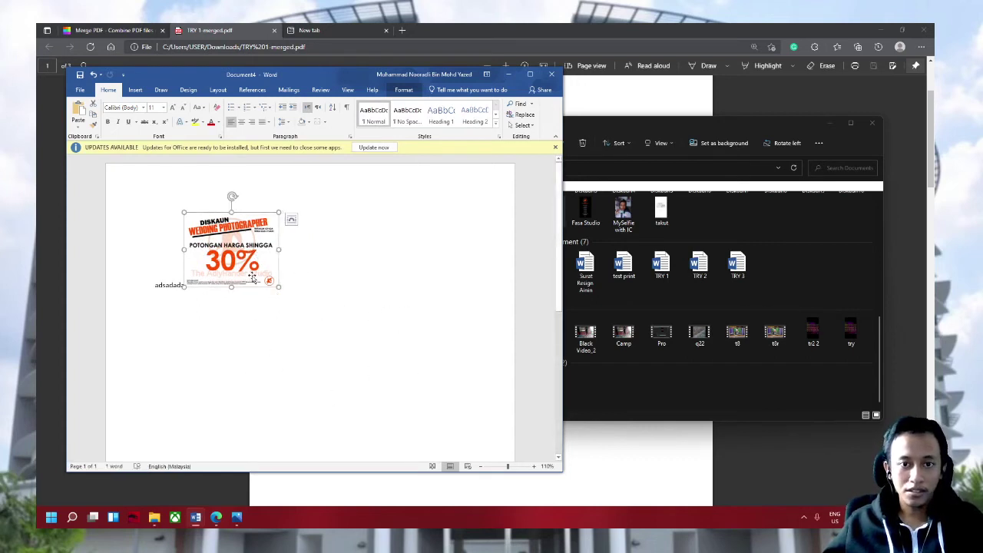
{"action": "left_click", "coordinate": [340, 303]}
{"action": "type", "text": "sdasdasdas"}
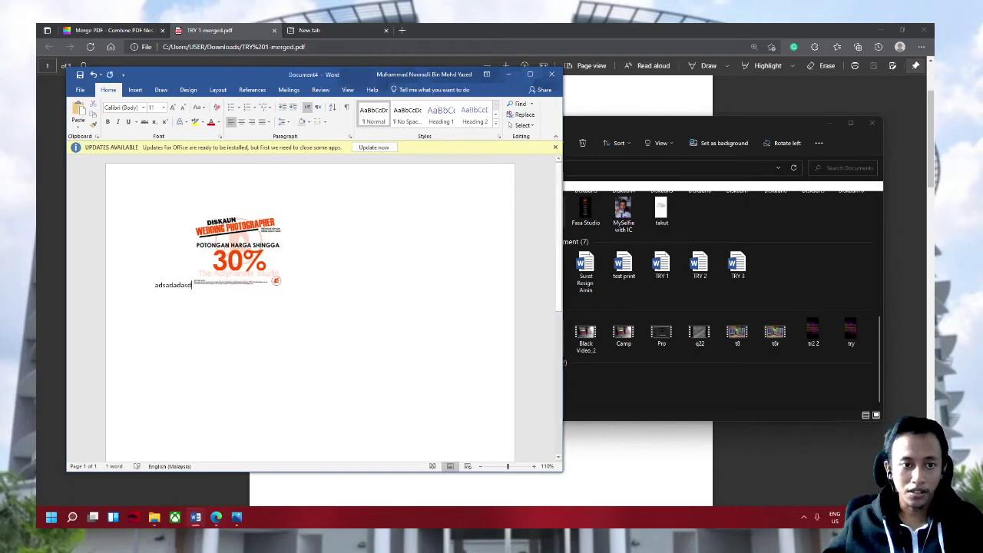
{"action": "left_click", "coordinate": [290, 252]}
{"action": "left_click", "coordinate": [326, 220]}
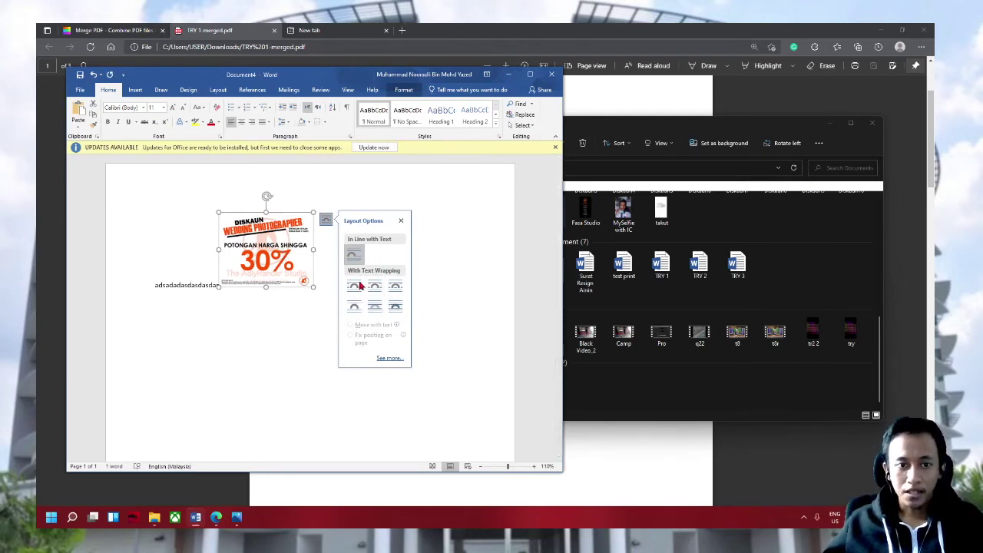
Change the poster's text wrapping from Square to Tight to Through
{"action": "left_click", "coordinate": [355, 286]}
{"action": "left_click", "coordinate": [375, 289]}
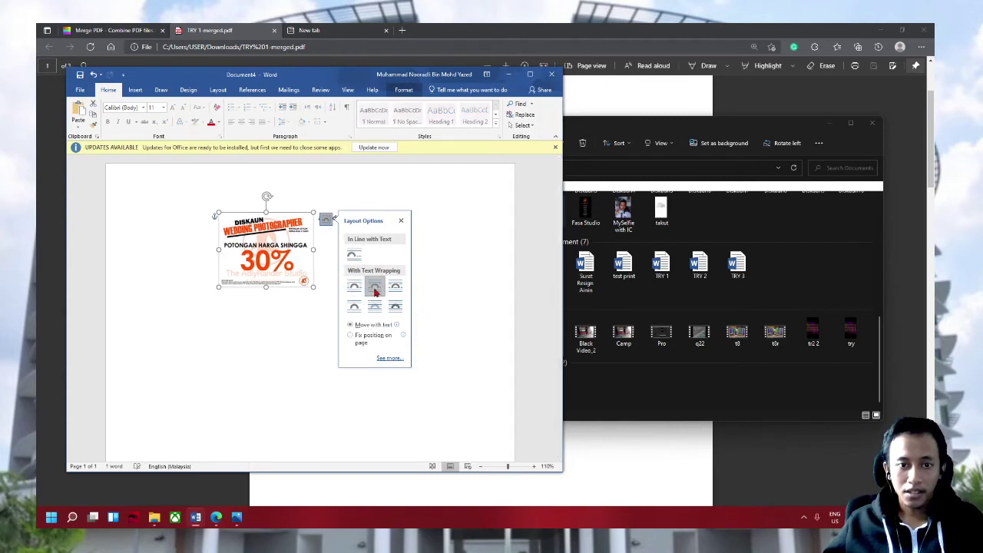
{"action": "left_click", "coordinate": [394, 287]}
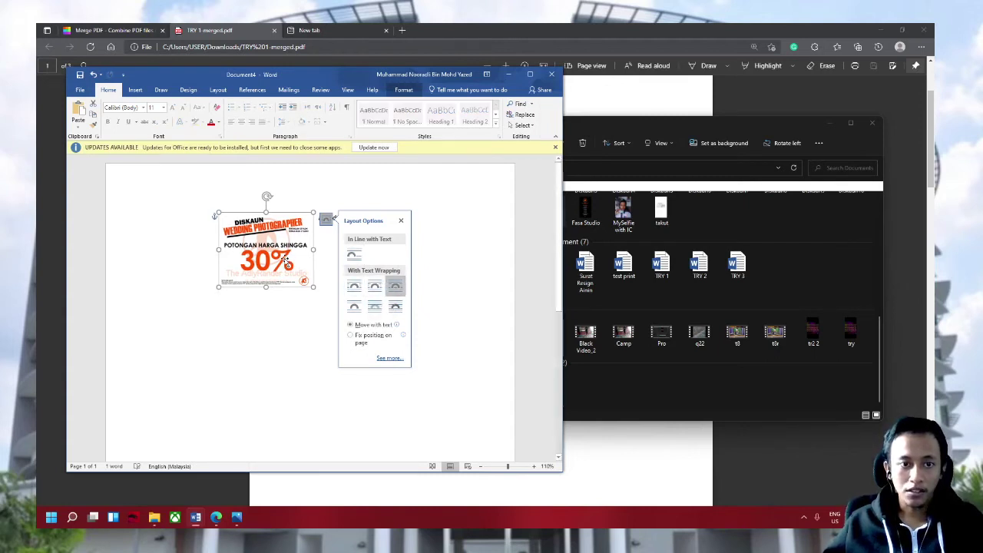
Move the poster to mid-page below the text line and enlarge it
{"action": "left_click_drag", "start_coordinate": [286, 262], "coordinate": [292, 292]}
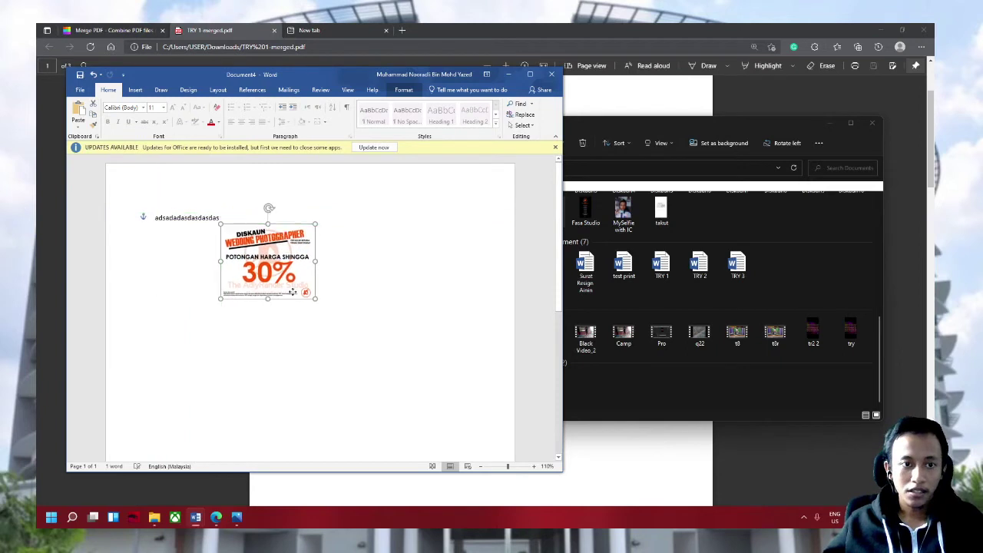
{"action": "mouse_move", "coordinate": [292, 292]}
{"action": "left_mouse_down"}
{"action": "mouse_move", "coordinate": [333, 373]}
{"action": "mouse_move", "coordinate": [391, 289]}
{"action": "left_mouse_up"}
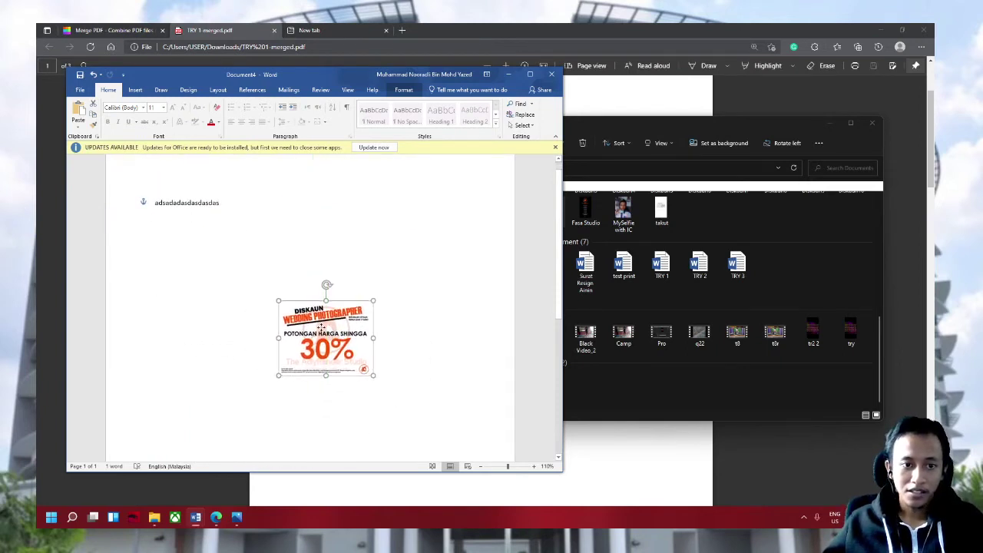
{"action": "left_click_drag", "start_coordinate": [331, 321], "coordinate": [323, 330]}
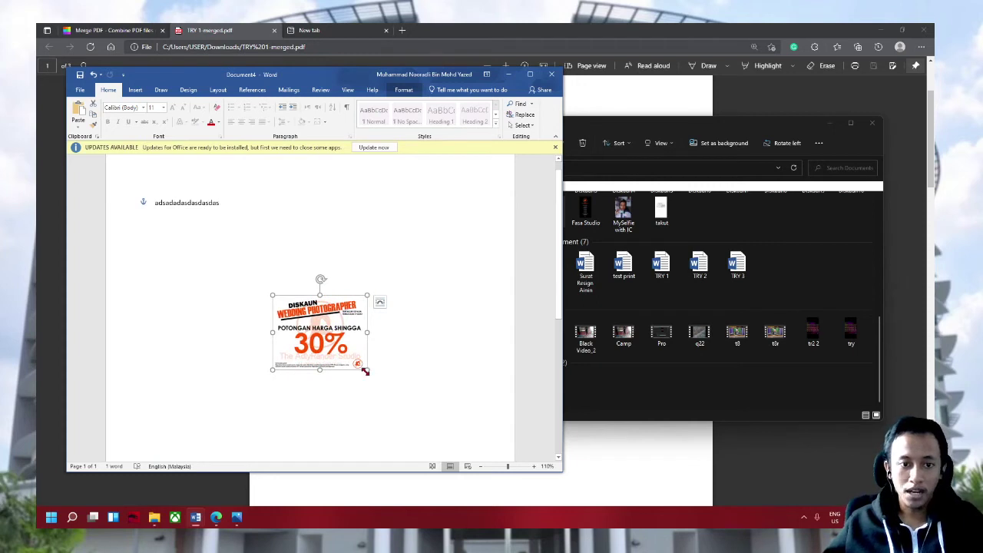
{"action": "mouse_move", "coordinate": [366, 371]}
{"action": "left_mouse_down"}
{"action": "mouse_move", "coordinate": [426, 398]}
{"action": "mouse_move", "coordinate": [391, 391]}
{"action": "left_mouse_up"}
{"action": "left_click", "coordinate": [408, 279]}
{"action": "left_click", "coordinate": [355, 256]}
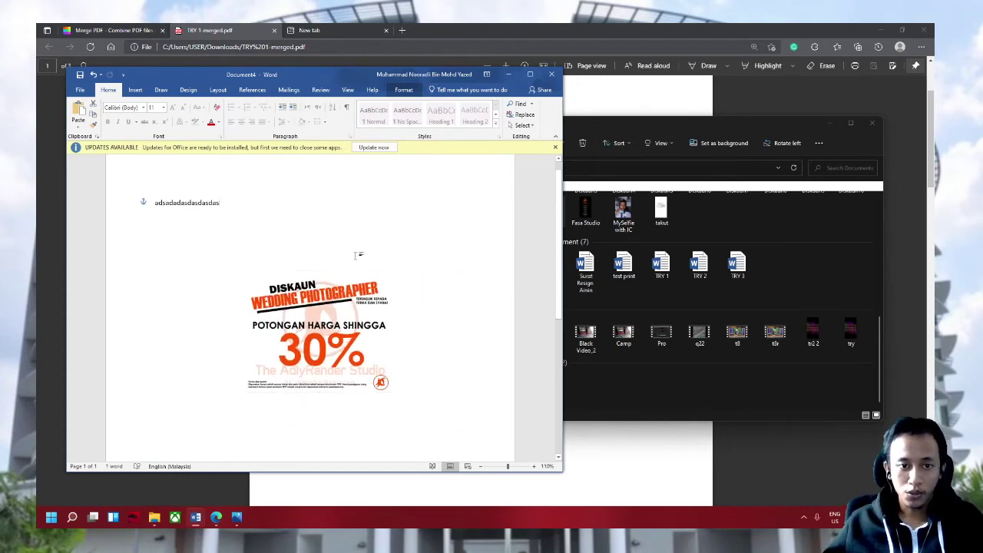
{"action": "scroll", "coordinate": [356, 255], "scroll_direction": "down", "scroll_amount": 2}
{"action": "mouse_move", "coordinate": [363, 311]}
{"action": "left_mouse_down"}
{"action": "mouse_move", "coordinate": [350, 294]}
{"action": "mouse_move", "coordinate": [343, 318]}
{"action": "left_mouse_up"}
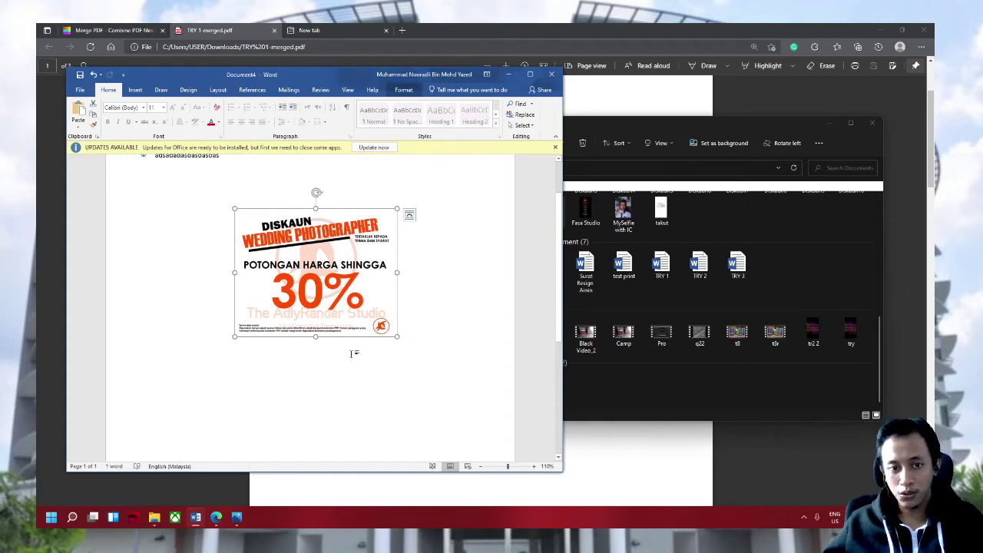
Bring up Insert Caption from the flyer image's right-click menu
{"action": "right_click", "coordinate": [305, 282]}
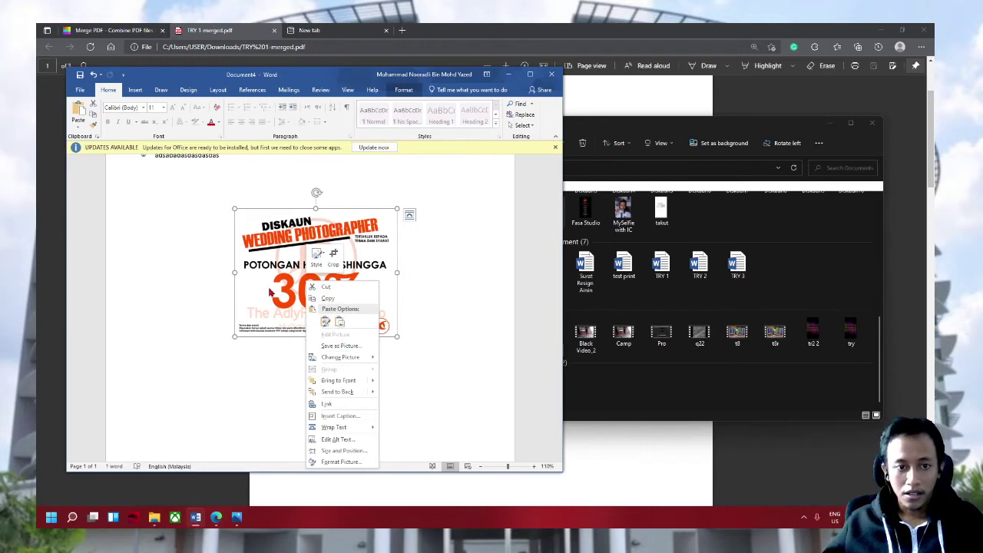
{"action": "right_click", "coordinate": [274, 290]}
{"action": "right_click", "coordinate": [290, 284]}
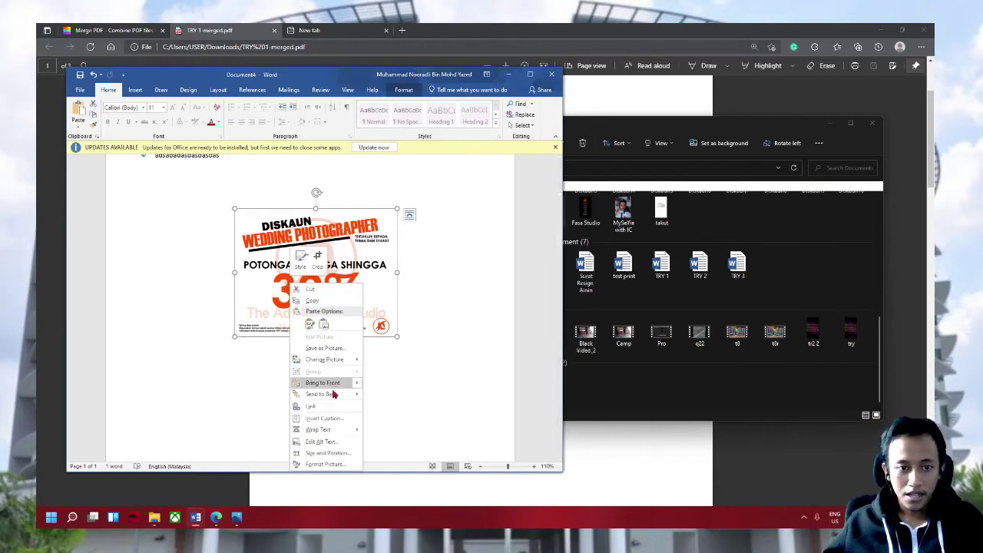
{"action": "left_click", "coordinate": [360, 260]}
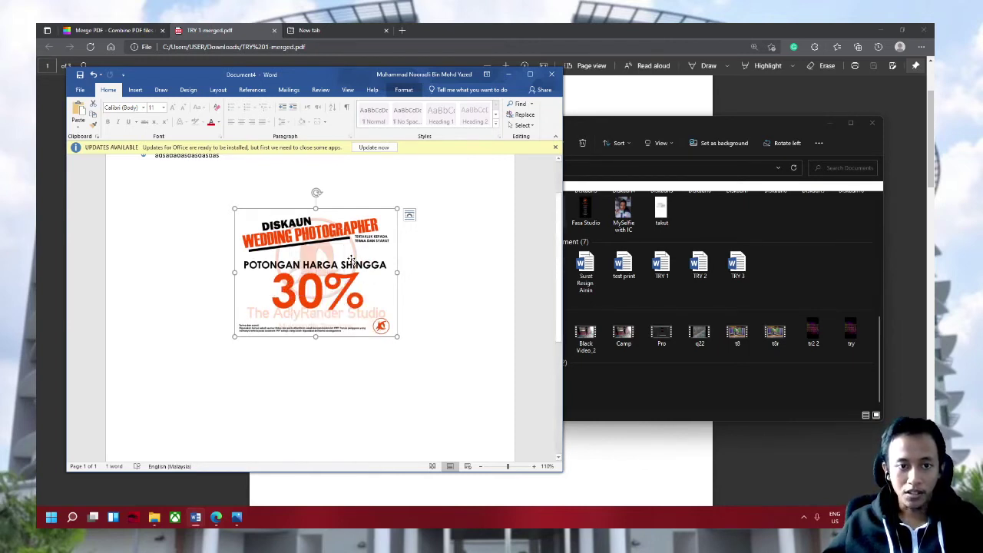
{"action": "right_click", "coordinate": [351, 260]}
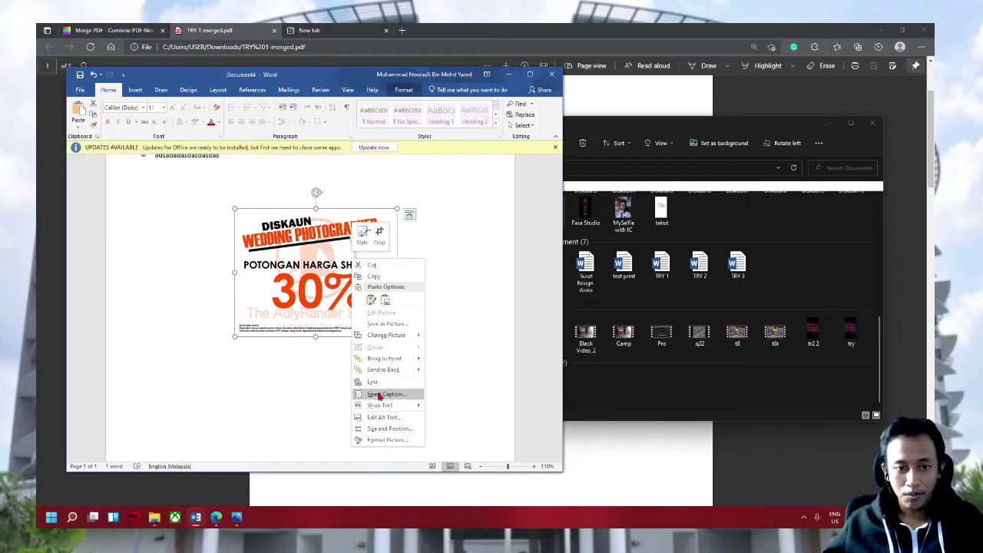
{"action": "left_click", "coordinate": [379, 395]}
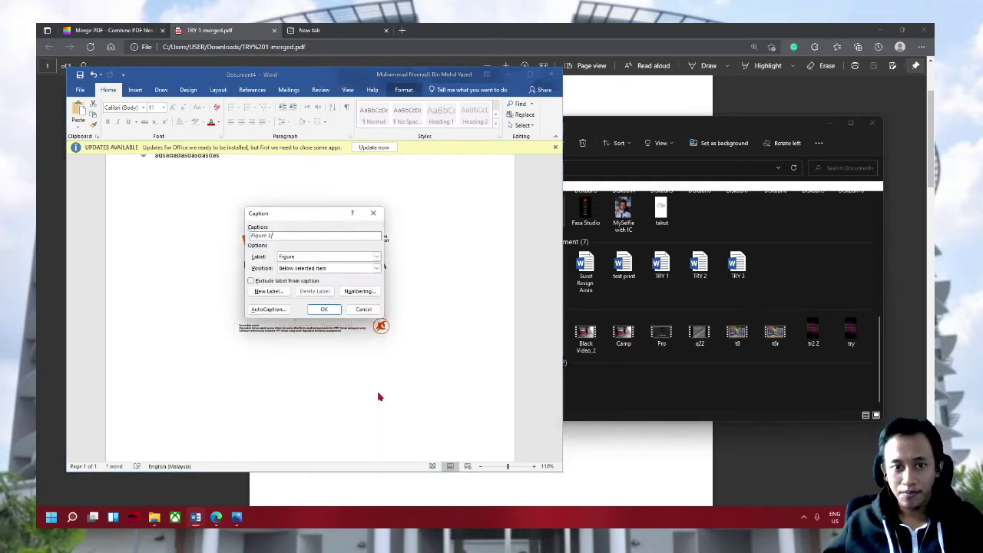
Create the label 'Rajah 1', add 'covid', and insert the caption below the image
{"action": "left_click", "coordinate": [286, 257]}
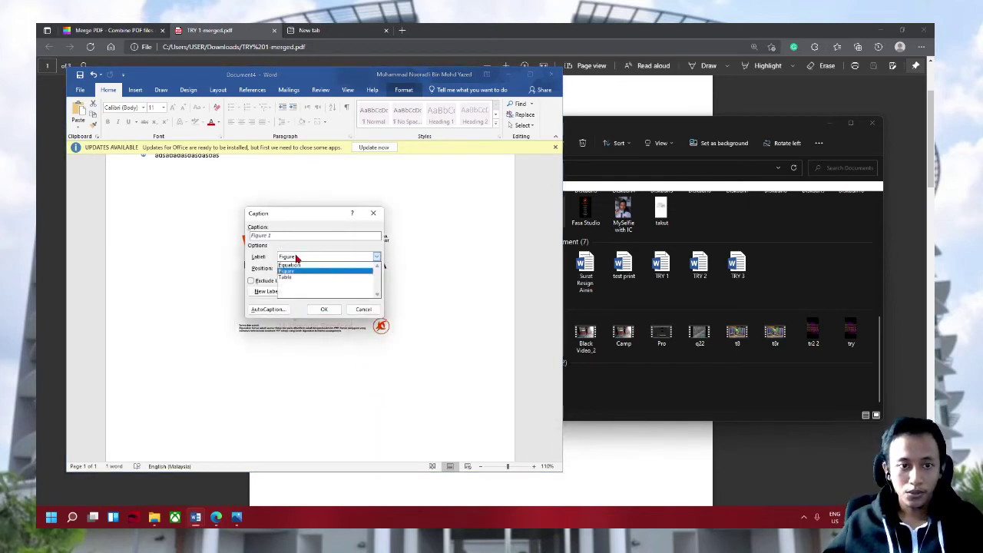
{"action": "left_click", "coordinate": [297, 283]}
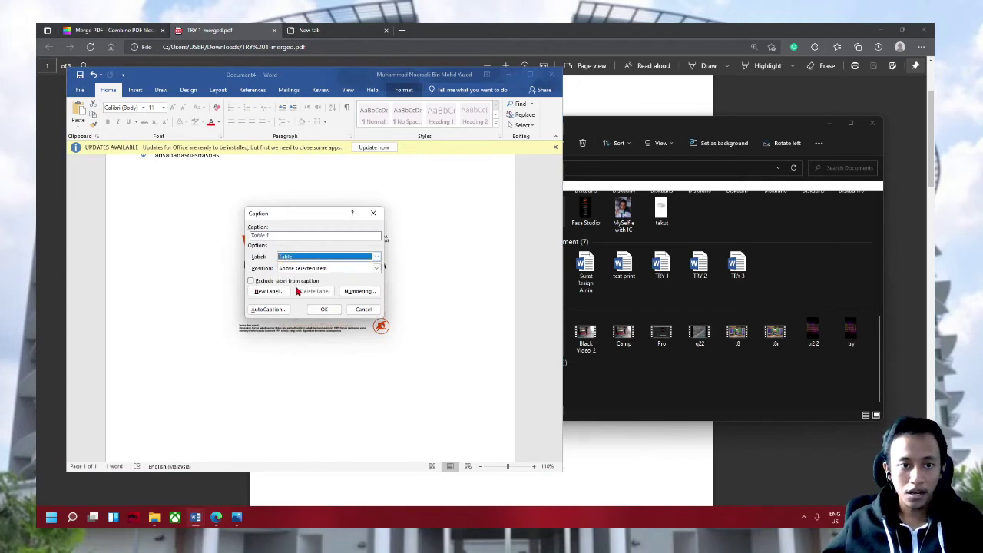
{"action": "left_click", "coordinate": [298, 261]}
{"action": "left_click", "coordinate": [301, 279]}
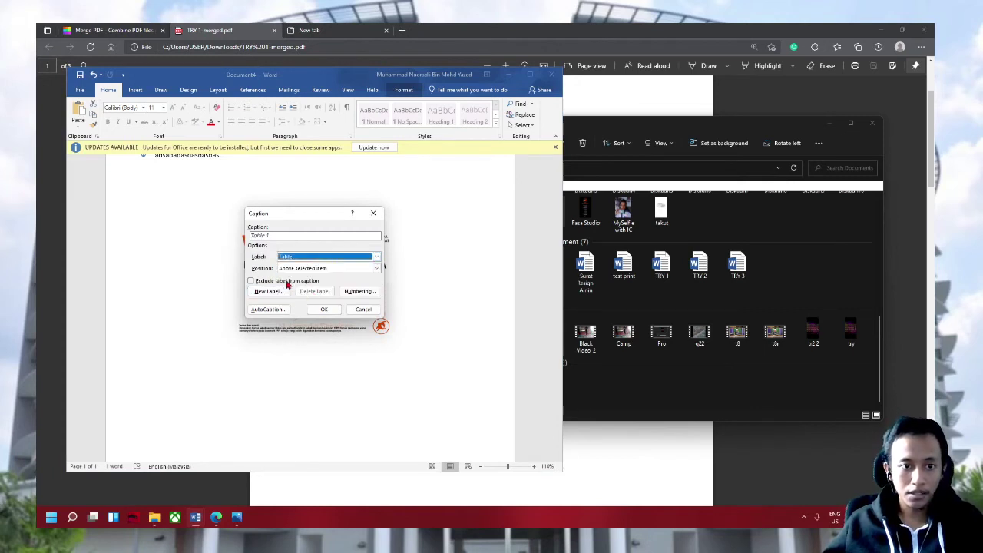
{"action": "left_click", "coordinate": [278, 293]}
{"action": "type", "text": "Raja"}
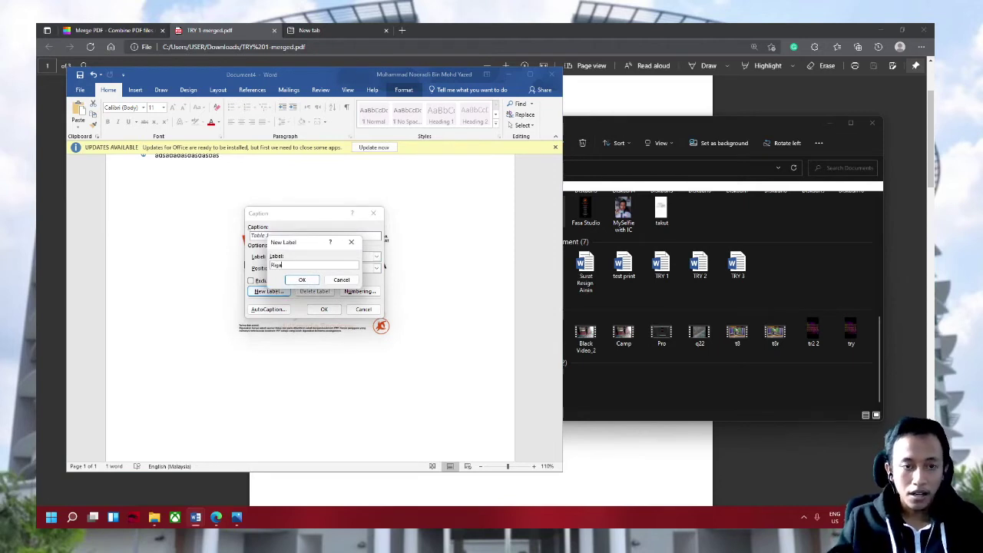
{"action": "type", "text": "h 1"}
{"action": "key", "text": "Return"}
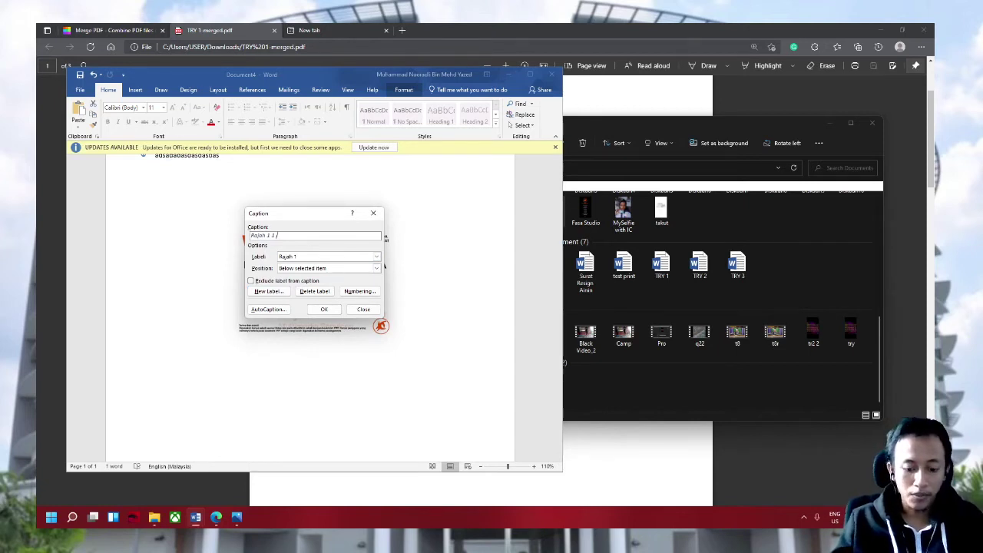
{"action": "type", "text": "d"}
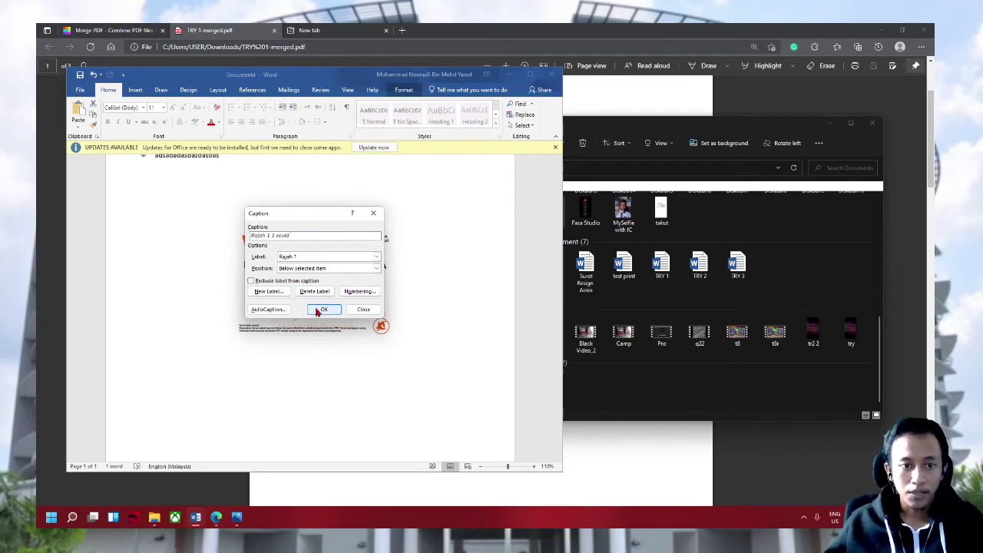
{"action": "left_click", "coordinate": [307, 269]}
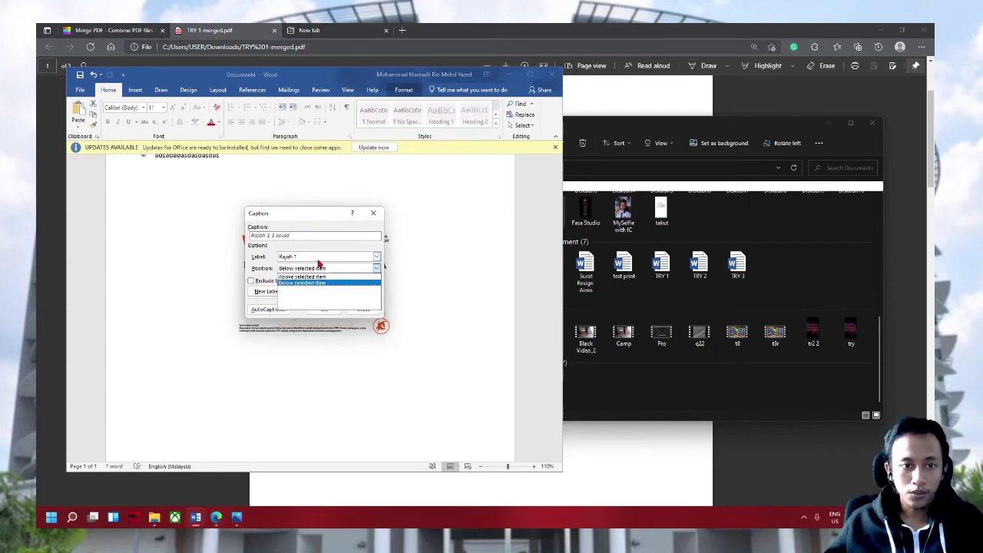
{"action": "left_click", "coordinate": [303, 283]}
{"action": "left_click", "coordinate": [324, 309]}
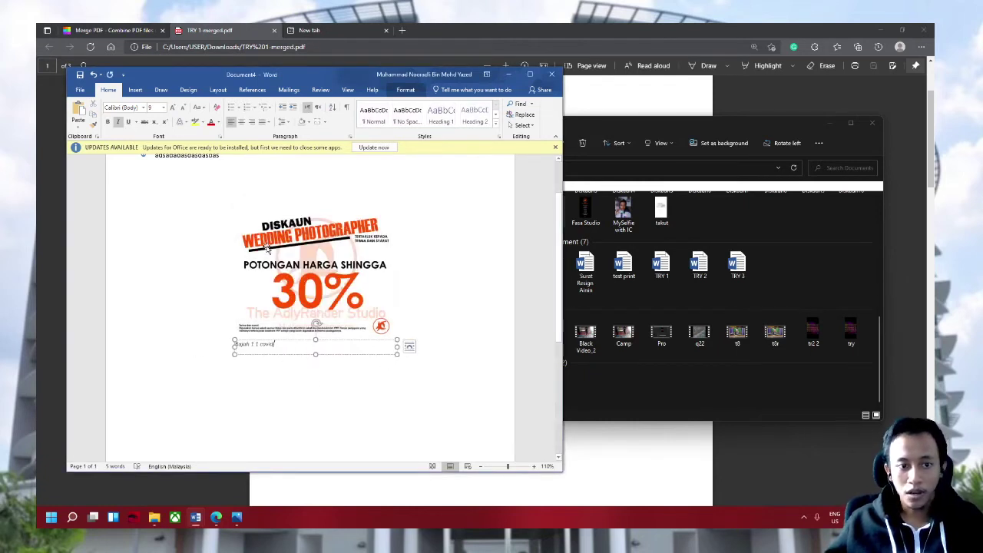
Make the caption centred, bold, and larger
{"action": "triple_click", "coordinate": [251, 343]}
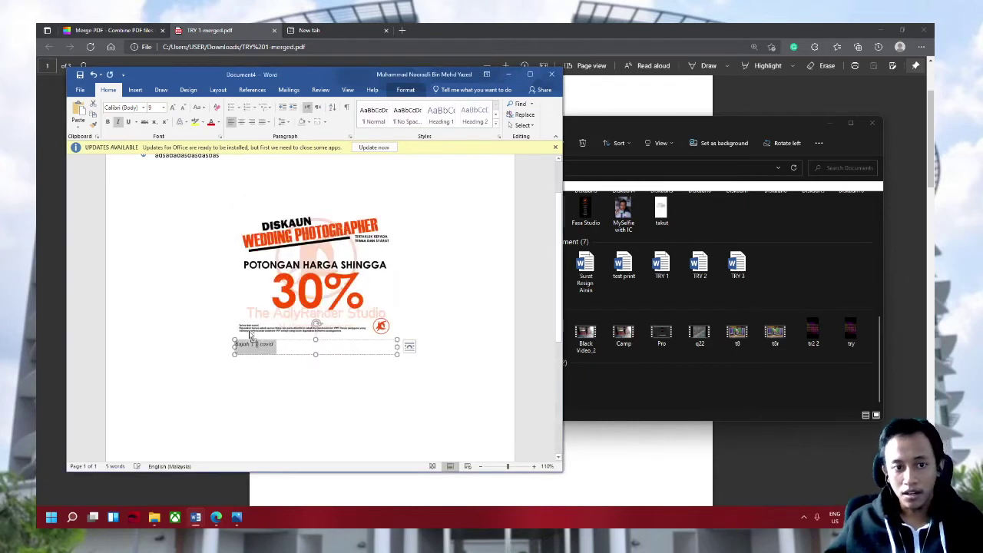
{"action": "left_click", "coordinate": [240, 123]}
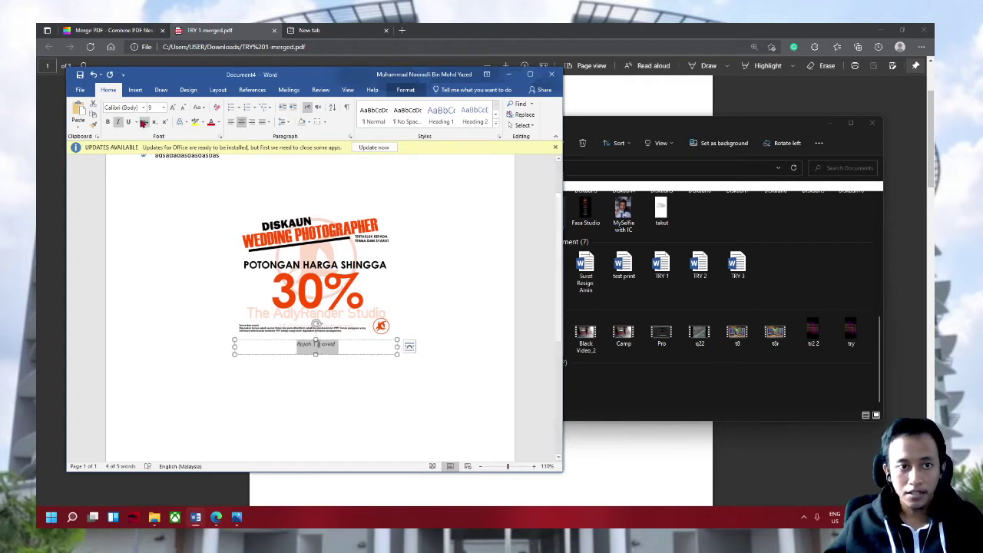
{"action": "left_click", "coordinate": [109, 123]}
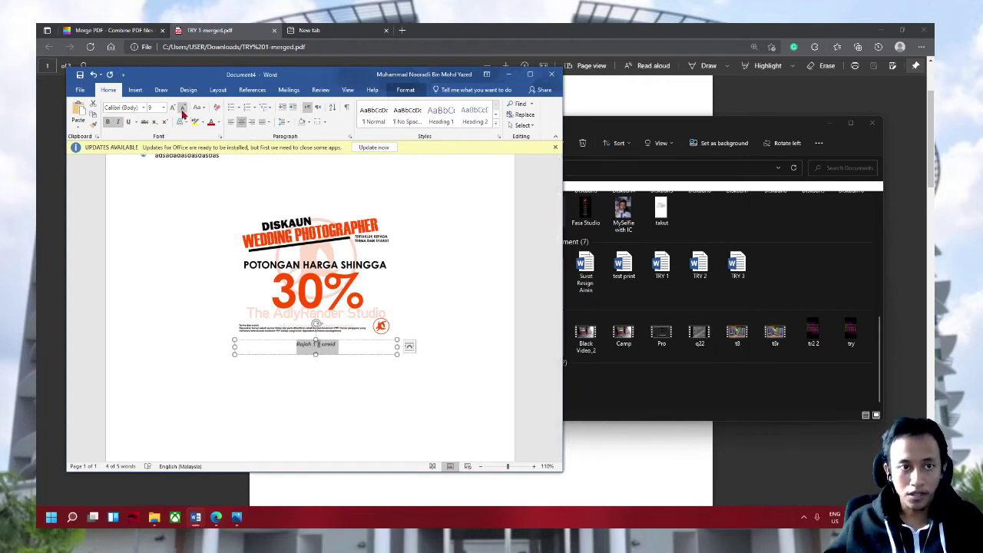
{"action": "left_click", "coordinate": [173, 107]}
{"action": "left_click", "coordinate": [174, 107]}
{"action": "left_click", "coordinate": [174, 108]}
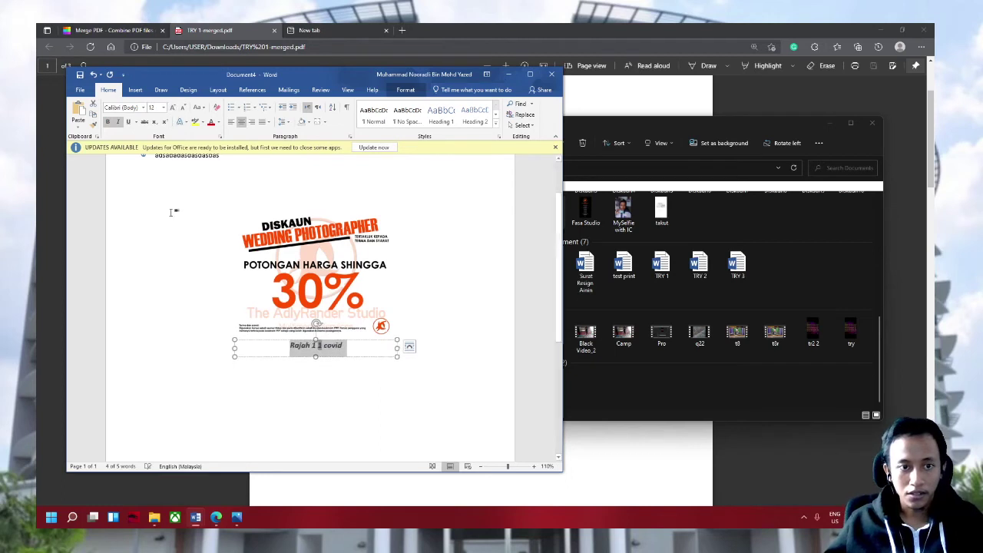
{"action": "left_click", "coordinate": [172, 213]}
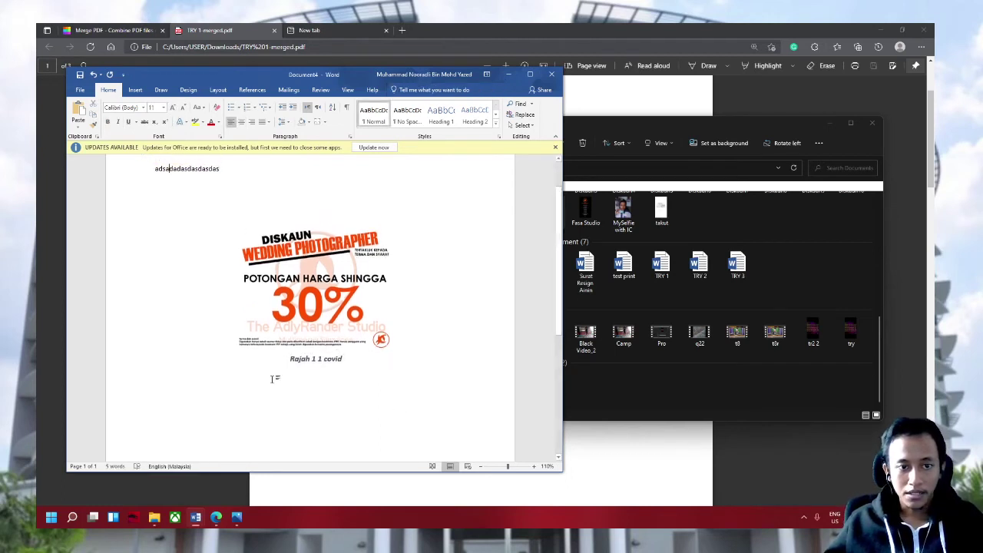
Remove the caption again with two Ctrl+Z undos
{"action": "scroll", "coordinate": [273, 379], "scroll_direction": "down", "scroll_amount": 3}
{"action": "left_click", "coordinate": [318, 223]}
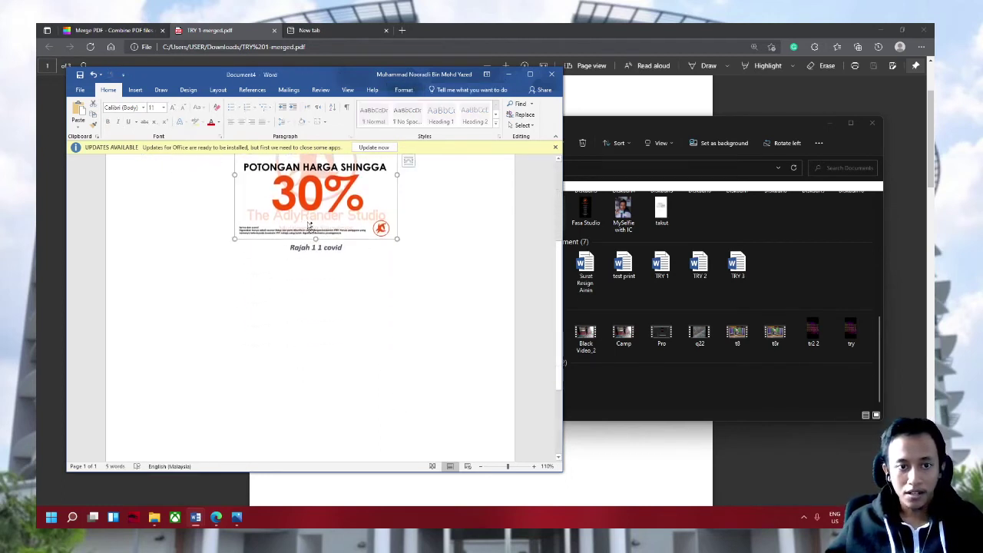
{"action": "left_click", "coordinate": [316, 247]}
{"action": "key", "text": "ctrl+z"}
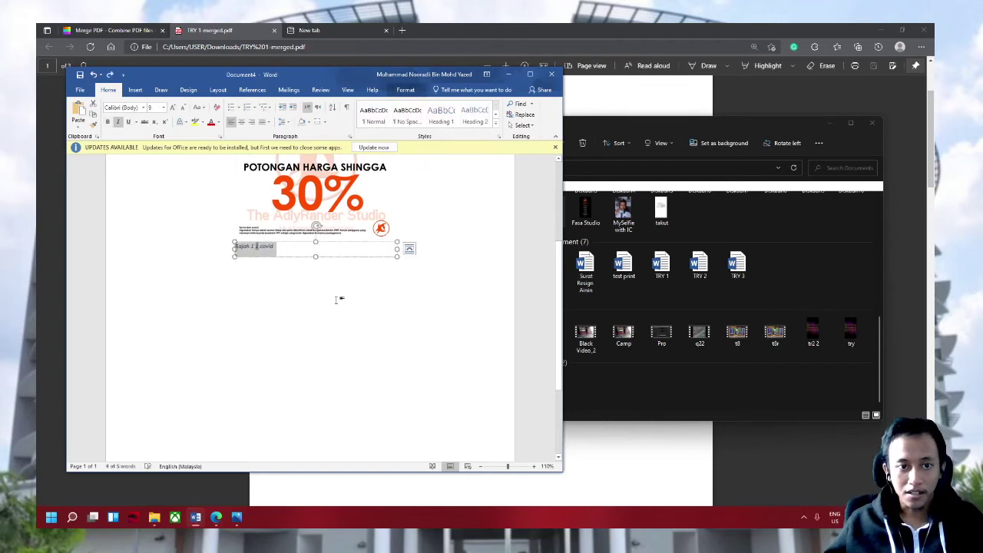
{"action": "key", "text": "ctrl+z"}
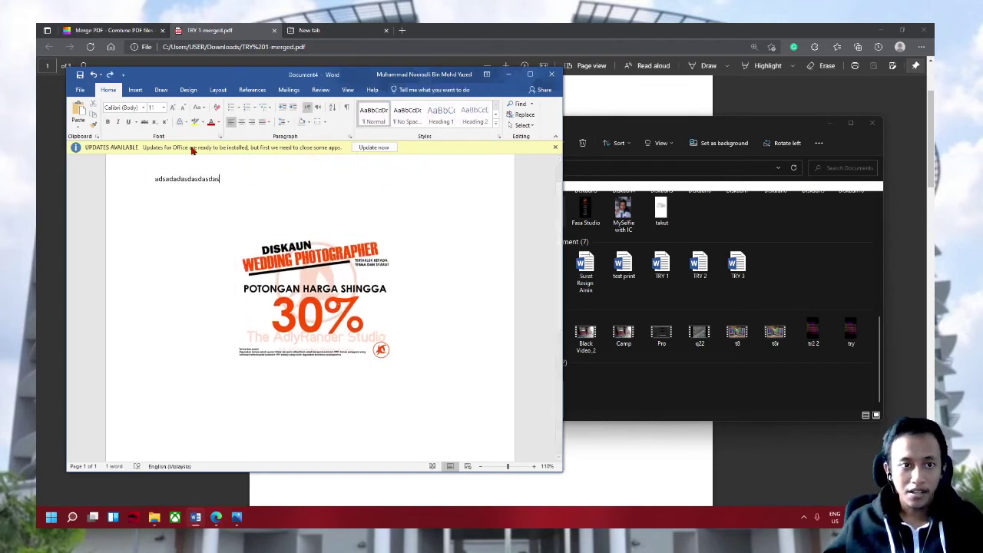
Type a centred test line 'hjhgjhgjh' on the empty line below the image
{"action": "key", "text": "Down"}
{"action": "key", "text": "Down"}
{"action": "key", "text": "Down"}
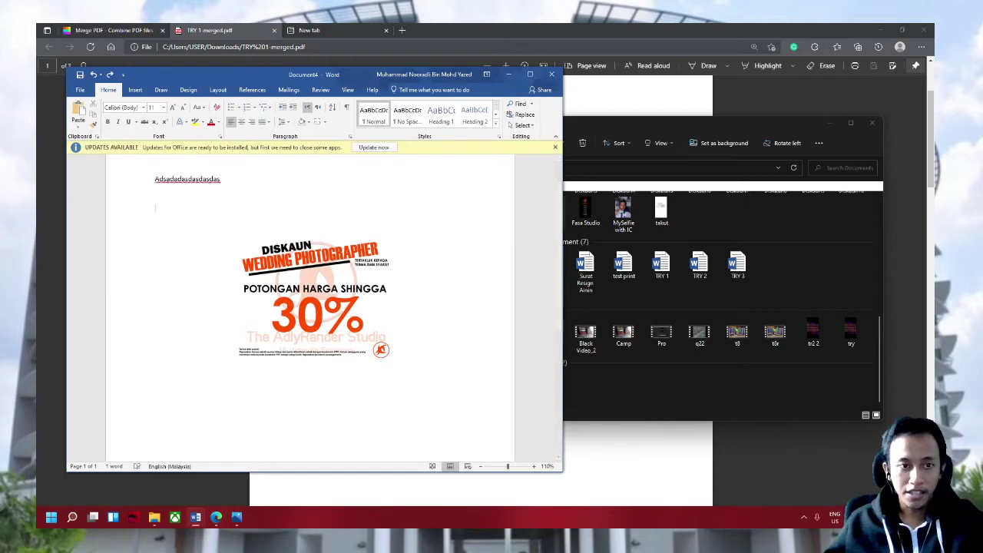
{"action": "key", "text": "Down"}
{"action": "type", "text": "h"}
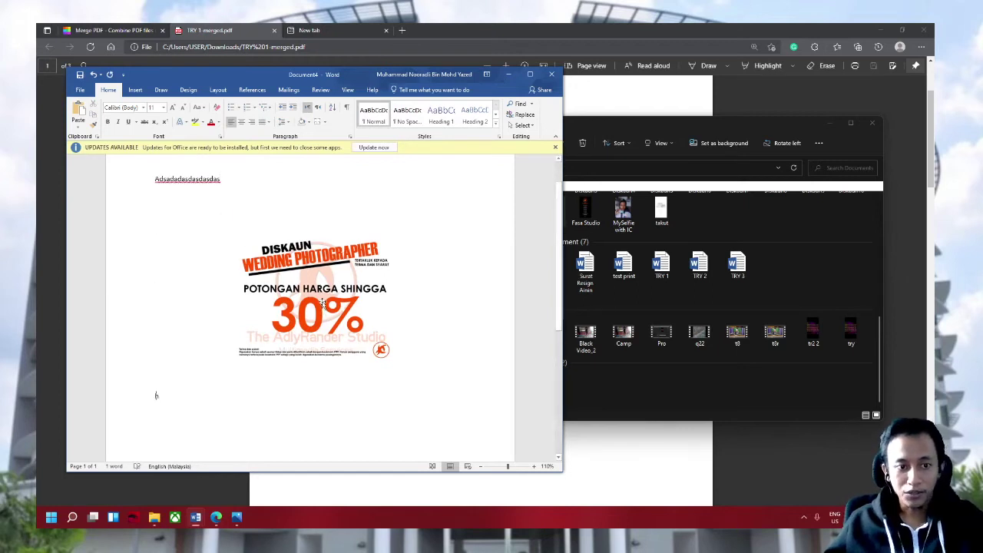
{"action": "type", "text": "jhgjhgjh"}
{"action": "left_click", "coordinate": [123, 382]}
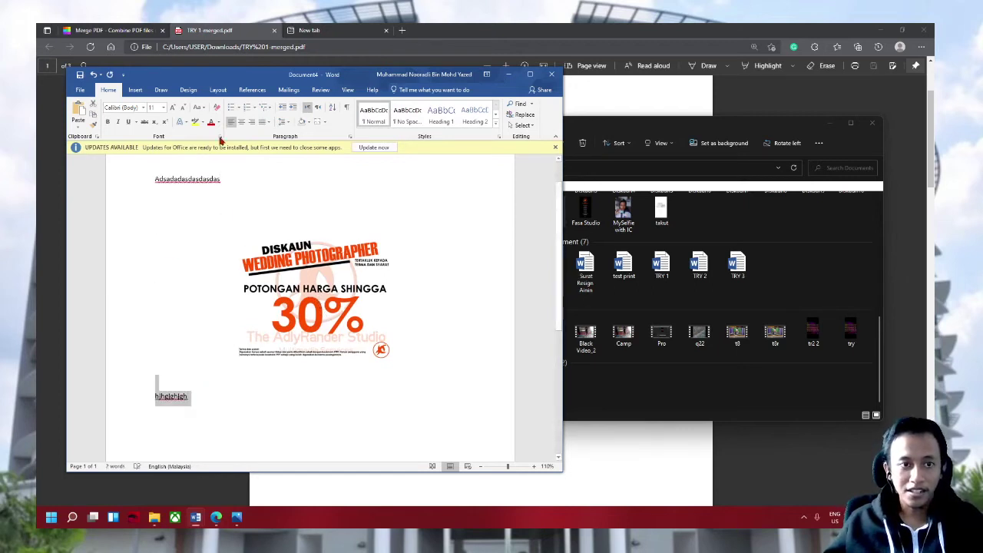
{"action": "left_click", "coordinate": [241, 122]}
Shift the flyer image slightly and delete the test word beneath it
{"action": "mouse_move", "coordinate": [313, 243]}
{"action": "left_mouse_down"}
{"action": "mouse_move", "coordinate": [295, 315]}
{"action": "mouse_move", "coordinate": [309, 284]}
{"action": "left_mouse_up"}
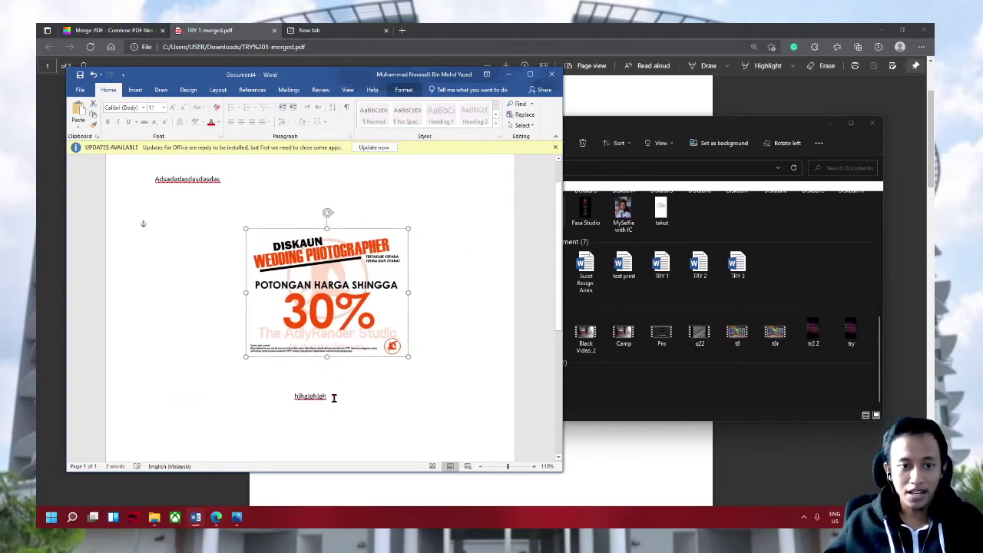
{"action": "left_click", "coordinate": [281, 398]}
{"action": "double_click", "coordinate": [282, 398]}
{"action": "key", "text": "BackSpace"}
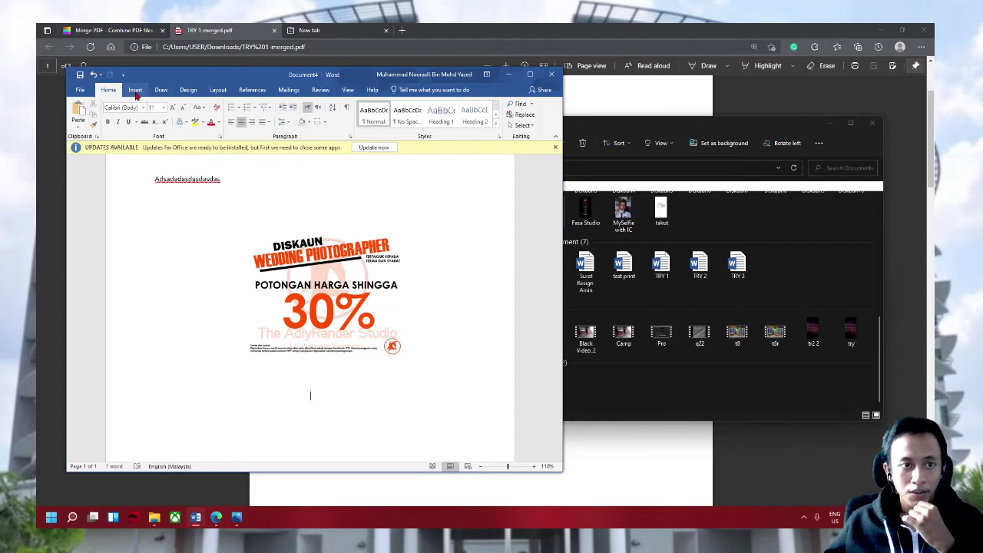
Insert a built-in quote text box with 'fdgdfgdfgdfg' just under the discount flyer
{"action": "left_click", "coordinate": [136, 91]}
{"action": "left_click", "coordinate": [478, 117]}
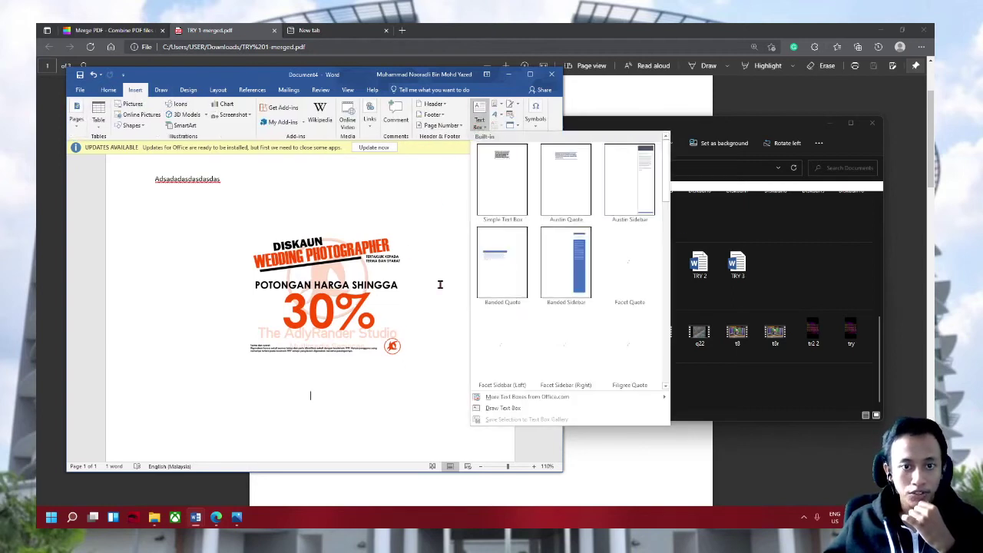
{"action": "left_click", "coordinate": [504, 176]}
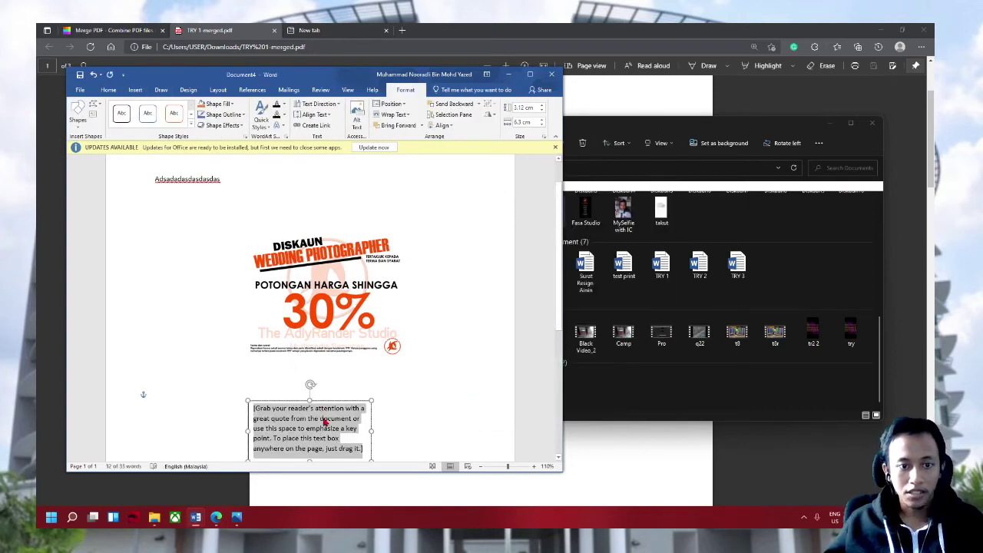
{"action": "type", "text": "fdgdfgdfgdfg"}
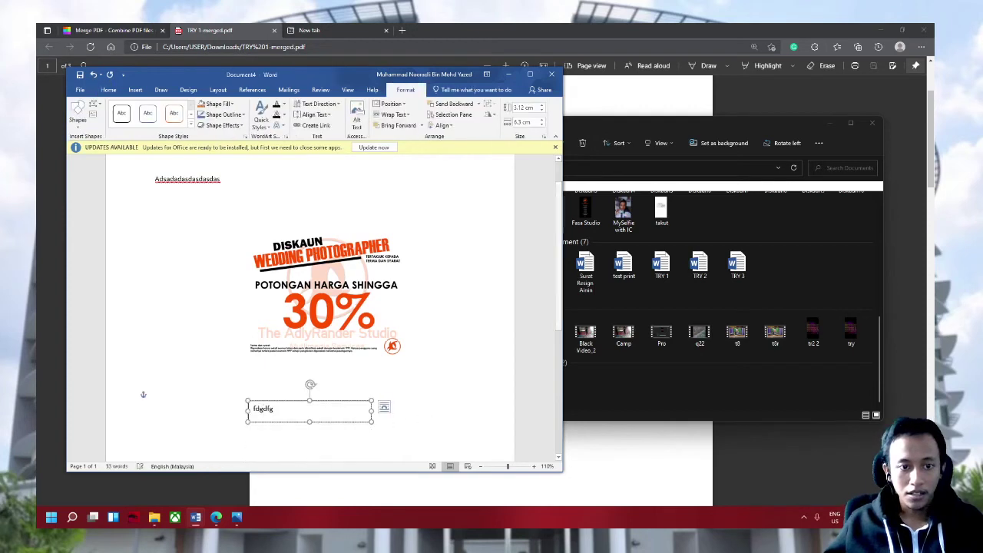
{"action": "left_click_drag", "start_coordinate": [373, 403], "coordinate": [382, 365]}
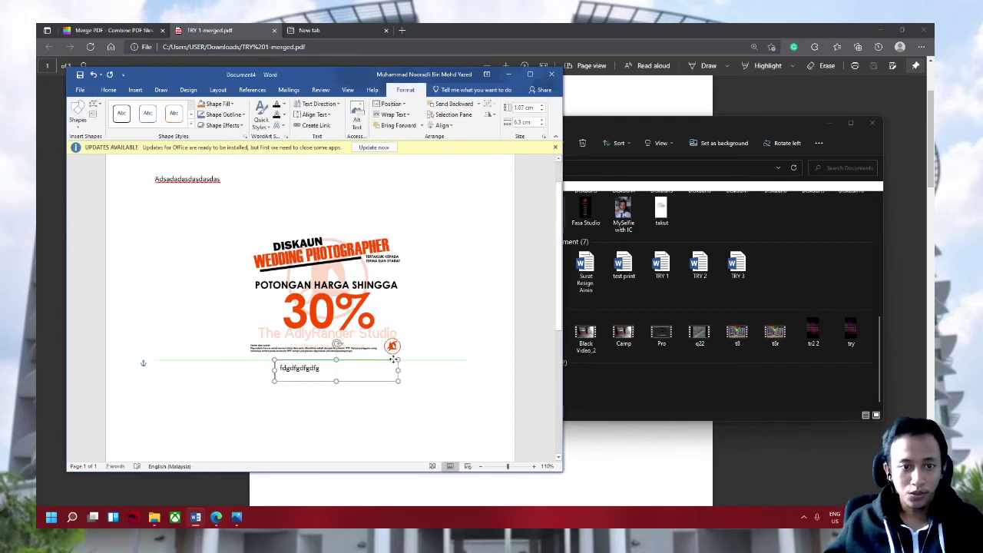
{"action": "left_click", "coordinate": [280, 431]}
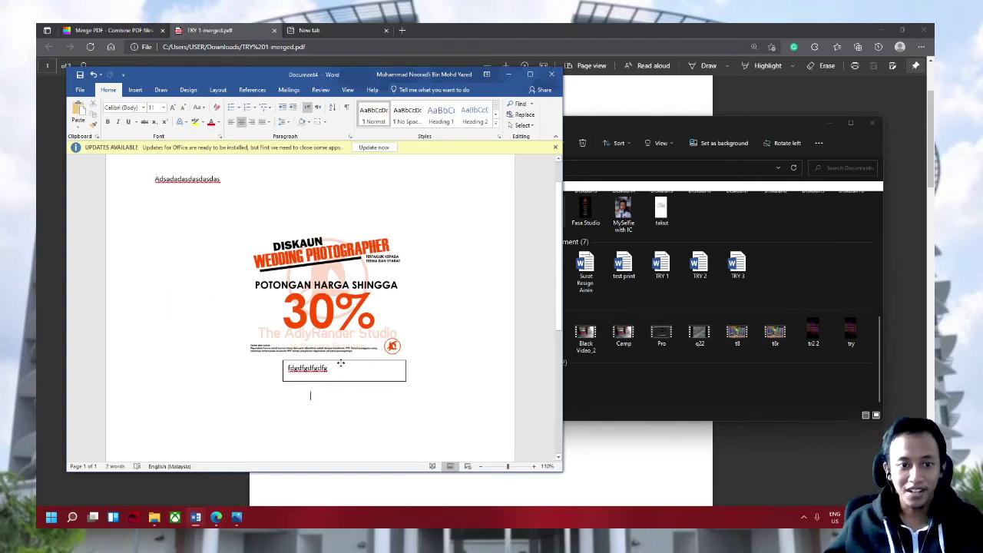
Nudge the text box slightly right and down and centre its text
{"action": "left_click_drag", "start_coordinate": [341, 363], "coordinate": [350, 368]}
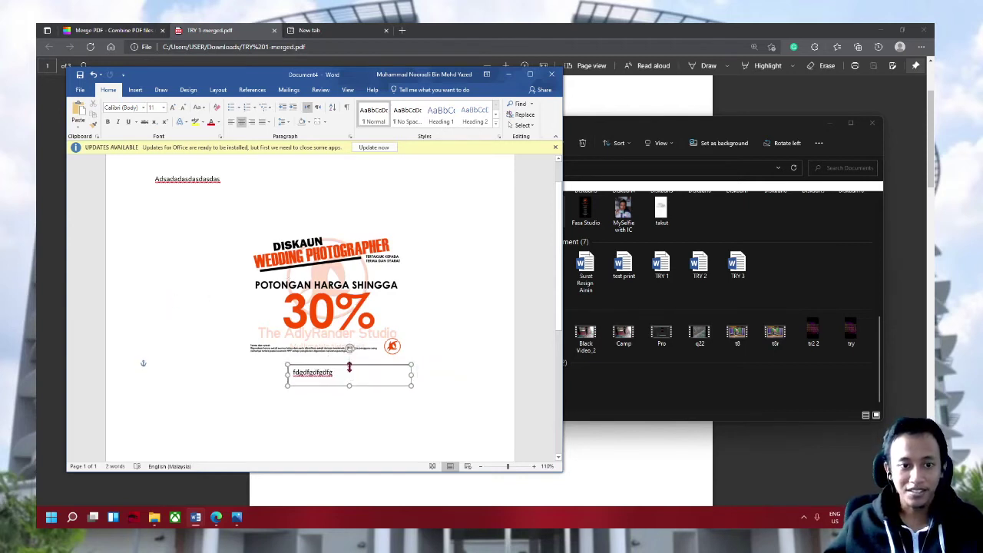
{"action": "double_click", "coordinate": [311, 372]}
{"action": "key", "text": "ctrl+e"}
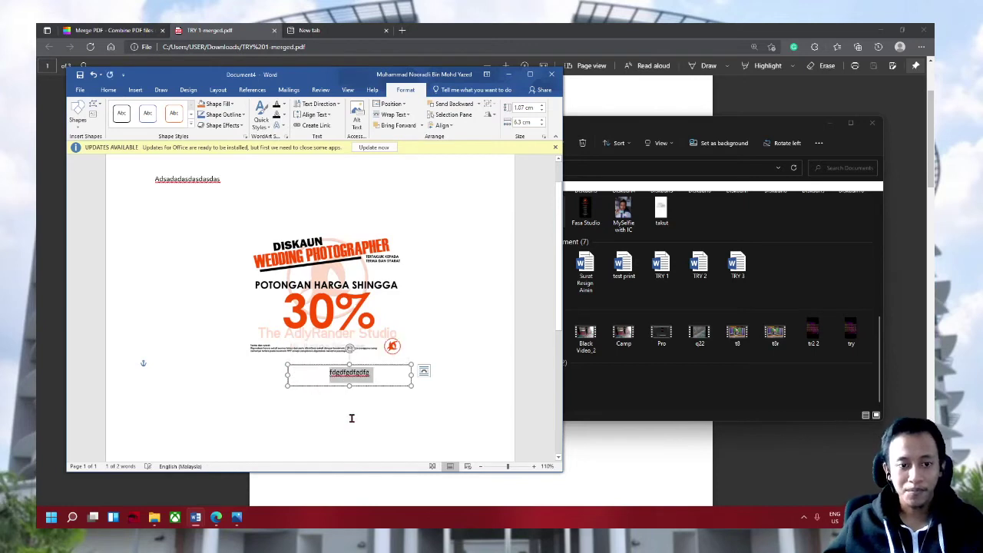
{"action": "left_click", "coordinate": [352, 418]}
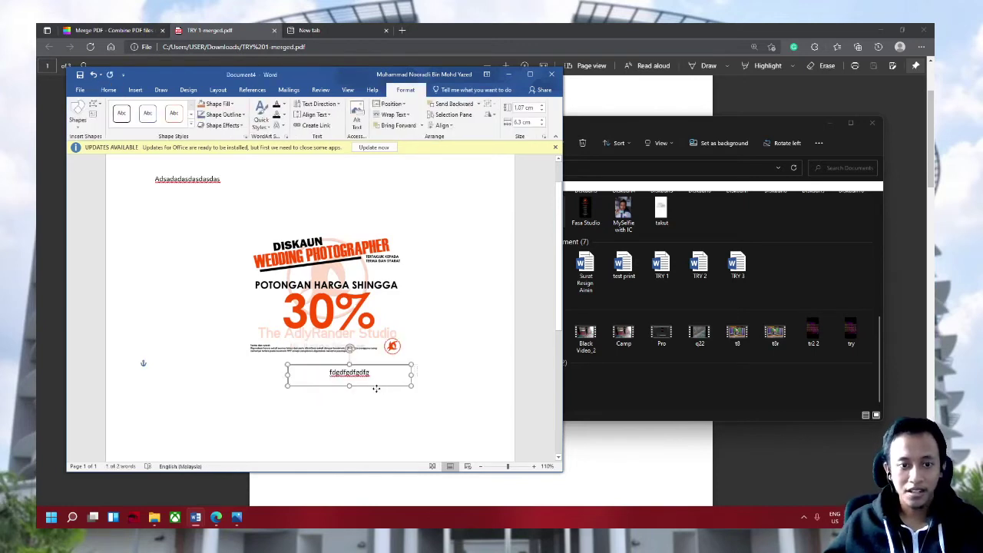
Shift the text box slightly left beneath the 30% graphic, then scroll down the page
{"action": "left_click_drag", "start_coordinate": [381, 386], "coordinate": [355, 387]}
{"action": "left_click", "coordinate": [354, 419]}
{"action": "scroll", "coordinate": [347, 406], "scroll_direction": "down", "scroll_amount": 1}
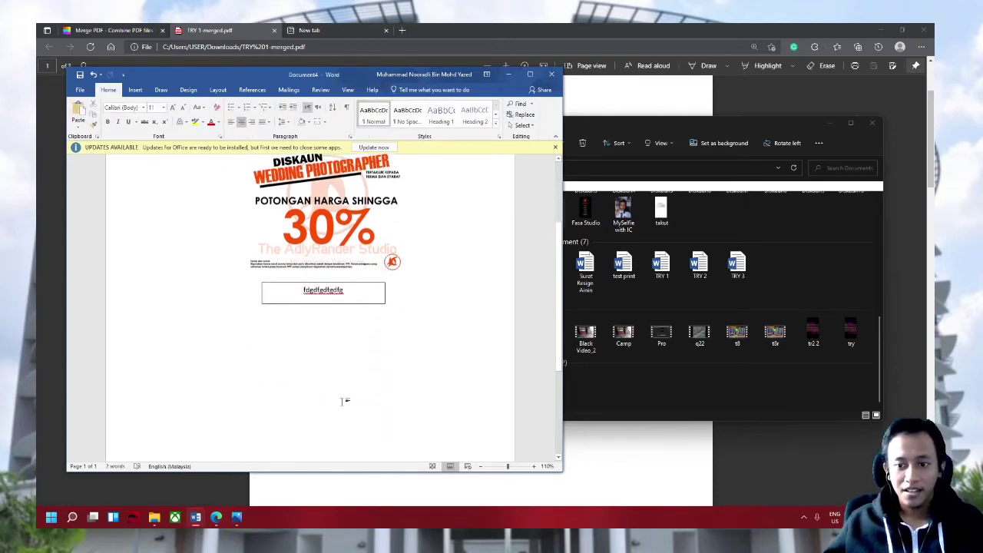
{"action": "scroll", "coordinate": [345, 400], "scroll_direction": "down", "scroll_amount": 1}
{"action": "scroll", "coordinate": [345, 400], "scroll_direction": "down", "scroll_amount": 1}
{"action": "scroll", "coordinate": [345, 400], "scroll_direction": "down", "scroll_amount": 2}
{"action": "scroll", "coordinate": [345, 401], "scroll_direction": "down", "scroll_amount": 1}
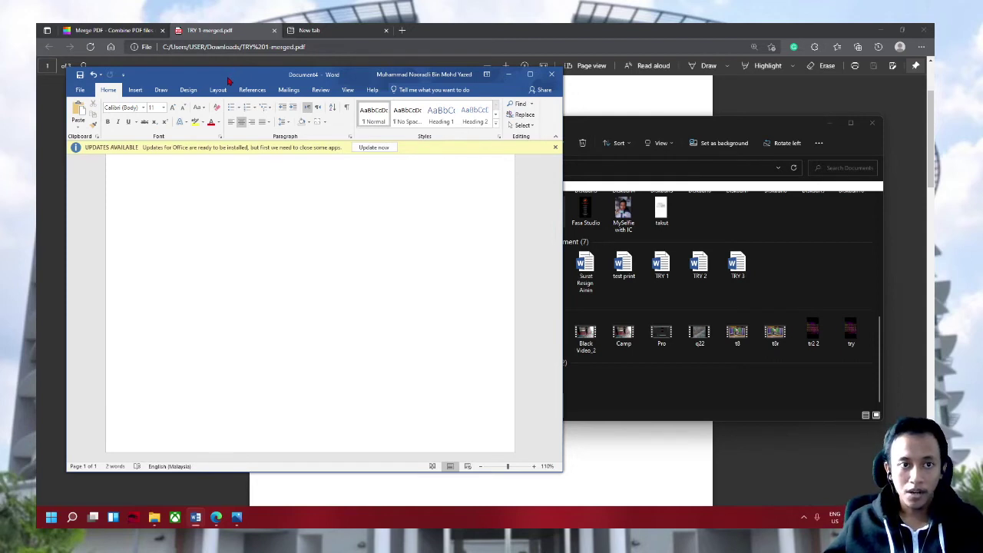
Load google.com.my in Edge's Smallpdf merge result tab by entering 'g' in the address bar
{"action": "left_click", "coordinate": [244, 26]}
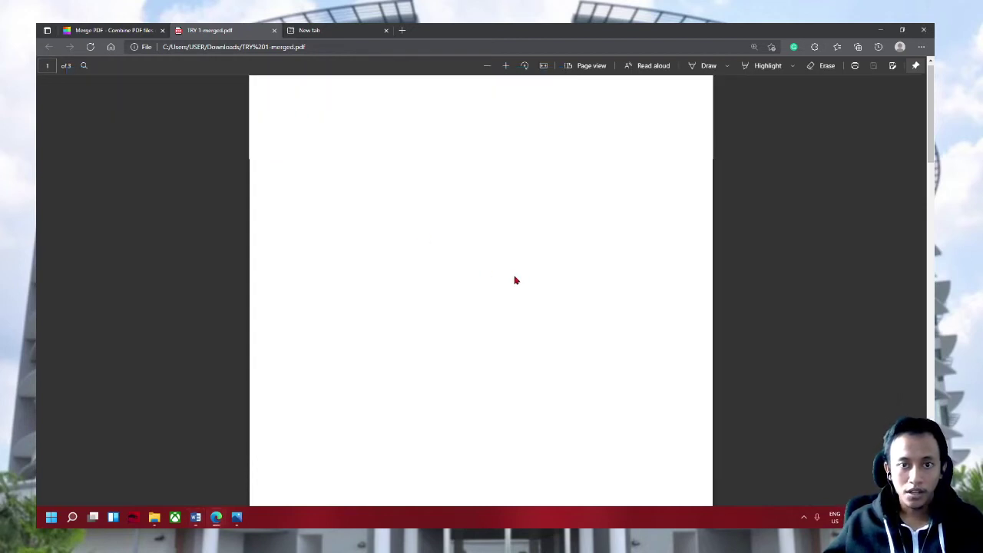
{"action": "left_click", "coordinate": [323, 33]}
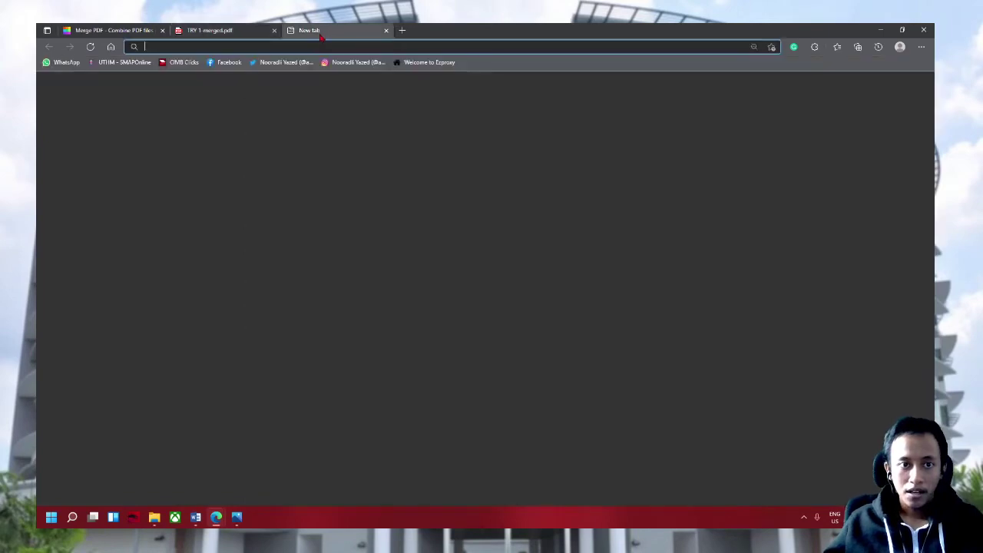
{"action": "left_click", "coordinate": [115, 30]}
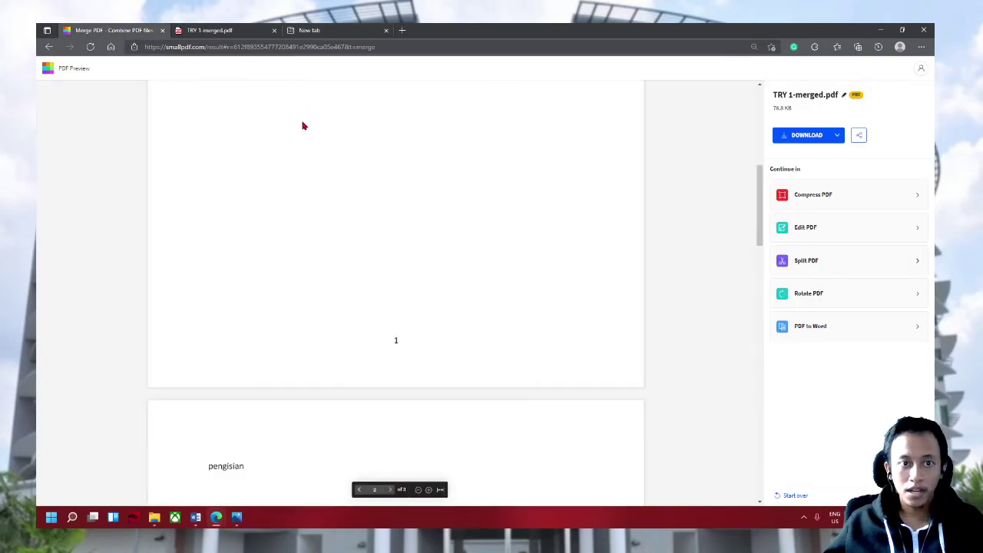
{"action": "left_click", "coordinate": [207, 49]}
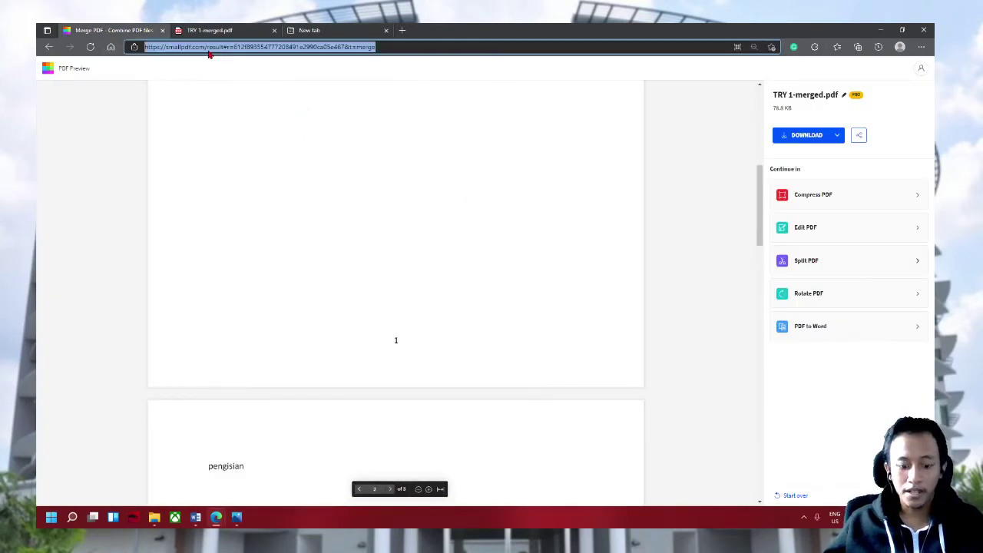
{"action": "type", "text": "g"}
{"action": "key", "text": "Return"}
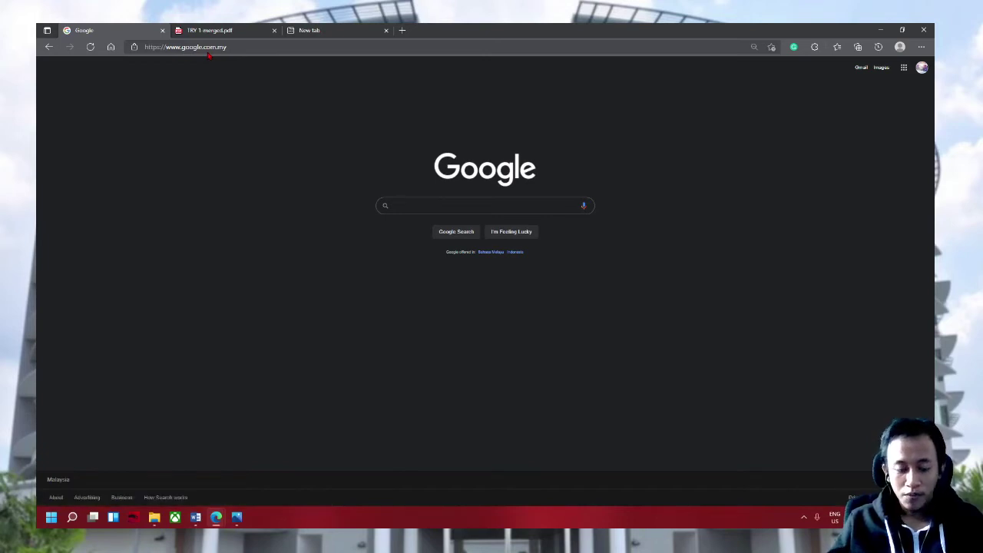
Search Google for 'convert pdf to word', then change 'word' to 'jpg' in the query
{"action": "type", "text": "co"}
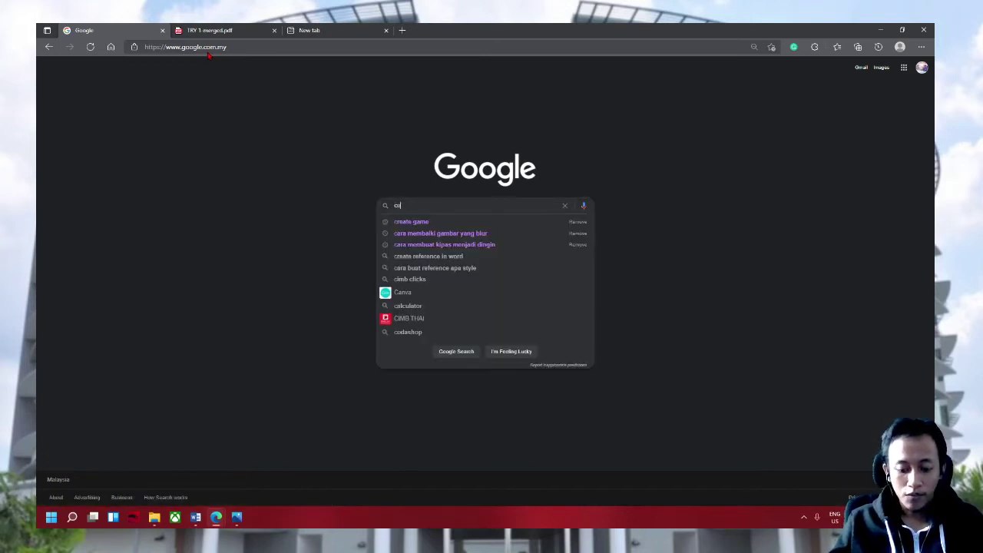
{"action": "type", "text": "nvert pdf"}
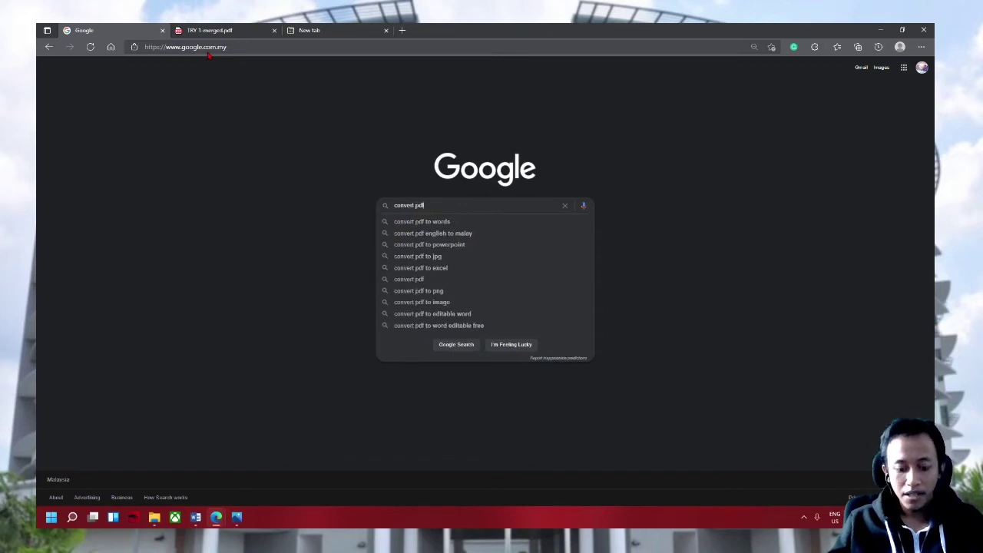
{"action": "type", "text": " to word"}
{"action": "key", "text": "Return"}
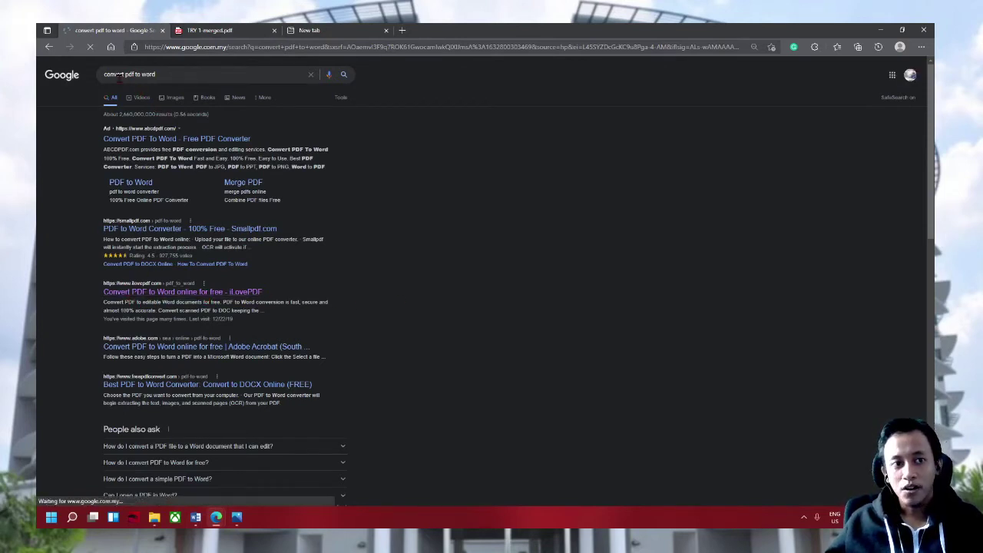
{"action": "left_click_drag", "start_coordinate": [156, 75], "coordinate": [143, 75]}
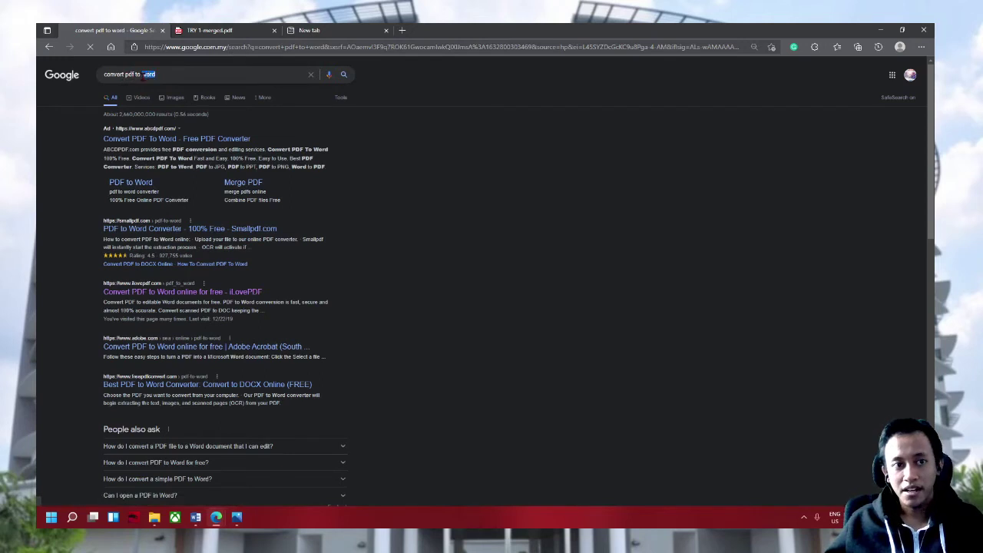
{"action": "type", "text": "jpg"}
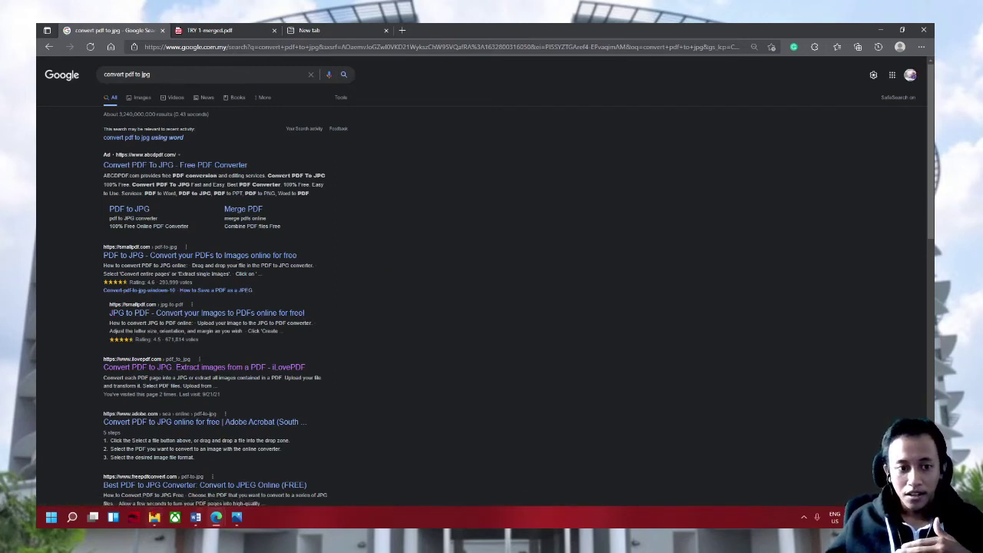
{"action": "mouse_move", "coordinate": [216, 517]}
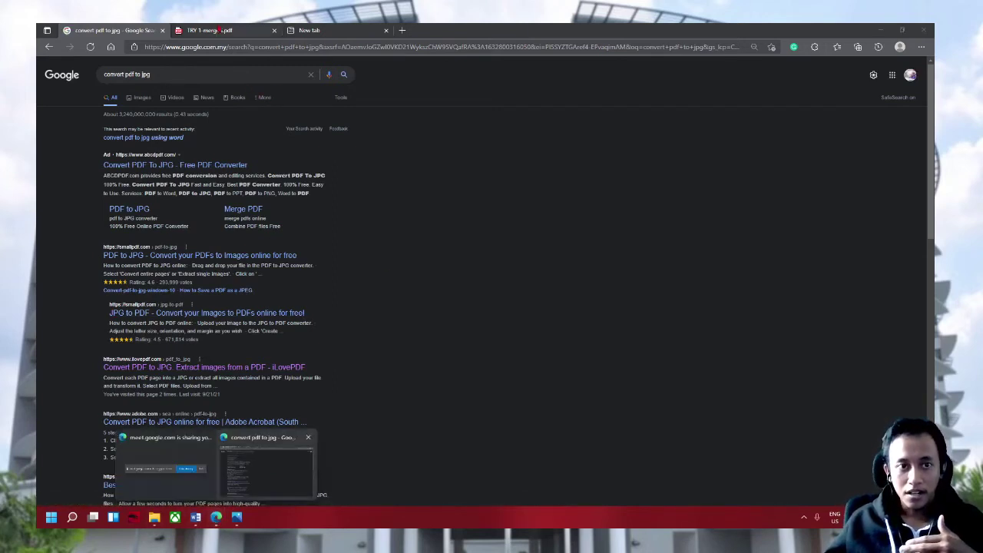
{"action": "left_click", "coordinate": [220, 30]}
{"action": "scroll", "coordinate": [387, 154], "scroll_direction": "down", "scroll_amount": 3}
{"action": "scroll", "coordinate": [527, 259], "scroll_direction": "down", "scroll_amount": 5}
{"action": "scroll", "coordinate": [528, 268], "scroll_direction": "down", "scroll_amount": 5}
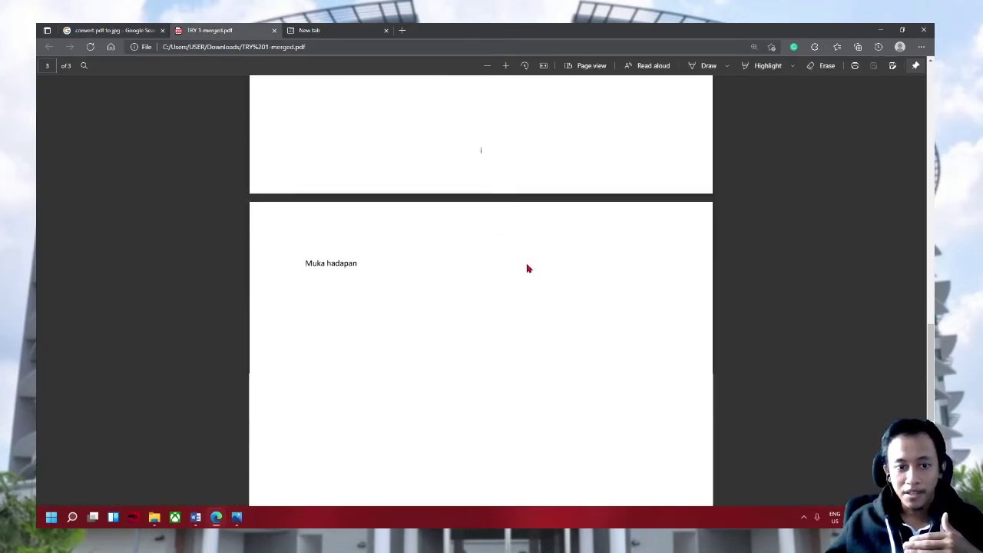
{"action": "scroll", "coordinate": [528, 268], "scroll_direction": "down", "scroll_amount": 5}
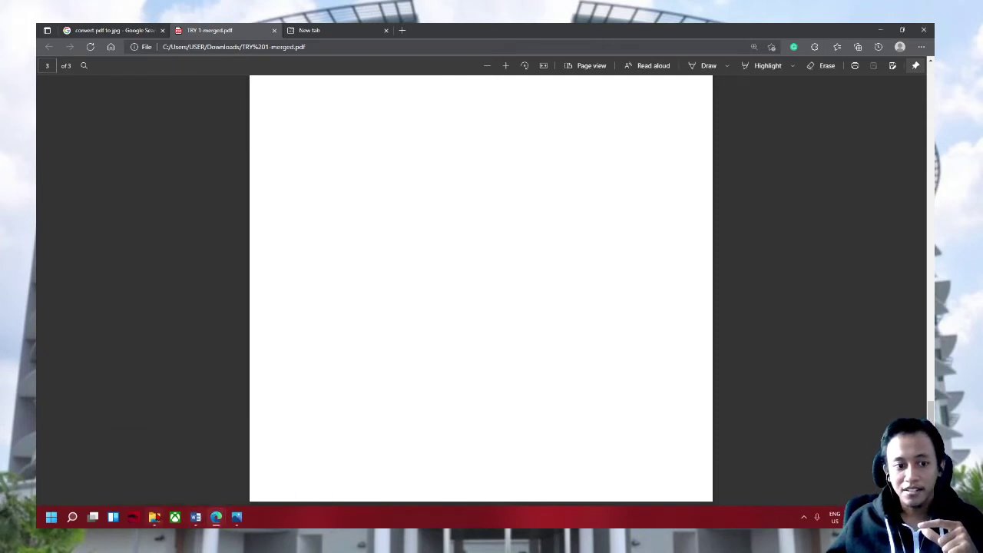
{"action": "left_click", "coordinate": [154, 517]}
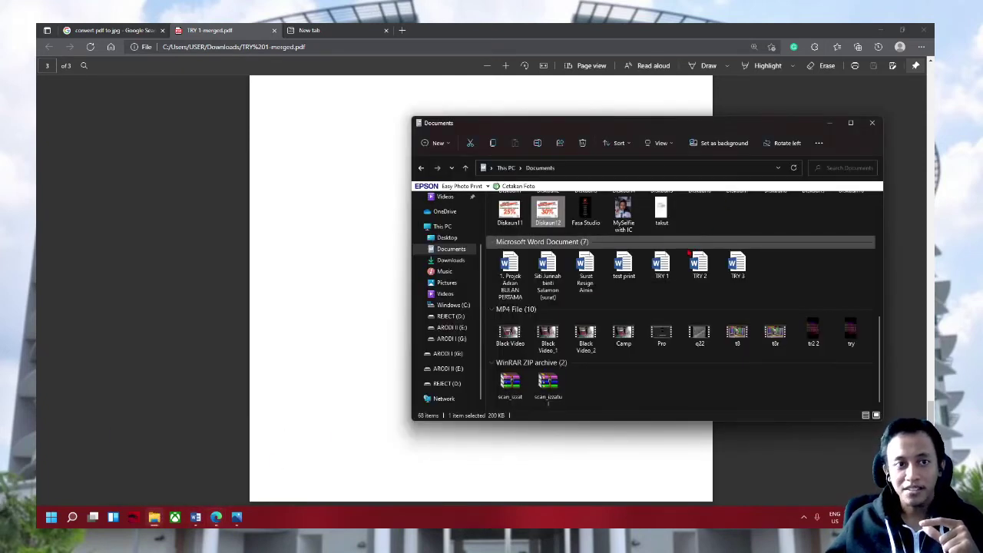
{"action": "scroll", "coordinate": [689, 298], "scroll_direction": "up", "scroll_amount": 10}
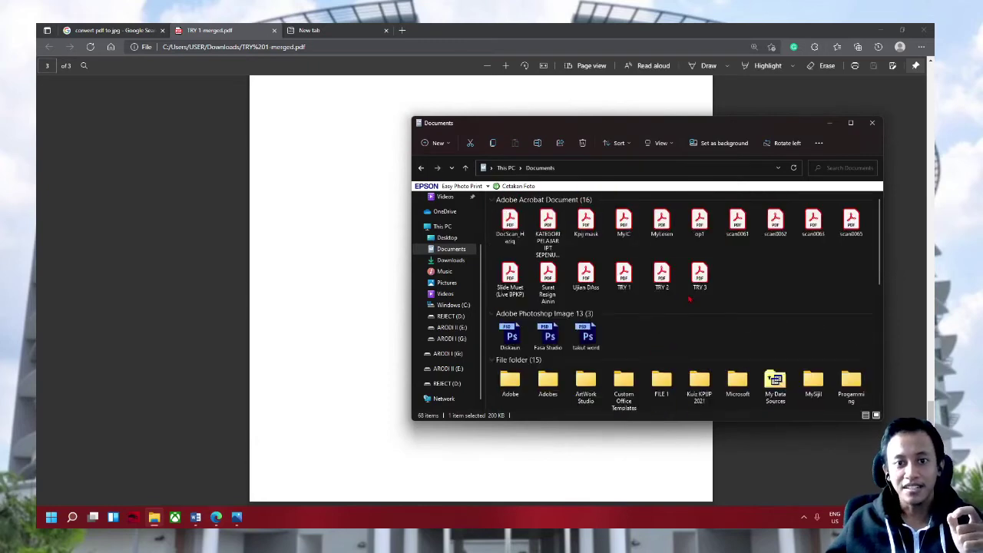
Return to the 'convert pdf to jpg' results tab and skim the results
{"action": "left_click", "coordinate": [116, 31]}
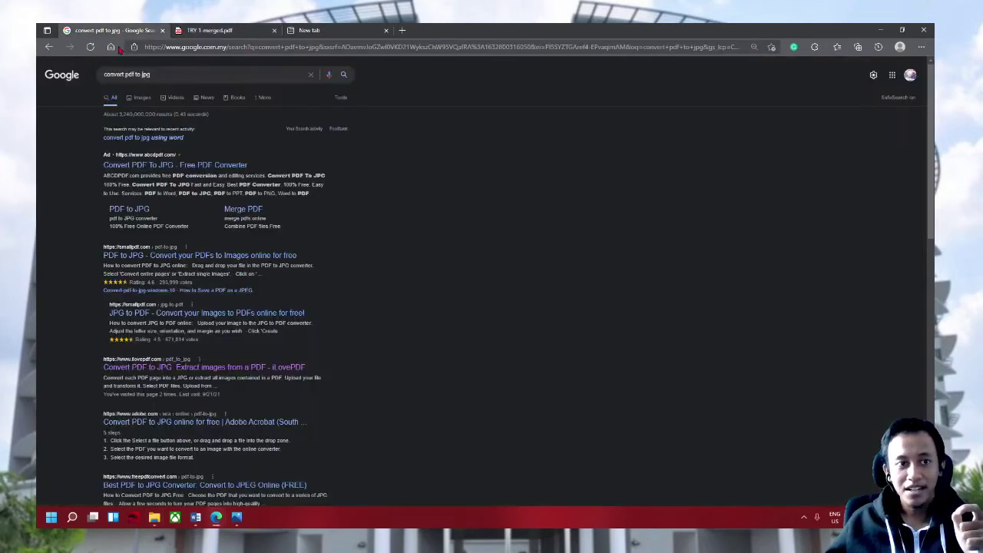
{"action": "scroll", "coordinate": [471, 307], "scroll_direction": "down", "scroll_amount": 3}
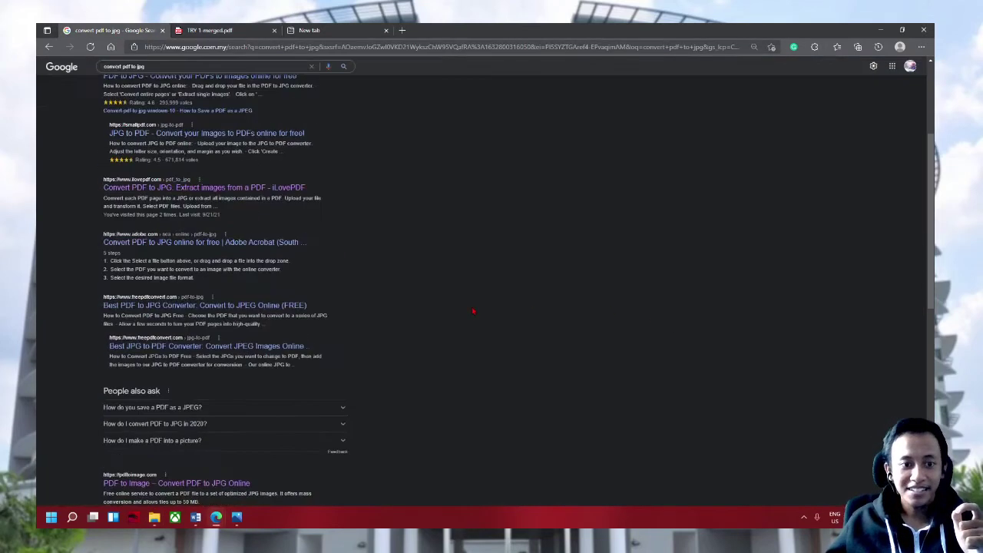
{"action": "scroll", "coordinate": [471, 307], "scroll_direction": "down", "scroll_amount": 1}
{"action": "scroll", "coordinate": [472, 307], "scroll_direction": "up", "scroll_amount": 4}
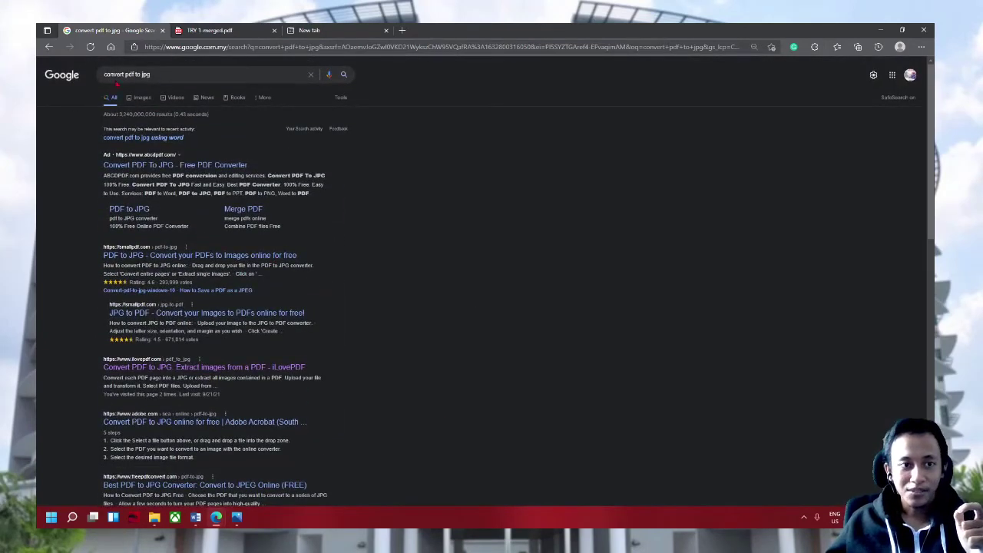
Select various words of the 'convert pdf to jpg' query without changing it
{"action": "left_click", "coordinate": [166, 78]}
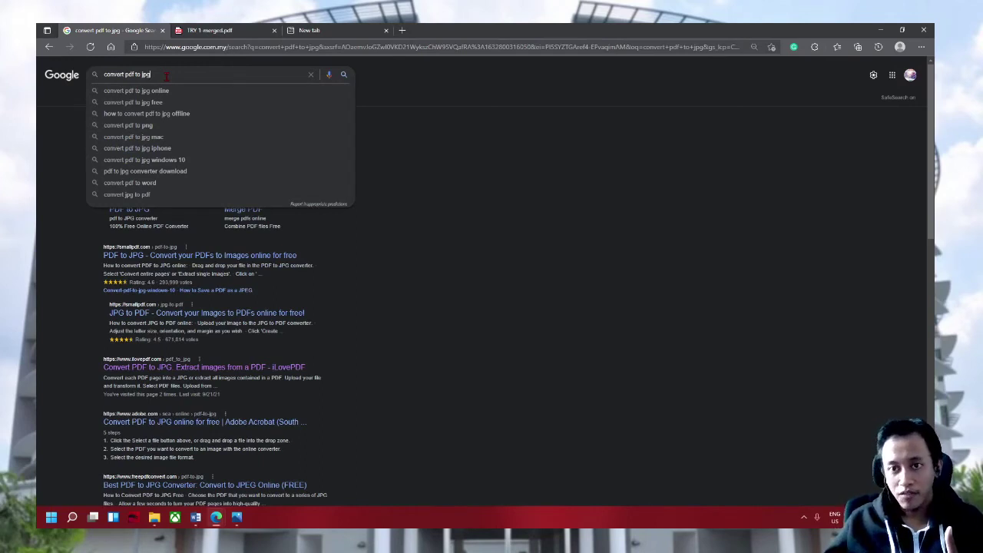
{"action": "left_click_drag", "start_coordinate": [169, 75], "coordinate": [106, 75]}
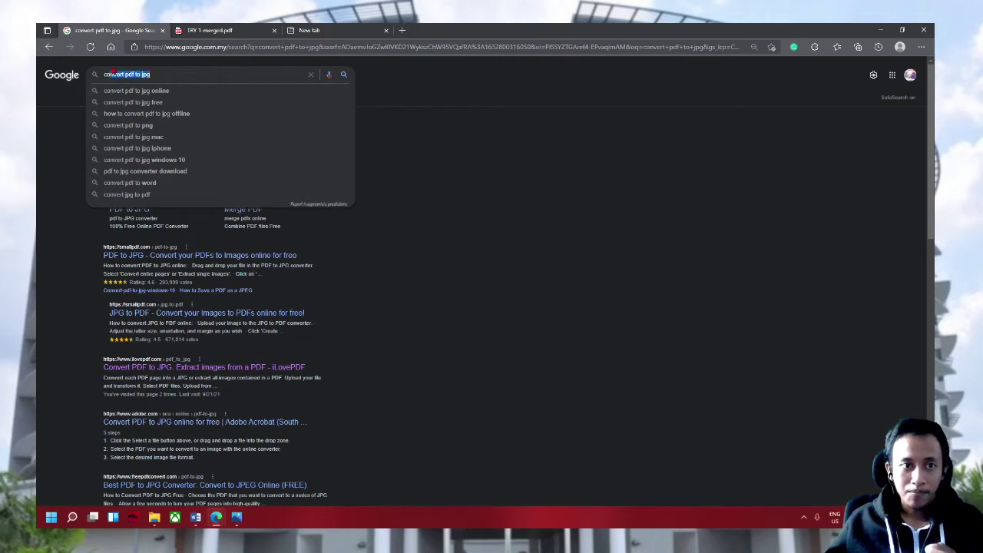
{"action": "left_click", "coordinate": [165, 75]}
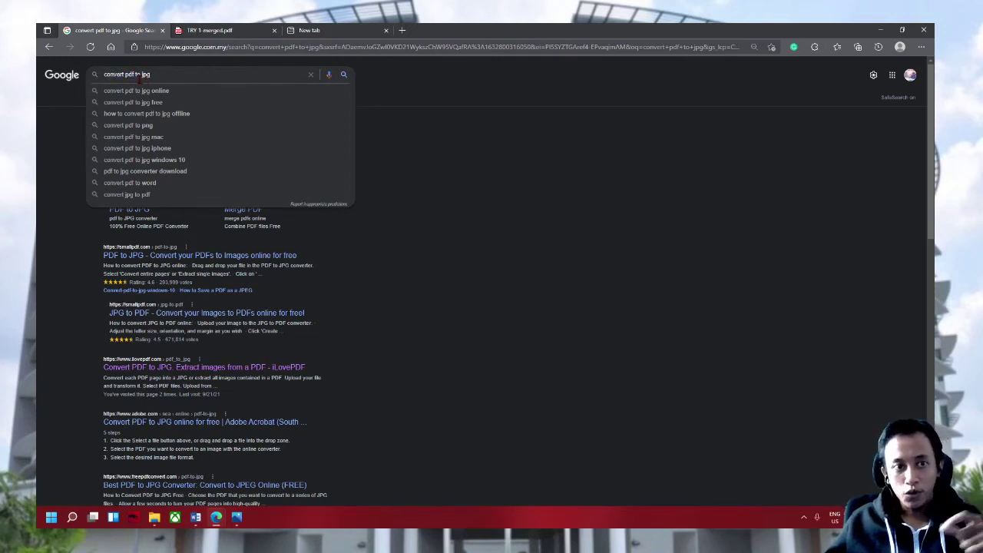
{"action": "left_click", "coordinate": [390, 276]}
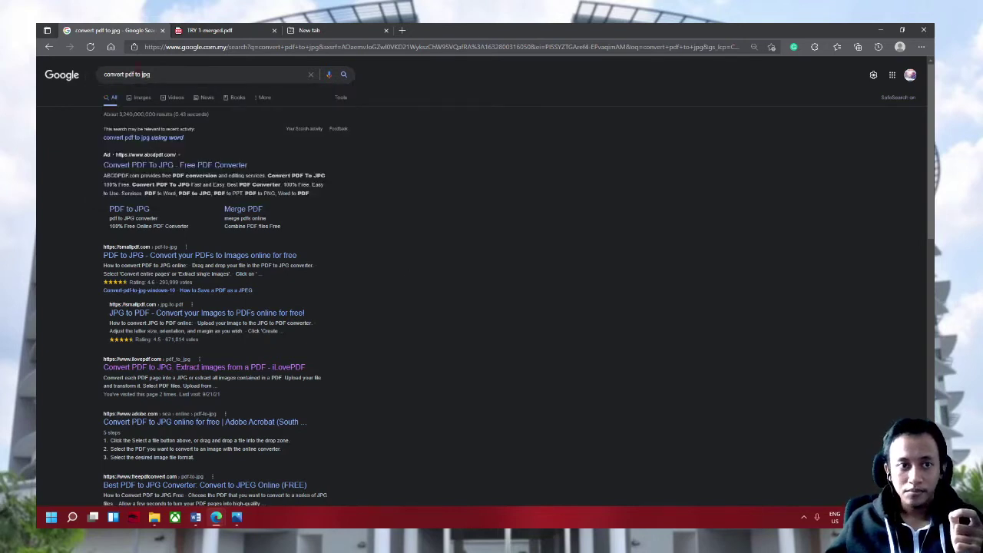
{"action": "left_click", "coordinate": [139, 75]}
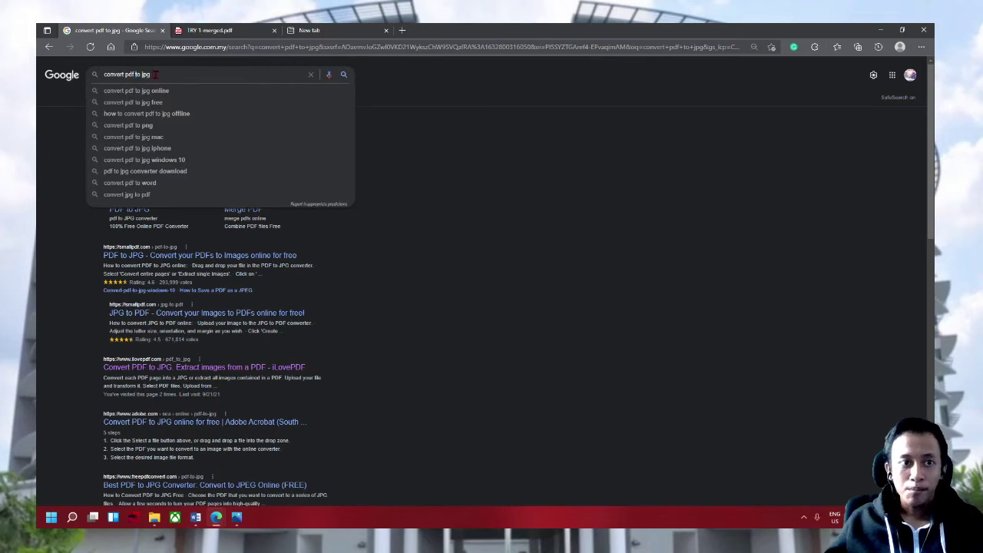
{"action": "left_click_drag", "start_coordinate": [155, 75], "coordinate": [125, 74]}
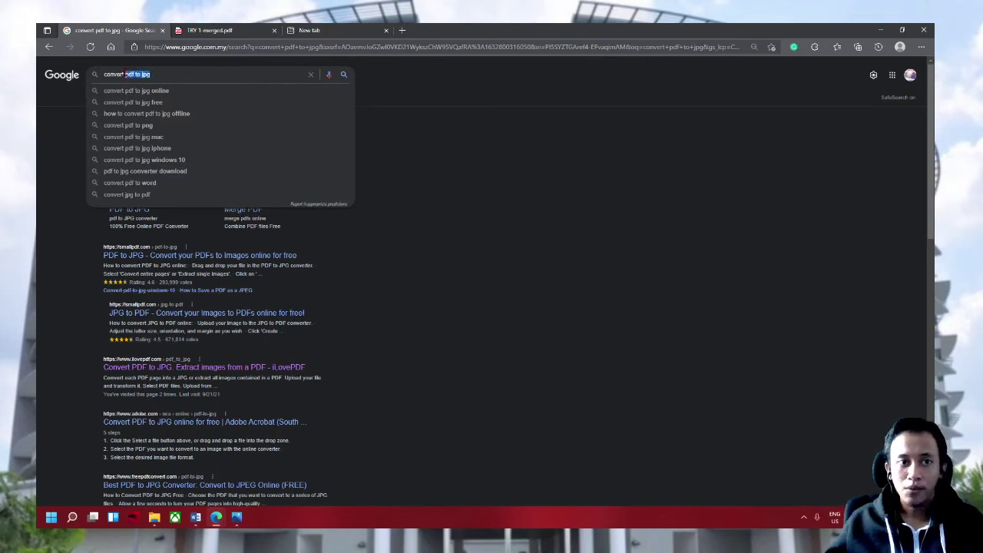
{"action": "left_click", "coordinate": [125, 75]}
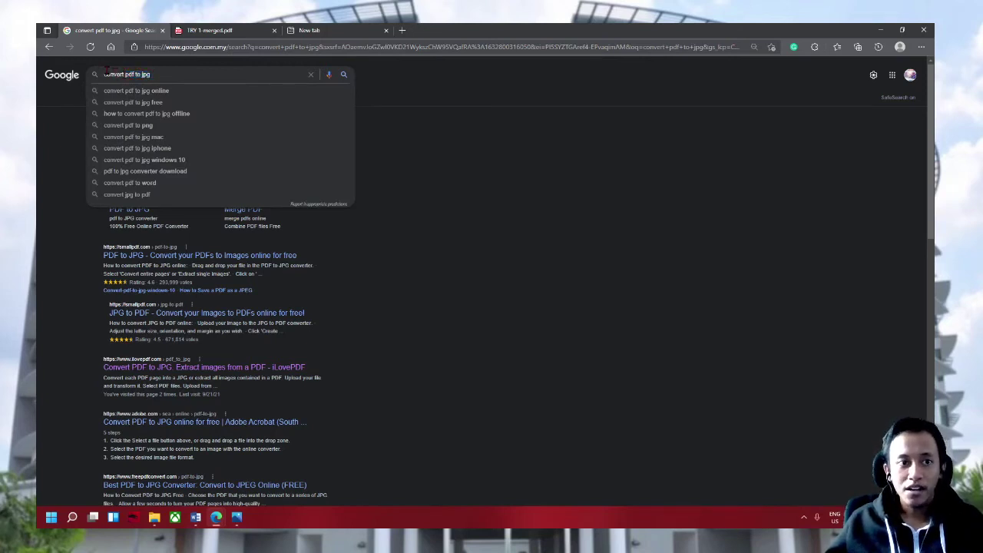
{"action": "double_click", "coordinate": [129, 74]}
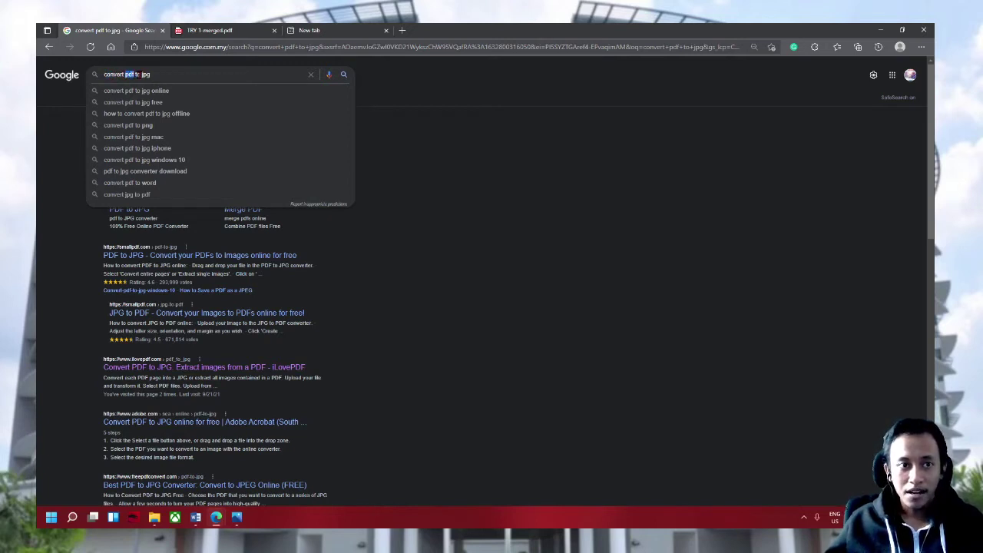
{"action": "double_click", "coordinate": [146, 74]}
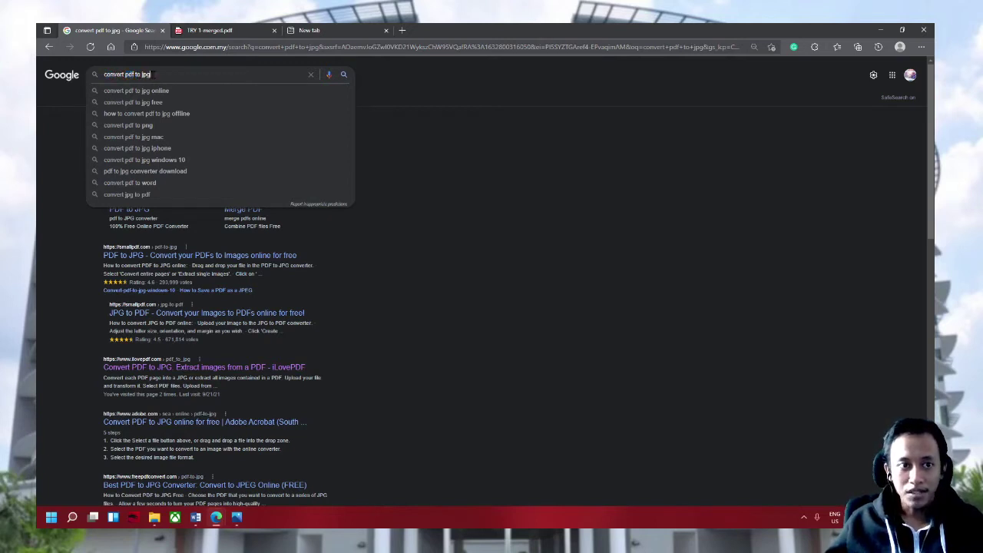
{"action": "left_click", "coordinate": [445, 228]}
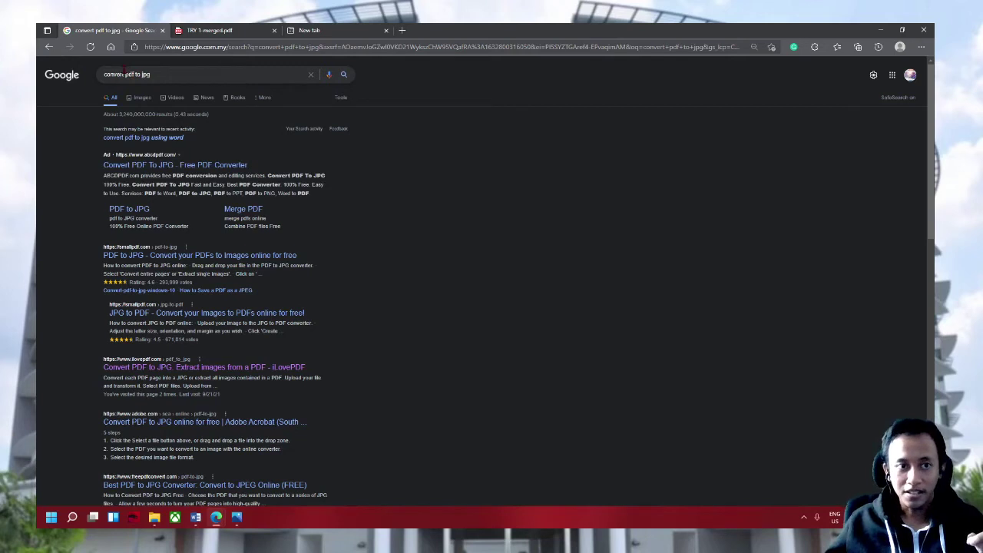
{"action": "double_click", "coordinate": [126, 74]}
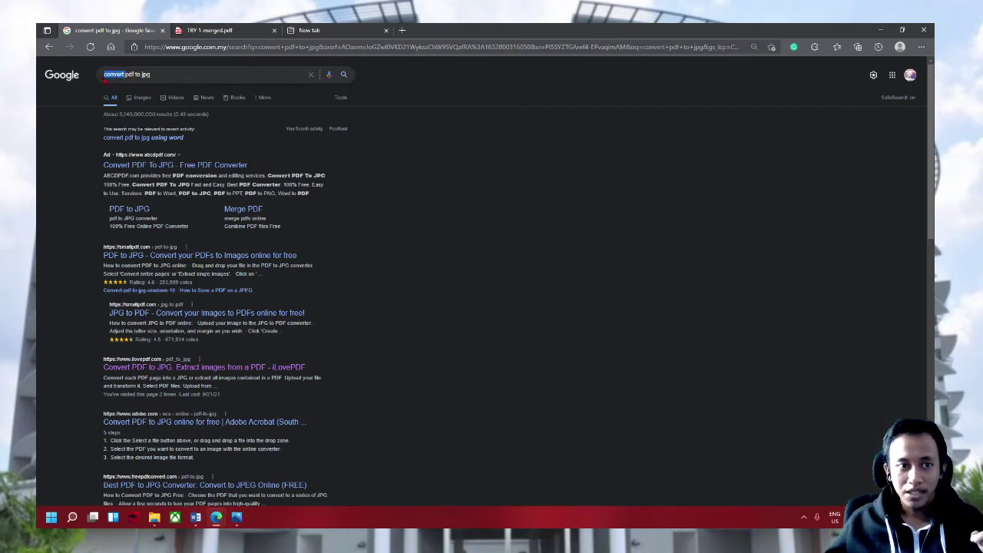
Scroll through the Adobe, FreePDFConvert and PDF2JPG converter results, then show browser window previews
{"action": "scroll", "coordinate": [382, 274], "scroll_direction": "down", "scroll_amount": 1}
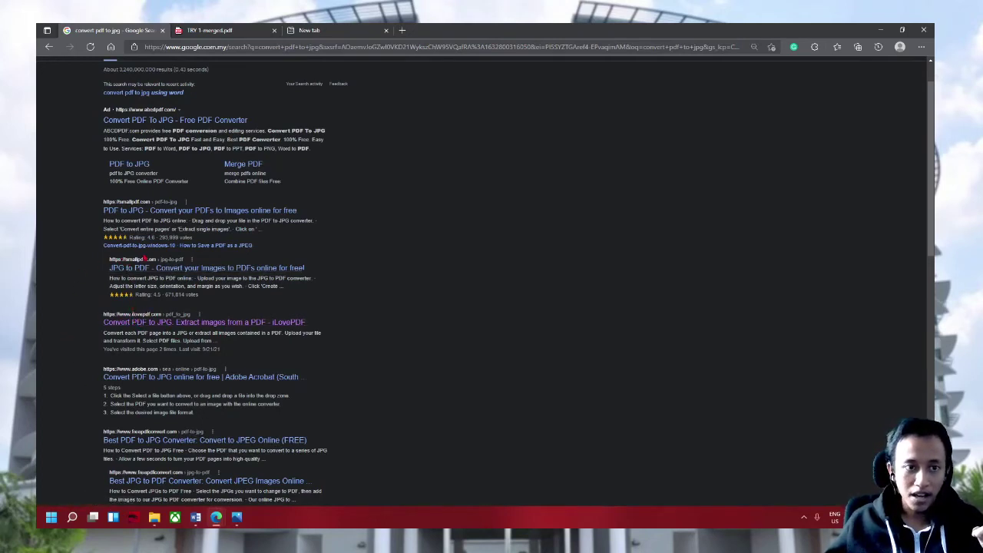
{"action": "scroll", "coordinate": [239, 501], "scroll_direction": "up", "scroll_amount": 1}
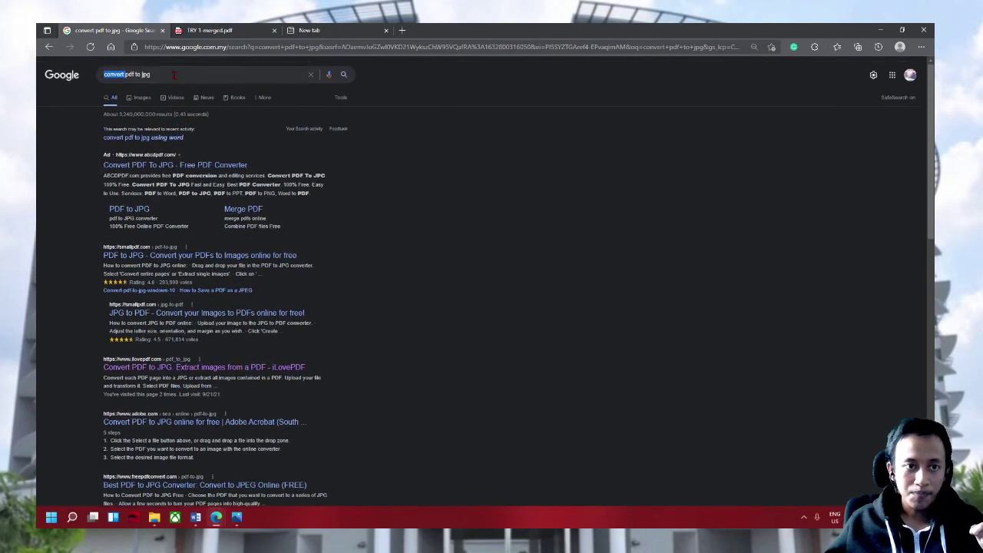
{"action": "scroll", "coordinate": [238, 501], "scroll_direction": "down", "scroll_amount": 1}
{"action": "scroll", "coordinate": [238, 501], "scroll_direction": "down", "scroll_amount": 3}
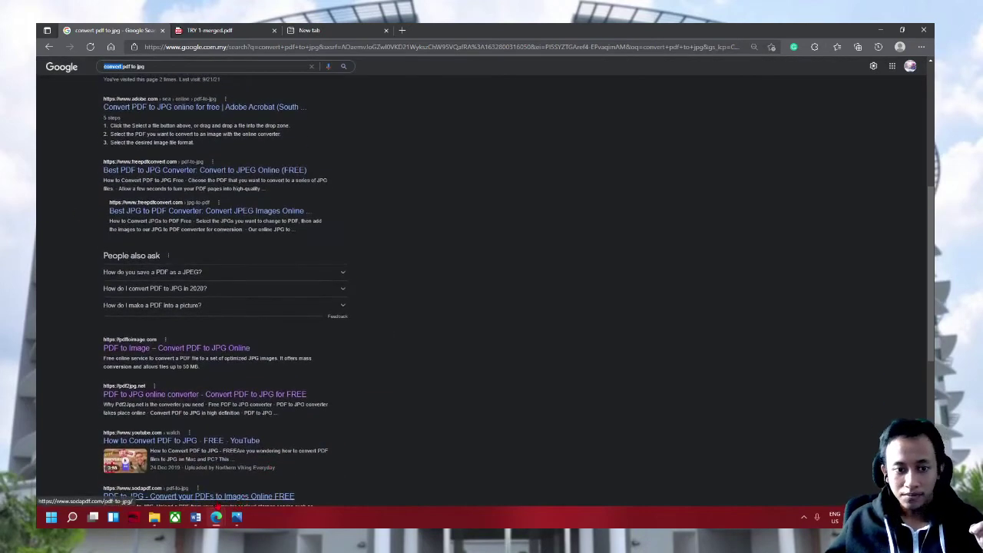
{"action": "left_click", "coordinate": [216, 517]}
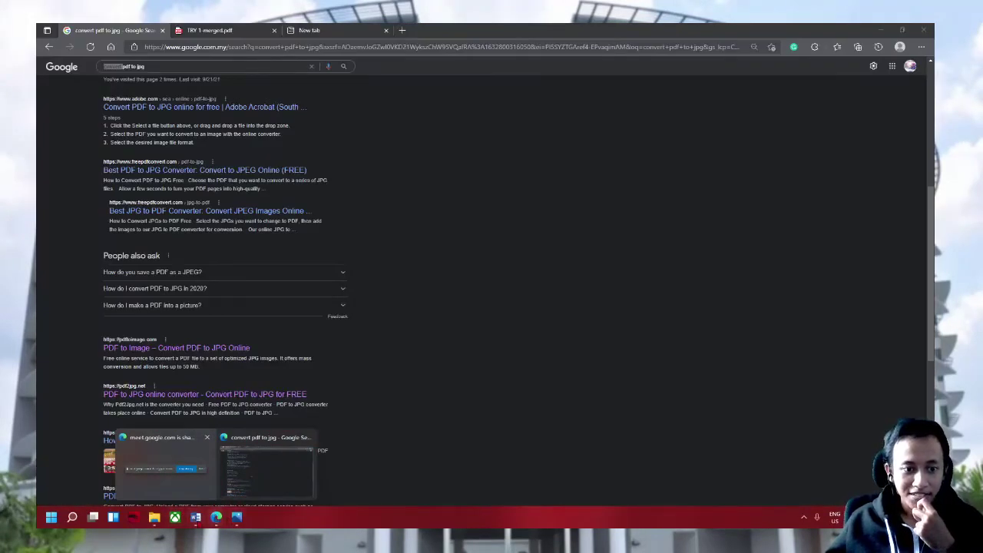
Bring the Document1 class outline forward and select, then deselect, the Combination file and Some Tricks lines
{"action": "left_click", "coordinate": [257, 465]}
{"action": "mouse_move", "coordinate": [195, 517]}
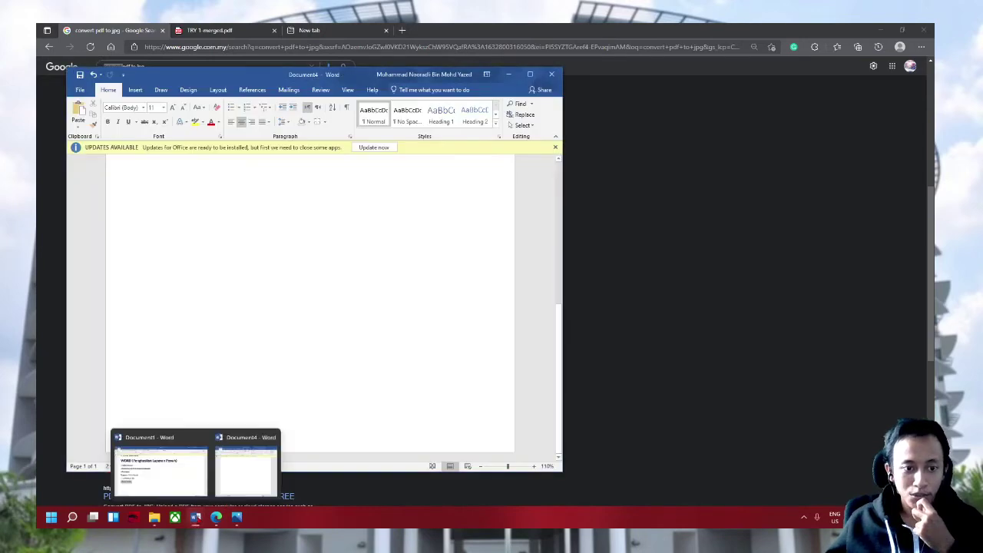
{"action": "left_click", "coordinate": [247, 461]}
{"action": "scroll", "coordinate": [237, 395], "scroll_direction": "up", "scroll_amount": 2}
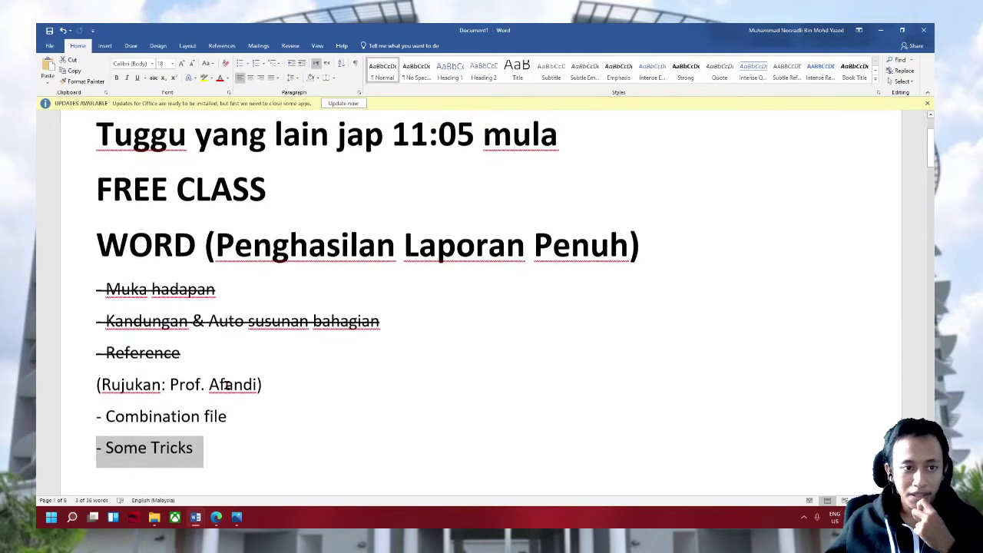
{"action": "scroll", "coordinate": [230, 388], "scroll_direction": "down", "scroll_amount": 2}
{"action": "left_click", "coordinate": [194, 368]}
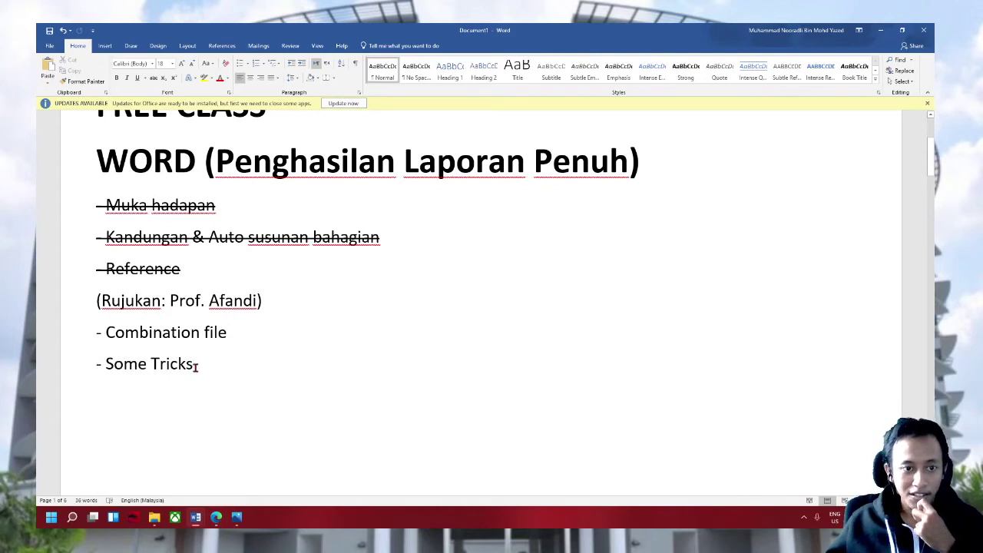
{"action": "left_click_drag", "start_coordinate": [197, 367], "coordinate": [115, 342]}
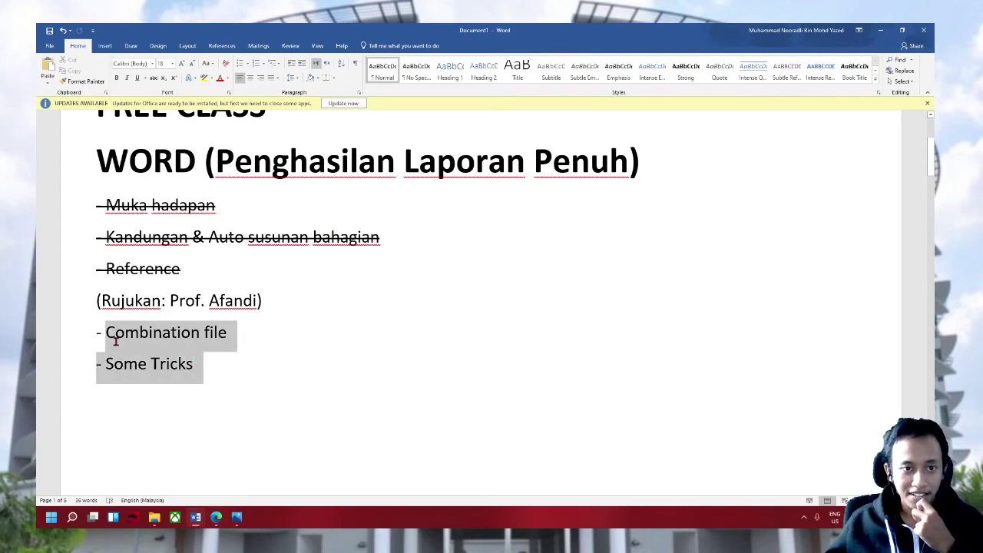
{"action": "left_click", "coordinate": [239, 391]}
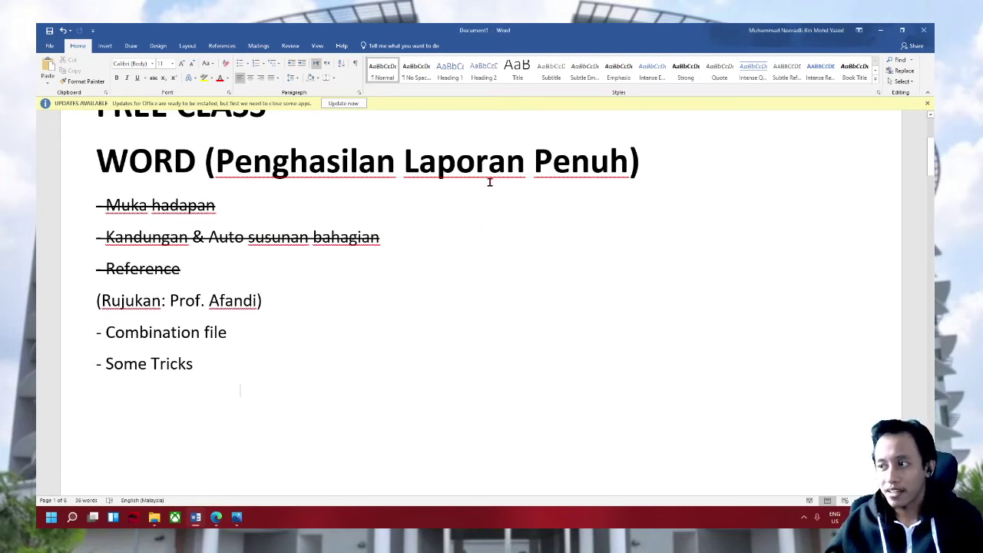
Scroll up to the heading, place the cursor after FREE CLASS, then scroll back down
{"action": "scroll", "coordinate": [376, 277], "scroll_direction": "up", "scroll_amount": 2}
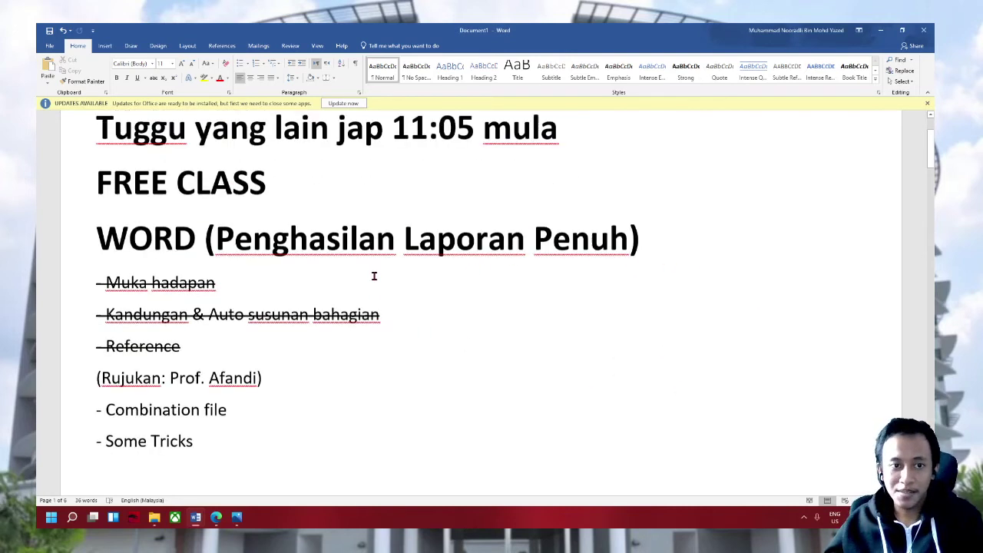
{"action": "scroll", "coordinate": [374, 276], "scroll_direction": "up", "scroll_amount": 2}
{"action": "scroll", "coordinate": [374, 276], "scroll_direction": "up", "scroll_amount": 2}
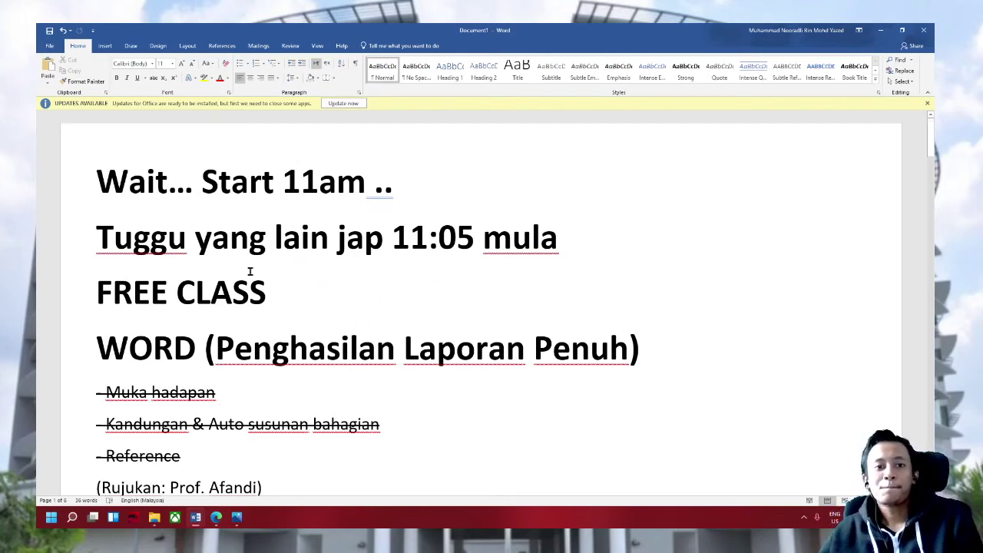
{"action": "left_click", "coordinate": [312, 252]}
{"action": "left_click", "coordinate": [427, 308]}
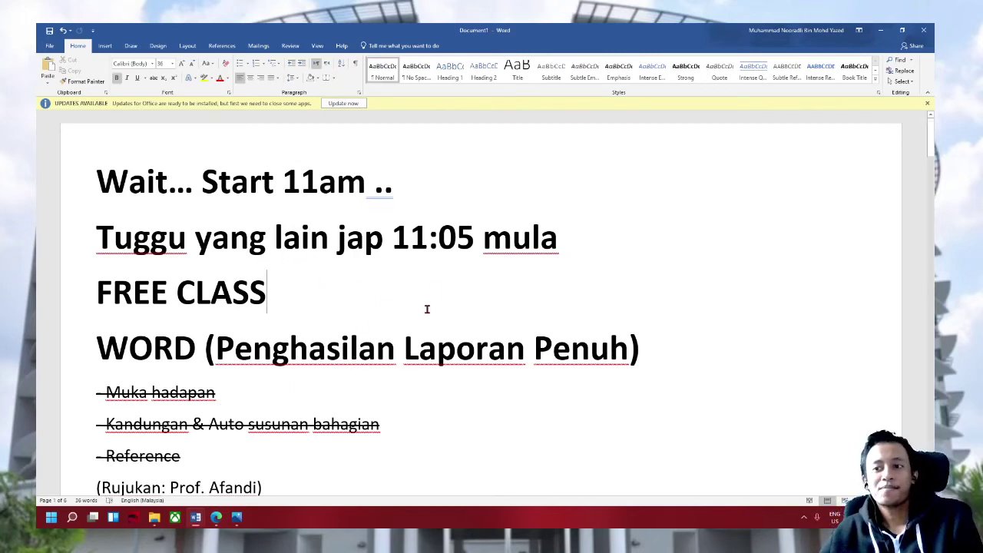
{"action": "scroll", "coordinate": [407, 317], "scroll_direction": "down", "scroll_amount": 2}
{"action": "scroll", "coordinate": [231, 434], "scroll_direction": "down", "scroll_amount": 2}
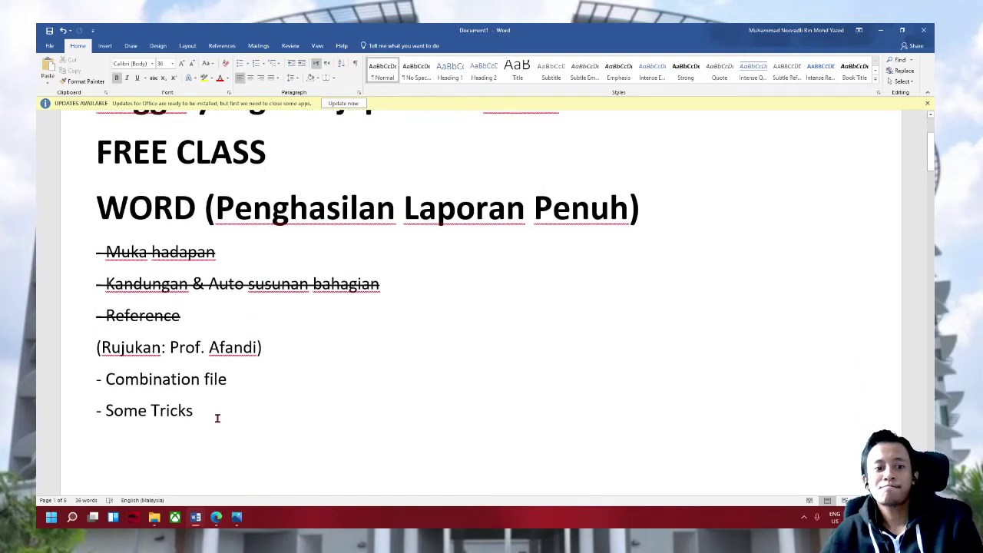
Apply strikethrough to the '- Combination file' and '- Some Tricks' lines
{"action": "left_click_drag", "start_coordinate": [194, 414], "coordinate": [96, 378]}
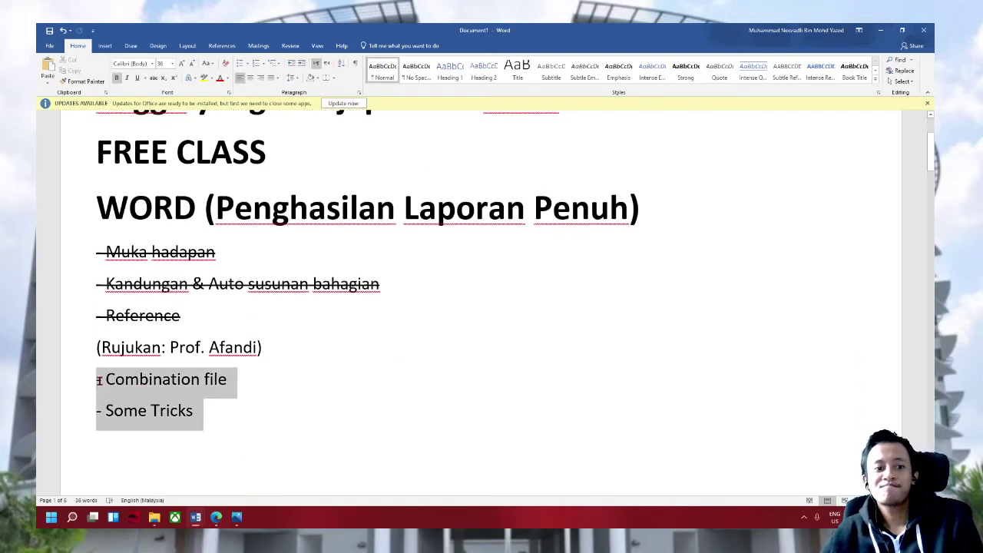
{"action": "left_click", "coordinate": [154, 80]}
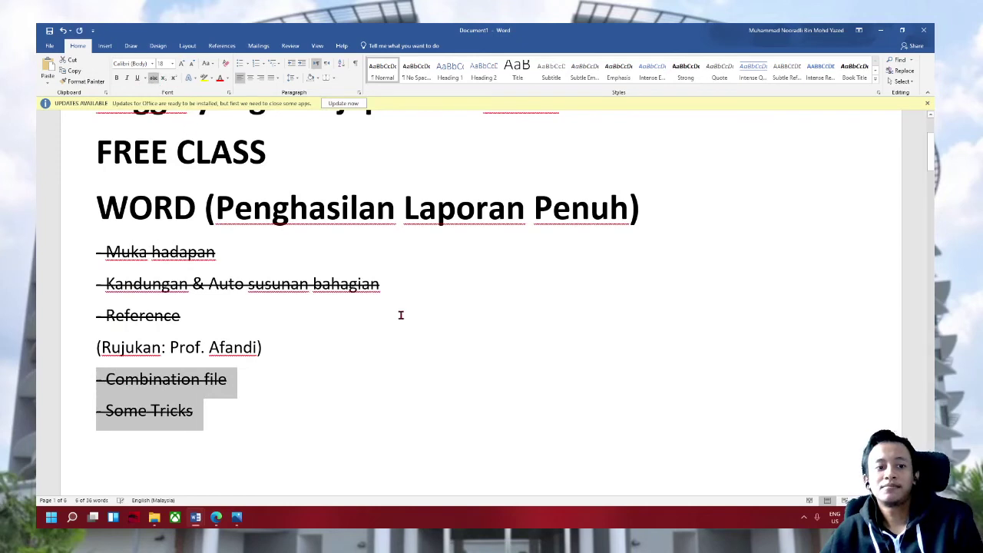
{"action": "left_click", "coordinate": [400, 315]}
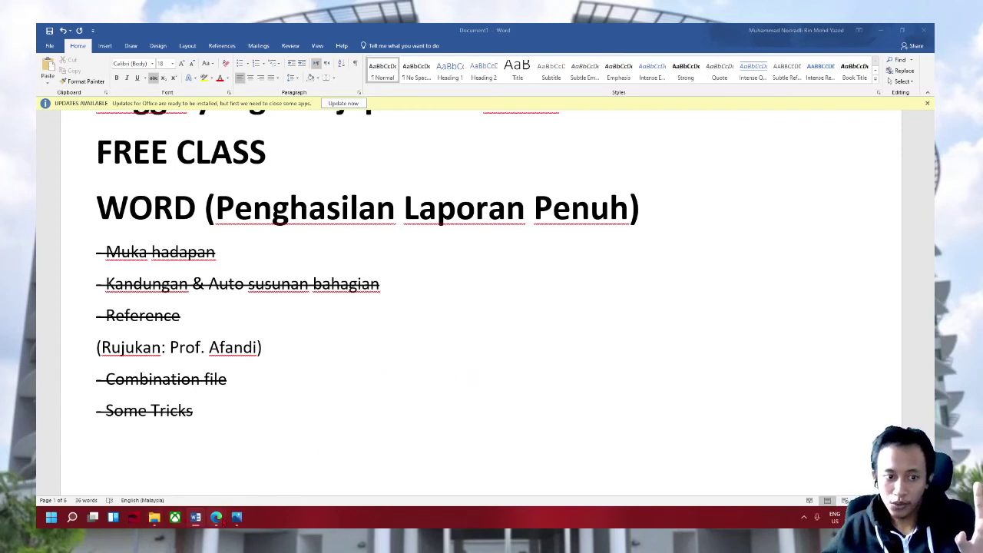
Show the TRY 1-merged.pdf tab in Edge and scroll from page 3 back to page 1
{"action": "left_click", "coordinate": [267, 465]}
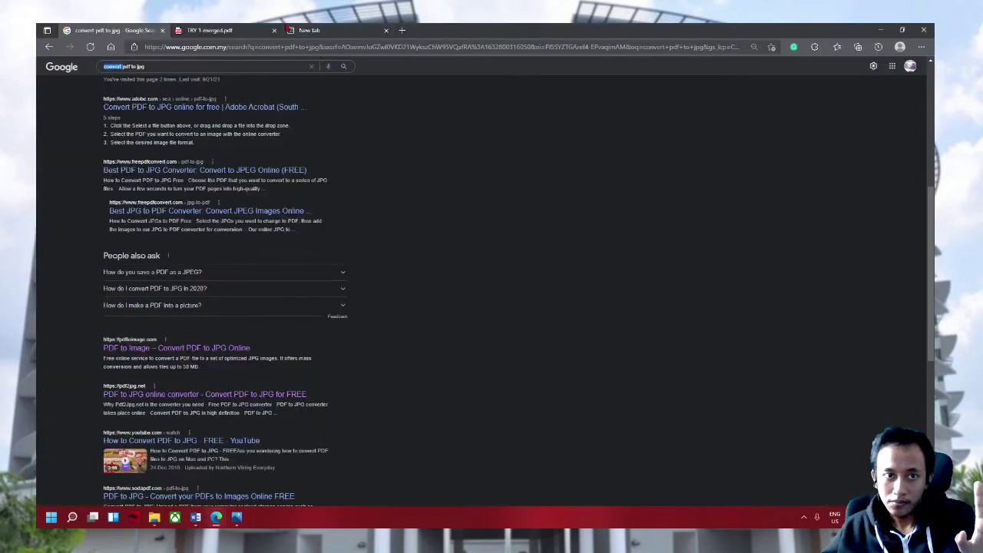
{"action": "left_click", "coordinate": [209, 30]}
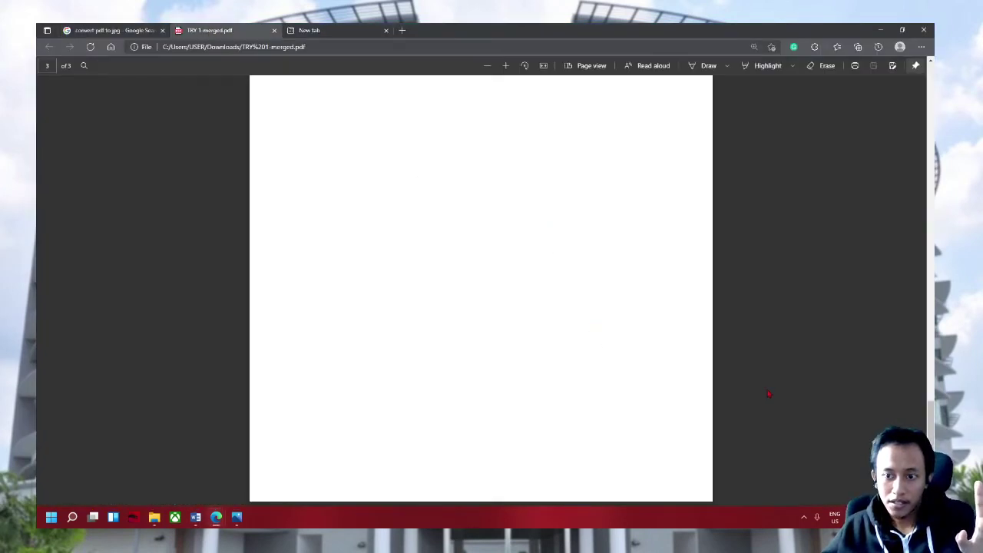
{"action": "left_click_drag", "start_coordinate": [931, 415], "coordinate": [916, 300]}
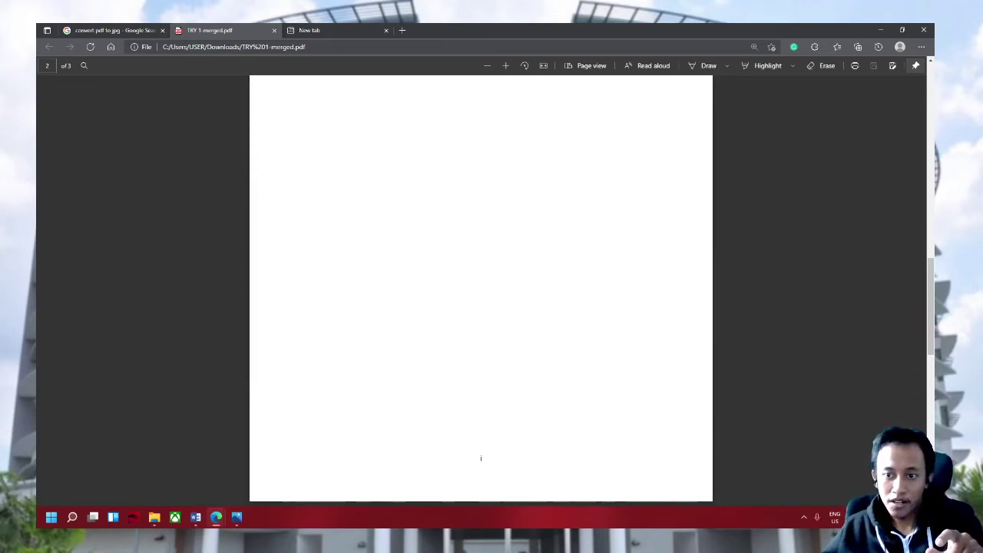
{"action": "left_click_drag", "start_coordinate": [931, 313], "coordinate": [922, 146]}
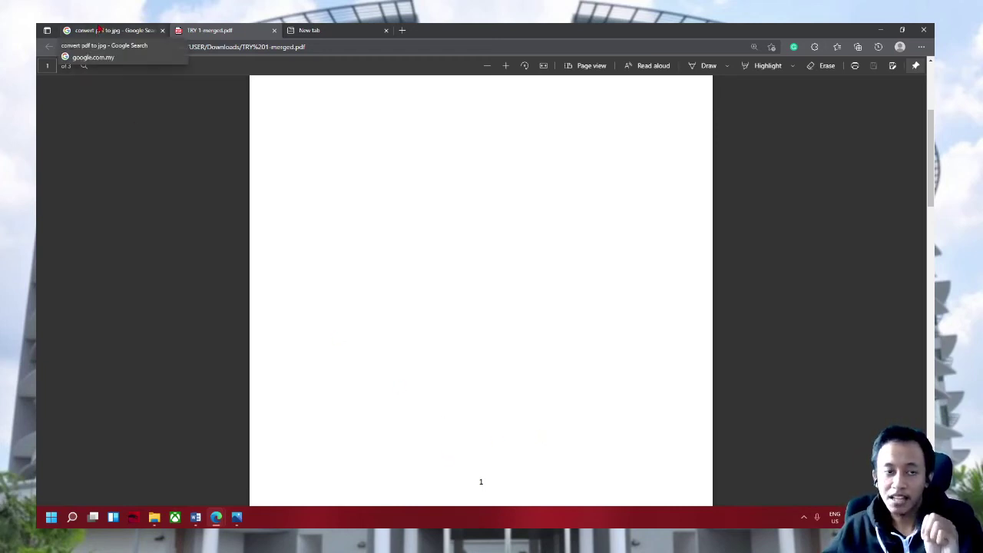
Replace the Google query with 'merge pdf', then bring up the M10.jpg Photos viewer window
{"action": "left_click", "coordinate": [97, 31]}
{"action": "key", "text": "ctrl+a"}
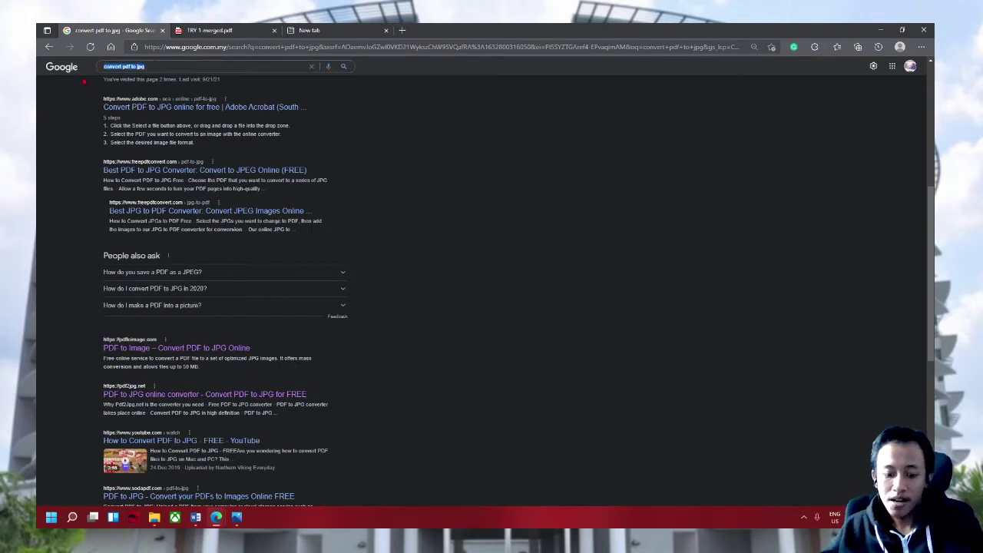
{"action": "type", "text": "merge p"}
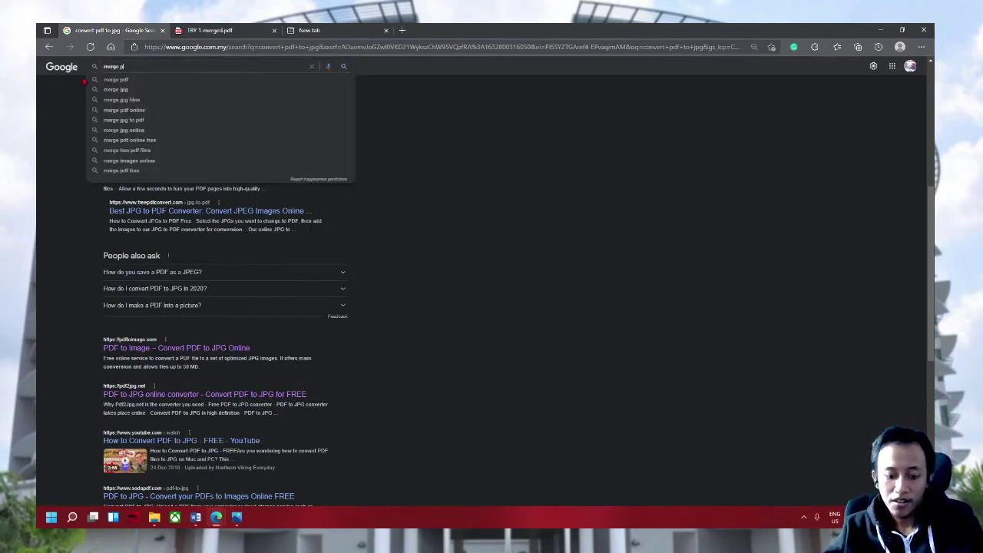
{"action": "type", "text": "df"}
{"action": "key", "text": "Return"}
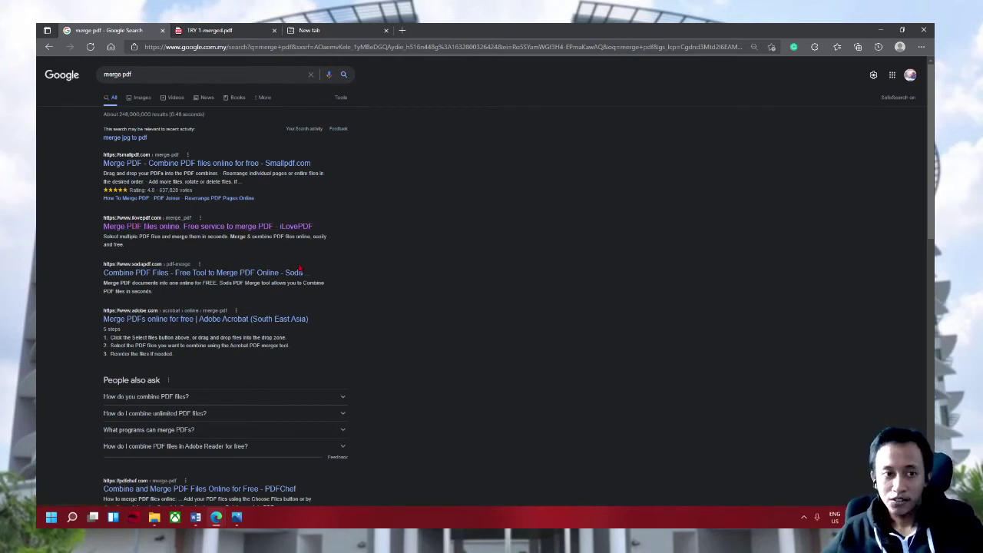
{"action": "left_click", "coordinate": [196, 516]}
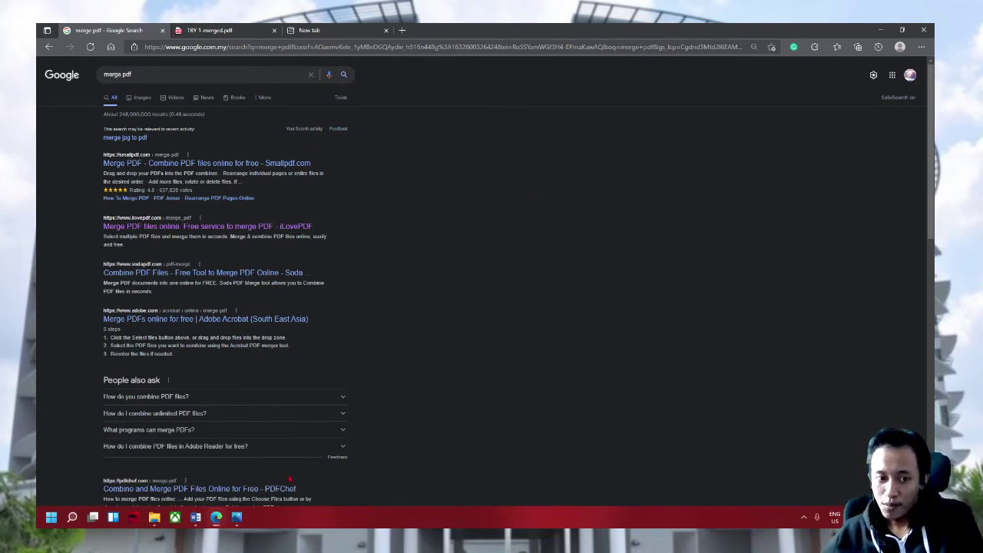
{"action": "left_click", "coordinate": [237, 517]}
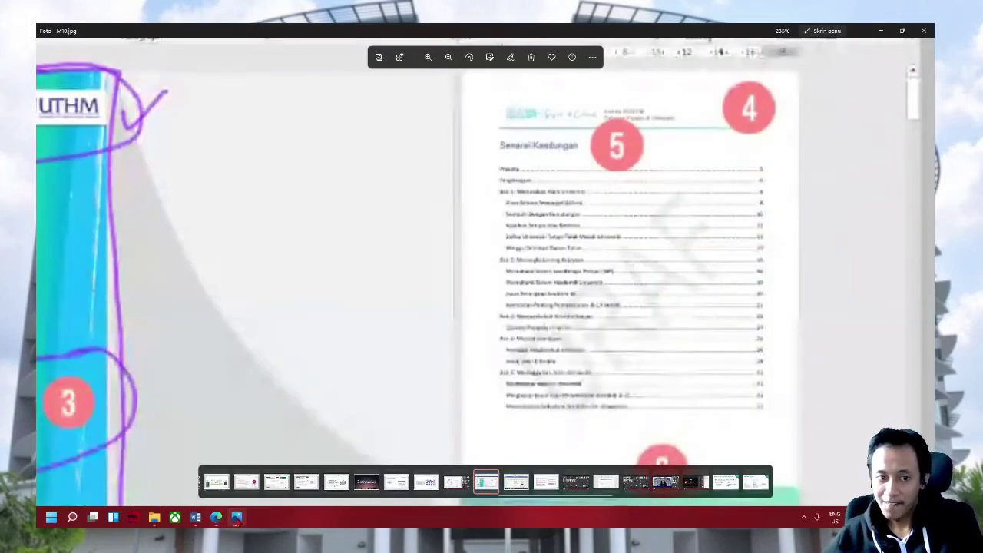
{"action": "mouse_move", "coordinate": [196, 517]}
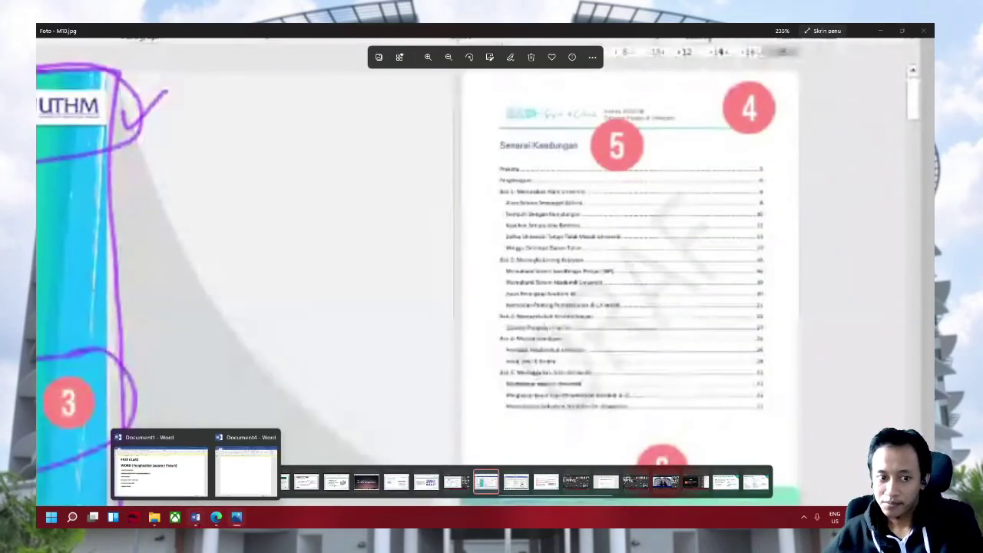
Bring Word's Document4 with the 30% discount poster forward and maximize it with Win+Up
{"action": "left_click", "coordinate": [235, 484]}
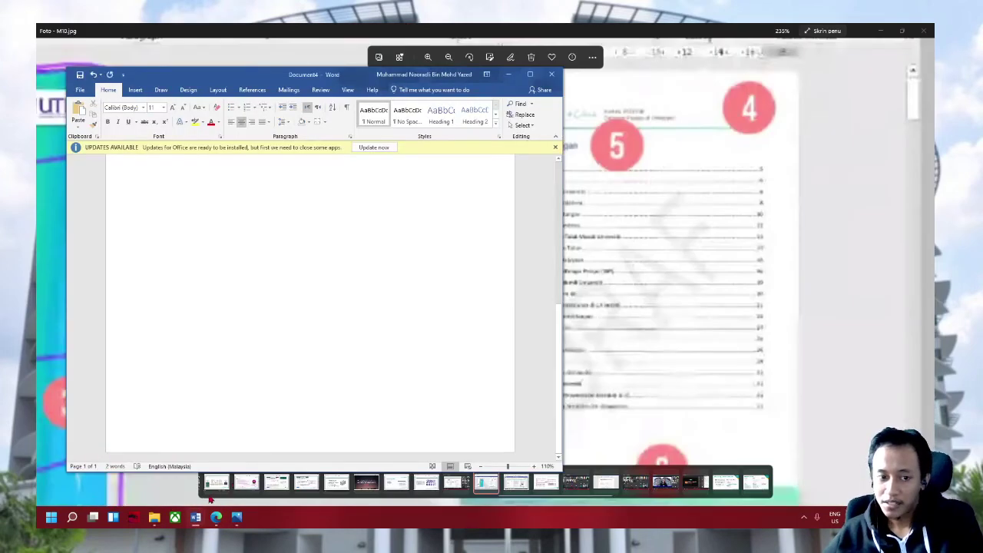
{"action": "mouse_move", "coordinate": [195, 518]}
{"action": "left_click", "coordinate": [154, 518]}
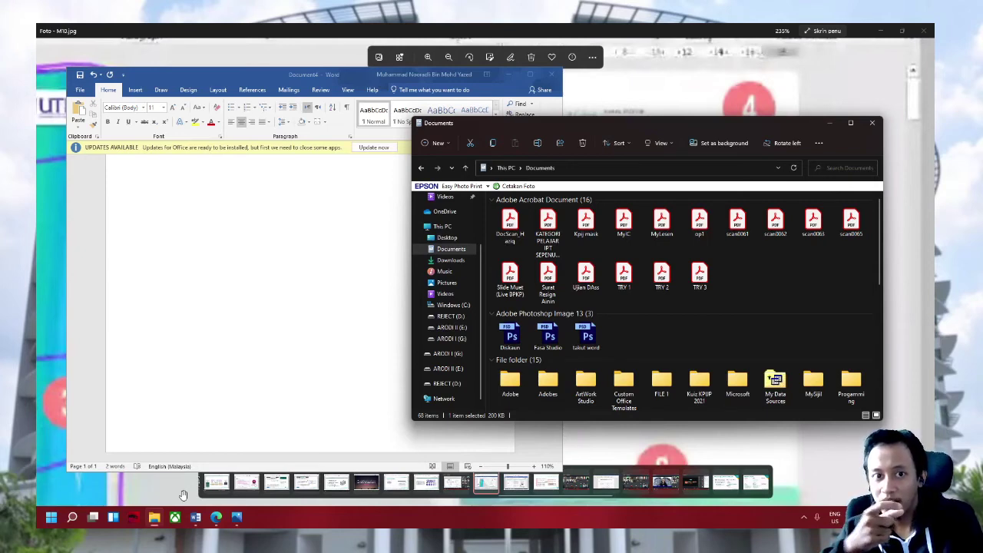
{"action": "left_click", "coordinate": [304, 280]}
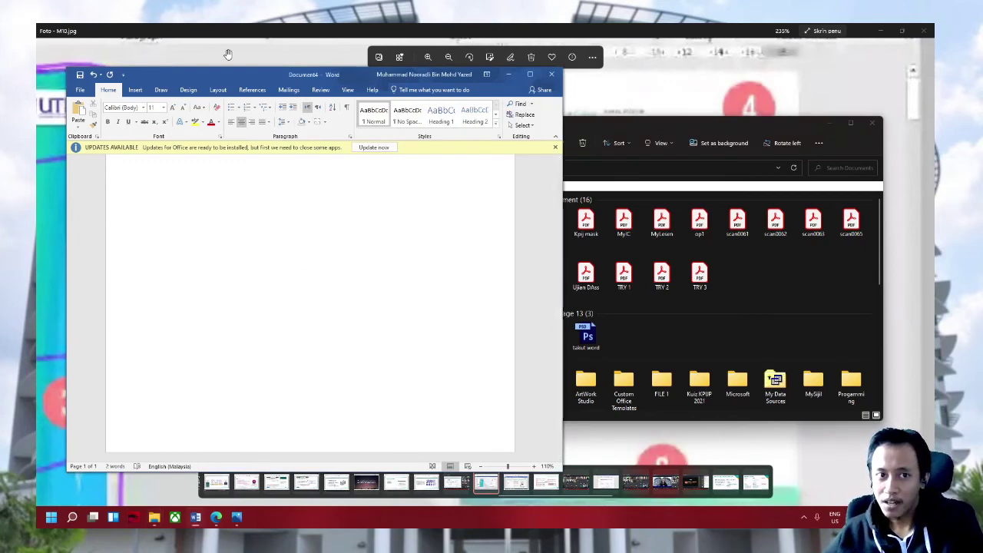
{"action": "key", "text": "super+Up"}
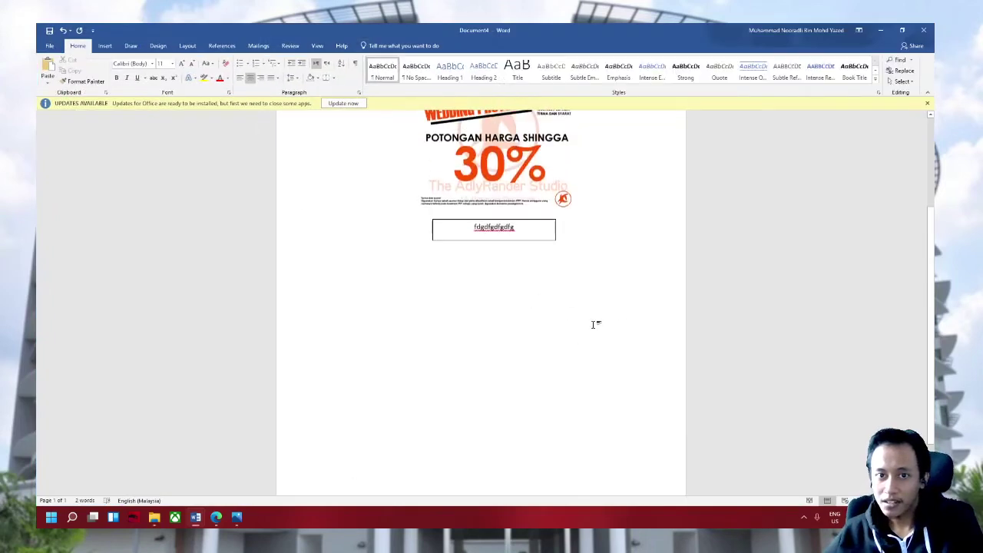
Switch from Word to Edge's 'merge pdf' Google results
{"action": "scroll", "coordinate": [450, 130], "scroll_direction": "up", "scroll_amount": 2}
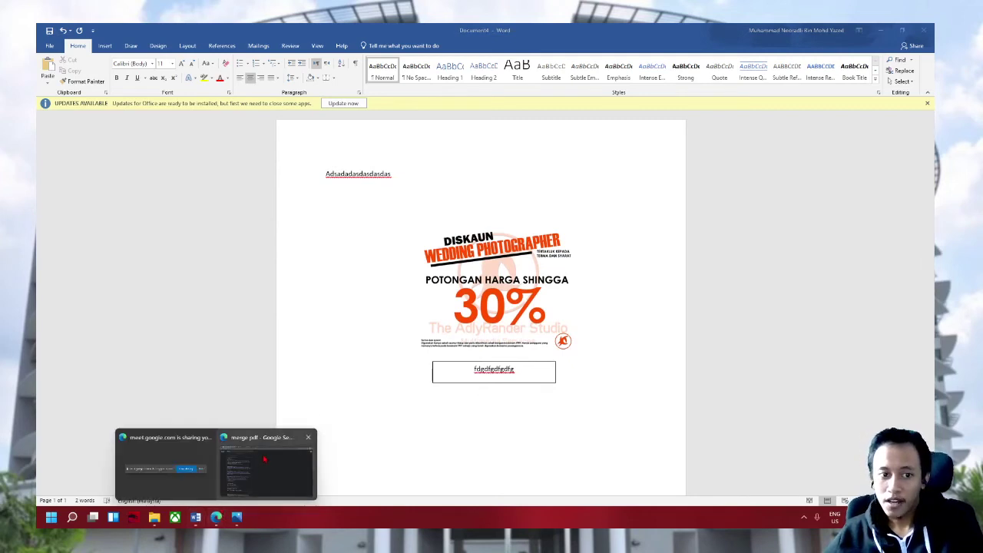
{"action": "left_click", "coordinate": [267, 465]}
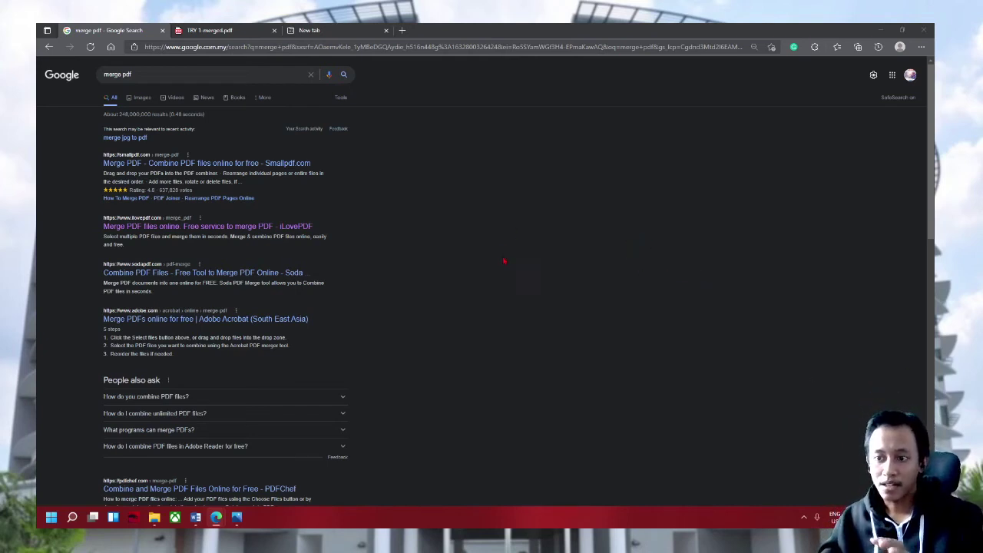
{"action": "mouse_move", "coordinate": [196, 517]}
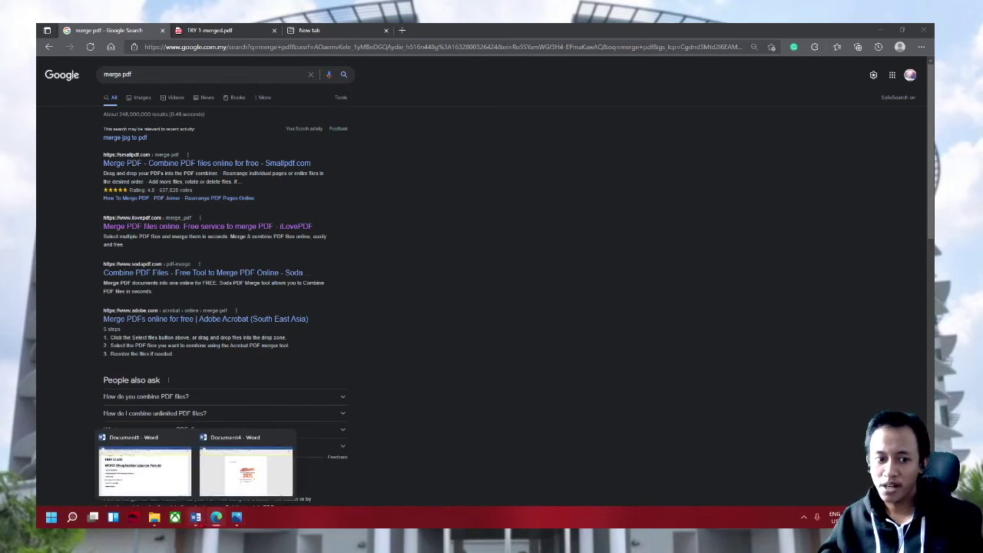
Bring the FREE CLASS outline back and place the cursor after the Rujukan note
{"action": "left_click", "coordinate": [145, 470]}
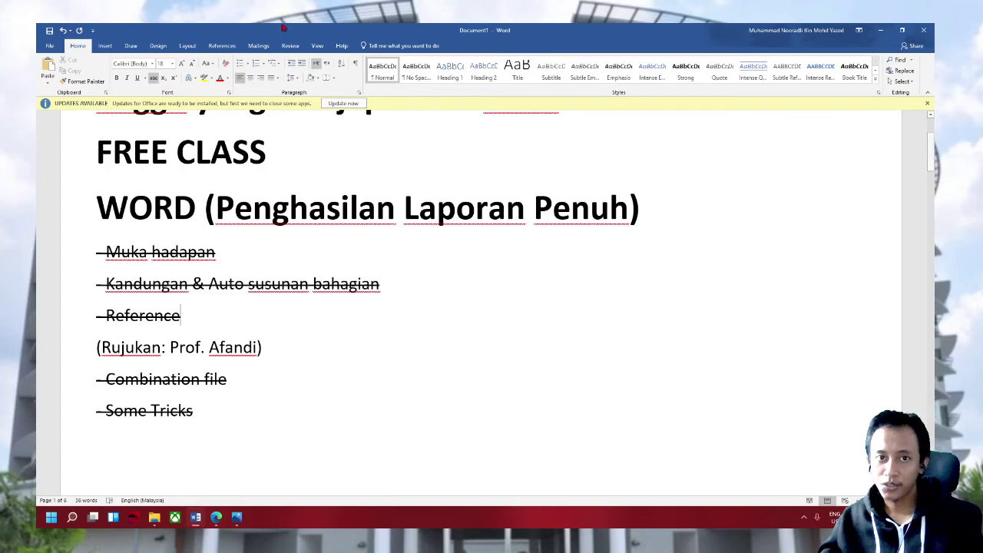
{"action": "left_click", "coordinate": [431, 353]}
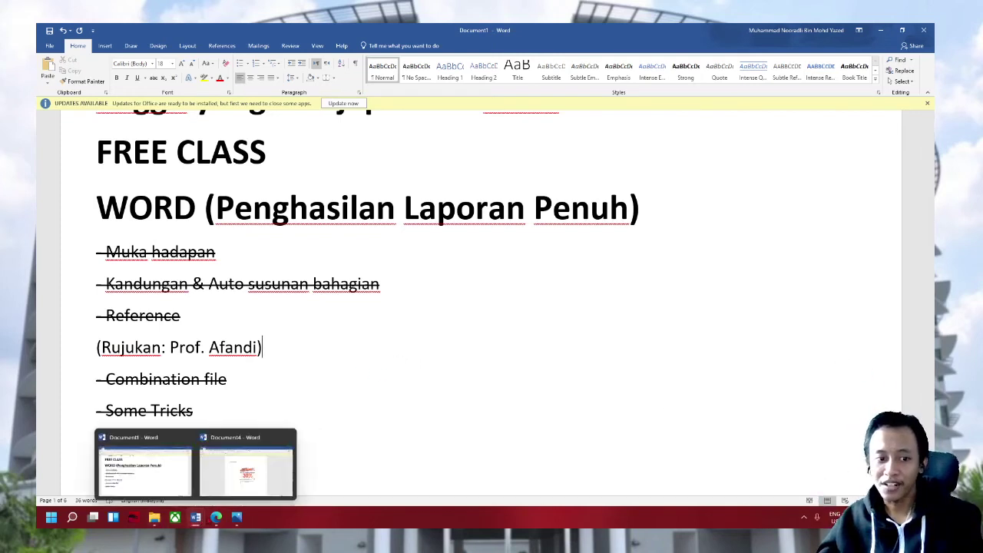
Bring Edge's merge pdf search forward, select its search terms, then list the open Word documents
{"action": "left_click", "coordinate": [217, 517]}
{"action": "left_click", "coordinate": [250, 460]}
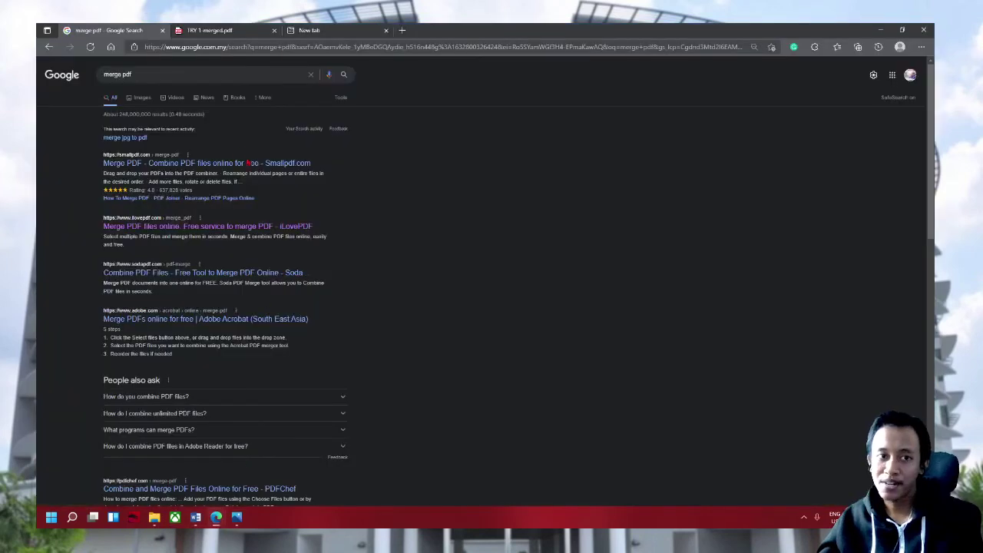
{"action": "left_click_drag", "start_coordinate": [151, 78], "coordinate": [92, 77]}
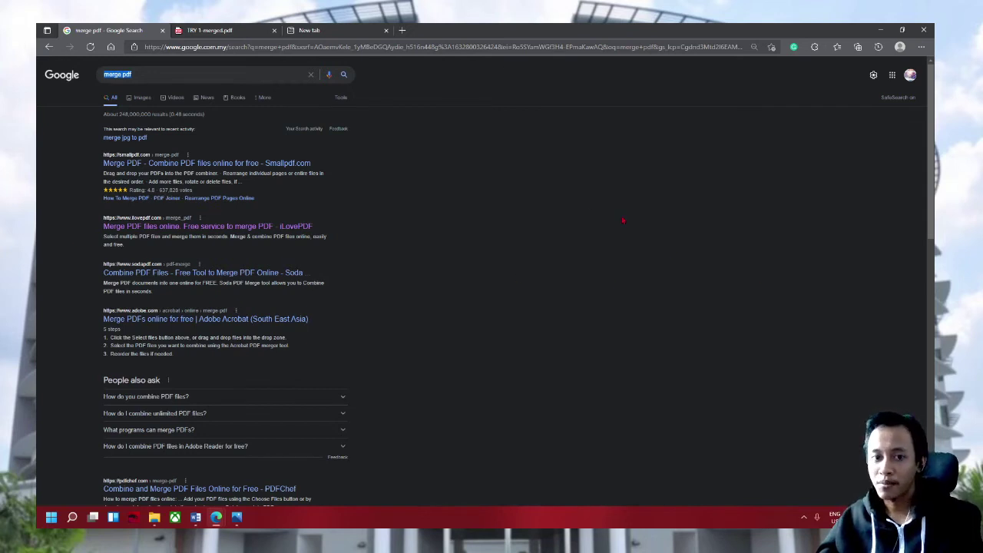
{"action": "left_click", "coordinate": [196, 517]}
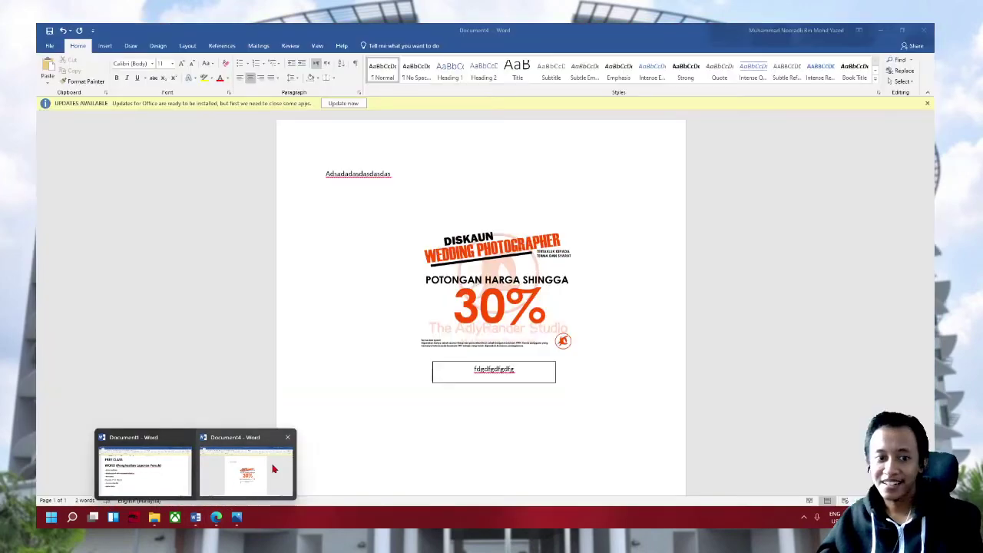
Switch to Document4 and select the Diskaun 30% discount poster picture
{"action": "left_click", "coordinate": [254, 464]}
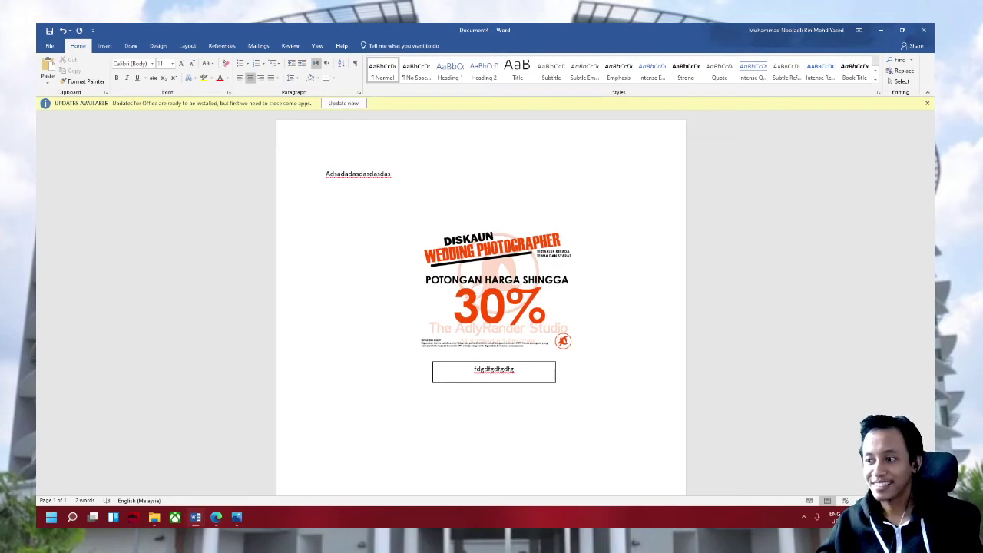
{"action": "left_click", "coordinate": [571, 244]}
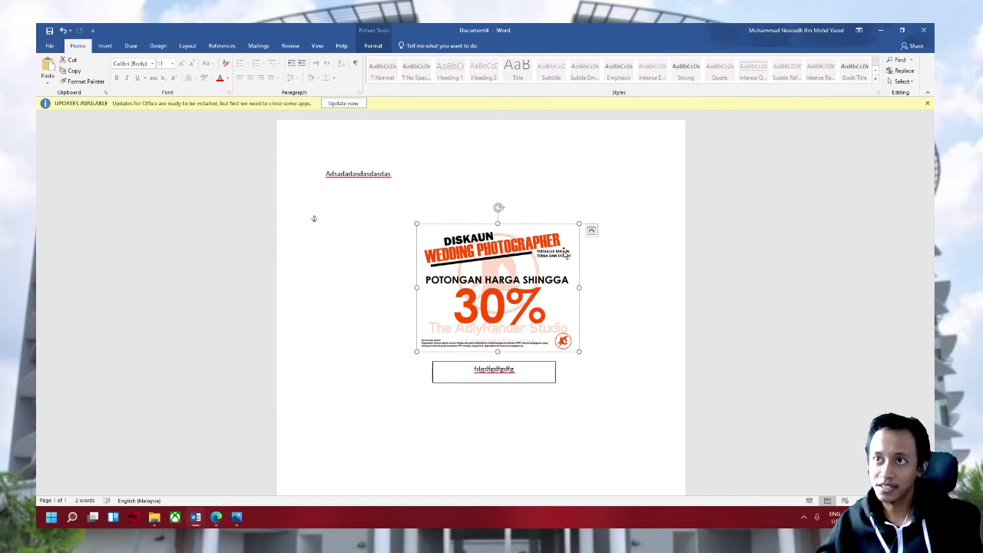
{"action": "mouse_move", "coordinate": [497, 288]}
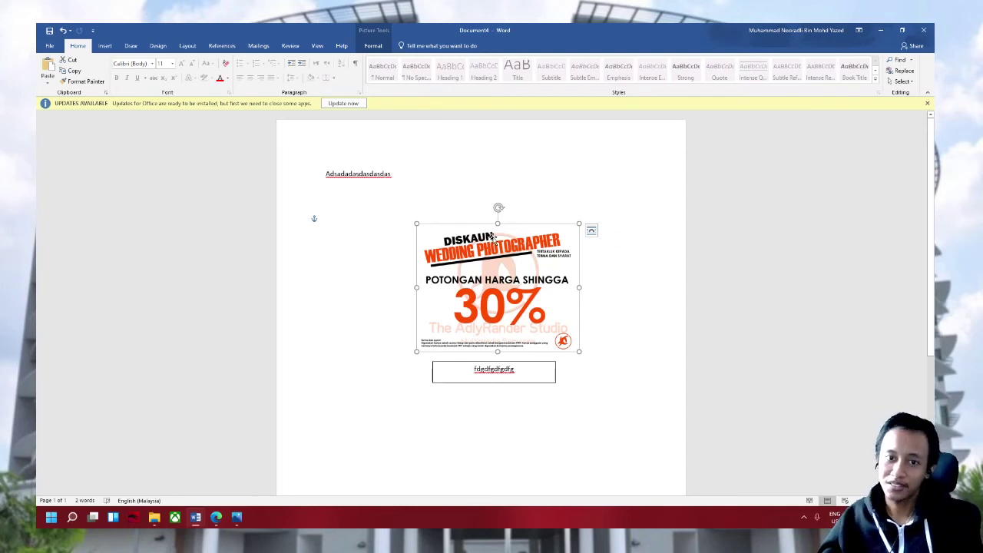
Drag the poster to the page's horizontal centre guide above the text box, then deselect it
{"action": "left_click_drag", "start_coordinate": [493, 237], "coordinate": [472, 232]}
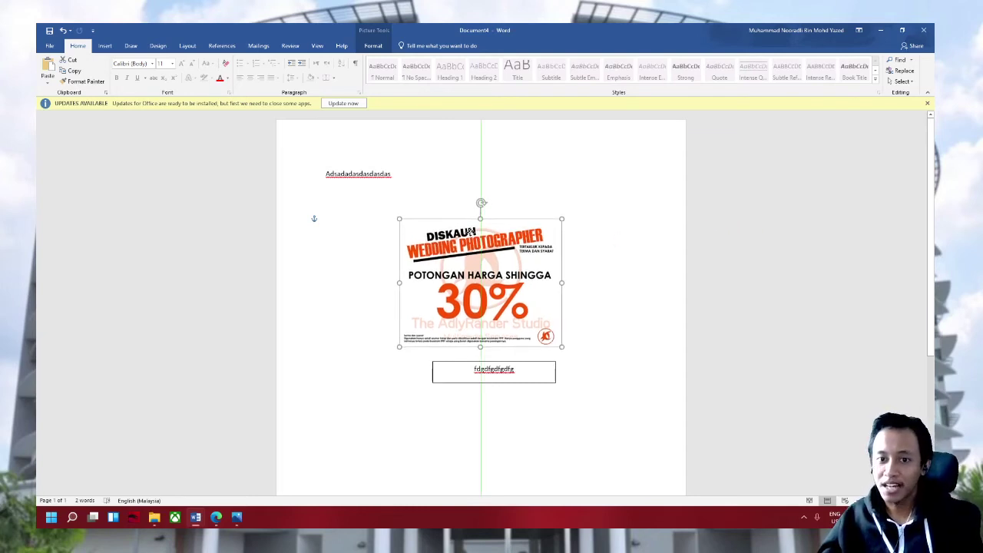
{"action": "left_click_drag", "start_coordinate": [471, 232], "coordinate": [471, 230]}
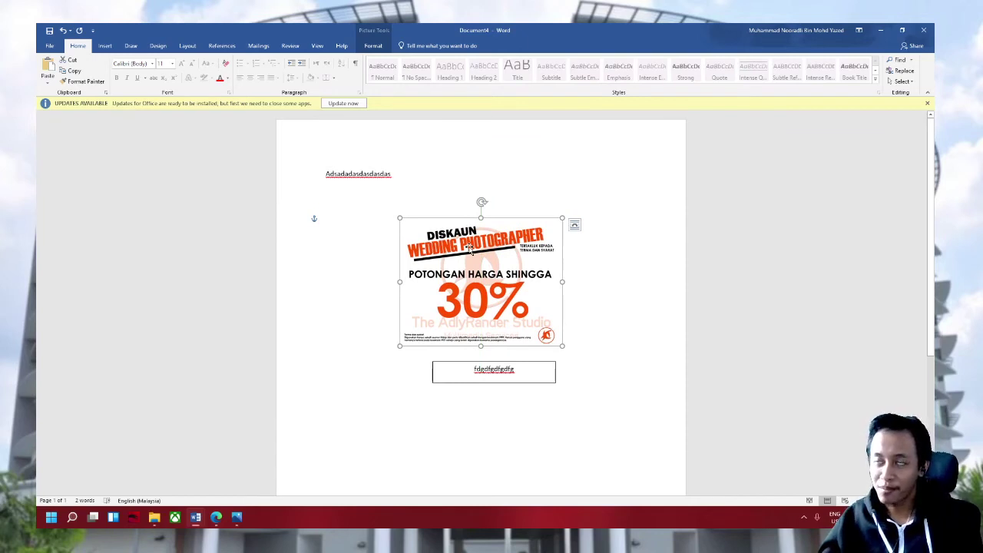
{"action": "left_click", "coordinate": [652, 234]}
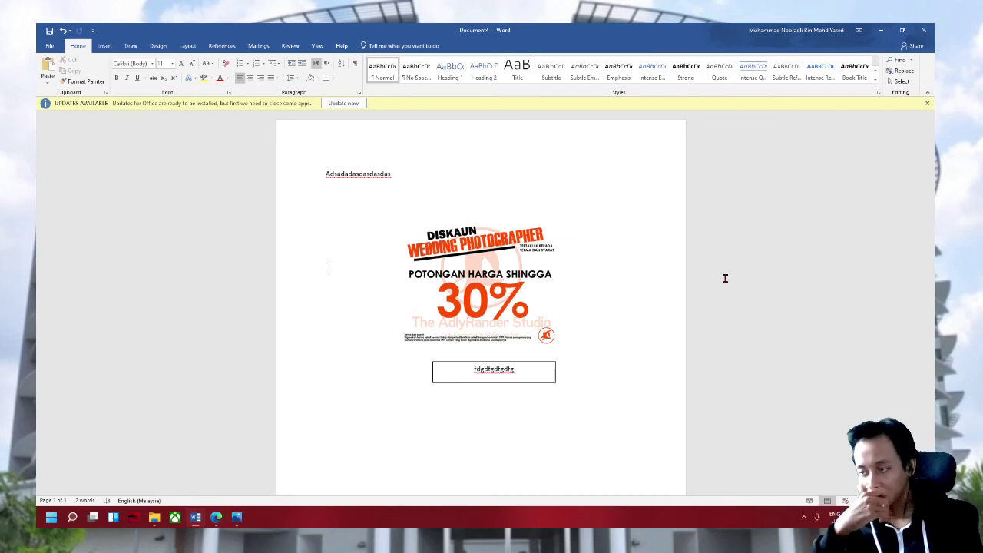
Minimize the poster document and launch a new Word session from Windows Search's Recent list
{"action": "left_click", "coordinate": [880, 30]}
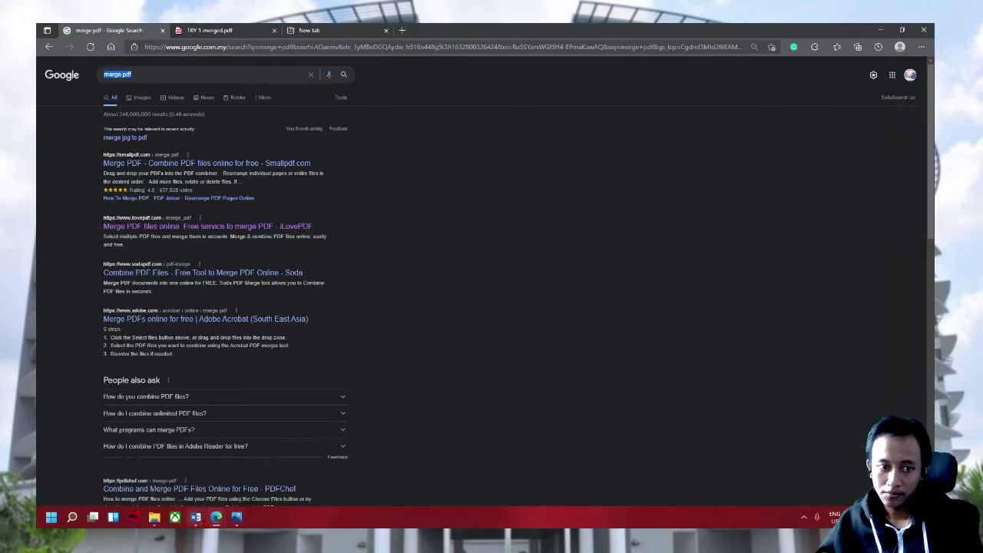
{"action": "mouse_move", "coordinate": [196, 518]}
{"action": "left_click", "coordinate": [146, 468]}
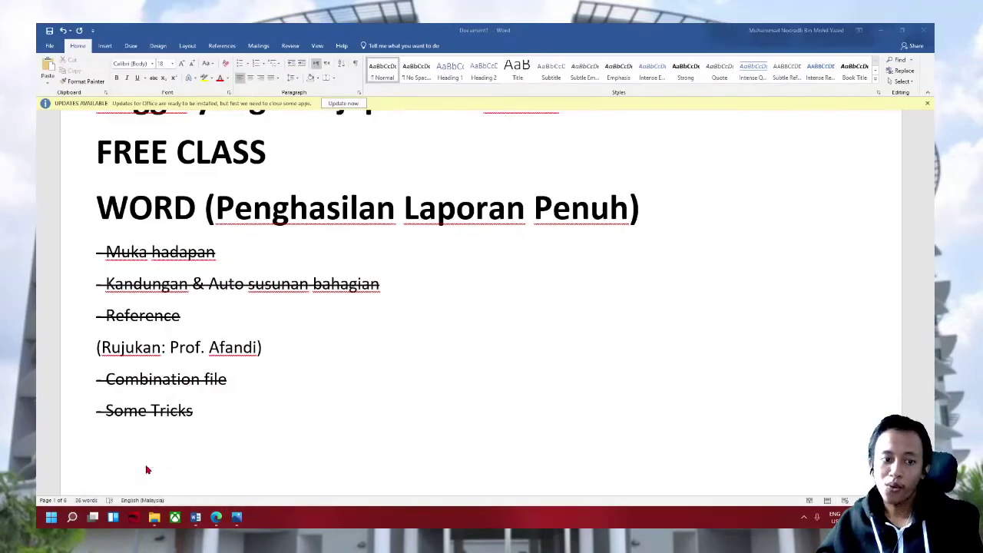
{"action": "left_click", "coordinate": [71, 517]}
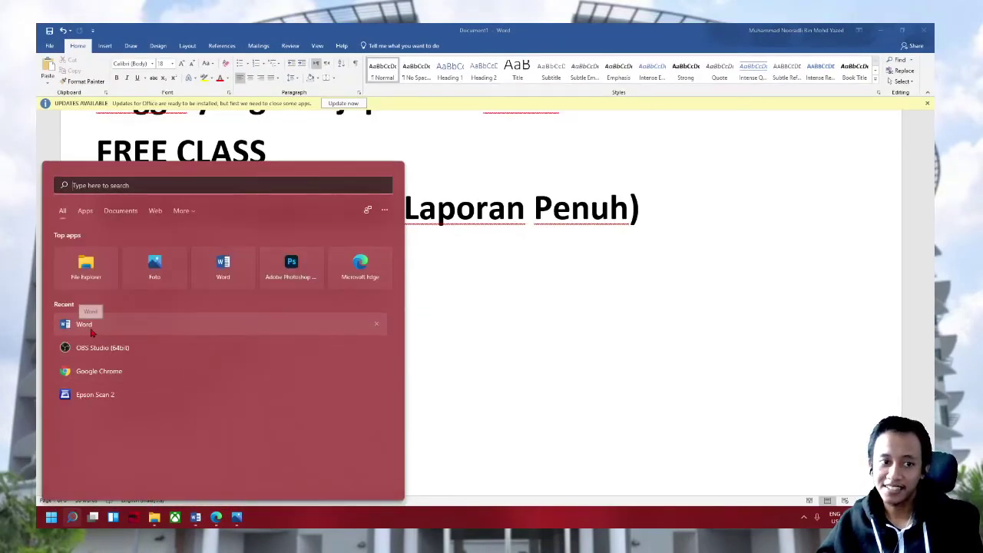
{"action": "left_click", "coordinate": [138, 417]}
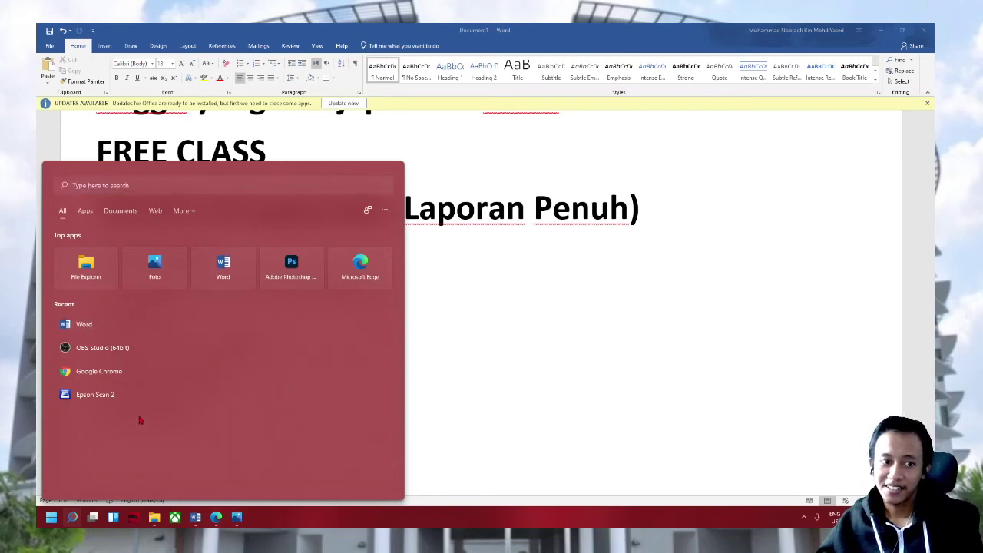
{"action": "left_click", "coordinate": [83, 324]}
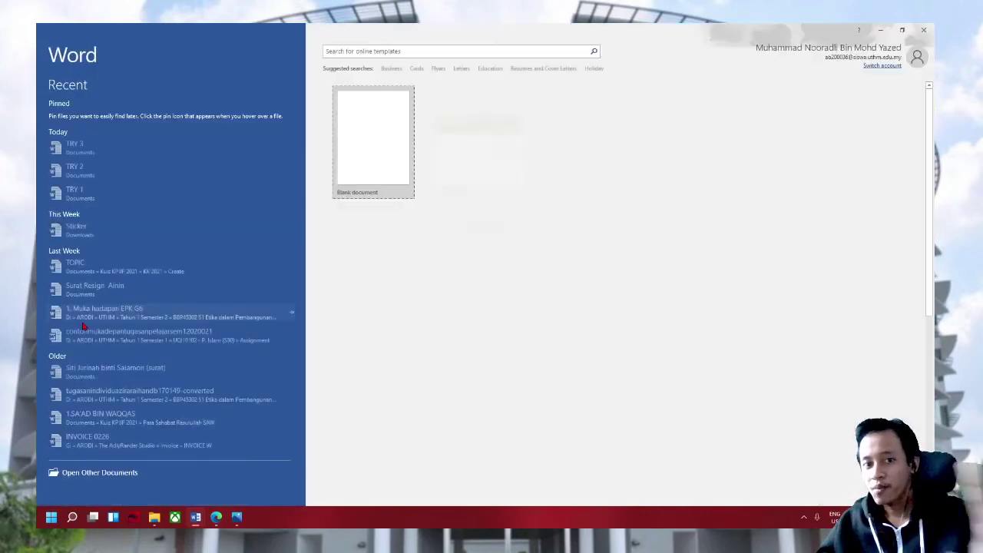
Create blank Document5 from the start screen and switch to its Design options
{"action": "left_click", "coordinate": [346, 132]}
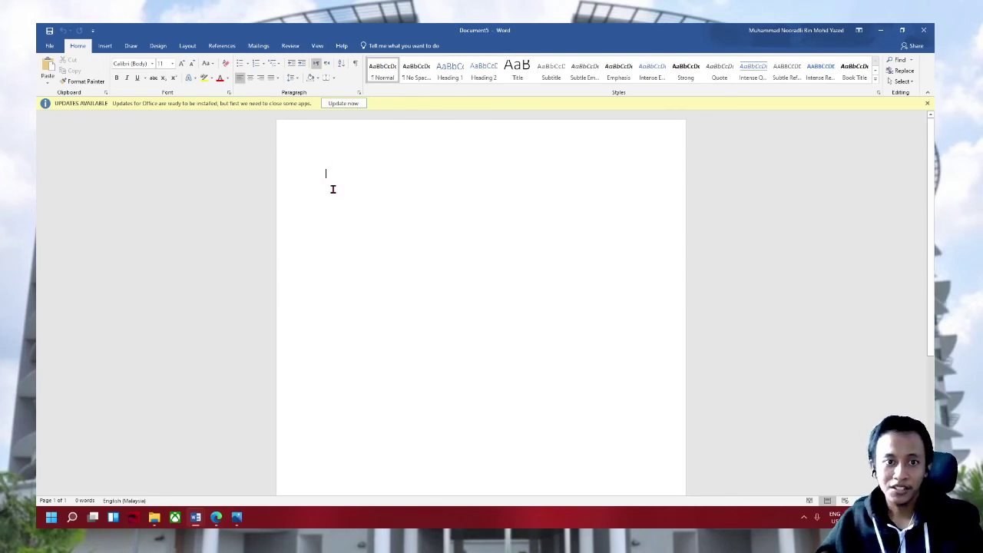
{"action": "scroll", "coordinate": [933, 241], "scroll_direction": "down", "scroll_amount": 1, "text": "ctrl"}
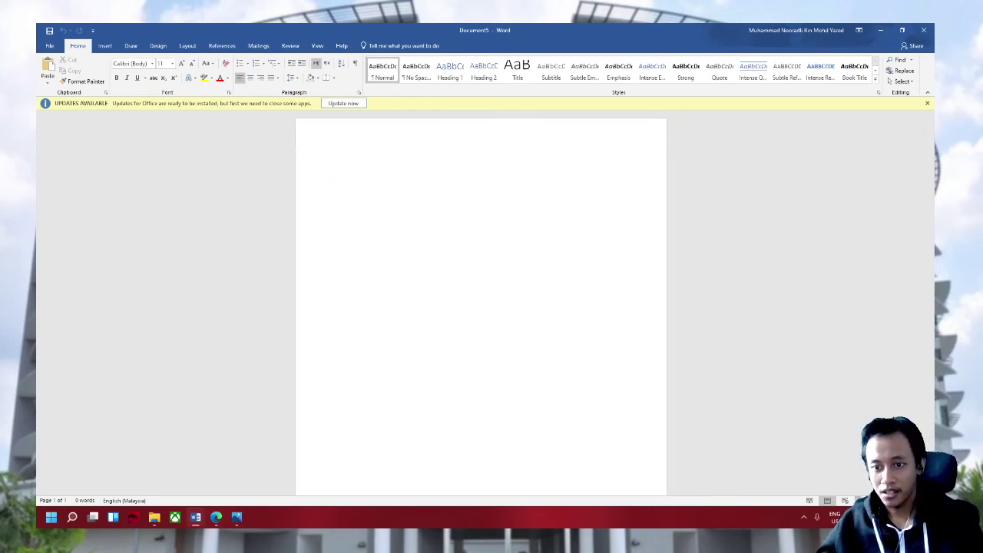
{"action": "scroll", "coordinate": [933, 241], "scroll_direction": "down", "scroll_amount": 1, "text": "ctrl"}
{"action": "scroll", "coordinate": [934, 241], "scroll_direction": "down", "scroll_amount": 1, "text": "ctrl"}
{"action": "scroll", "coordinate": [930, 242], "scroll_direction": "down", "scroll_amount": 1, "text": "ctrl"}
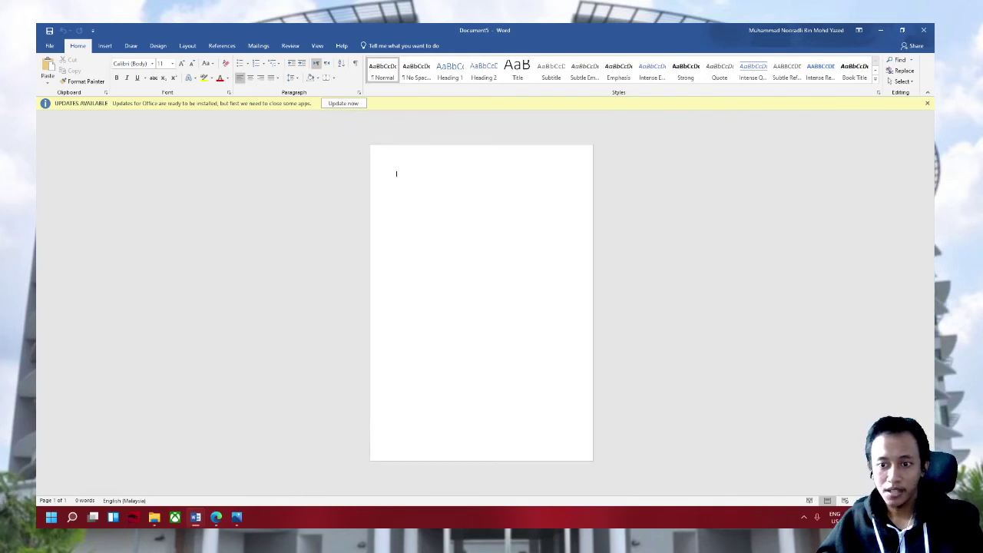
{"action": "scroll", "coordinate": [933, 241], "scroll_direction": "up", "scroll_amount": 1, "text": "ctrl"}
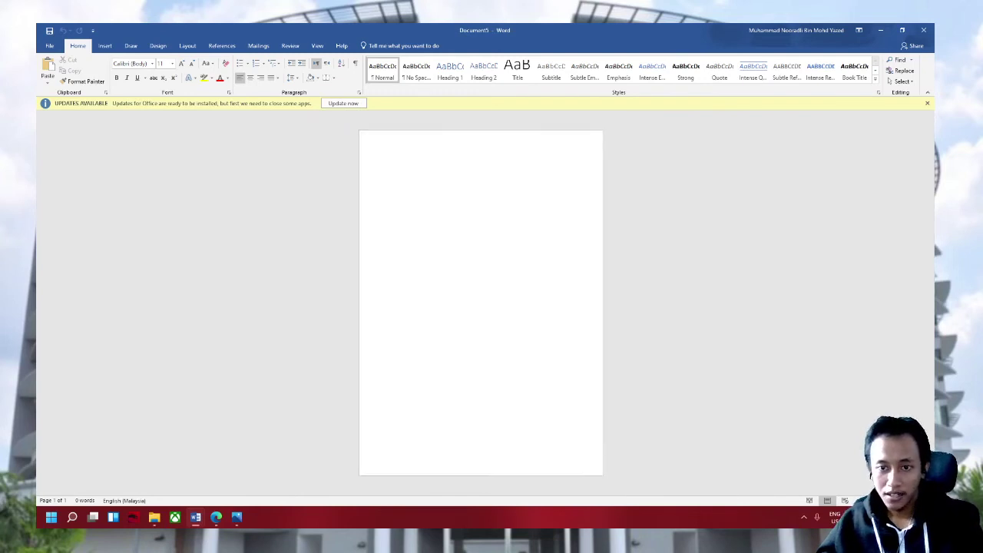
{"action": "left_click", "coordinate": [157, 45]}
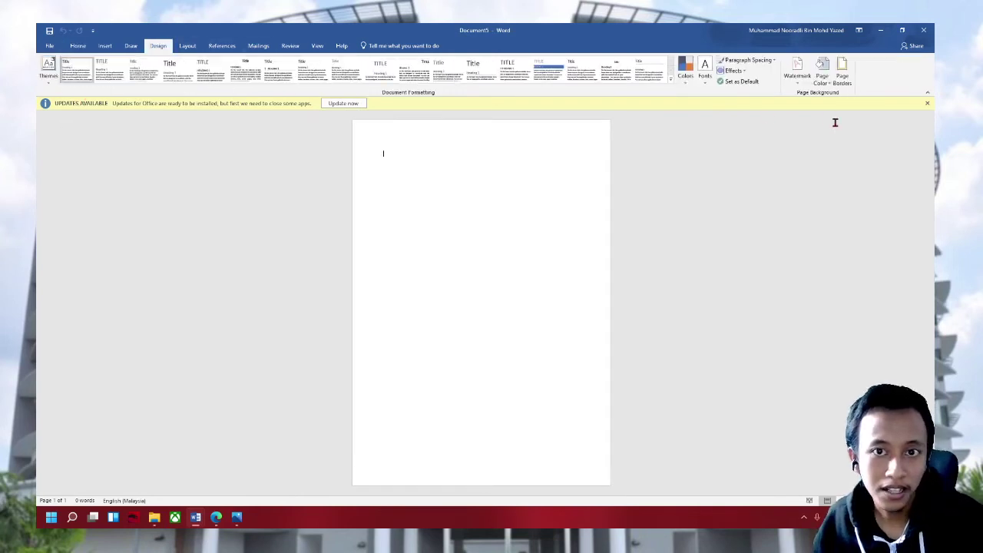
Browse the style sets and online cover-page templates without choosing any, returning to blank Document5
{"action": "left_click", "coordinate": [671, 79]}
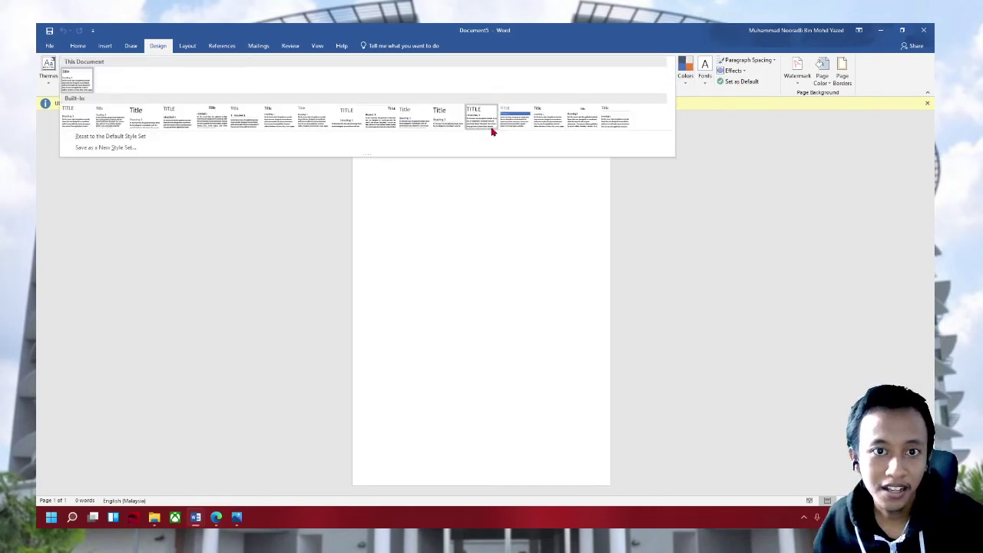
{"action": "left_click", "coordinate": [187, 213]}
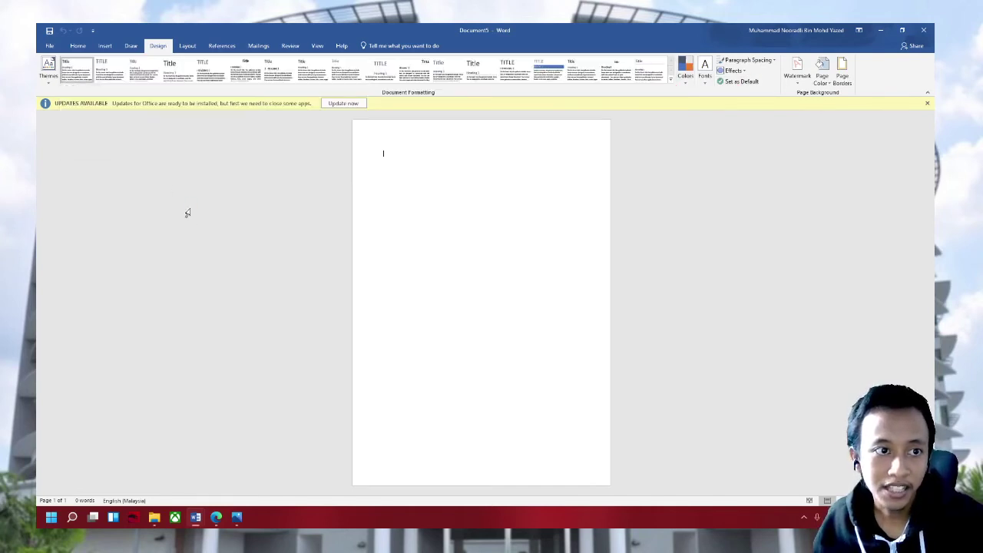
{"action": "left_click", "coordinate": [49, 45]}
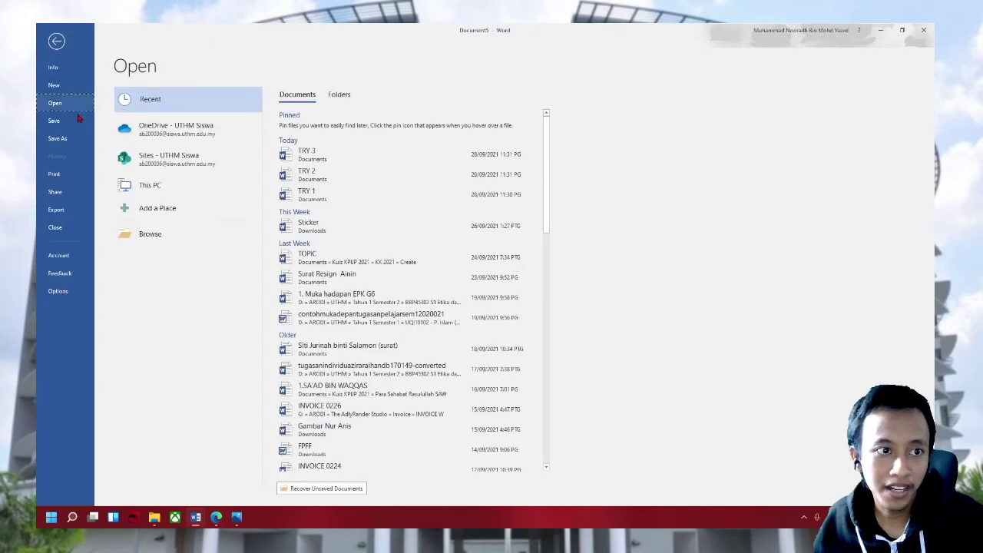
{"action": "left_click", "coordinate": [50, 84]}
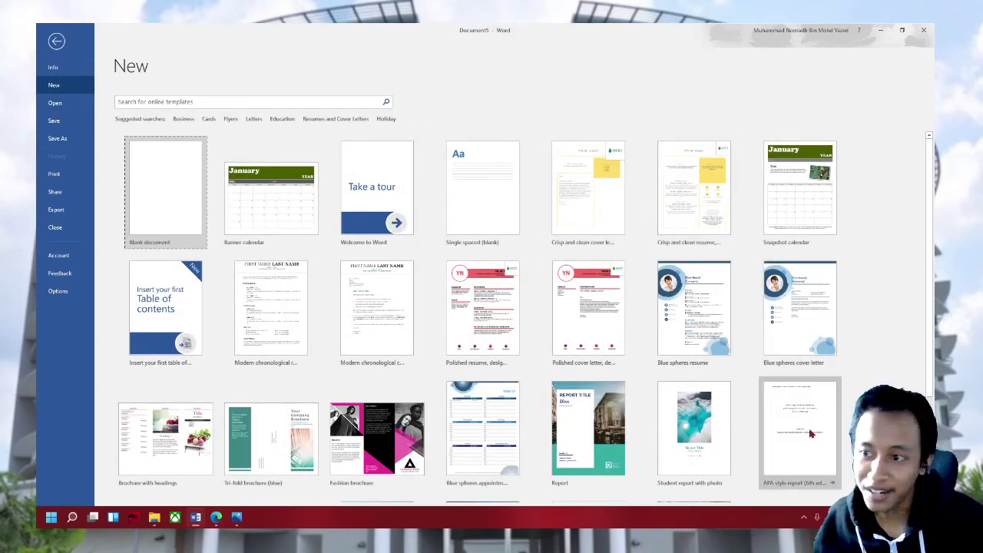
{"action": "left_click", "coordinate": [166, 103]}
{"action": "type", "text": "cover pag"}
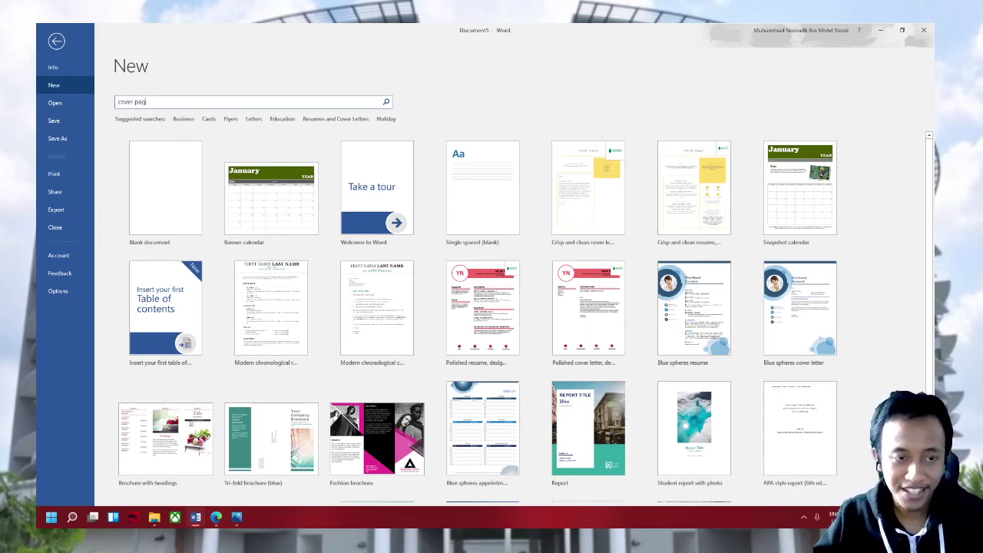
{"action": "type", "text": "e"}
{"action": "key", "text": "Return"}
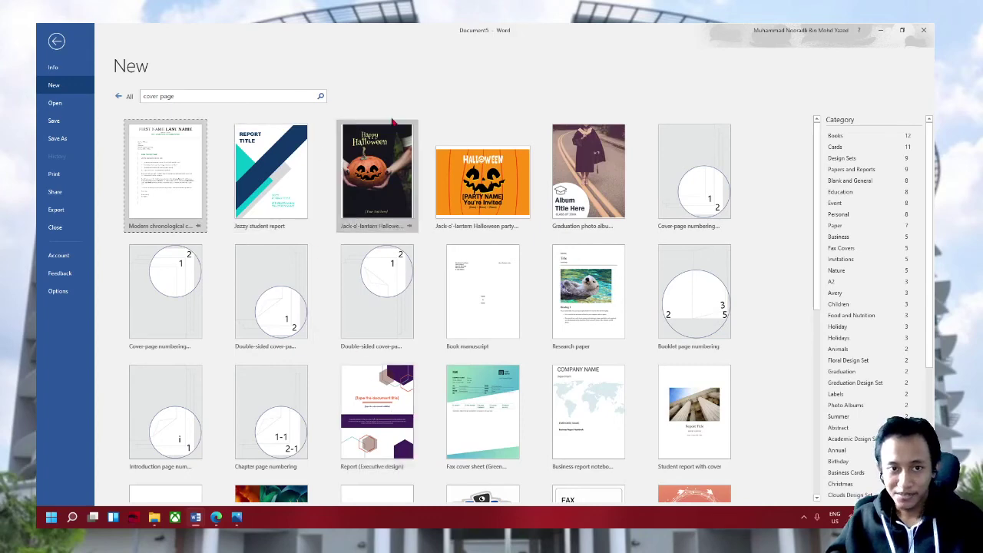
{"action": "scroll", "coordinate": [546, 345], "scroll_direction": "down", "scroll_amount": 1}
{"action": "scroll", "coordinate": [339, 416], "scroll_direction": "down", "scroll_amount": 3}
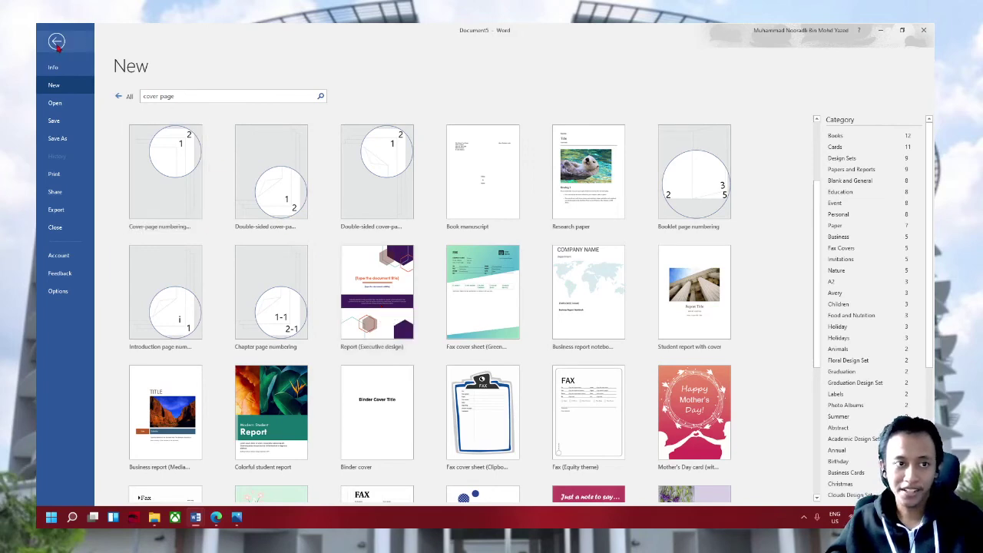
{"action": "left_click", "coordinate": [58, 46]}
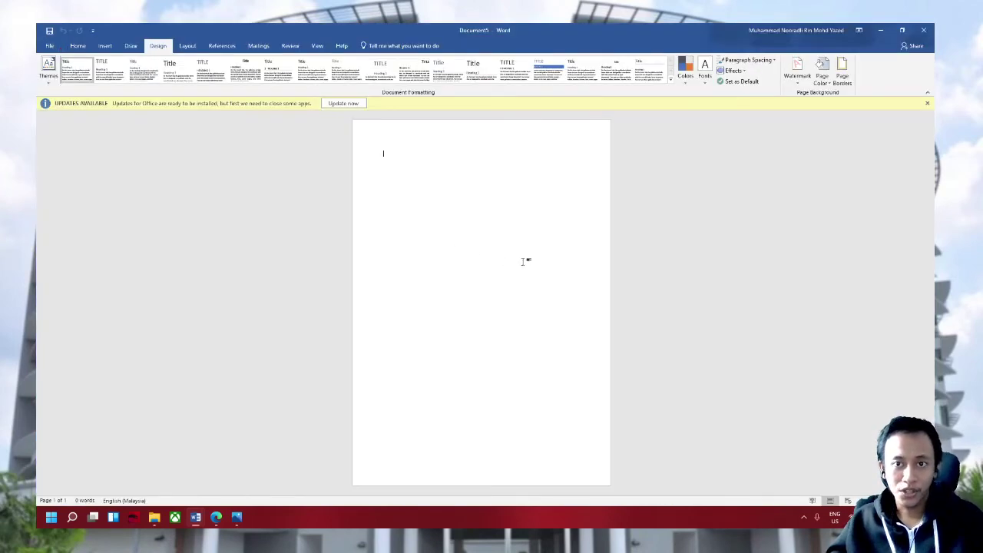
Look through the colour schemes, then apply the Damask theme to Document5
{"action": "left_click", "coordinate": [685, 69]}
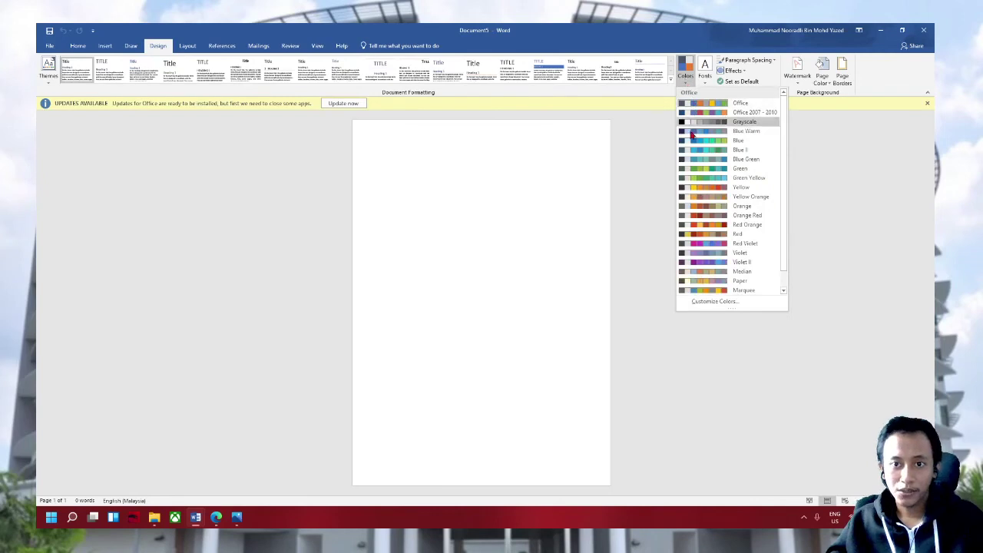
{"action": "left_click", "coordinate": [690, 157]}
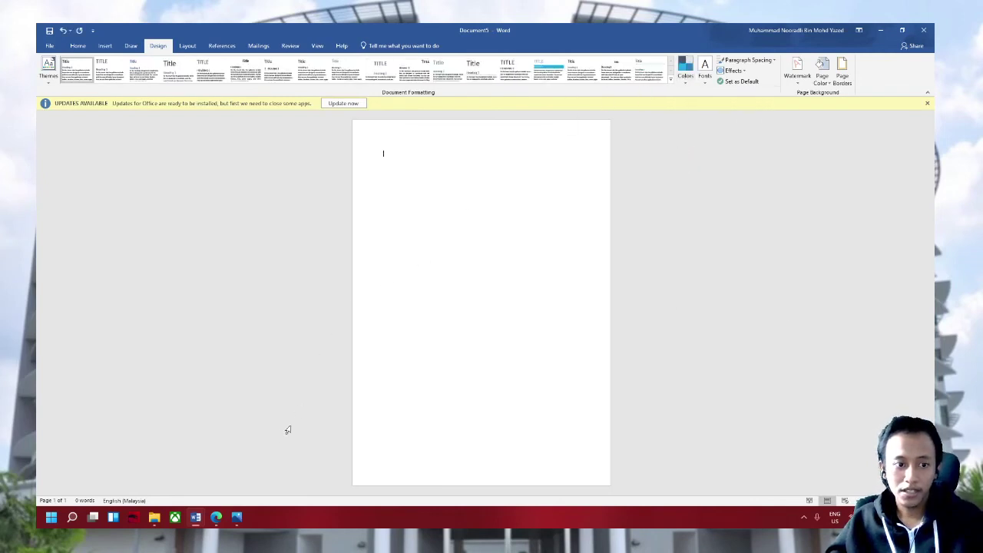
{"action": "left_click", "coordinate": [47, 68]}
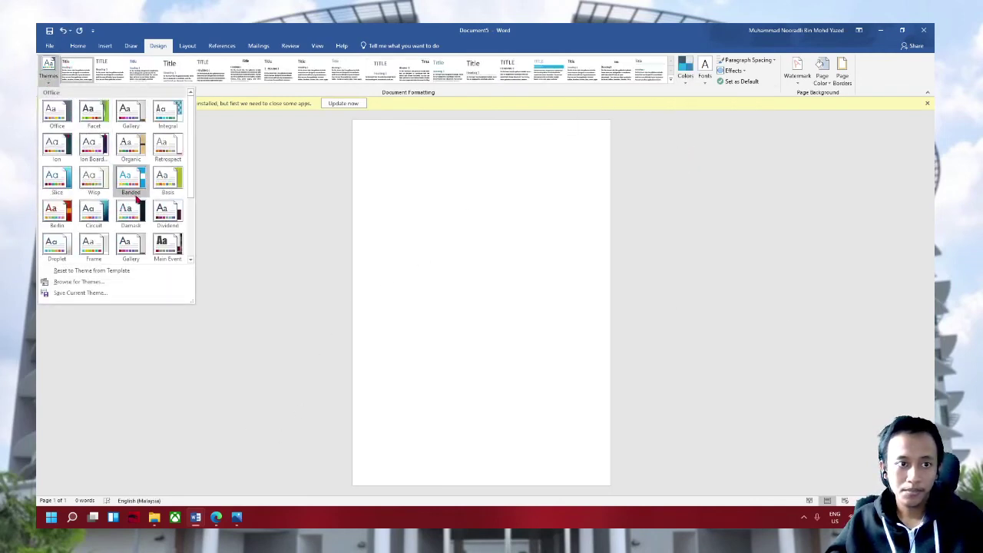
{"action": "left_click", "coordinate": [136, 226]}
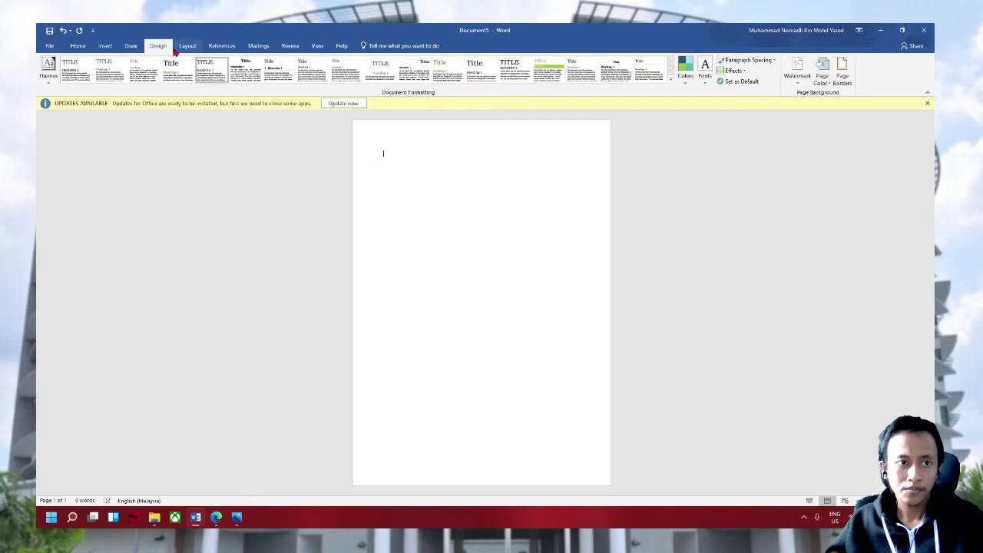
Look through the Layout, References, Mailings and Review tabs
{"action": "left_click", "coordinate": [190, 47]}
{"action": "left_click", "coordinate": [222, 46]}
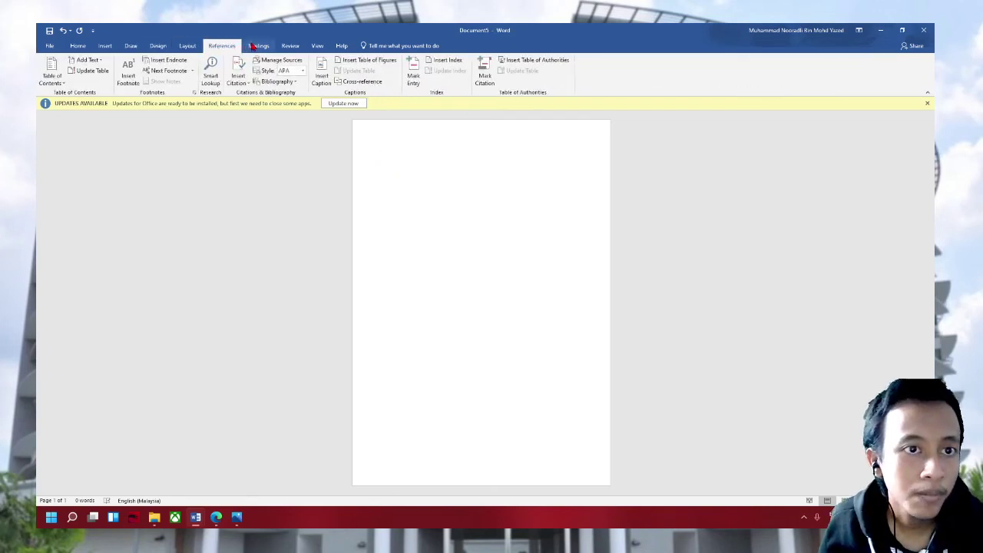
{"action": "left_click", "coordinate": [259, 46]}
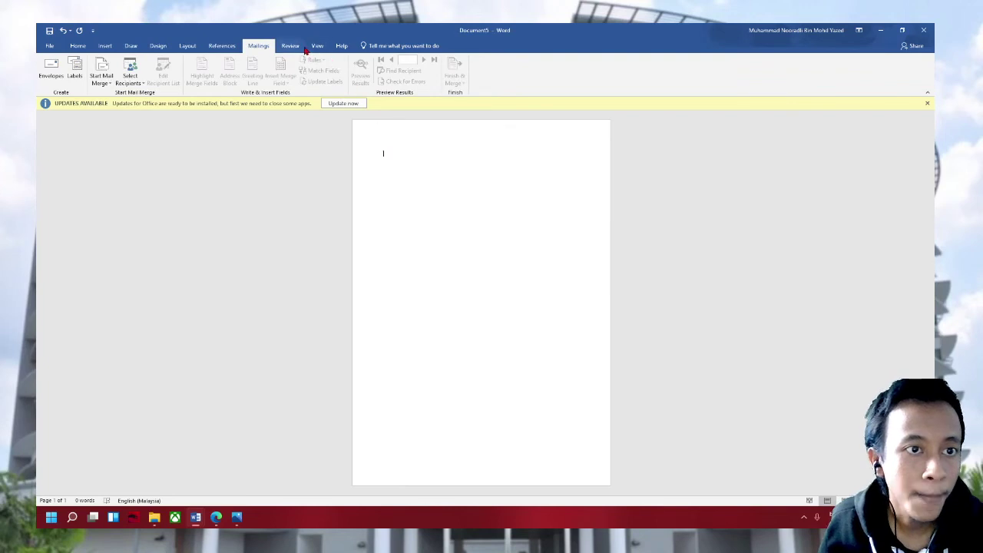
{"action": "left_click", "coordinate": [299, 48]}
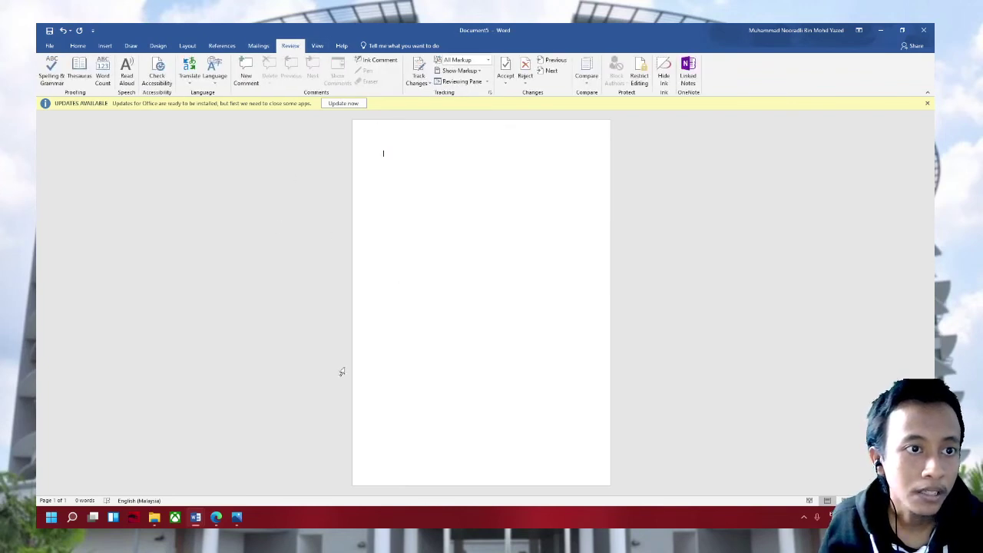
{"action": "mouse_move", "coordinate": [216, 517]}
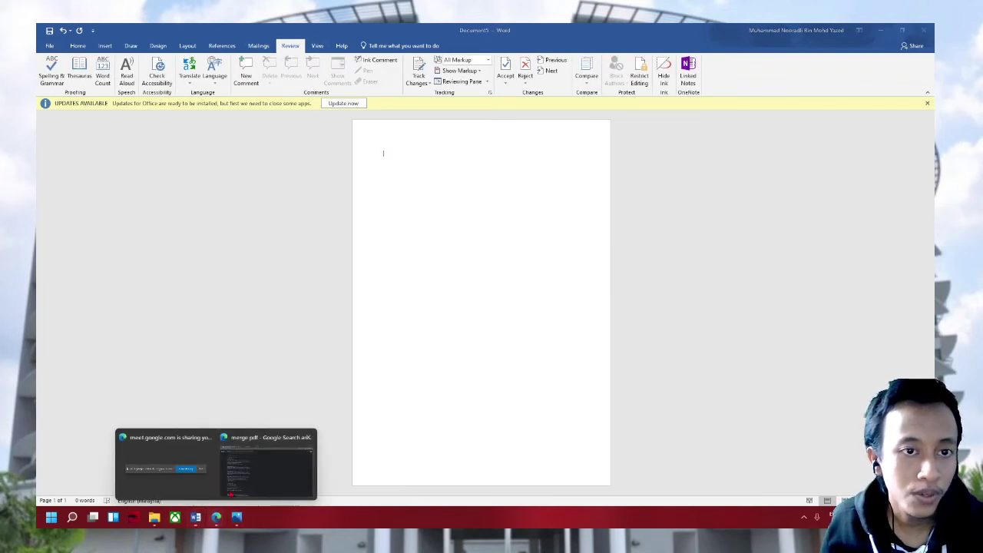
Run a Google Images search for 'background' in Edge
{"action": "left_click", "coordinate": [258, 439]}
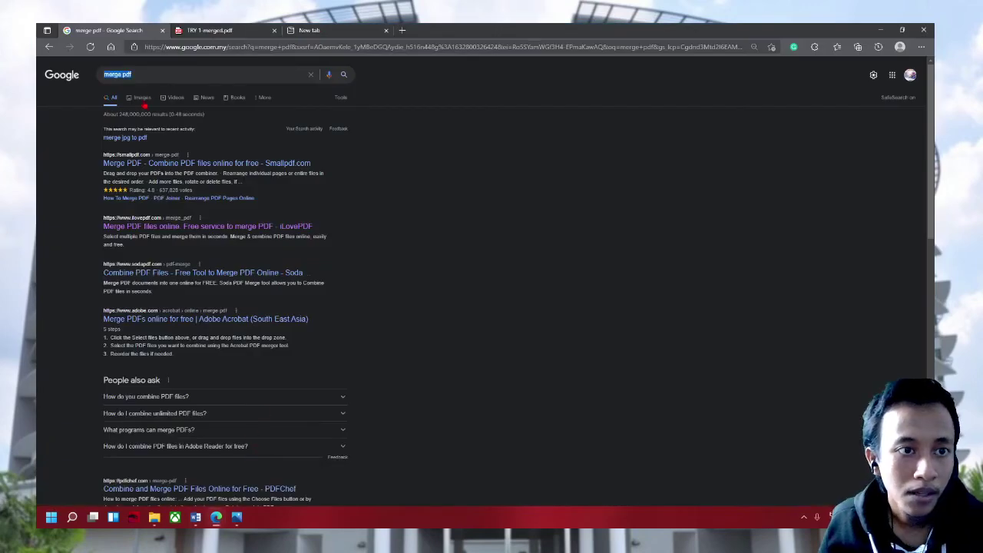
{"action": "left_click", "coordinate": [143, 99]}
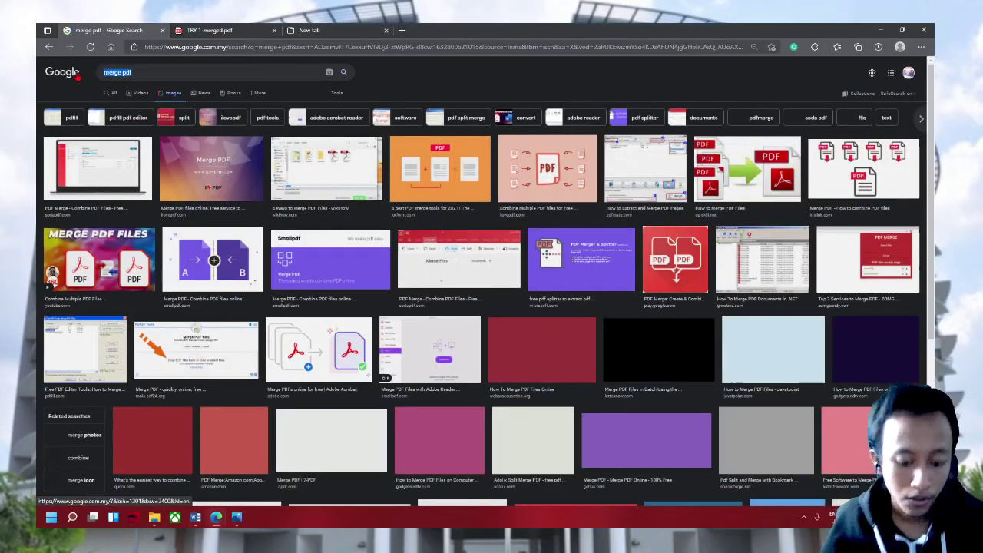
{"action": "type", "text": "bac"}
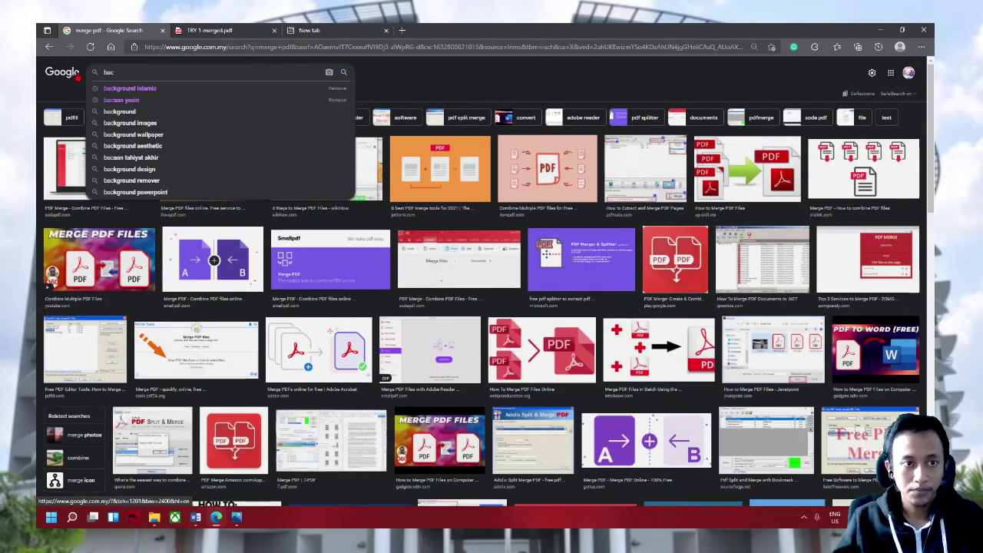
{"action": "key", "text": "Down"}
{"action": "key", "text": "Down"}
{"action": "key", "text": "Down"}
{"action": "key", "text": "Return"}
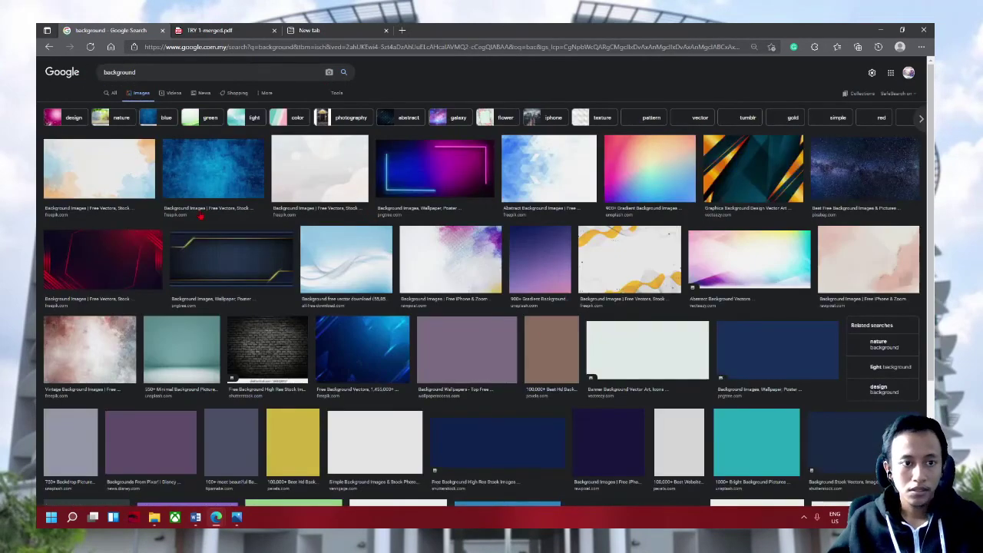
Save the dark gold-line wallpaper image and show it in its Downloads folder
{"action": "left_click", "coordinate": [261, 267]}
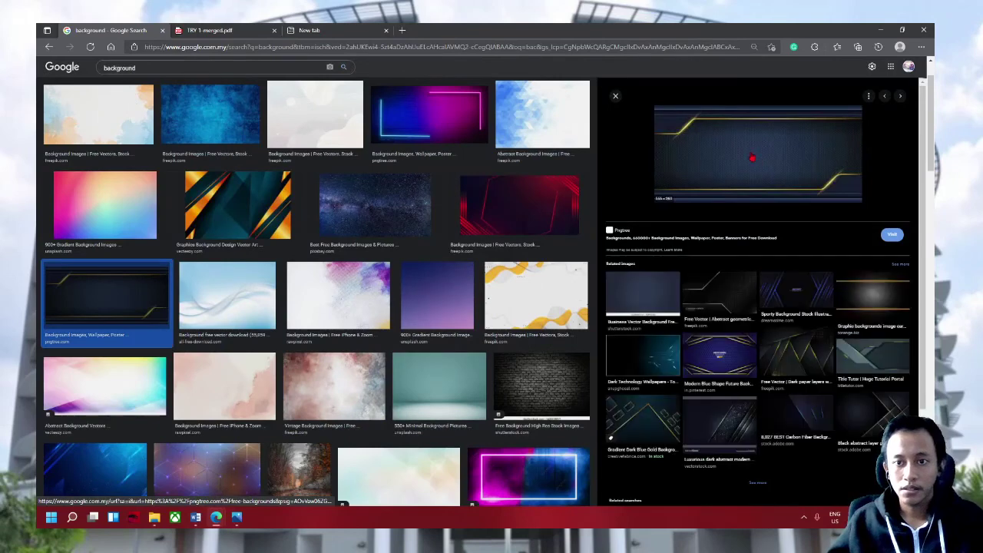
{"action": "right_click", "coordinate": [752, 158]}
{"action": "left_click", "coordinate": [780, 278]}
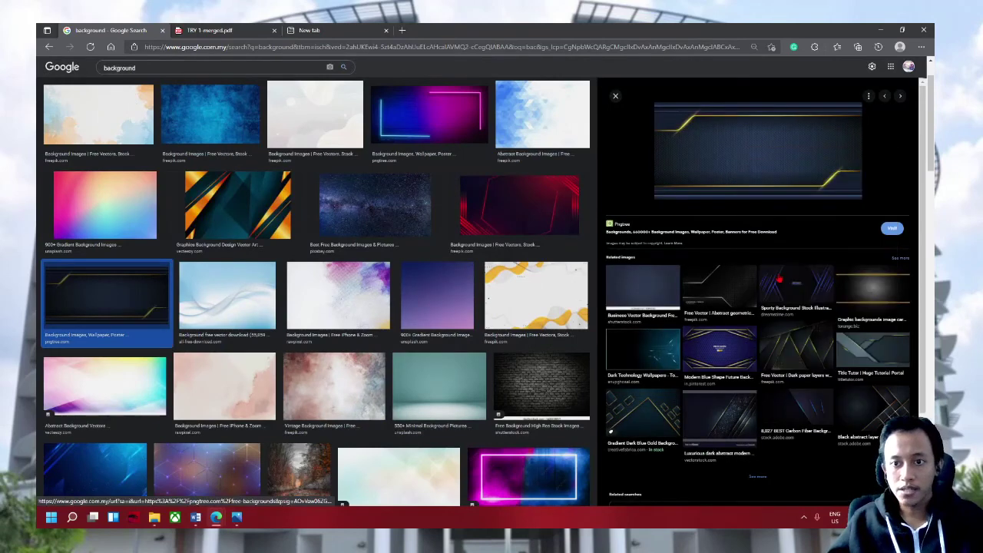
{"action": "key", "text": "Return"}
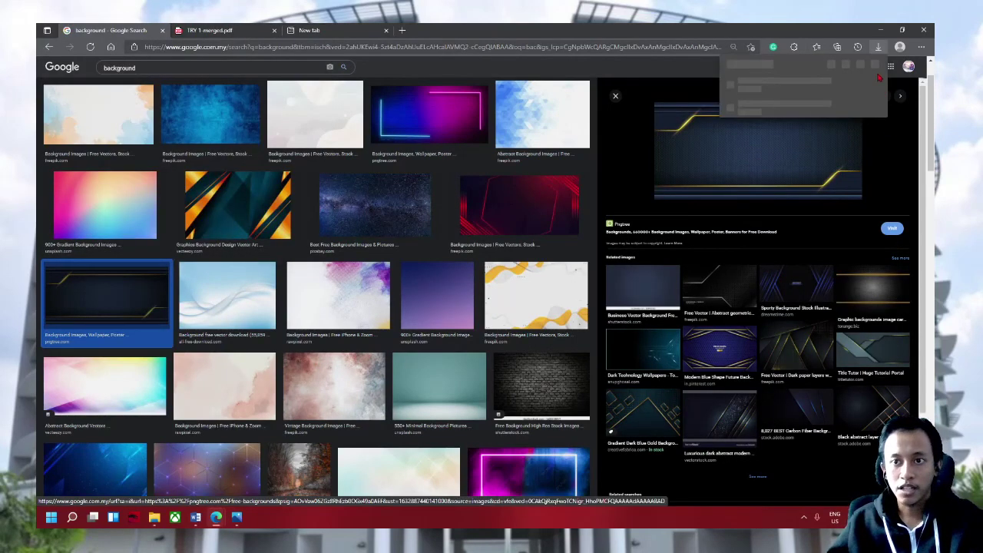
{"action": "left_click", "coordinate": [846, 84]}
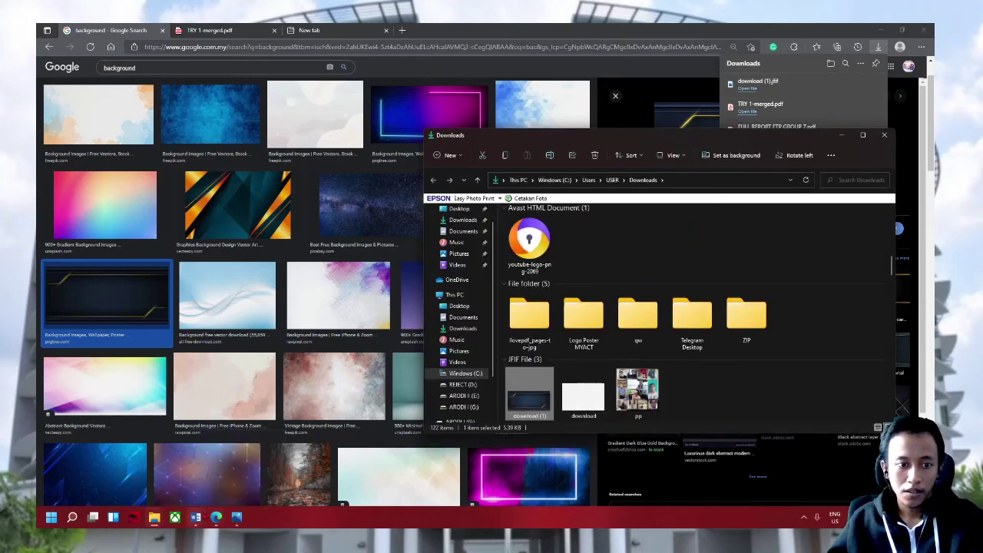
Bring Document5 forward with the Downloads folder in front of it
{"action": "left_click", "coordinate": [195, 517]}
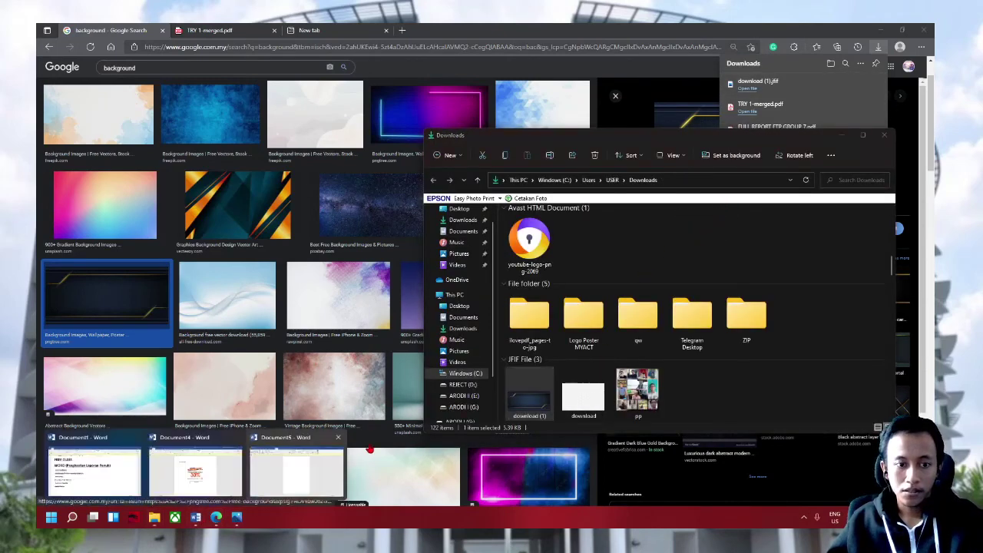
{"action": "left_click", "coordinate": [265, 480]}
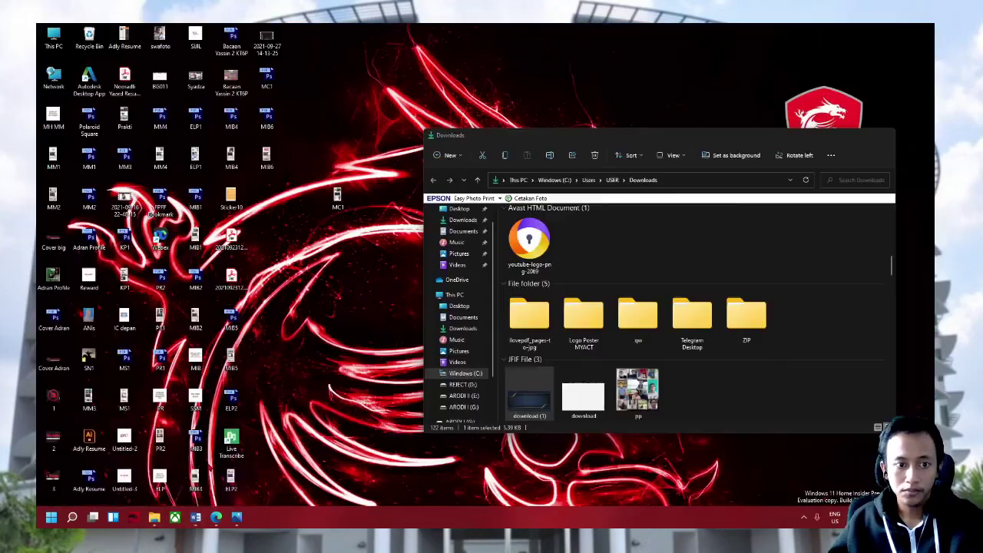
{"action": "left_click", "coordinate": [198, 463]}
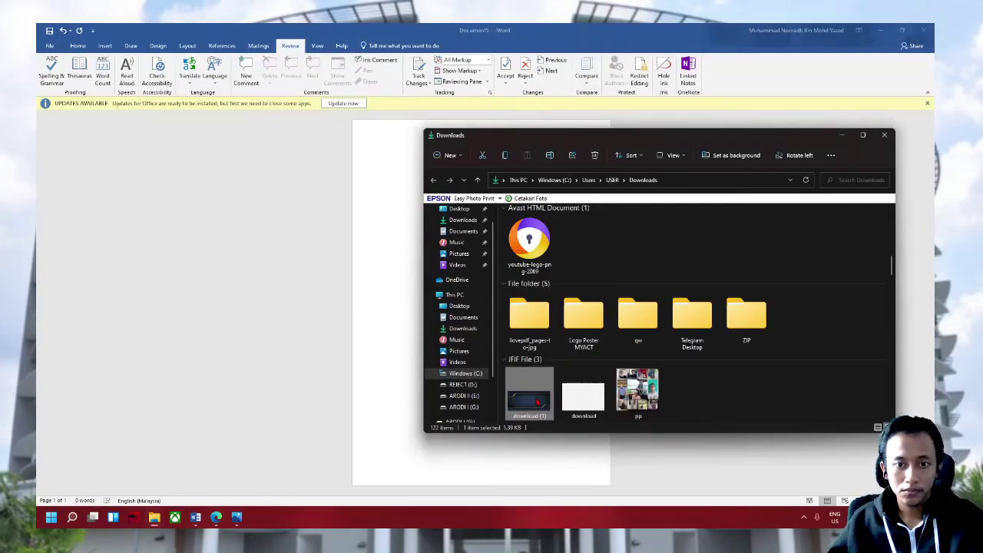
Drag the downloaded image into Document5's top, trying Square wrapping before reverting to inline
{"action": "left_click_drag", "start_coordinate": [584, 347], "coordinate": [384, 315]}
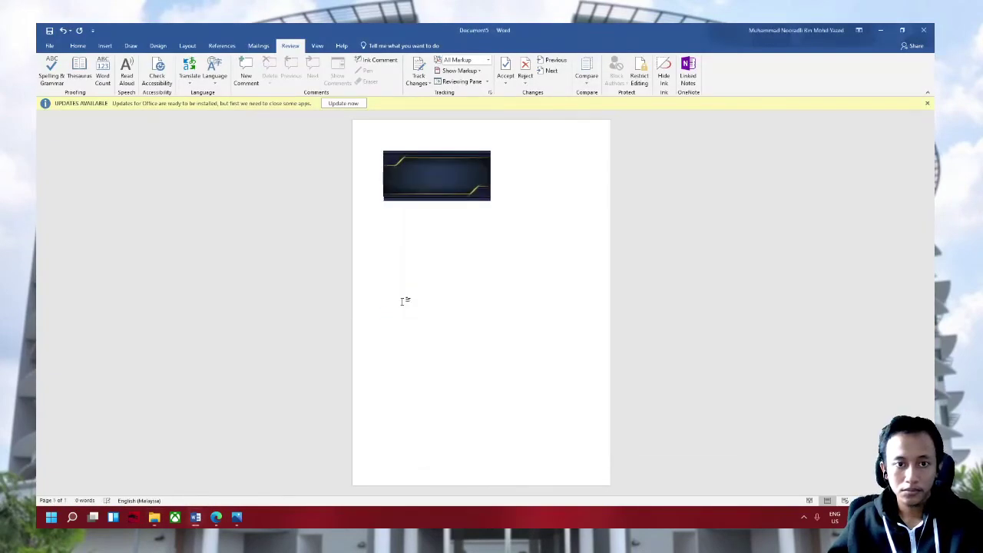
{"action": "left_click", "coordinate": [471, 170]}
{"action": "left_click", "coordinate": [504, 159]}
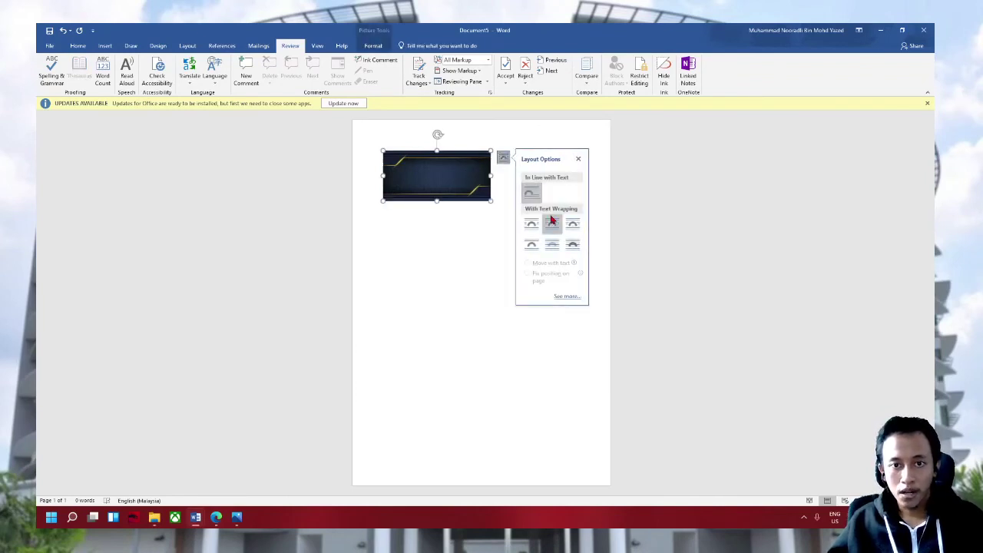
{"action": "left_click", "coordinate": [532, 225]}
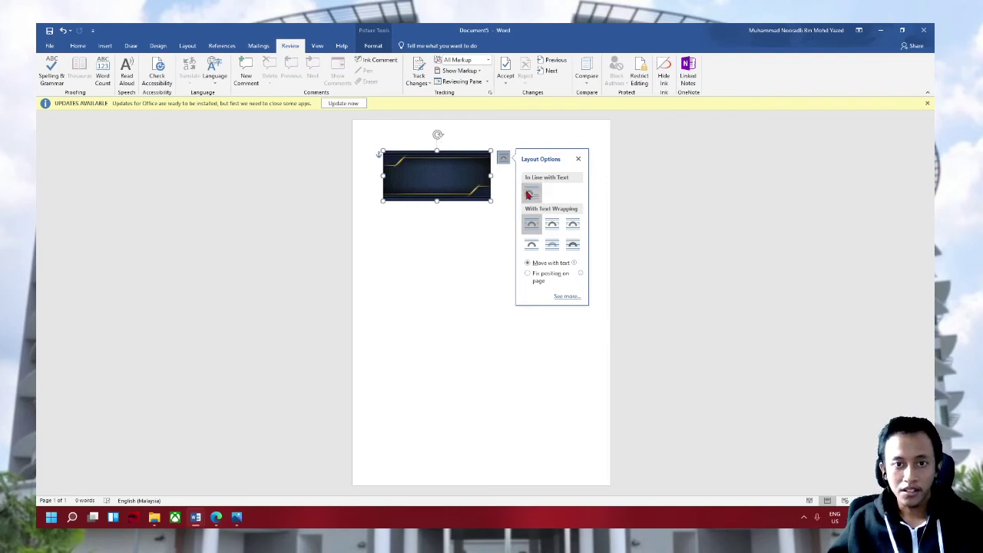
{"action": "left_click", "coordinate": [531, 192]}
Reposition the banner image and set its wrapping to In Front of Text
{"action": "left_click_drag", "start_coordinate": [461, 198], "coordinate": [434, 188]}
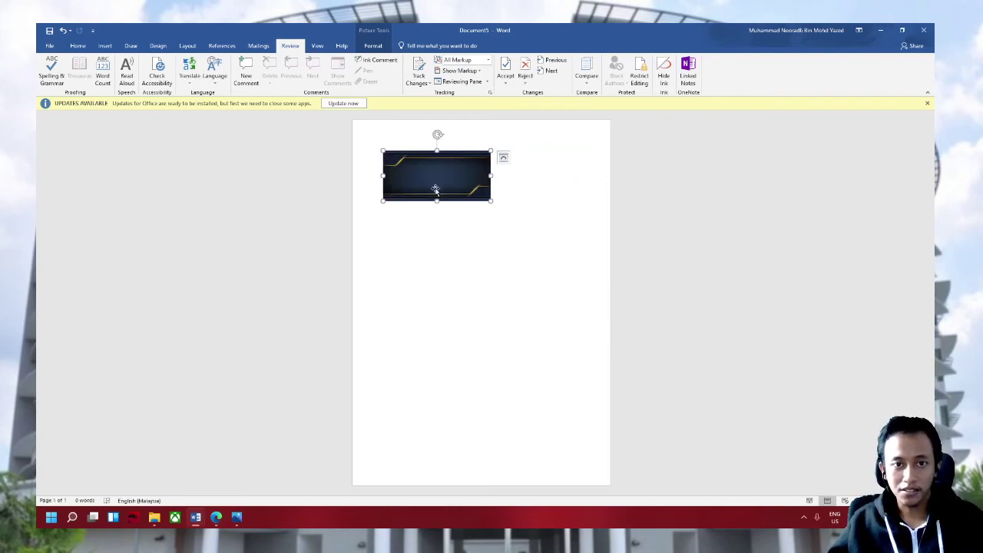
{"action": "right_click", "coordinate": [435, 189]}
{"action": "left_click", "coordinate": [503, 156]}
{"action": "left_click", "coordinate": [503, 156]}
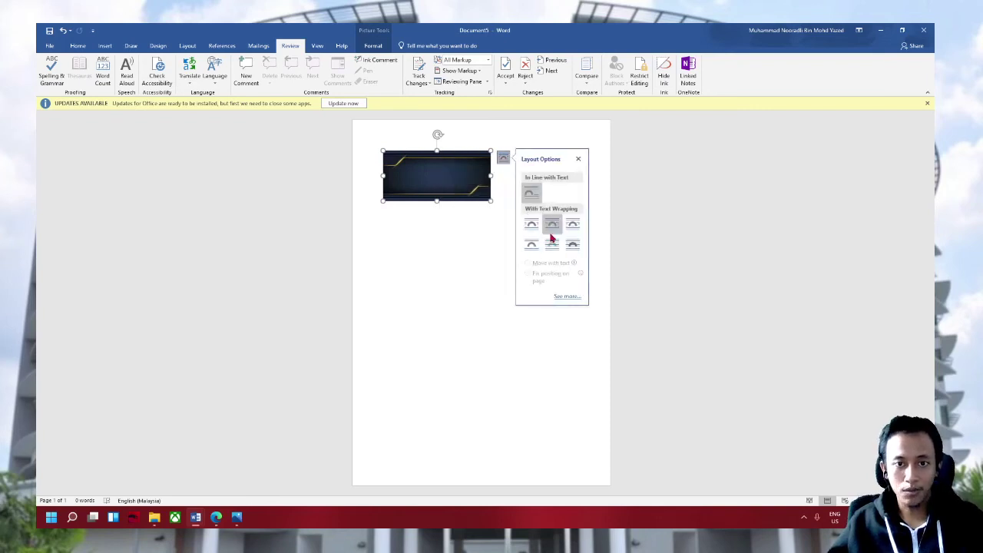
{"action": "left_click", "coordinate": [546, 224]}
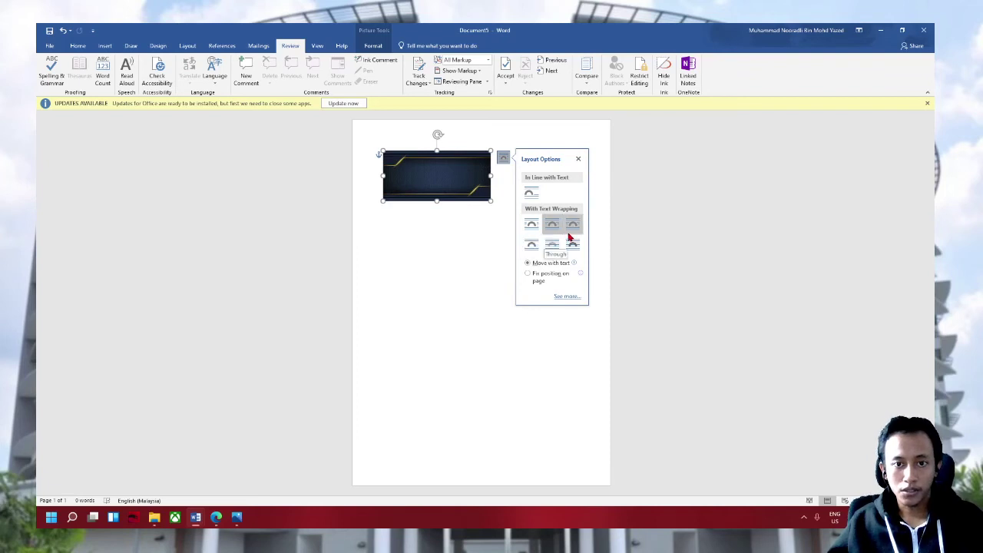
{"action": "left_click", "coordinate": [572, 245]}
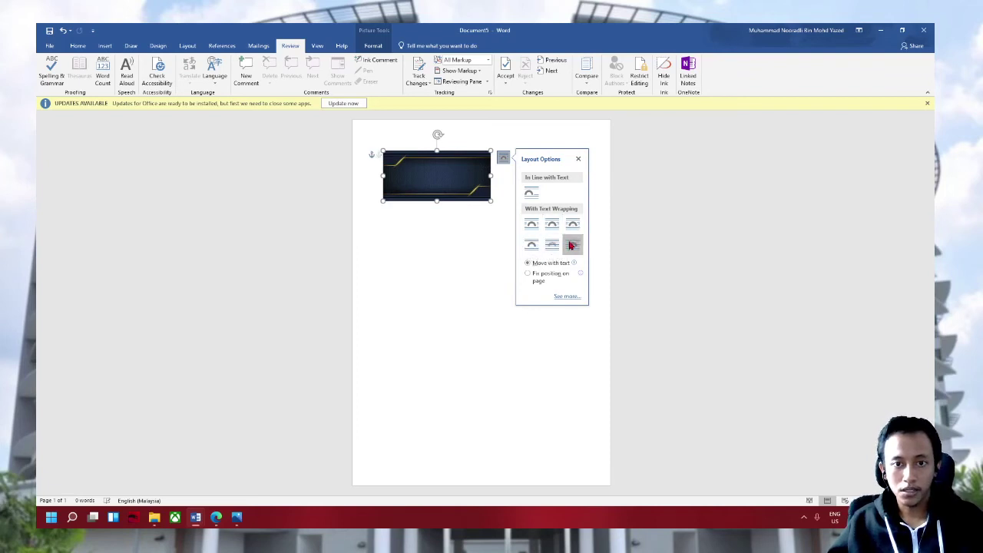
Stand the banner picture vertically, enlarge it, and brighten it with a stronger Corrections preset
{"action": "left_click_drag", "start_coordinate": [436, 136], "coordinate": [362, 173]}
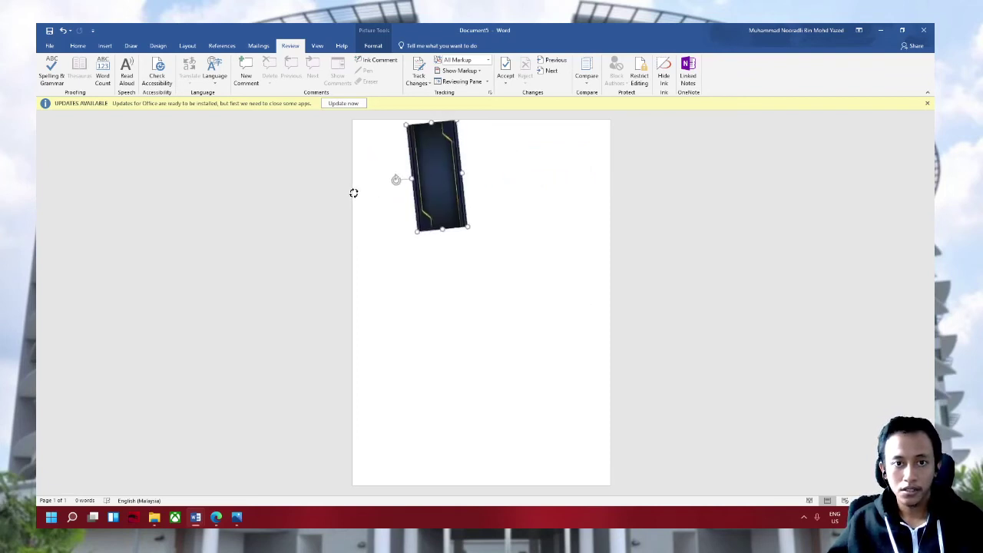
{"action": "left_click_drag", "start_coordinate": [434, 195], "coordinate": [434, 269]}
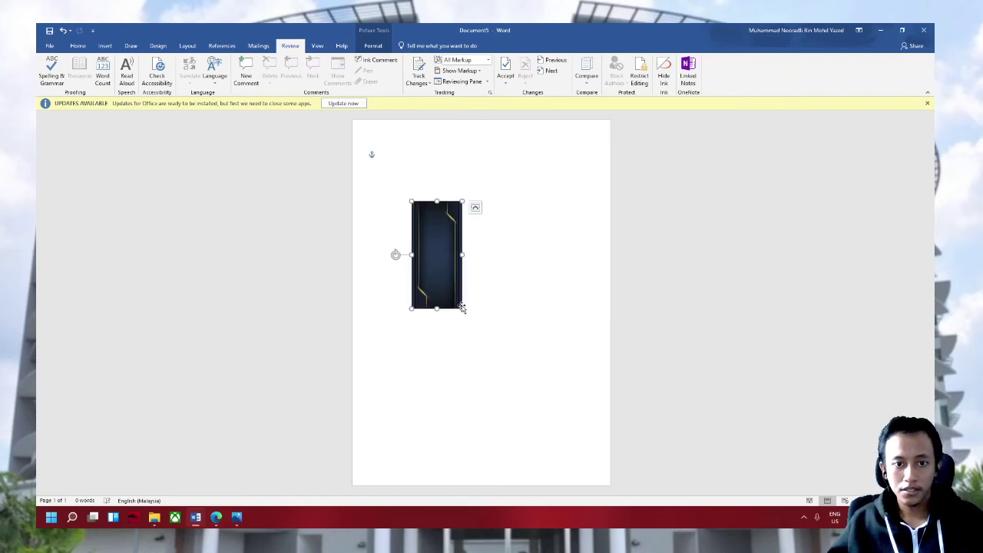
{"action": "mouse_move", "coordinate": [462, 308]}
{"action": "left_mouse_down"}
{"action": "mouse_move", "coordinate": [533, 395]}
{"action": "mouse_move", "coordinate": [515, 302]}
{"action": "mouse_move", "coordinate": [538, 299]}
{"action": "mouse_move", "coordinate": [534, 292]}
{"action": "left_mouse_up"}
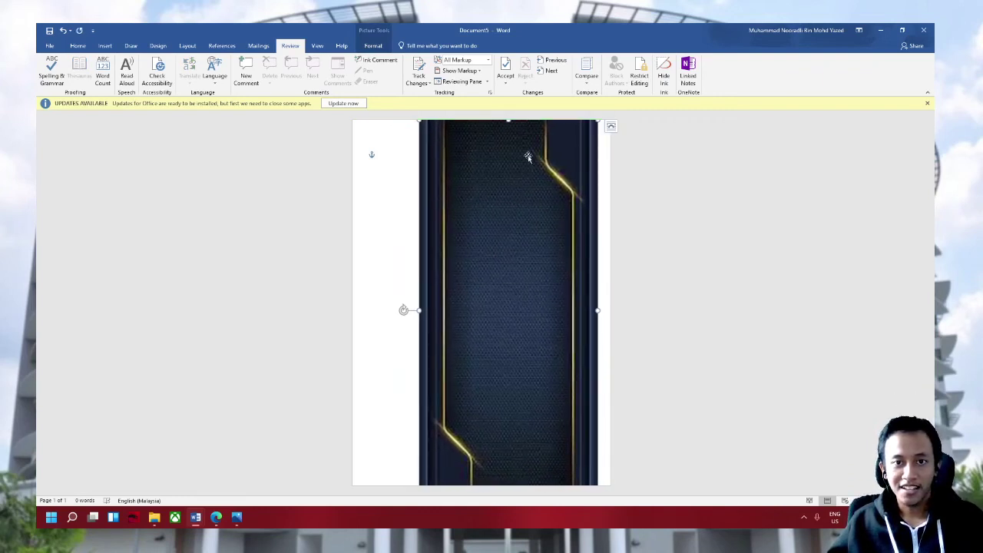
{"action": "left_click", "coordinate": [373, 45]}
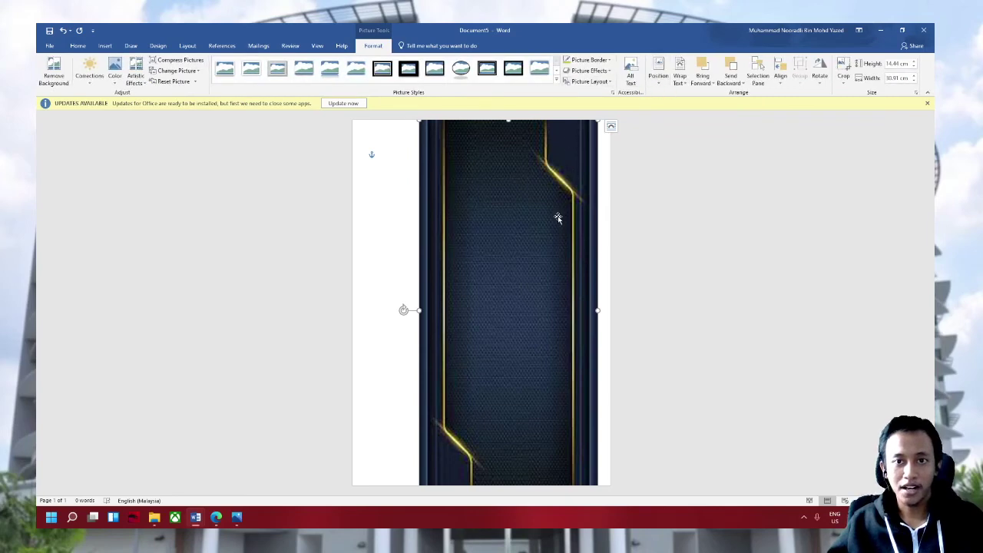
{"action": "left_click", "coordinate": [89, 71]}
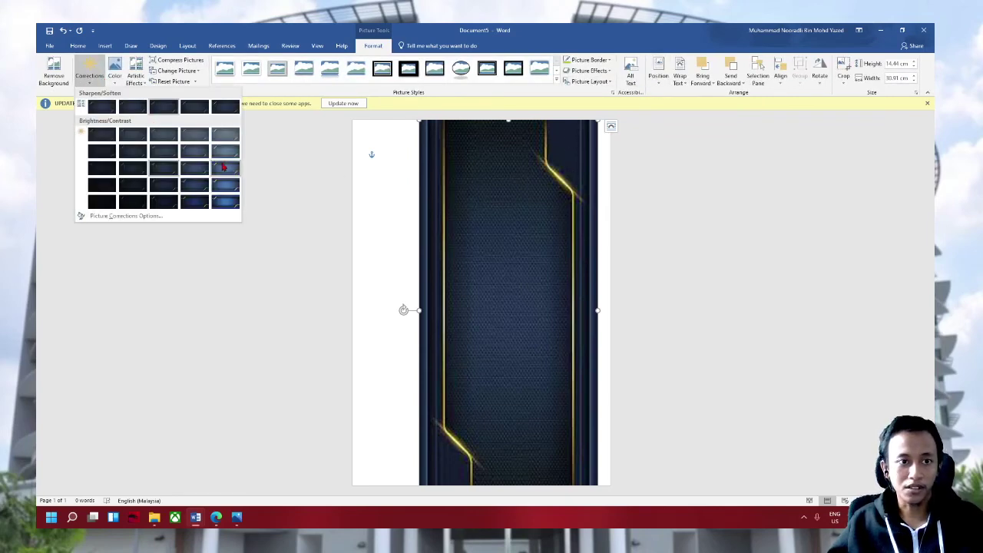
{"action": "left_click", "coordinate": [230, 201]}
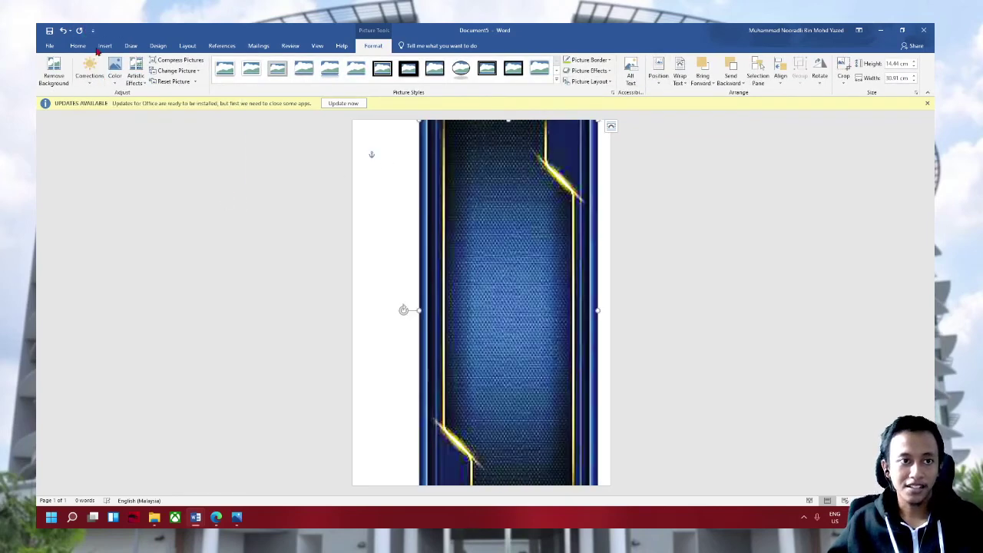
Crop strips off the picture's left and right sides and move it to the page's right edge
{"action": "left_click", "coordinate": [843, 67]}
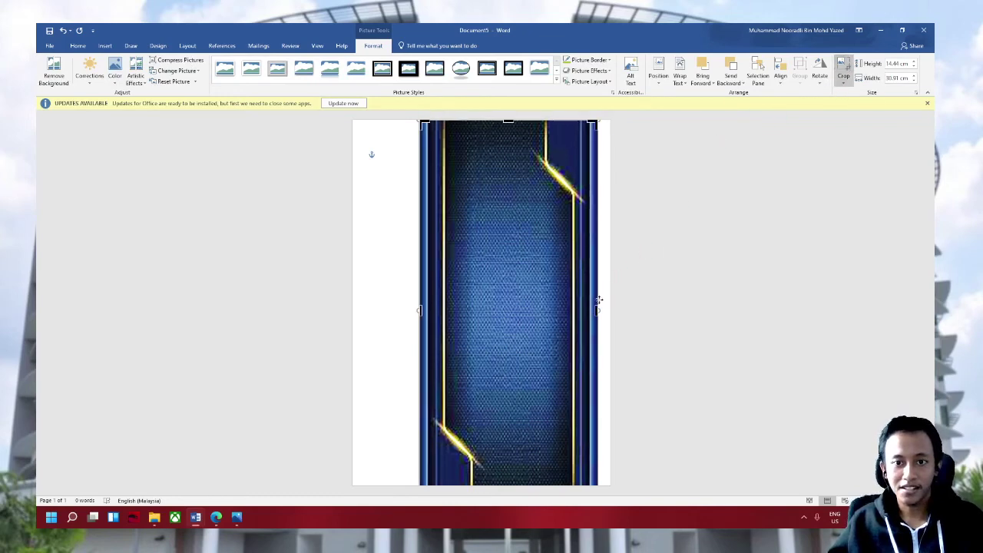
{"action": "left_click_drag", "start_coordinate": [597, 309], "coordinate": [572, 309]}
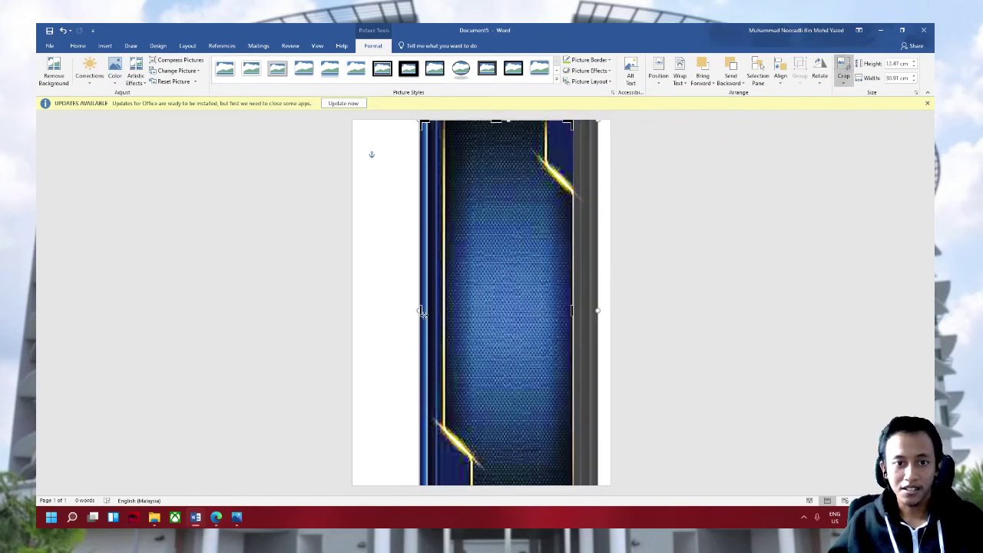
{"action": "left_click_drag", "start_coordinate": [421, 310], "coordinate": [449, 310]}
{"action": "left_click_drag", "start_coordinate": [445, 310], "coordinate": [446, 309]}
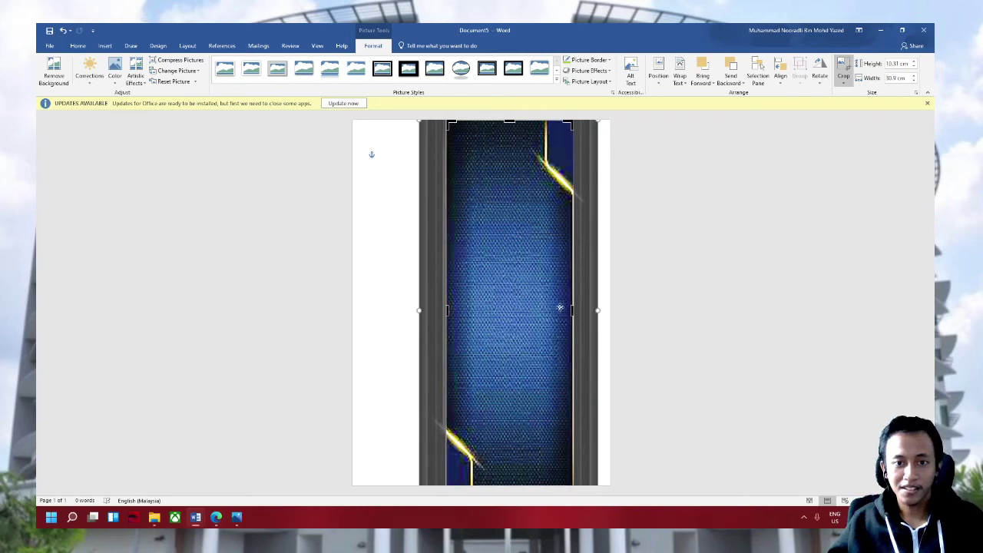
{"action": "left_click", "coordinate": [848, 67]}
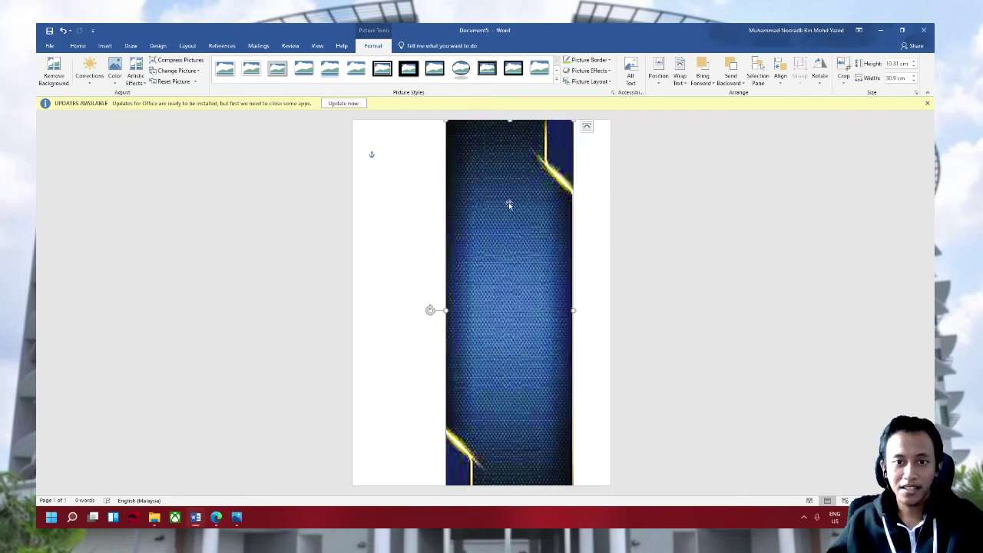
{"action": "left_click_drag", "start_coordinate": [510, 204], "coordinate": [539, 198]}
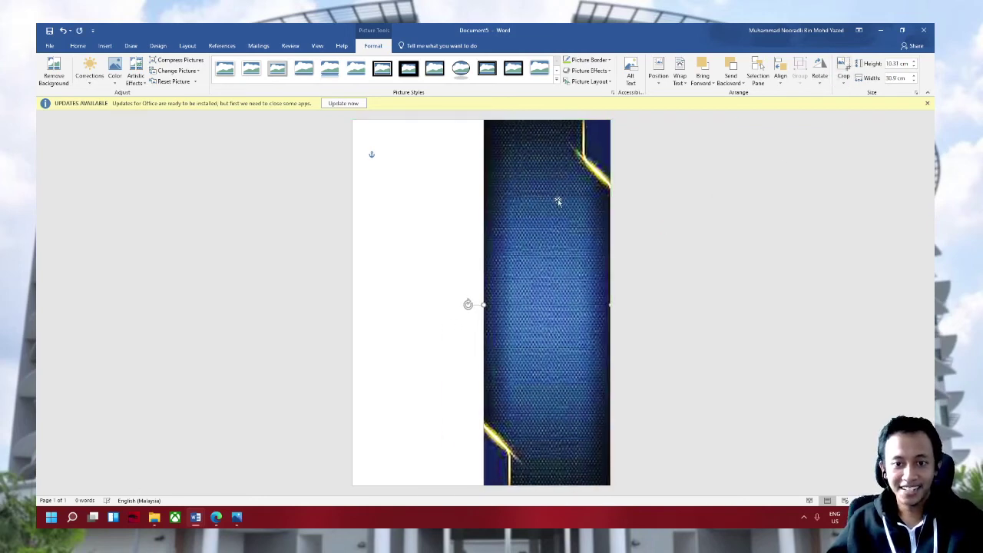
{"action": "left_click", "coordinate": [694, 213]}
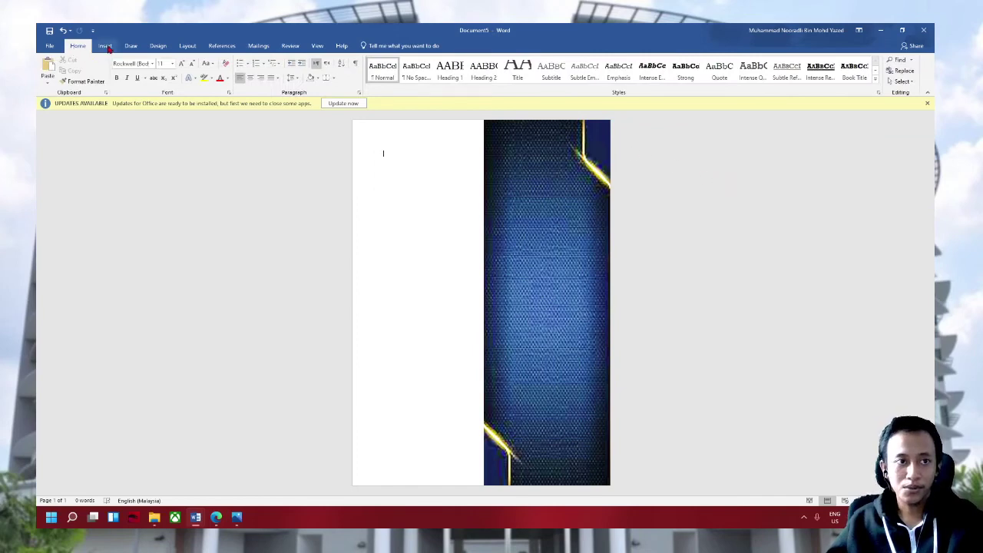
Draw a rectangle near the top of the blue strip and give it a white fill shape style
{"action": "left_click", "coordinate": [105, 46]}
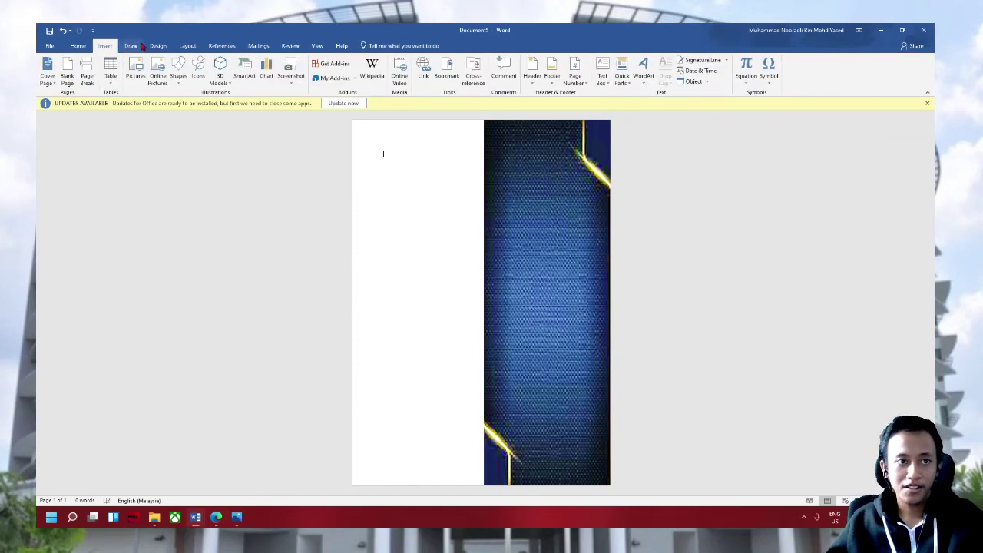
{"action": "left_click", "coordinate": [179, 73]}
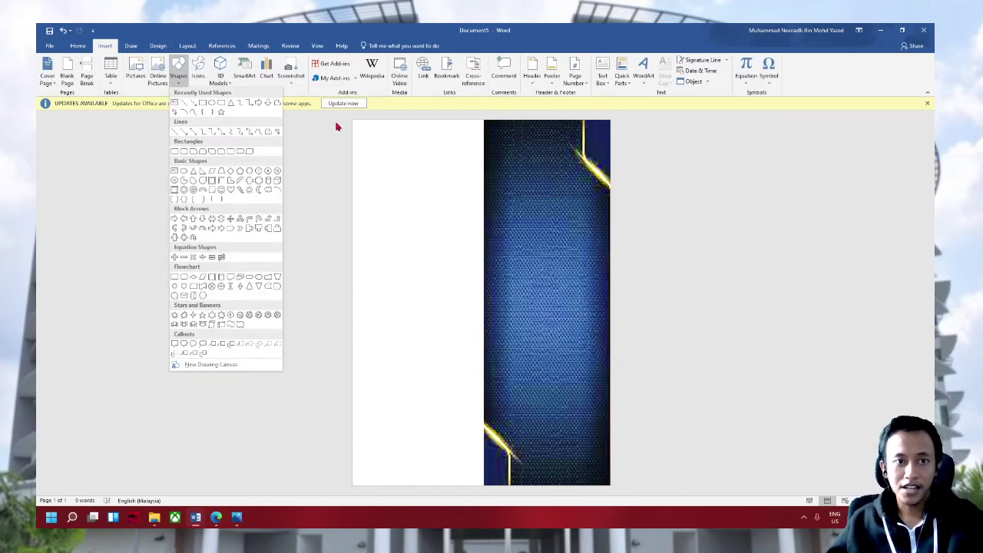
{"action": "left_click", "coordinate": [229, 153]}
{"action": "mouse_move", "coordinate": [531, 144]}
{"action": "left_mouse_down"}
{"action": "mouse_move", "coordinate": [550, 163]}
{"action": "mouse_move", "coordinate": [618, 165]}
{"action": "left_mouse_up"}
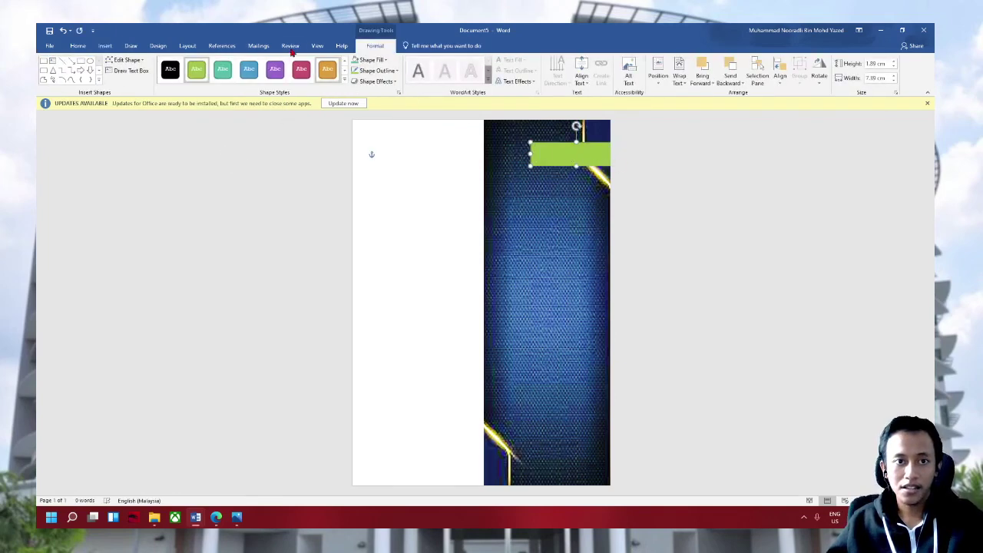
{"action": "left_click", "coordinate": [344, 81]}
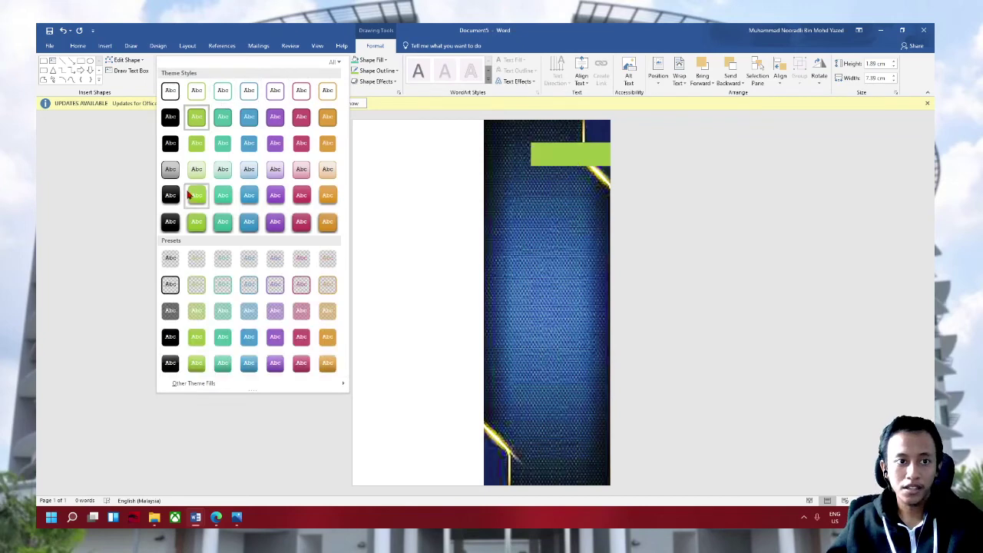
{"action": "left_click", "coordinate": [169, 90]}
{"action": "left_click", "coordinate": [672, 229]}
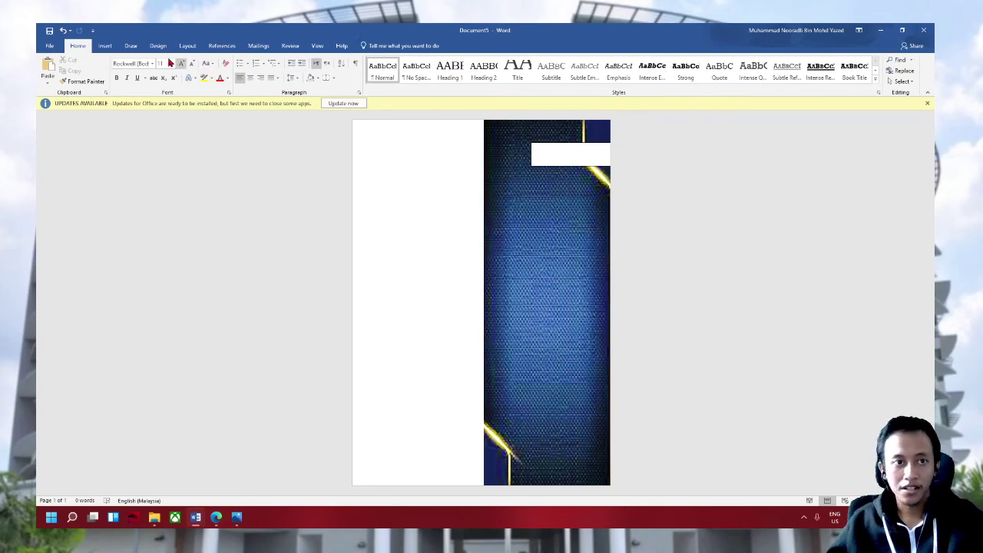
{"action": "left_click", "coordinate": [100, 46]}
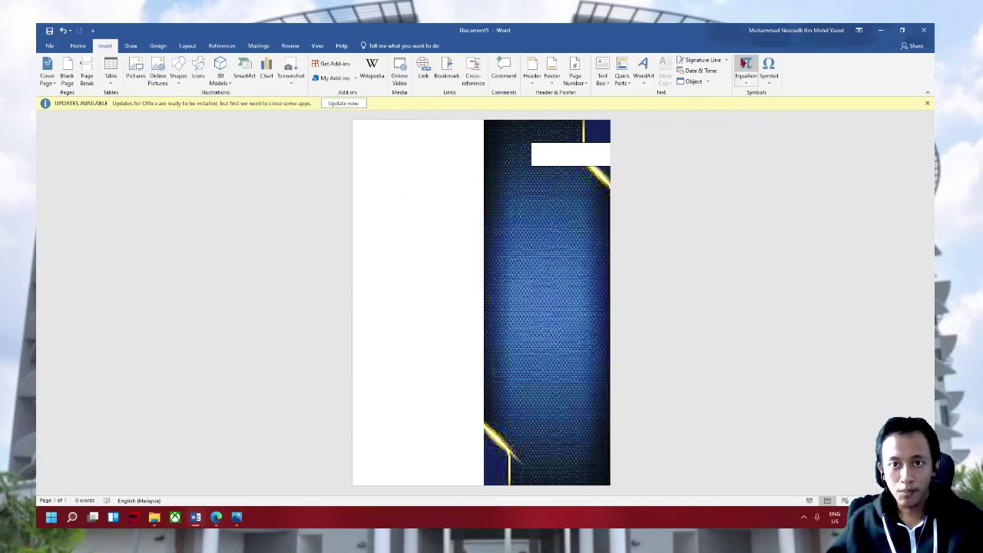
Insert a simple text box with the author's full name, placed lower on the page's left side
{"action": "left_click", "coordinate": [603, 73]}
{"action": "left_click", "coordinate": [623, 128]}
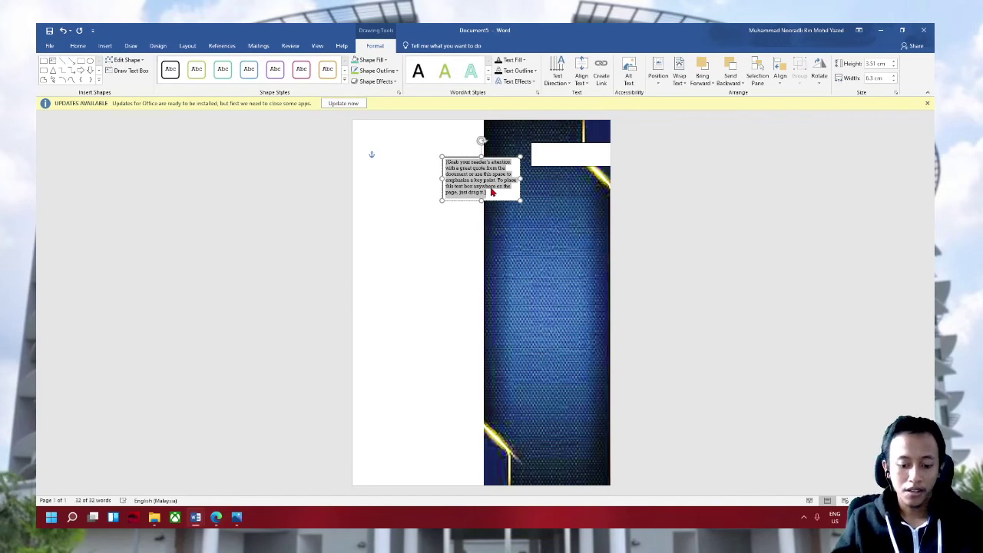
{"action": "type", "text": "Muhamad"}
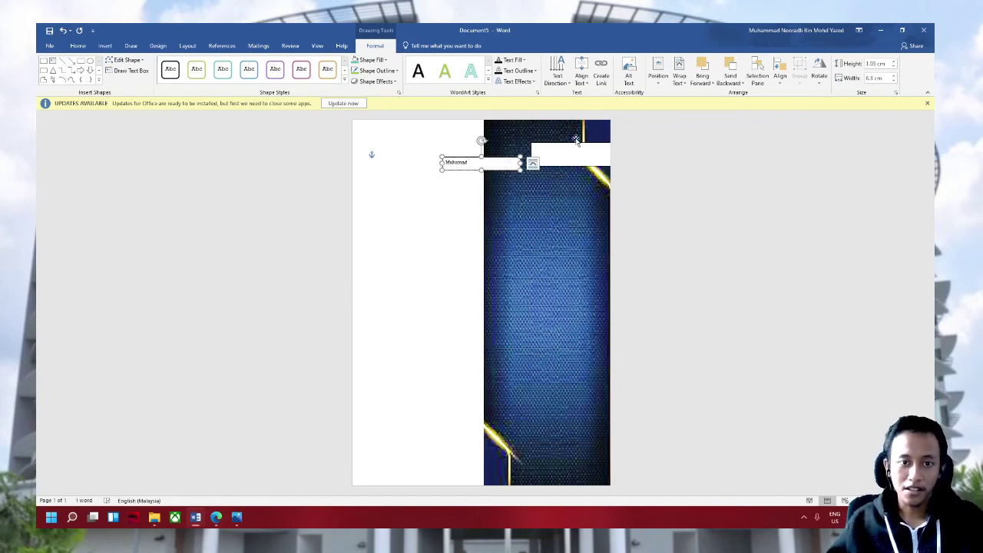
{"action": "type", "text": " Nooradli bin"}
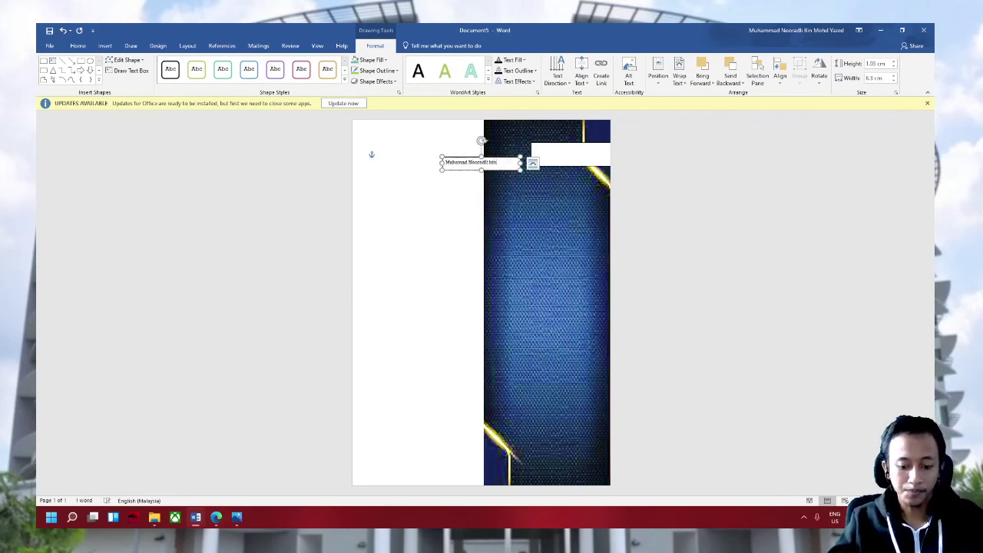
{"action": "type", "text": " Mohd Yazid"}
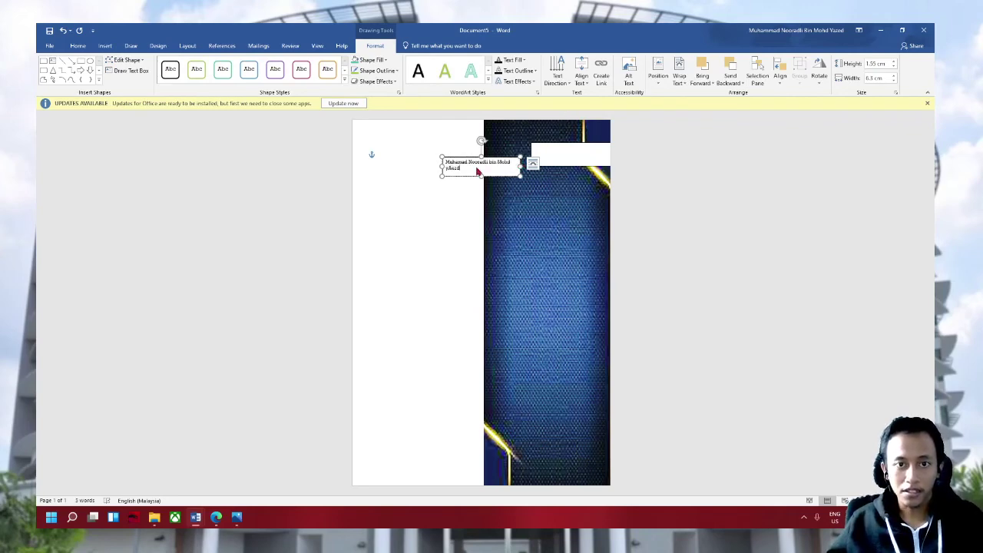
{"action": "left_click_drag", "start_coordinate": [467, 176], "coordinate": [521, 171]}
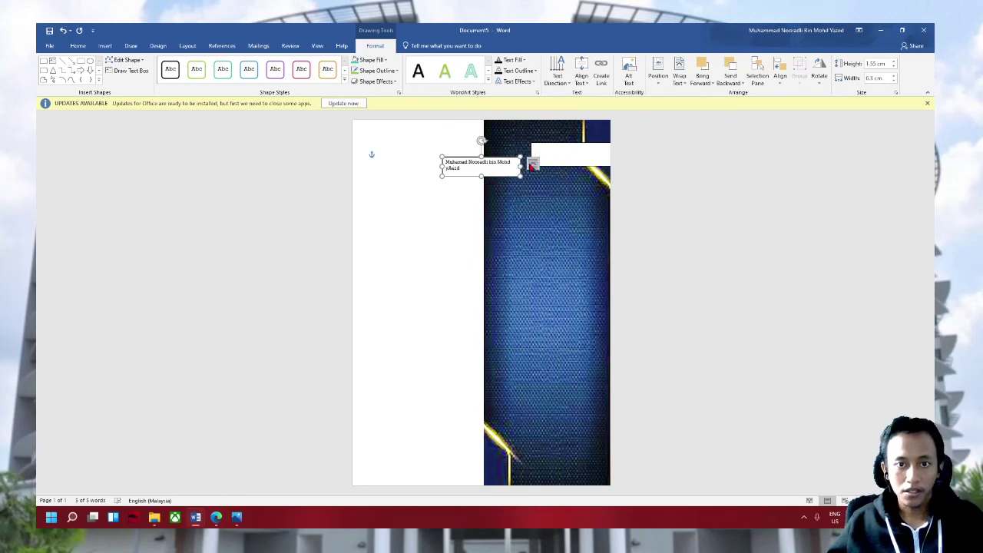
{"action": "left_click", "coordinate": [533, 163]}
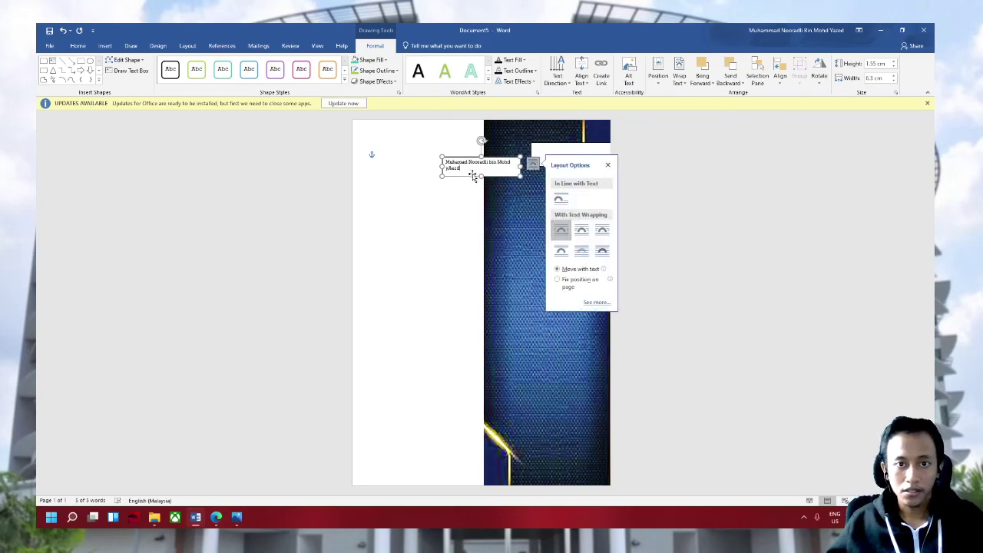
{"action": "left_click_drag", "start_coordinate": [467, 179], "coordinate": [405, 331]}
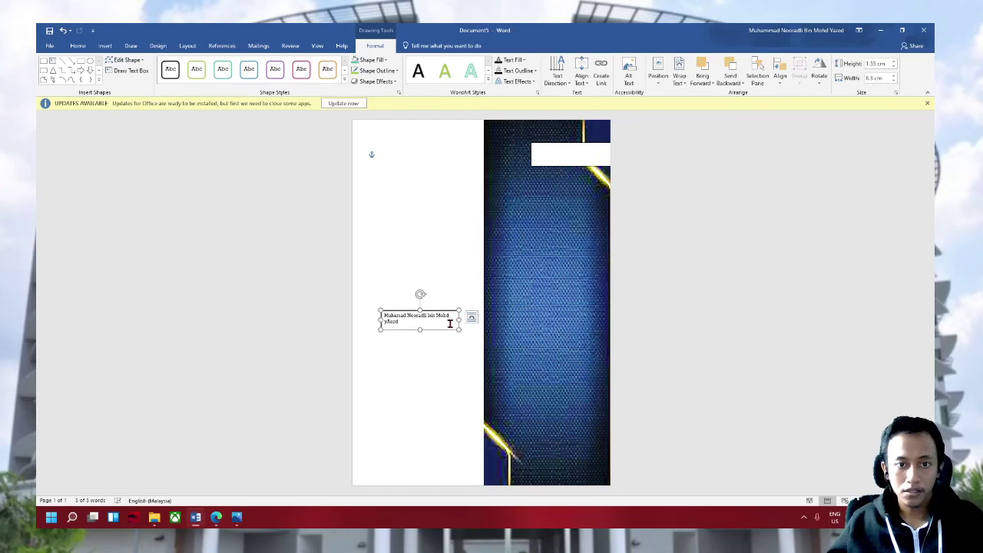
{"action": "left_click_drag", "start_coordinate": [459, 329], "coordinate": [517, 322]}
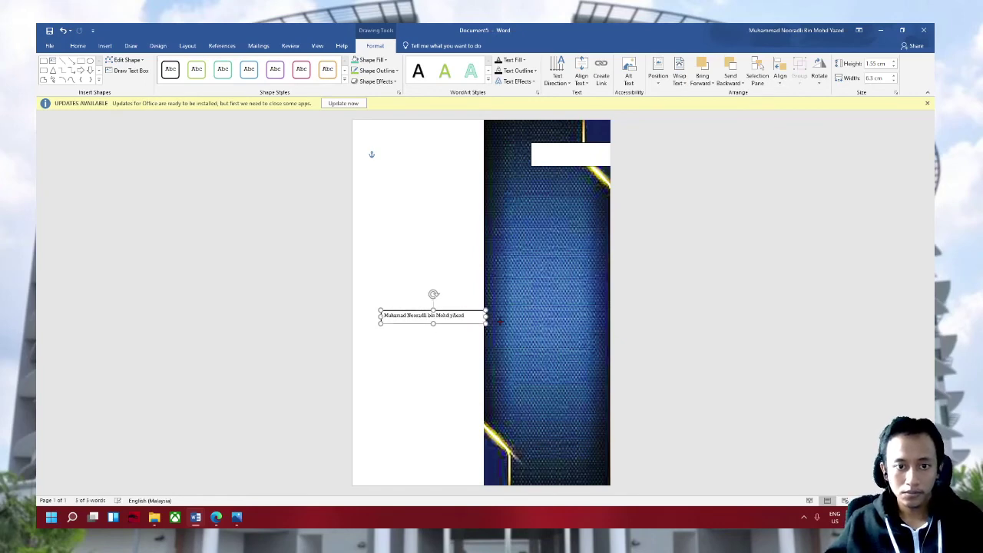
Style the name line, raise its font size four steps, and widen the box to fit
{"action": "triple_click", "coordinate": [429, 319]}
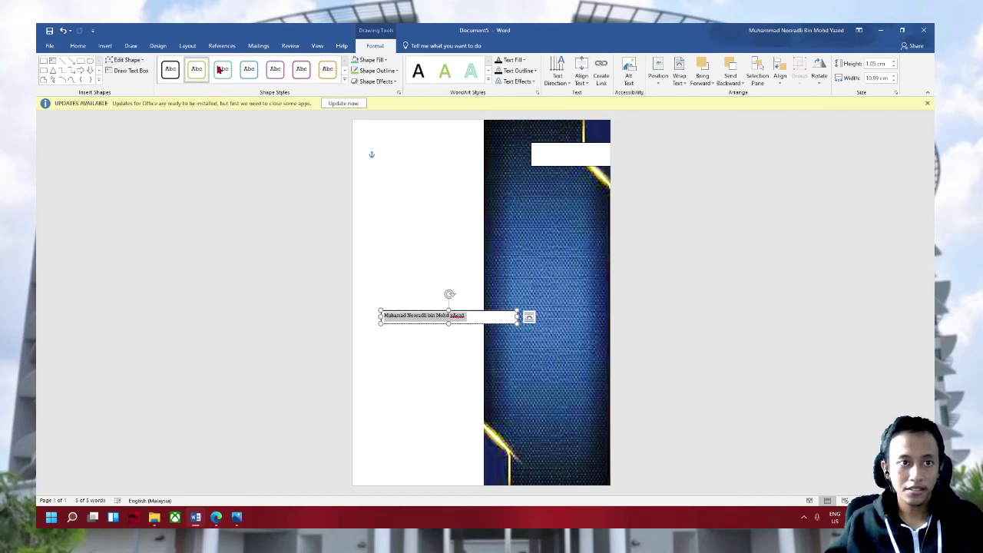
{"action": "left_click", "coordinate": [418, 71]}
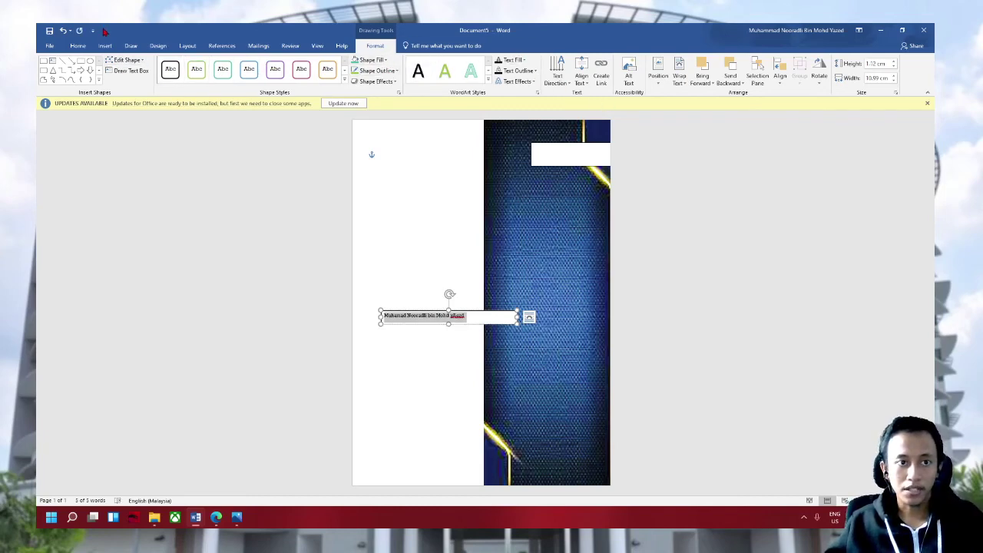
{"action": "left_click", "coordinate": [77, 46]}
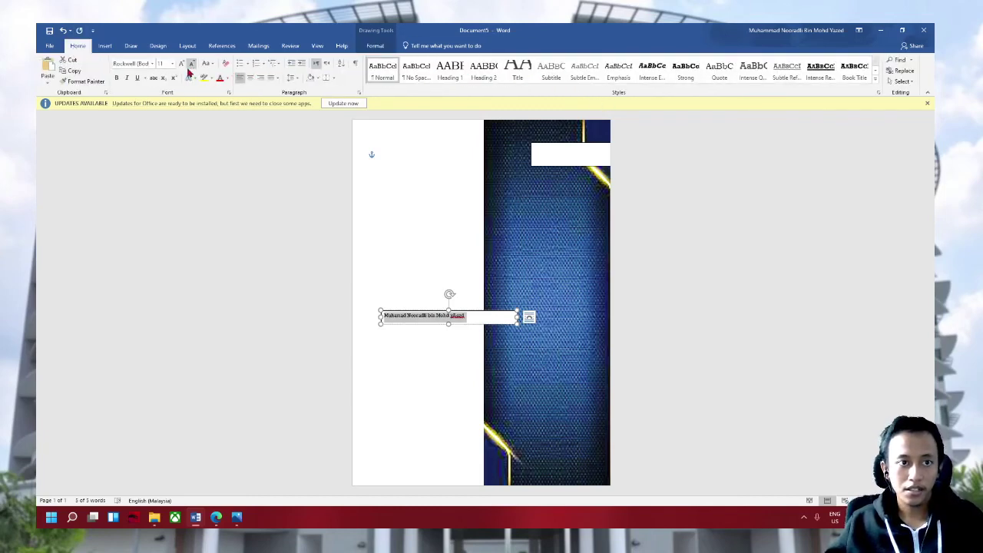
{"action": "left_click", "coordinate": [181, 65]}
{"action": "left_click", "coordinate": [181, 64]}
{"action": "left_click", "coordinate": [182, 64]}
{"action": "left_click", "coordinate": [182, 65]}
{"action": "left_click", "coordinate": [181, 64]}
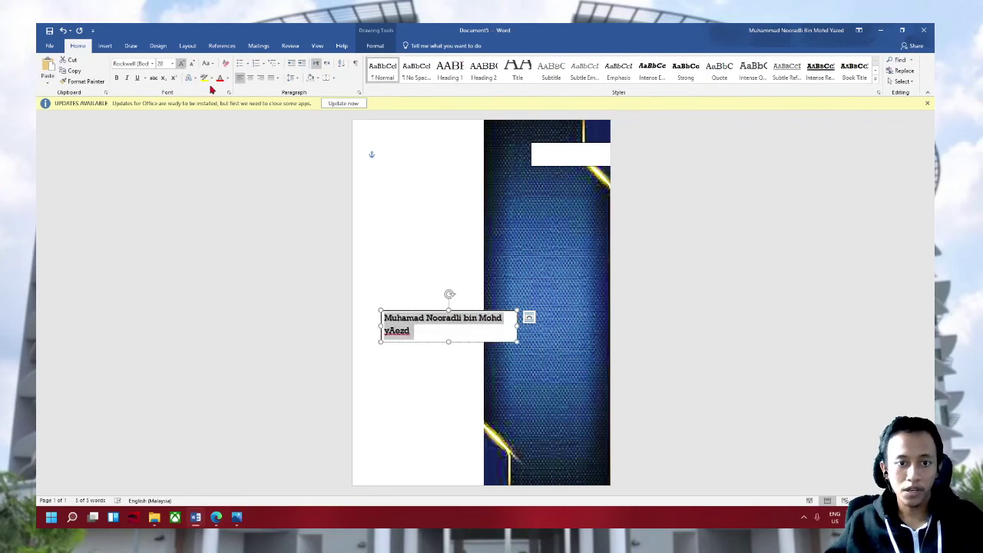
{"action": "mouse_move", "coordinate": [517, 324]}
{"action": "left_mouse_down"}
{"action": "mouse_move", "coordinate": [566, 323]}
{"action": "mouse_move", "coordinate": [523, 391]}
{"action": "left_mouse_up"}
{"action": "left_click", "coordinate": [600, 360]}
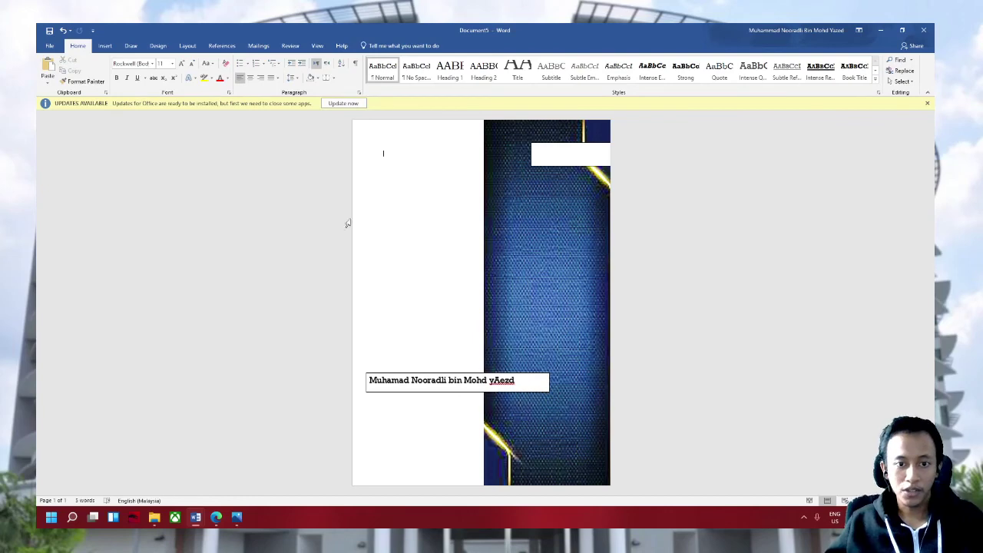
Set the name text box to No Outline and No Fill
{"action": "left_click", "coordinate": [453, 391]}
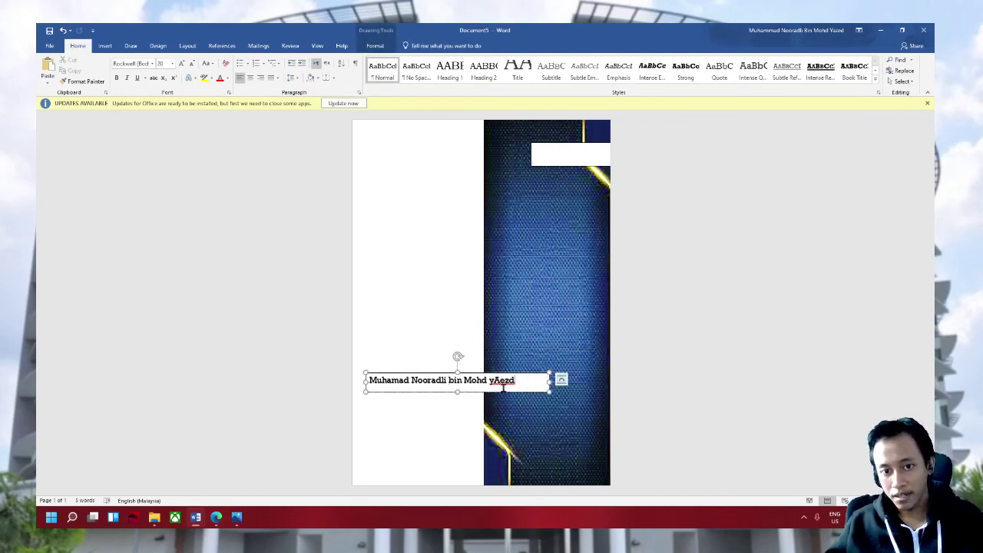
{"action": "left_click", "coordinate": [375, 45]}
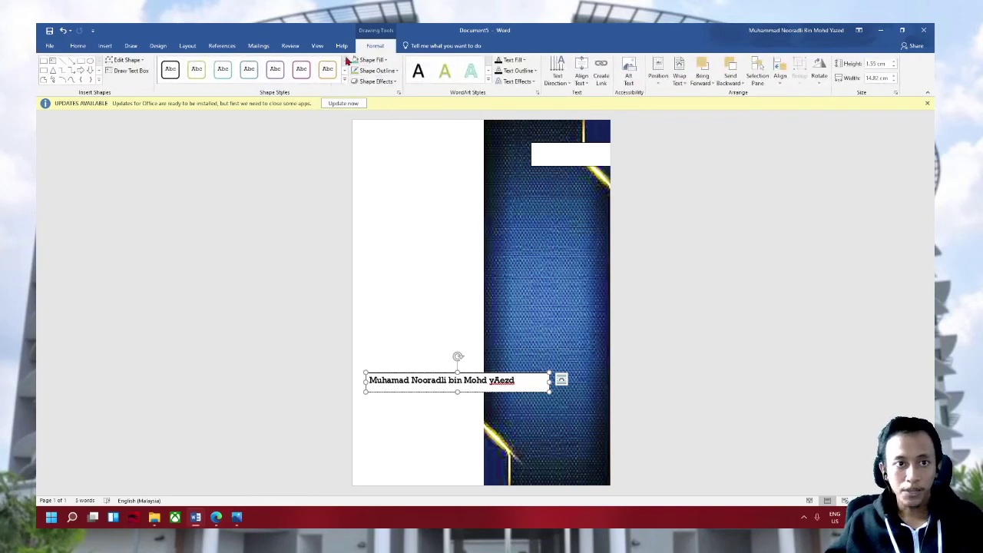
{"action": "left_click", "coordinate": [375, 71]}
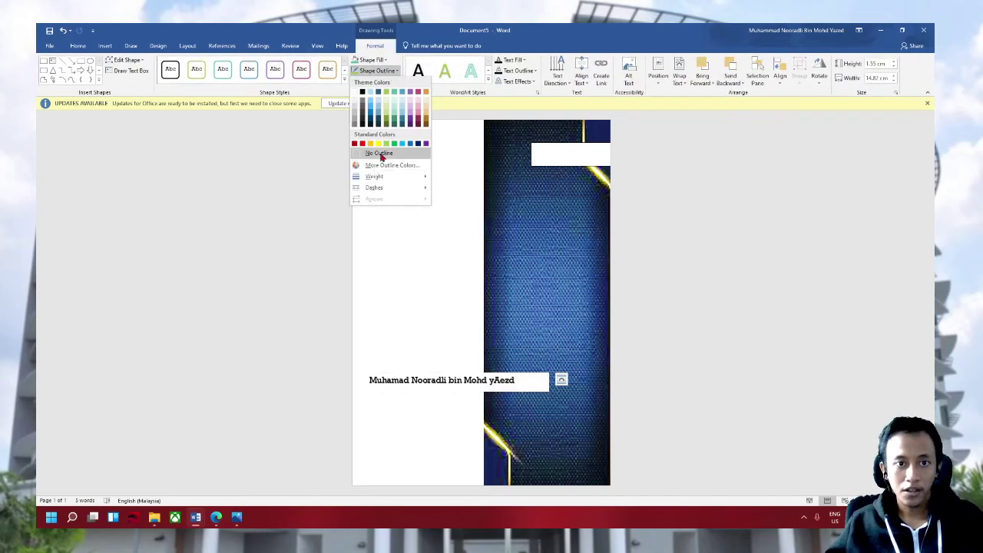
{"action": "left_click", "coordinate": [380, 154]}
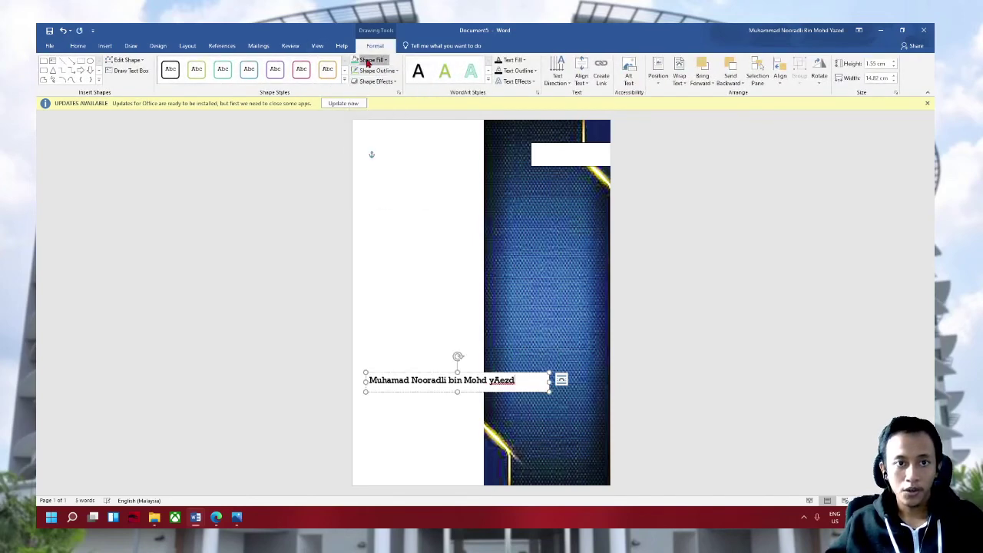
{"action": "left_click", "coordinate": [371, 59]}
{"action": "left_click", "coordinate": [376, 143]}
{"action": "left_click", "coordinate": [793, 345]}
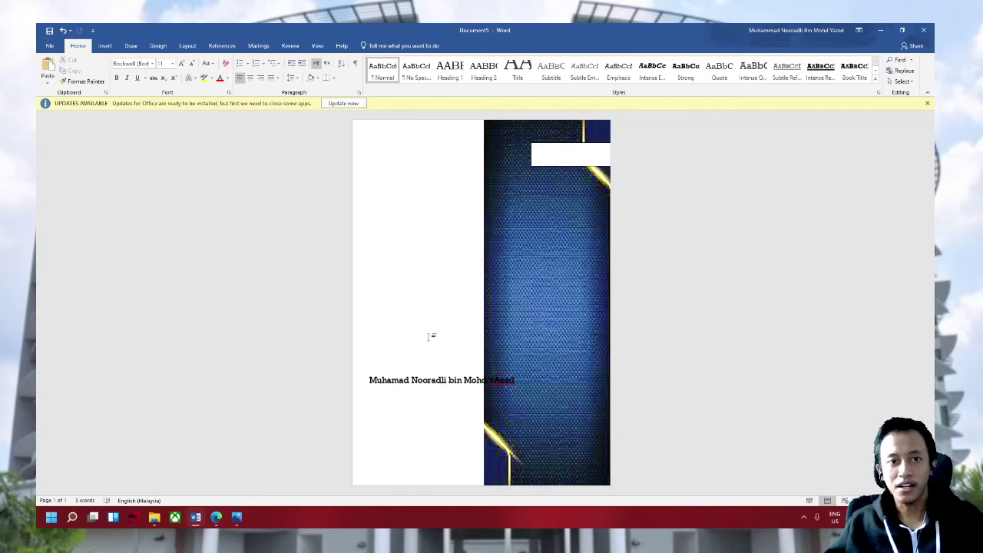
Type filler text 'dsf' at the top of the page, select all, then clear the selection
{"action": "left_click", "coordinate": [430, 380]}
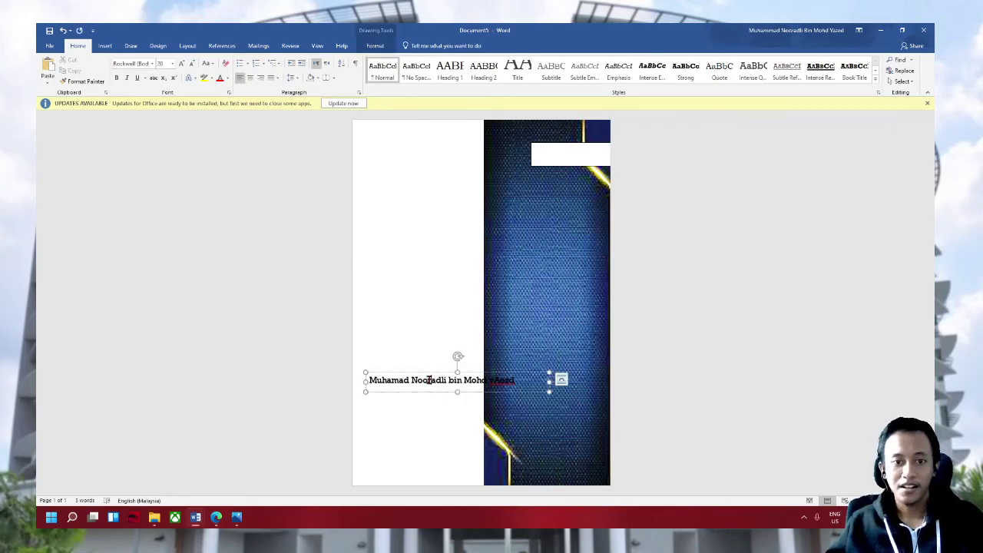
{"action": "left_click", "coordinate": [420, 171]}
{"action": "type", "text": "sdsdsdgsdg"}
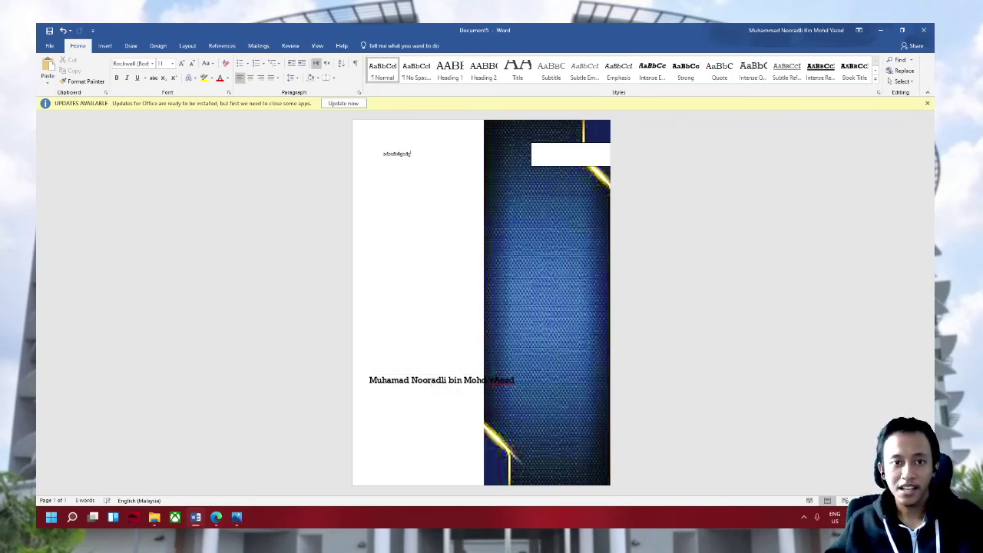
{"action": "type", "text": "dsf"}
{"action": "key", "text": "ctrl+a"}
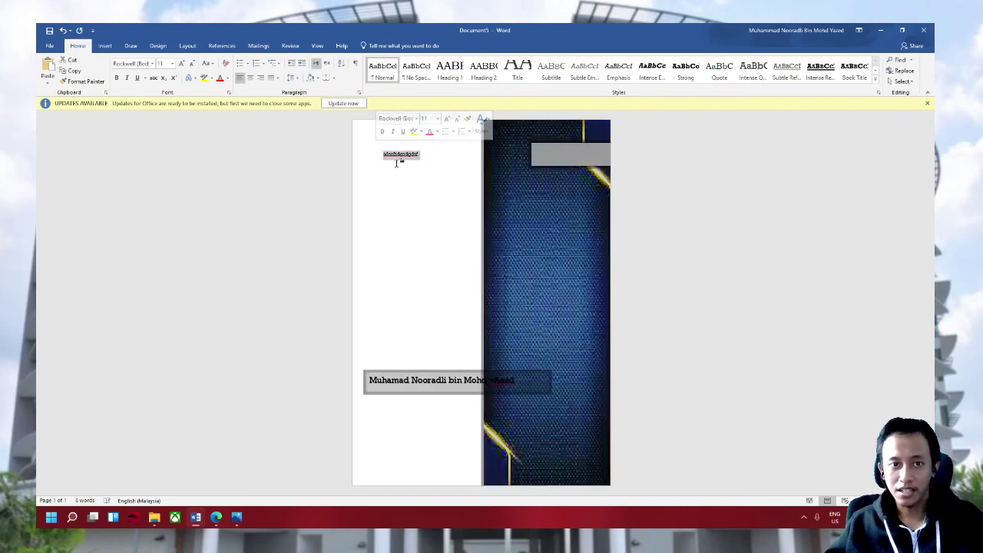
{"action": "left_click", "coordinate": [441, 189]}
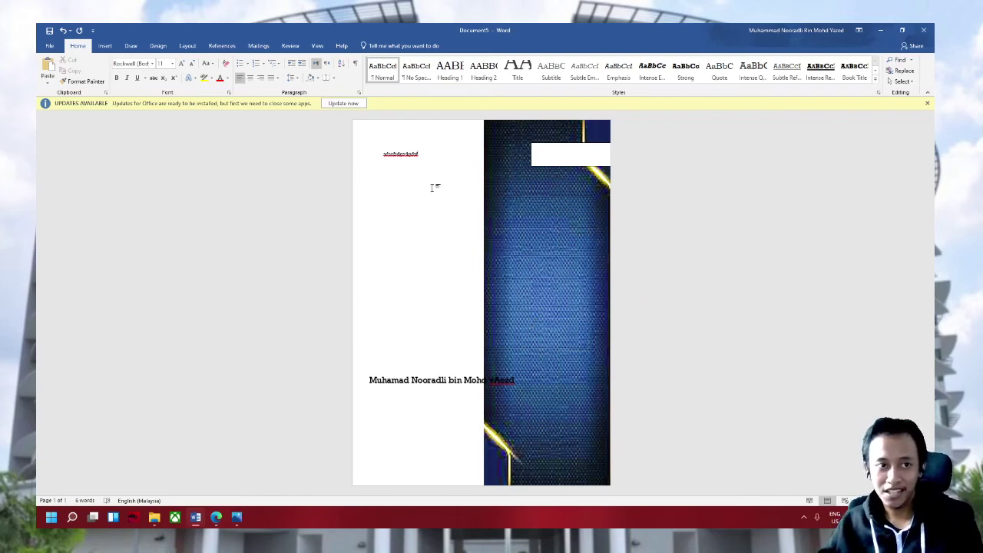
{"action": "left_click", "coordinate": [48, 47]}
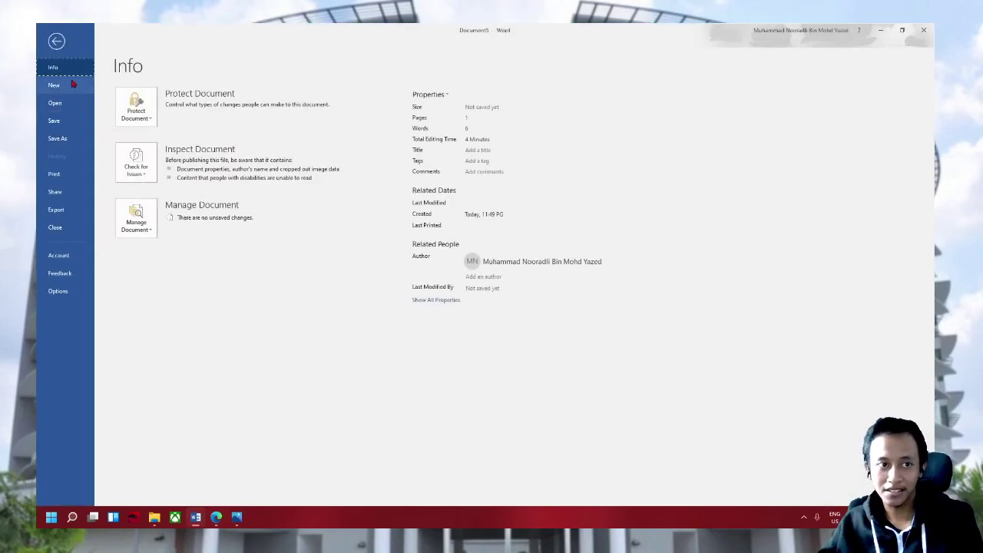
{"action": "left_click", "coordinate": [58, 85]}
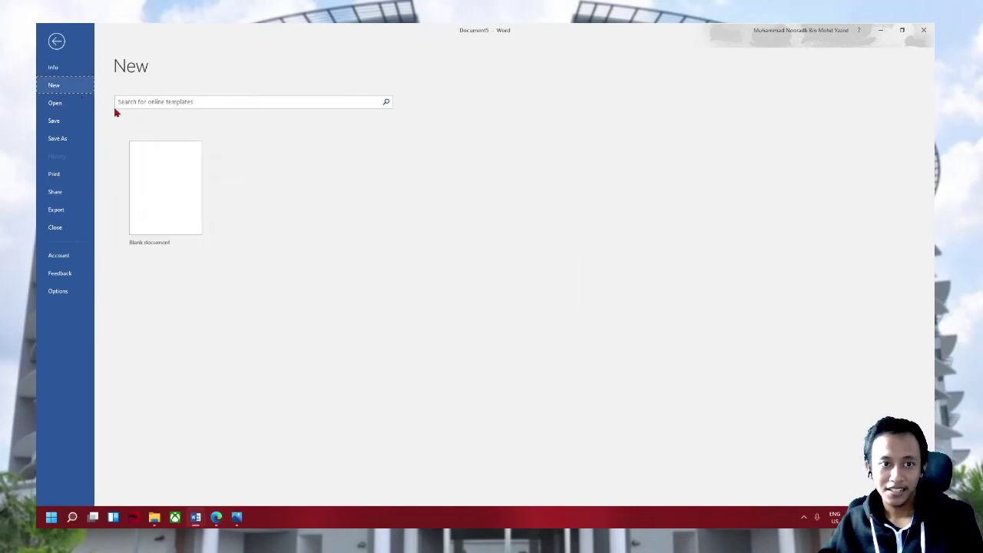
{"action": "left_click", "coordinate": [187, 102]}
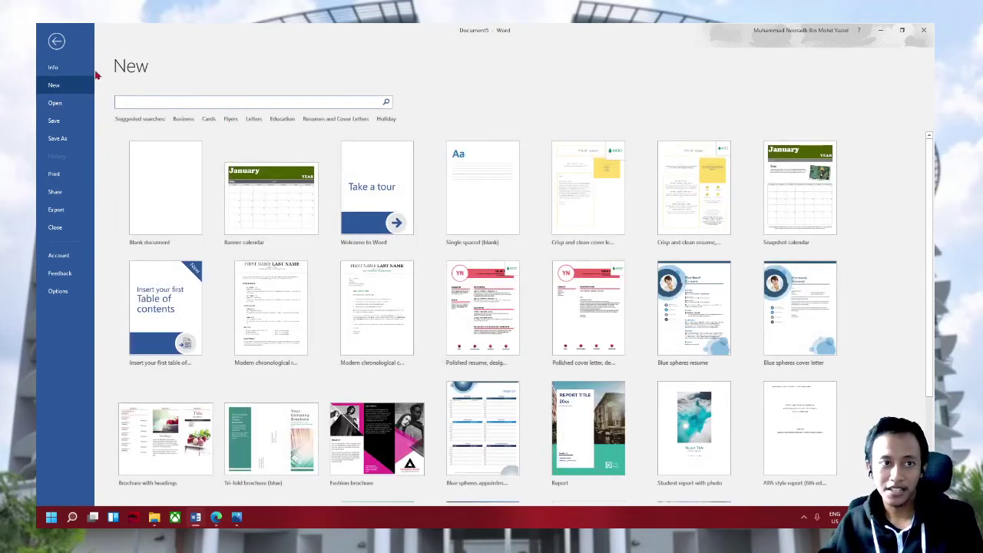
{"action": "left_click", "coordinate": [56, 41]}
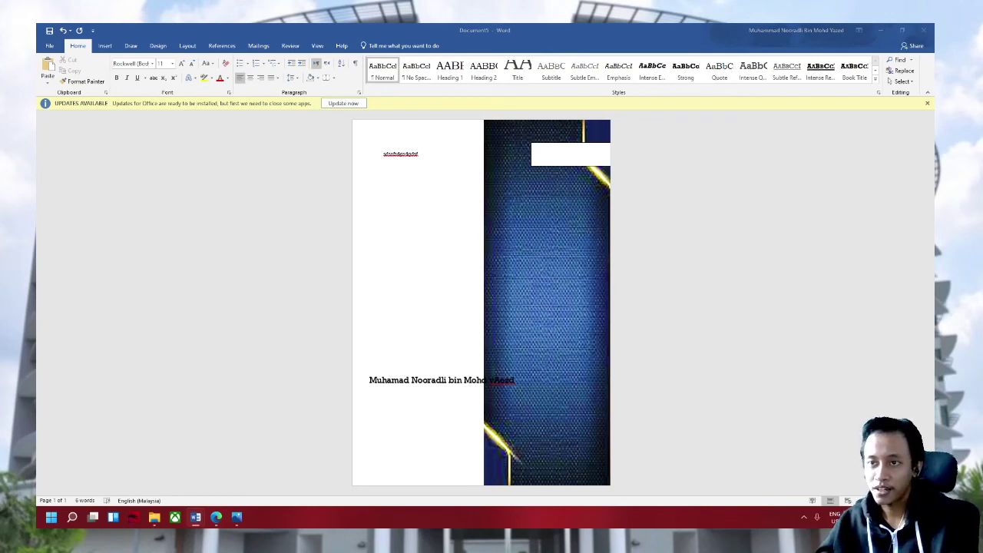
{"action": "key", "text": "super+shift+s"}
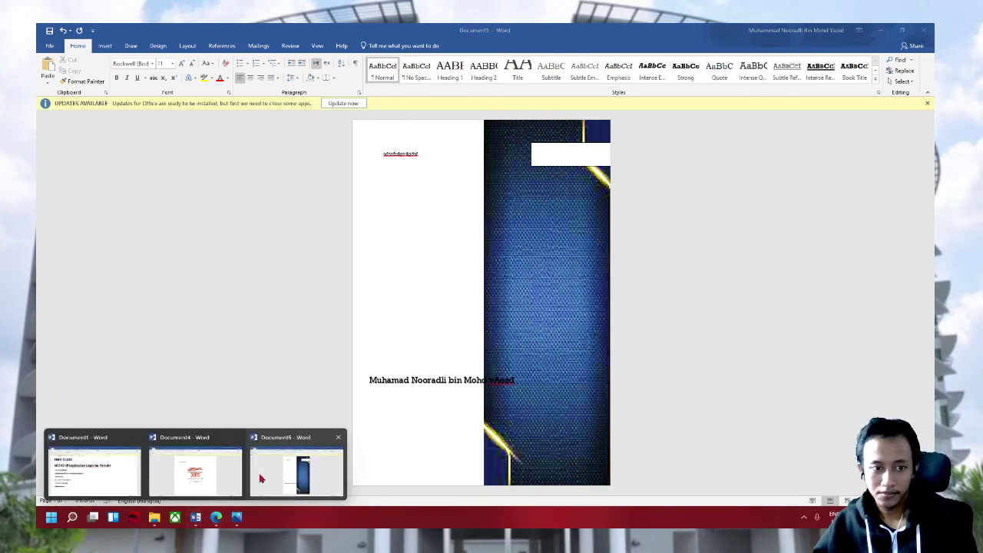
{"action": "left_click", "coordinate": [236, 464]}
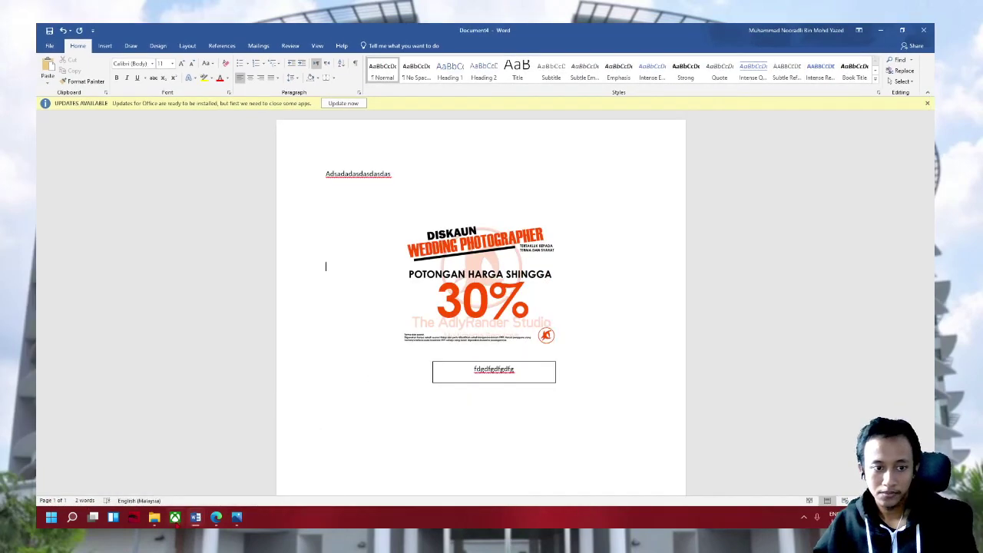
{"action": "mouse_move", "coordinate": [195, 517]}
{"action": "left_click", "coordinate": [108, 470]}
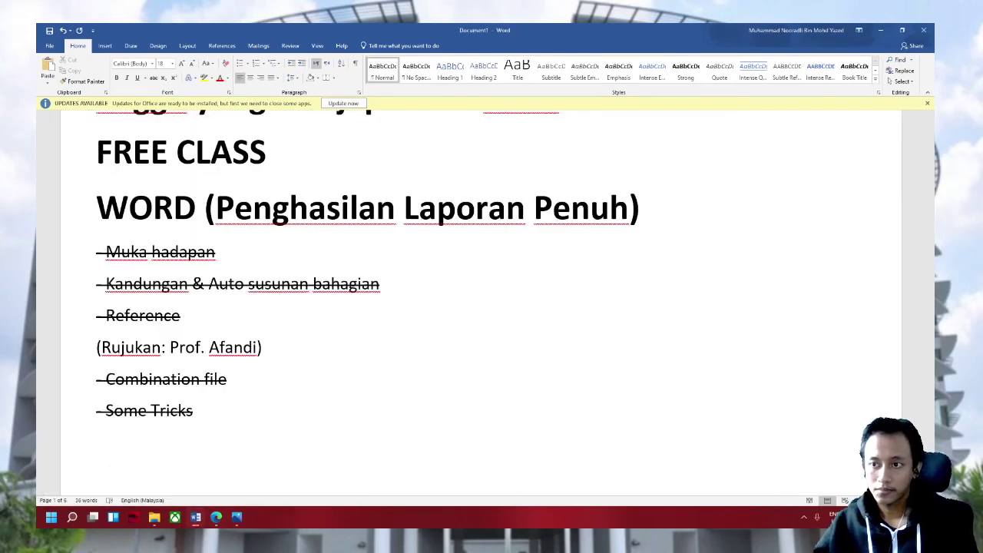
{"action": "key", "text": "super+shift+s"}
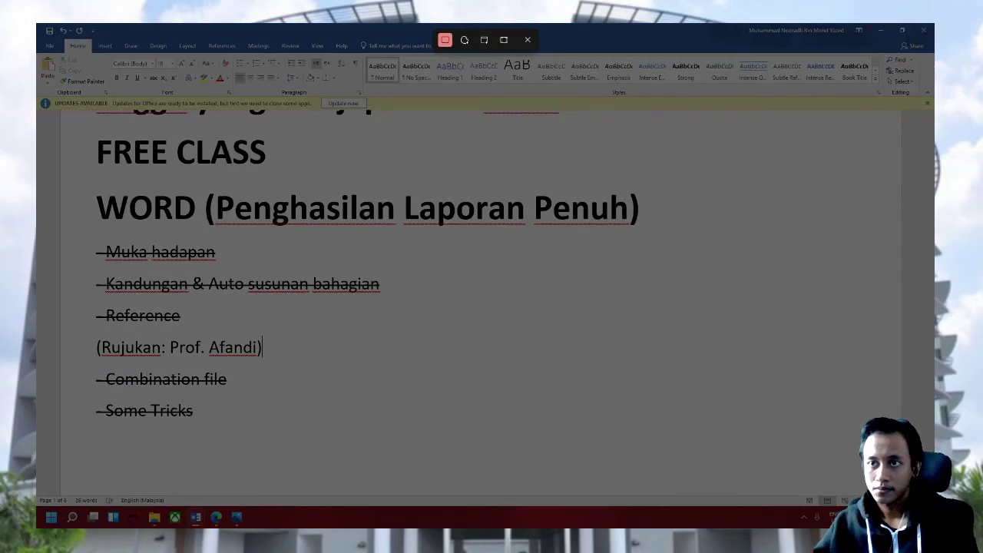
{"action": "mouse_move", "coordinate": [870, 24]}
{"action": "left_mouse_down"}
{"action": "mouse_move", "coordinate": [934, 89]}
{"action": "mouse_move", "coordinate": [934, 454]}
{"action": "left_mouse_up"}
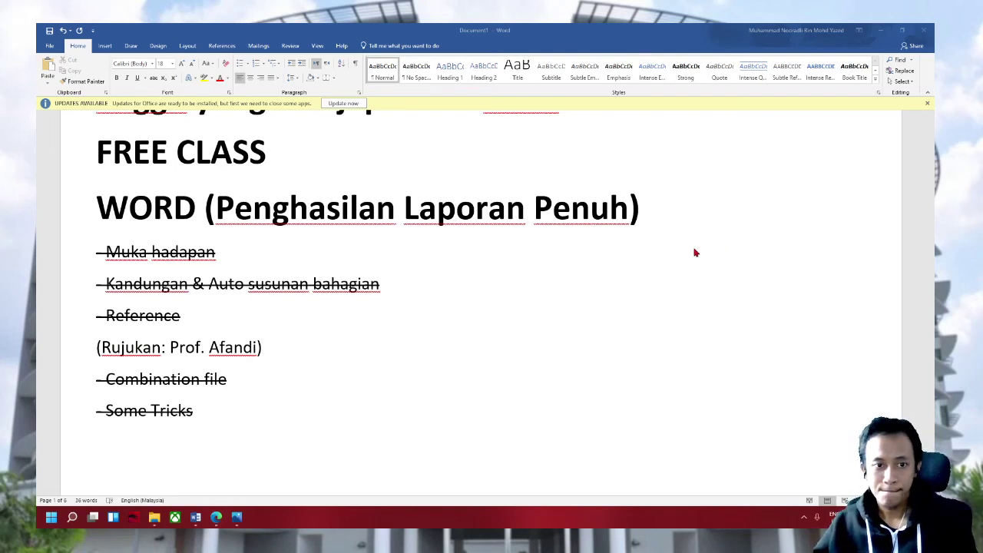
{"action": "scroll", "coordinate": [695, 253], "scroll_direction": "up", "scroll_amount": 1}
{"action": "scroll", "coordinate": [695, 253], "scroll_direction": "up", "scroll_amount": 1}
{"action": "scroll", "coordinate": [695, 252], "scroll_direction": "down", "scroll_amount": 1}
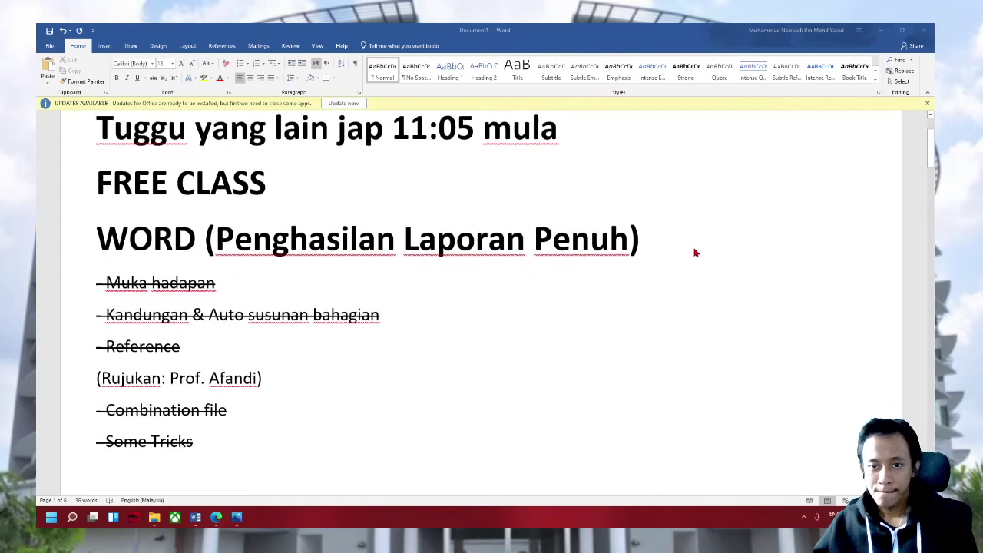
{"action": "scroll", "coordinate": [694, 252], "scroll_direction": "down", "scroll_amount": 1}
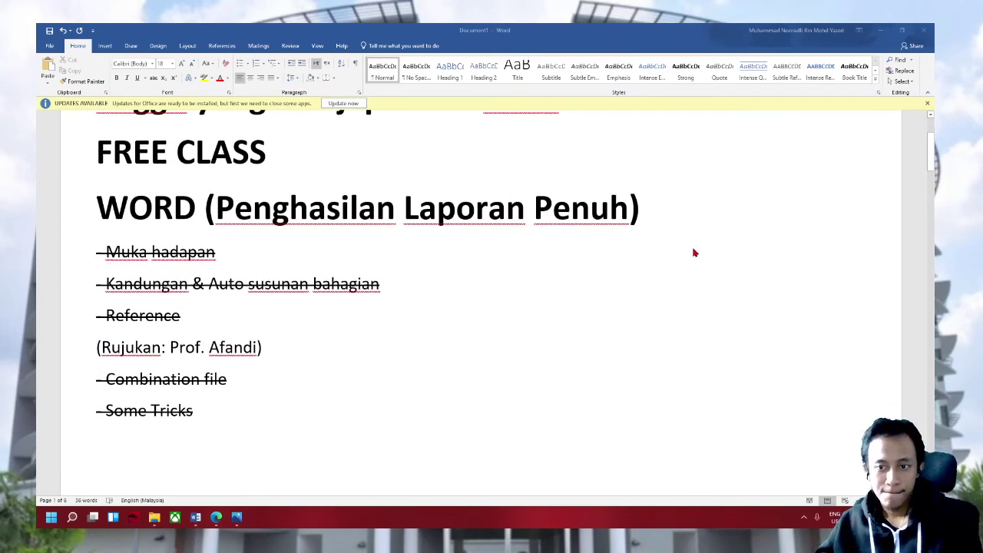
{"action": "scroll", "coordinate": [694, 253], "scroll_direction": "down", "scroll_amount": 1}
{"action": "scroll", "coordinate": [695, 253], "scroll_direction": "down", "scroll_amount": 1}
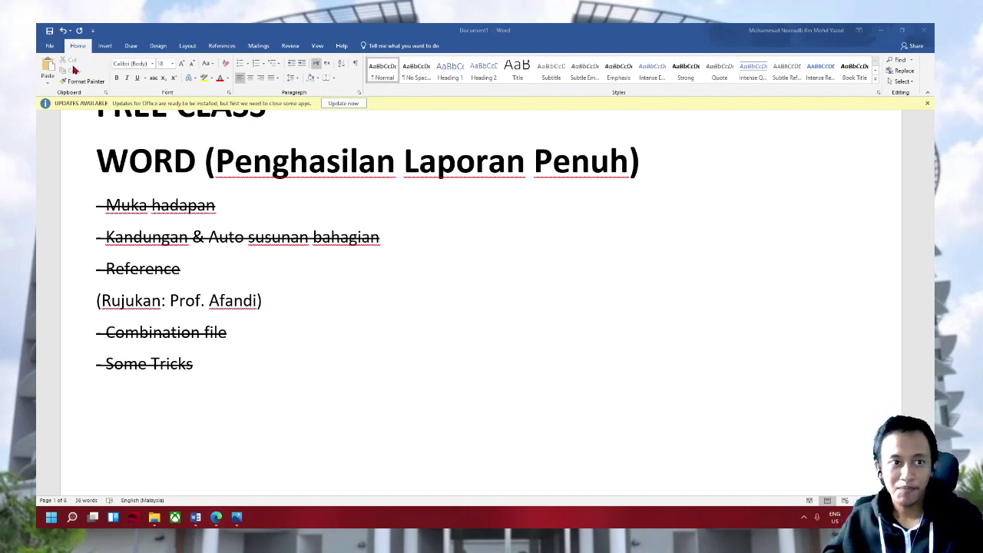
{"action": "left_click", "coordinate": [77, 86]}
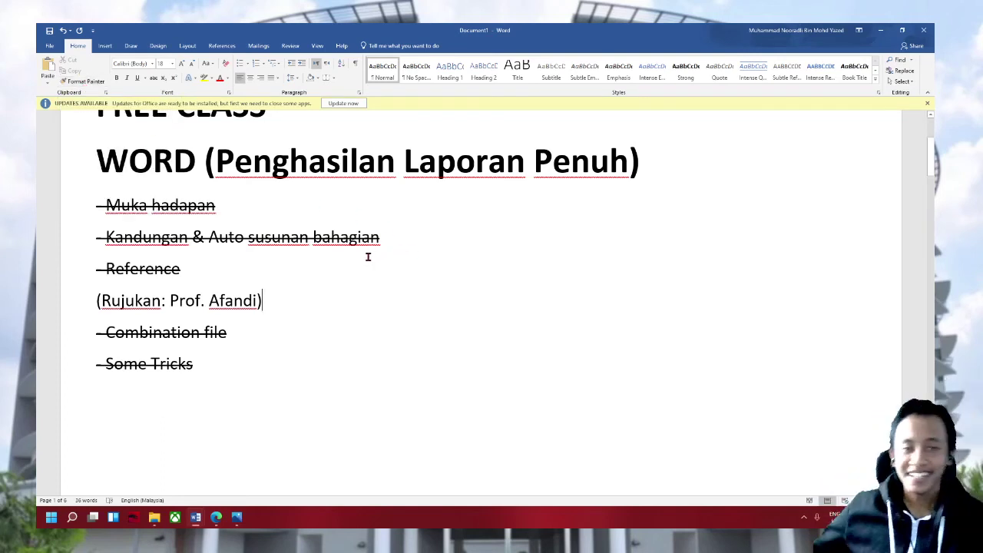
{"action": "left_click", "coordinate": [289, 161]}
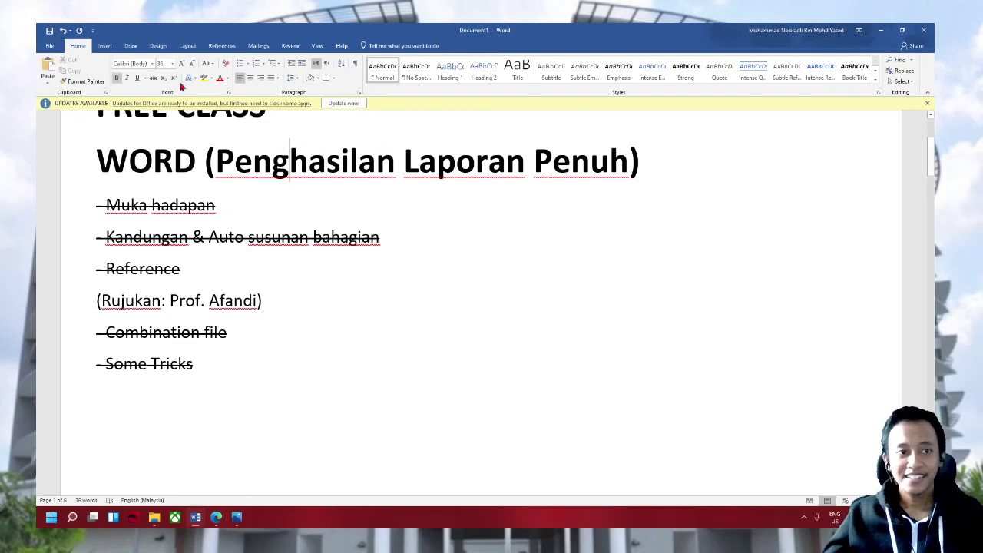
{"action": "left_click", "coordinate": [85, 81]}
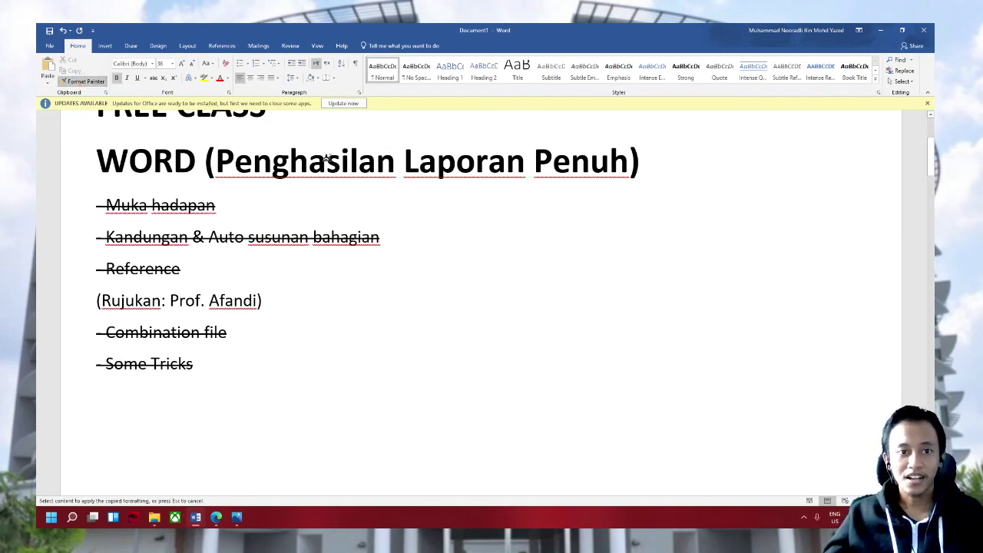
{"action": "left_click", "coordinate": [327, 159]}
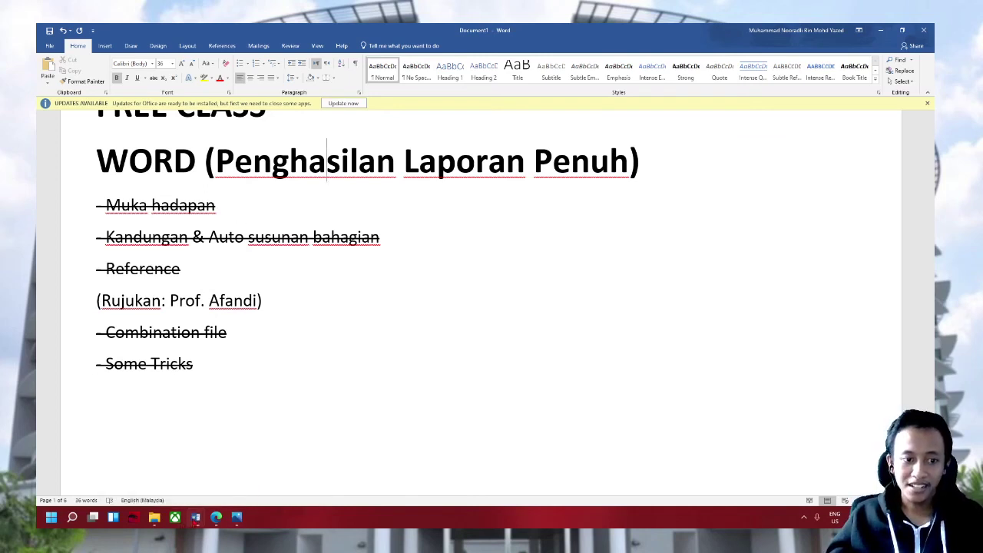
{"action": "mouse_move", "coordinate": [195, 517]}
{"action": "left_click", "coordinate": [285, 486]}
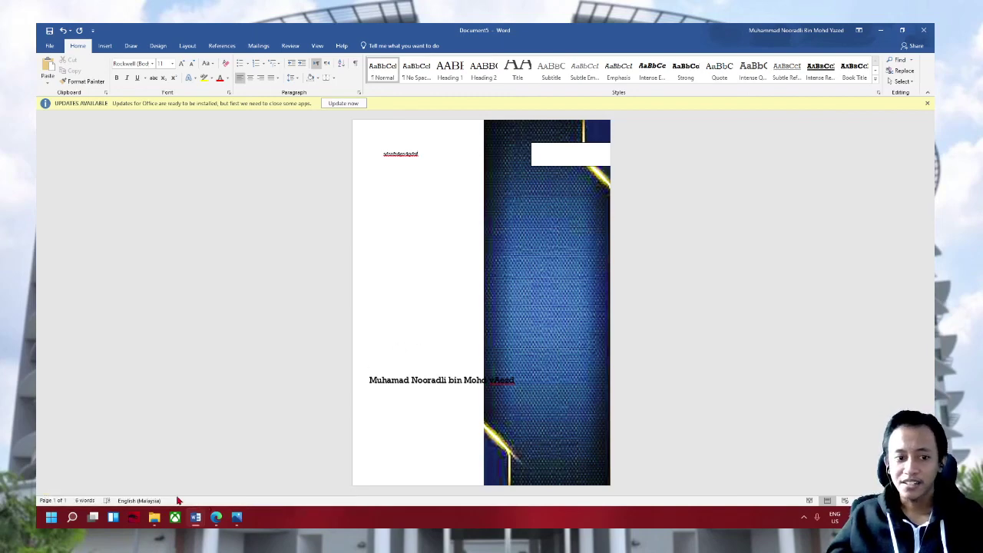
Open the Downloads folder, then switch back to the Document1 class outline via the Word taskbar icon
{"action": "mouse_move", "coordinate": [153, 517]}
{"action": "left_click", "coordinate": [199, 465]}
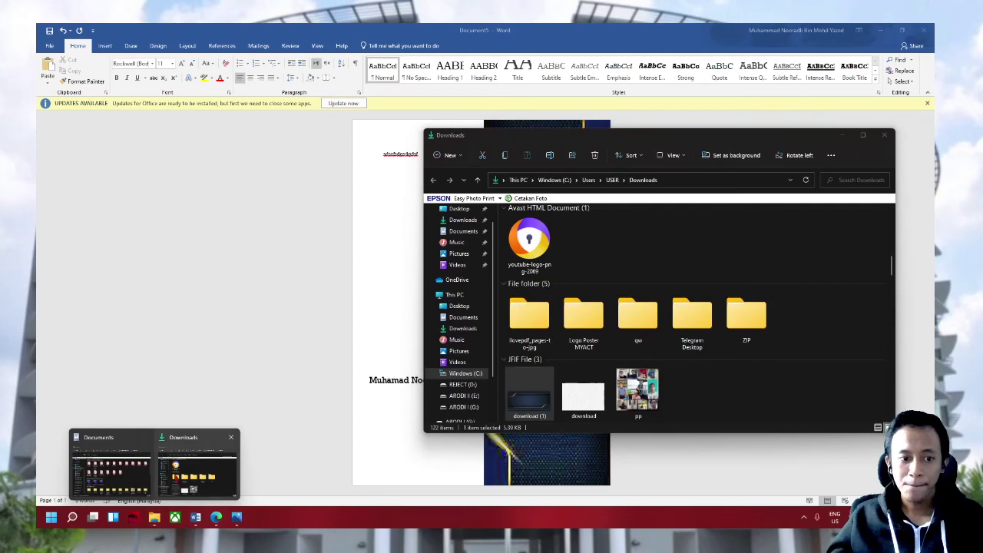
{"action": "left_click", "coordinate": [195, 518]}
{"action": "left_click", "coordinate": [108, 473]}
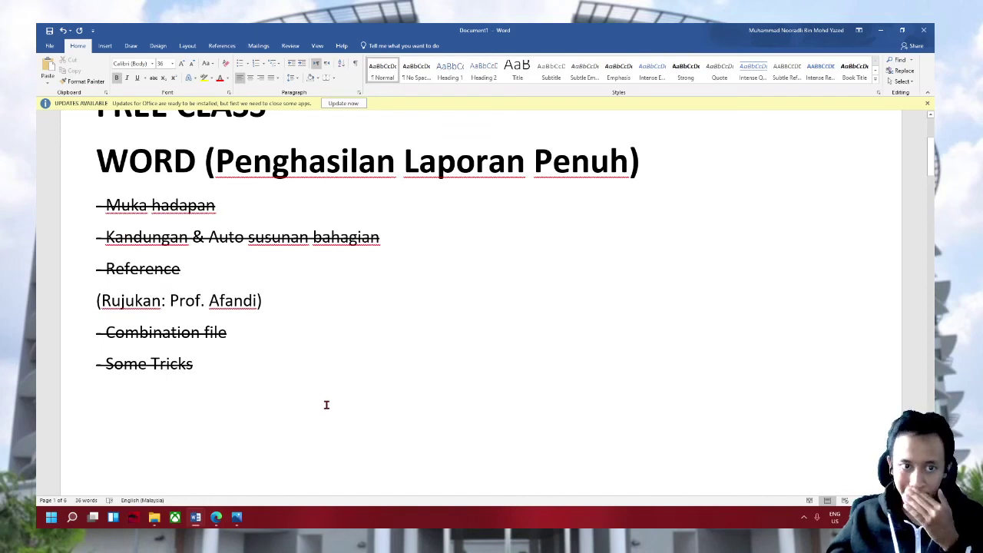
Switch to the References tab and type filler text 'aldksalf' below Some Tricks
{"action": "scroll", "coordinate": [301, 402], "scroll_direction": "up", "scroll_amount": 1}
{"action": "left_click", "coordinate": [185, 314]}
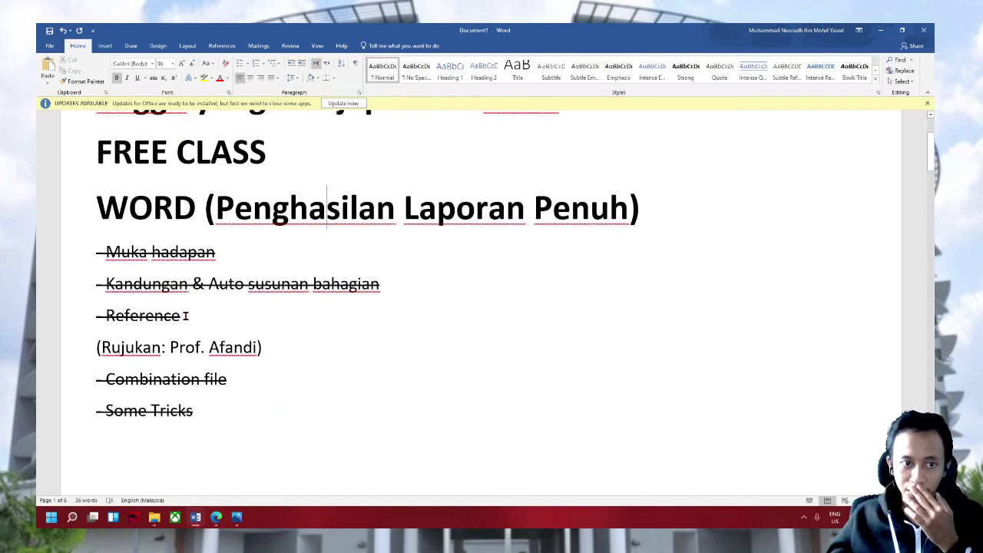
{"action": "left_click", "coordinate": [187, 46]}
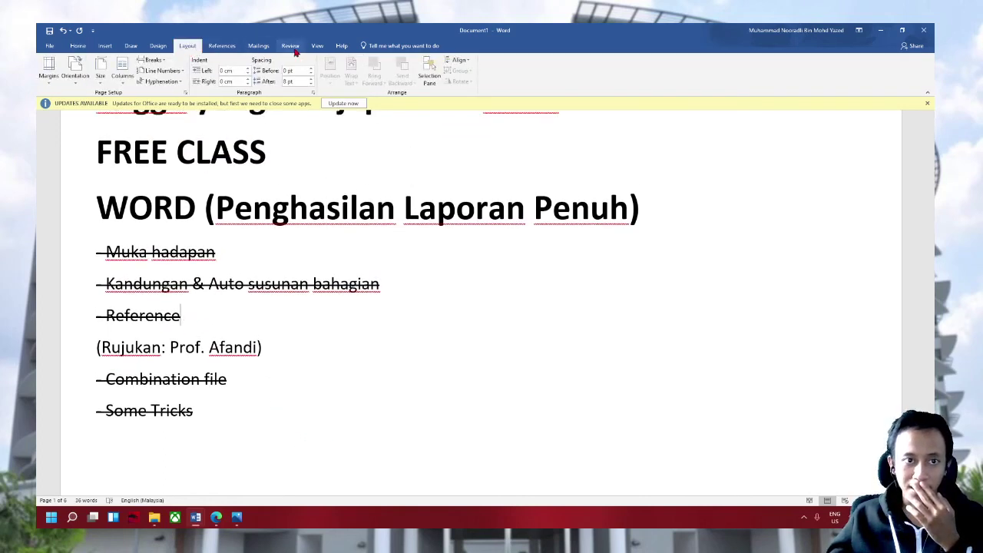
{"action": "left_click", "coordinate": [229, 47]}
{"action": "scroll", "coordinate": [231, 307], "scroll_direction": "down", "scroll_amount": 3}
{"action": "left_click", "coordinate": [154, 321]}
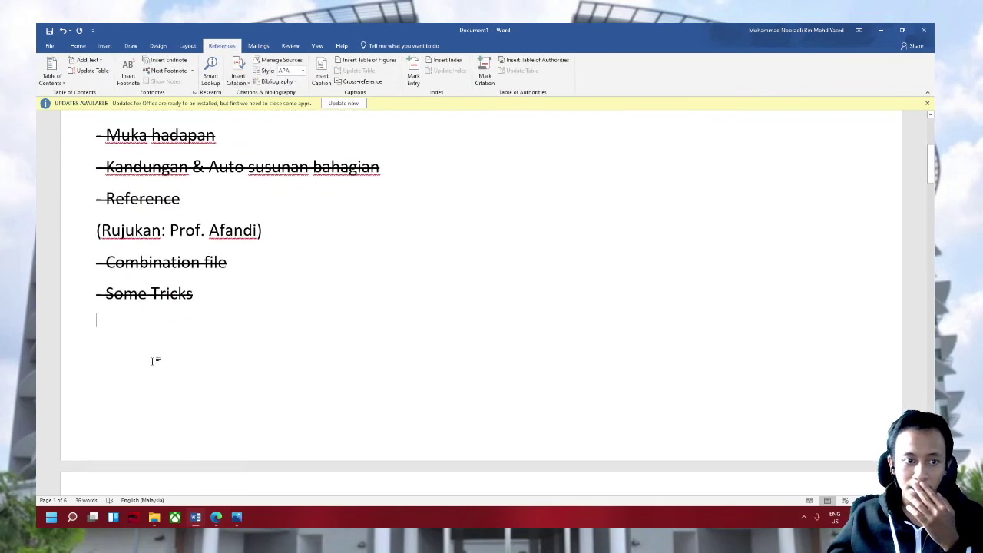
{"action": "type", "text": "hsgdhsa"}
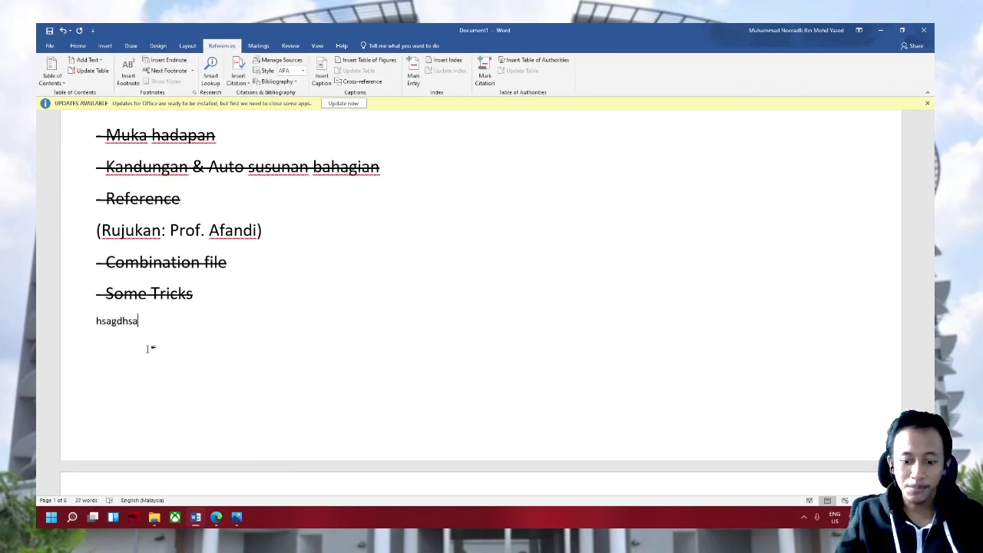
{"action": "key", "text": "BackSpace"}
{"action": "key", "text": "BackSpace"}
{"action": "key", "text": "BackSpace"}
{"action": "type", "text": "aldksalf"}
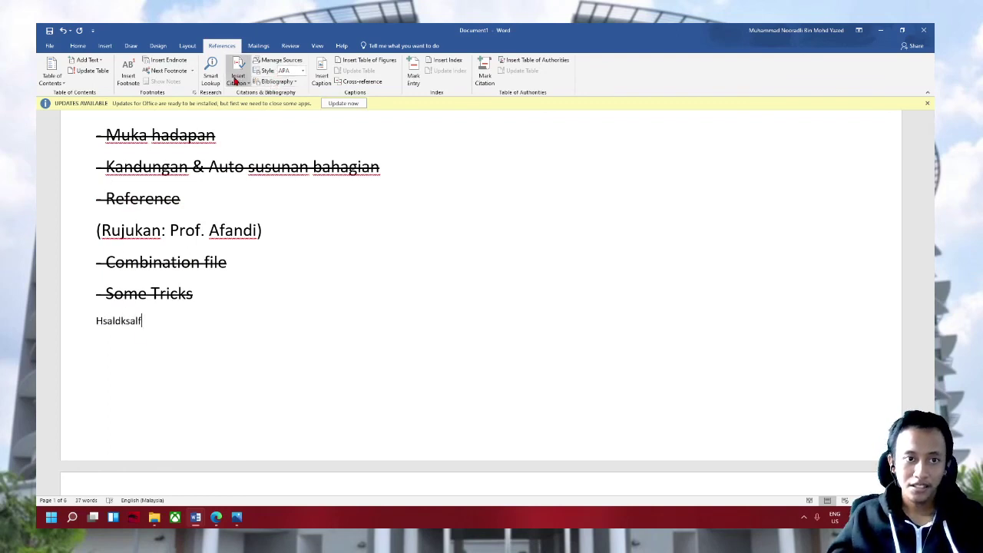
Check the Bibliography and Insert Citation options, then type '(merge' after Combination file
{"action": "left_click", "coordinate": [283, 83]}
{"action": "left_click", "coordinate": [238, 77]}
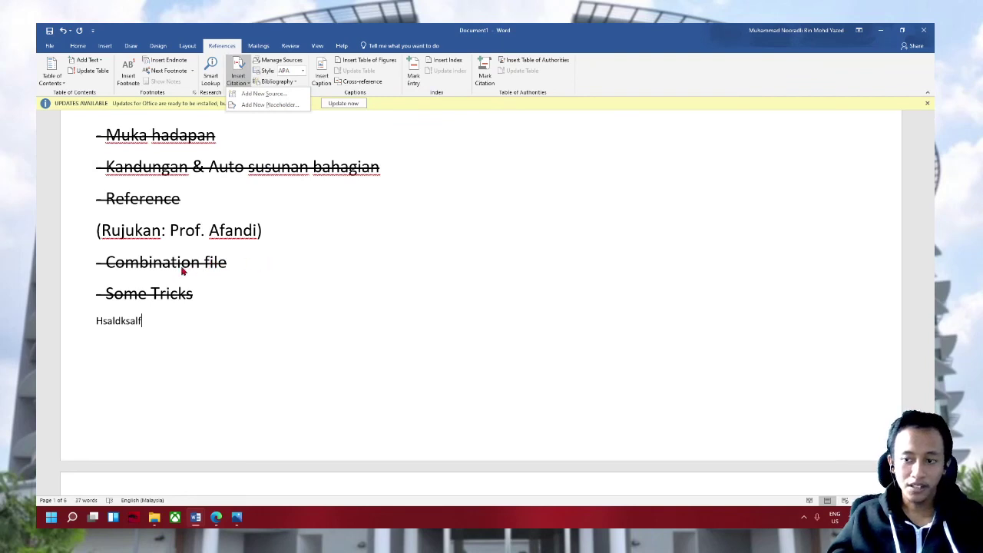
{"action": "left_click", "coordinate": [241, 270]}
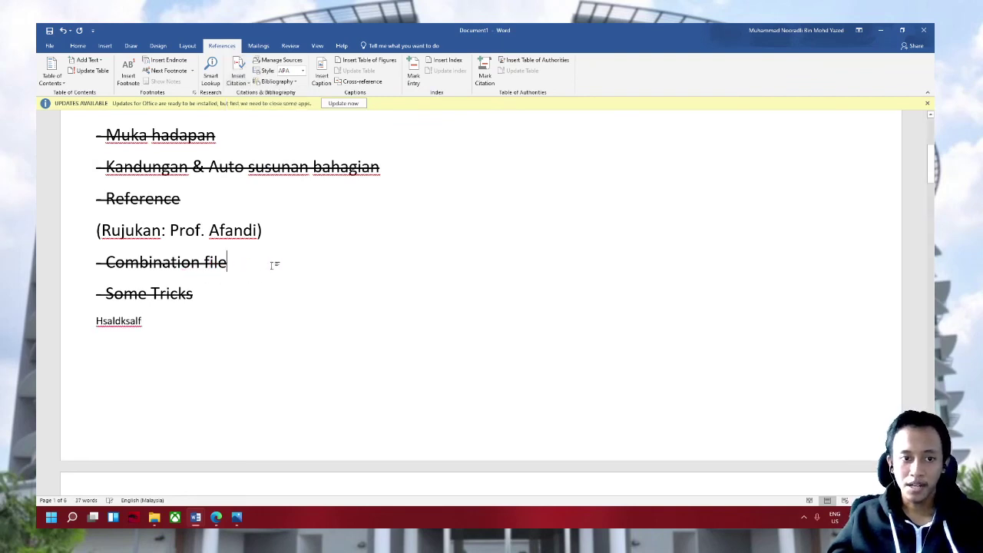
{"action": "type", "text": " (merge"}
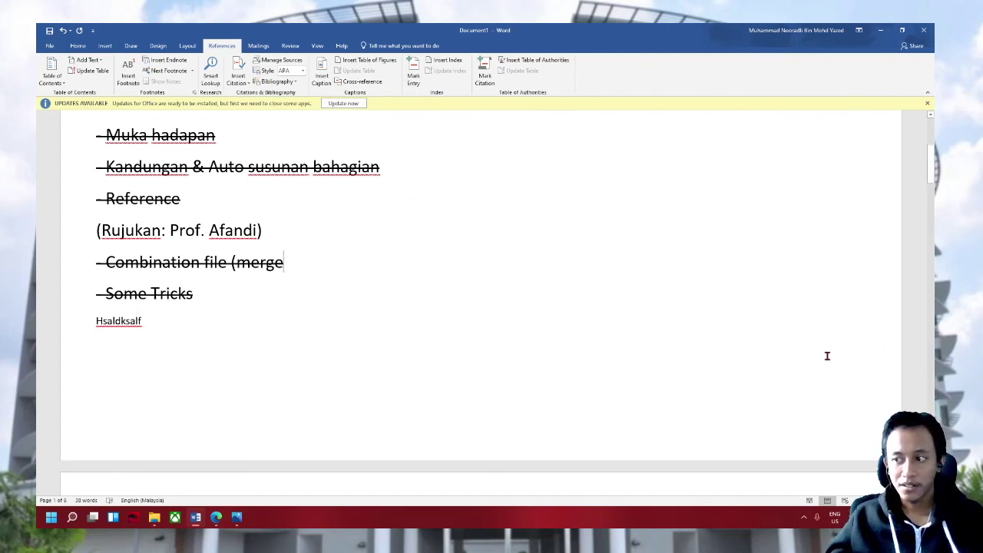
{"action": "left_click", "coordinate": [498, 308]}
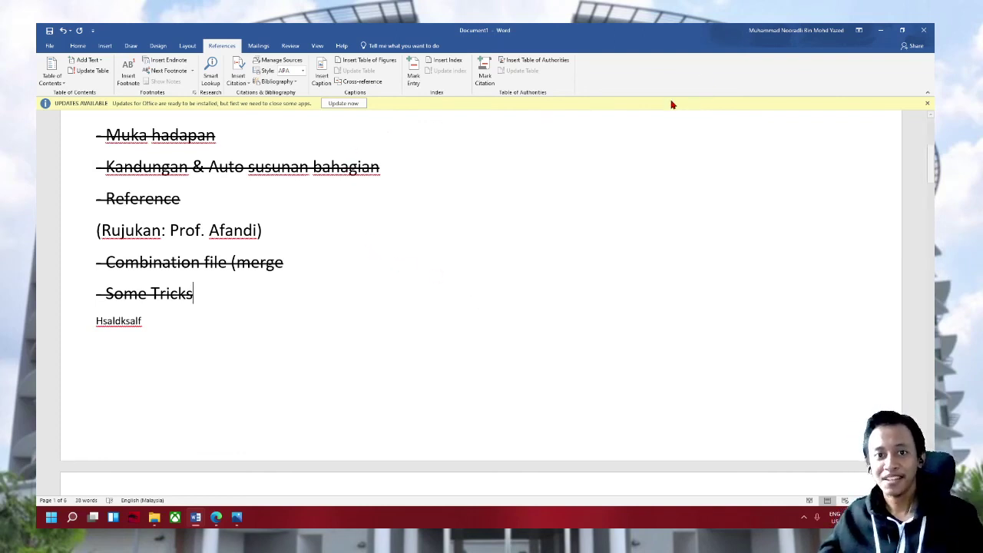
{"action": "left_click", "coordinate": [551, 206]}
{"action": "scroll", "coordinate": [819, 281], "scroll_direction": "up", "scroll_amount": 3}
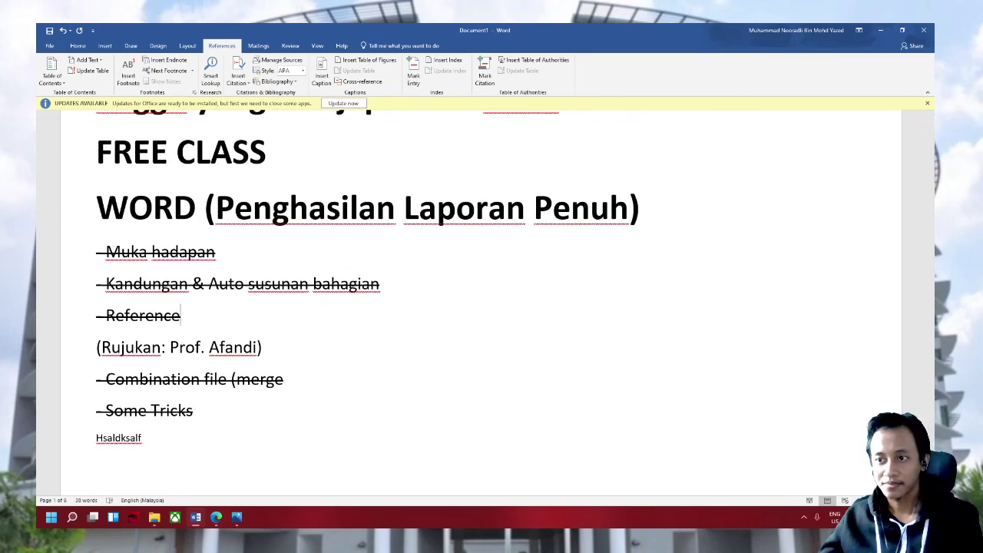
{"action": "scroll", "coordinate": [497, 344], "scroll_direction": "up", "scroll_amount": 2}
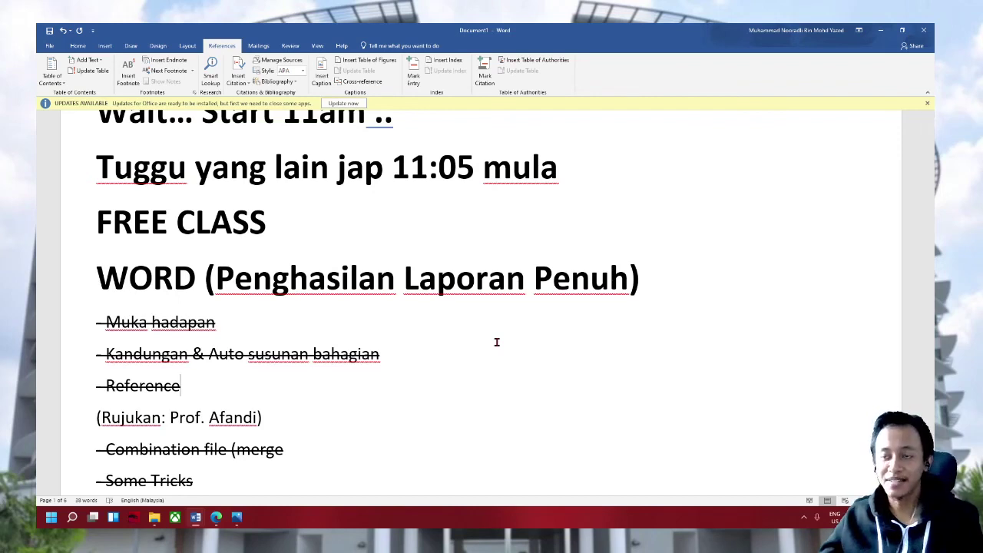
{"action": "scroll", "coordinate": [496, 342], "scroll_direction": "up", "scroll_amount": 2}
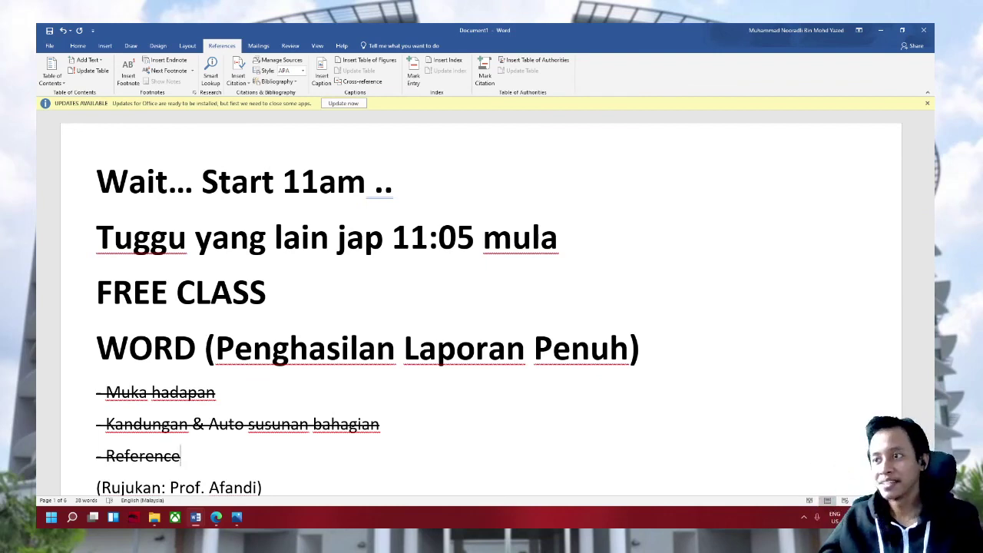
{"action": "left_click", "coordinate": [933, 241]}
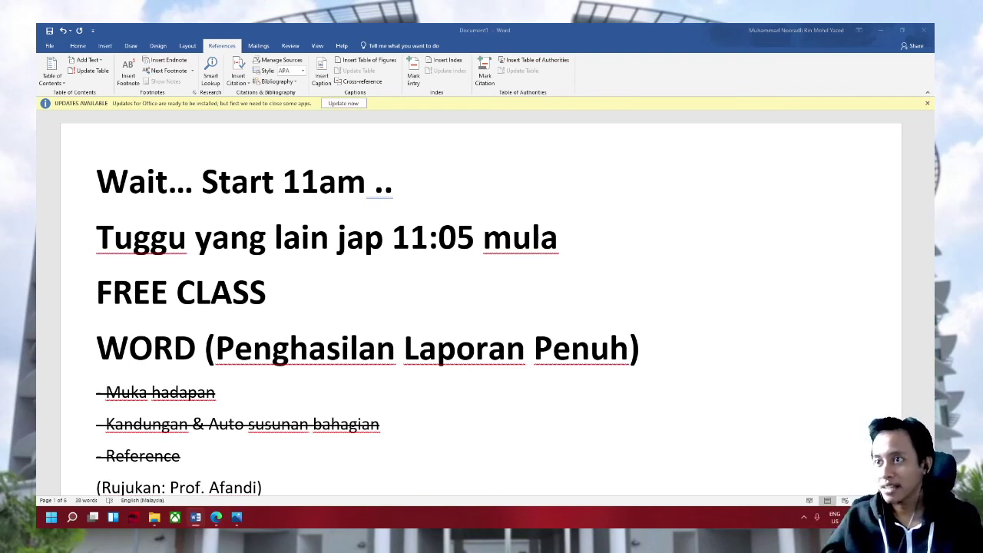
{"action": "mouse_move", "coordinate": [216, 518]}
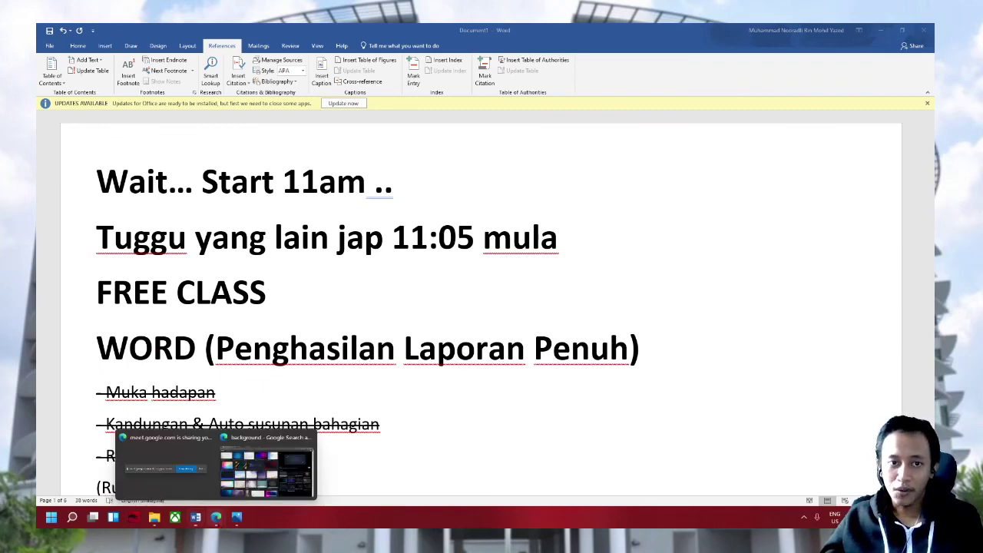
Bring Edge to the front, go to YouTube, and dismiss the page translation offer
{"action": "left_click", "coordinate": [236, 469]}
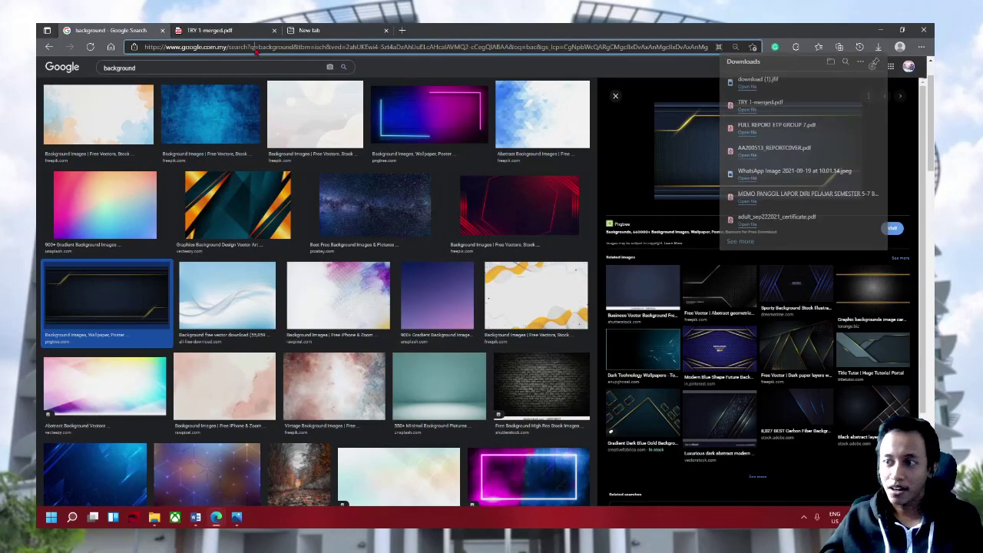
{"action": "left_click", "coordinate": [255, 47]}
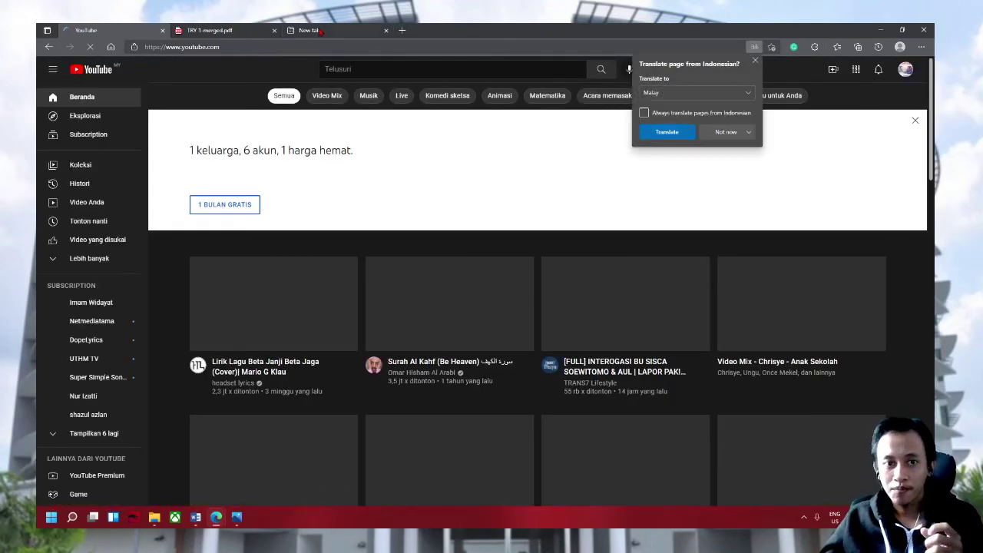
{"action": "left_click", "coordinate": [876, 124]}
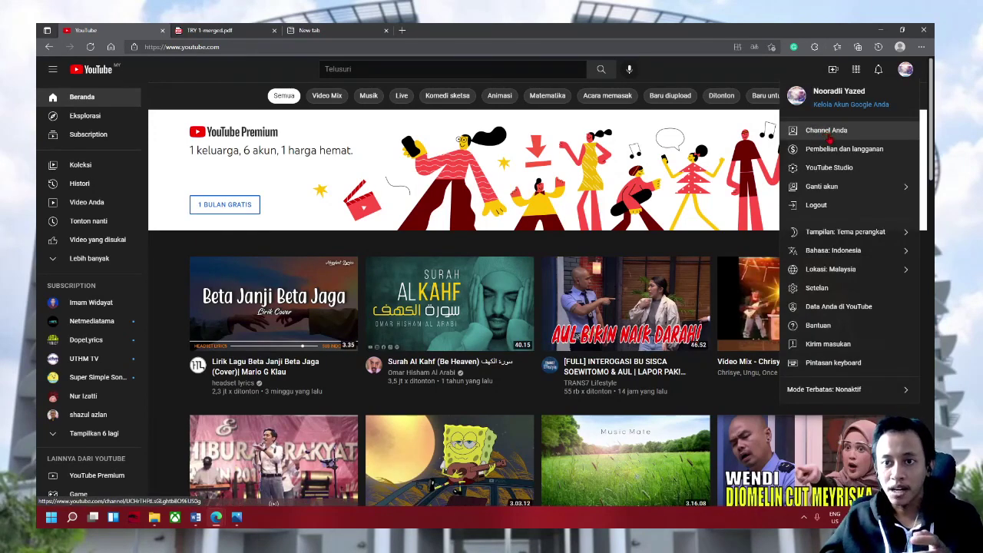
Open the Premiere Pro class video from Your channel and expand its description
{"action": "left_click", "coordinate": [830, 136]}
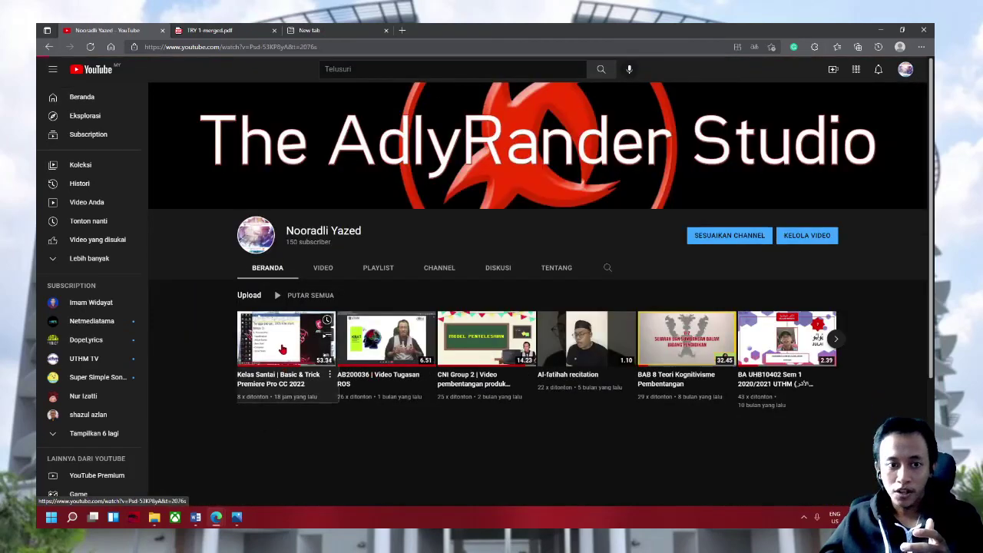
{"action": "left_click", "coordinate": [283, 350]}
{"action": "scroll", "coordinate": [284, 350], "scroll_direction": "down", "scroll_amount": 3}
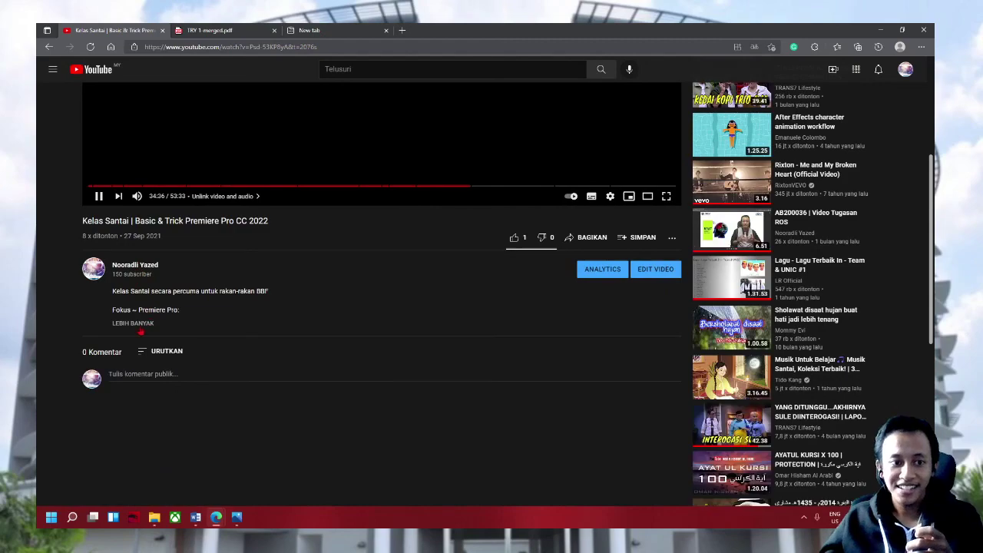
{"action": "left_click", "coordinate": [140, 323]}
Jump to the 4:45 Produce video chapter, then the 47:29 missing-files chapter, and pause
{"action": "scroll", "coordinate": [141, 328], "scroll_direction": "down", "scroll_amount": 2}
{"action": "scroll", "coordinate": [146, 315], "scroll_direction": "down", "scroll_amount": 3}
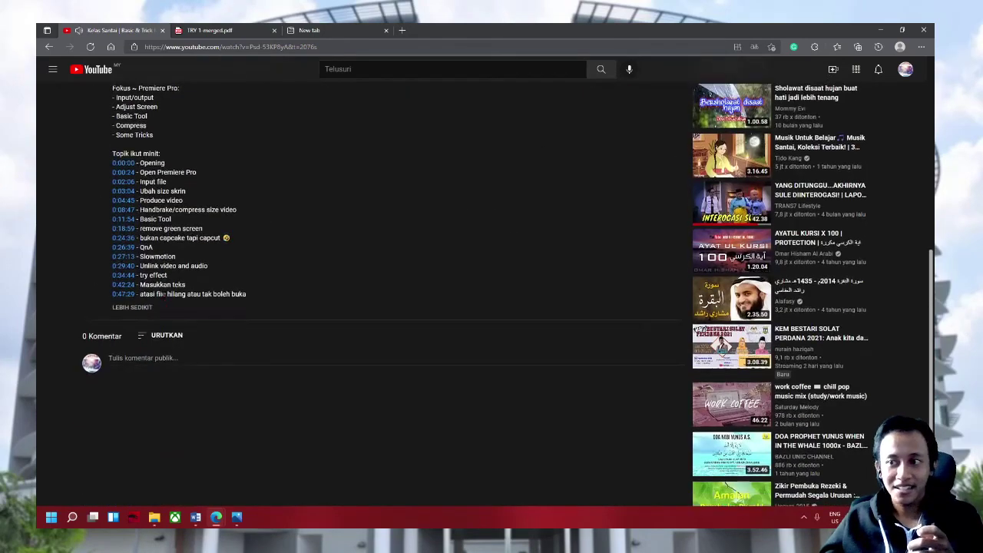
{"action": "scroll", "coordinate": [153, 296], "scroll_direction": "up", "scroll_amount": 1}
{"action": "scroll", "coordinate": [153, 296], "scroll_direction": "up", "scroll_amount": 2}
{"action": "scroll", "coordinate": [185, 288], "scroll_direction": "up", "scroll_amount": 3}
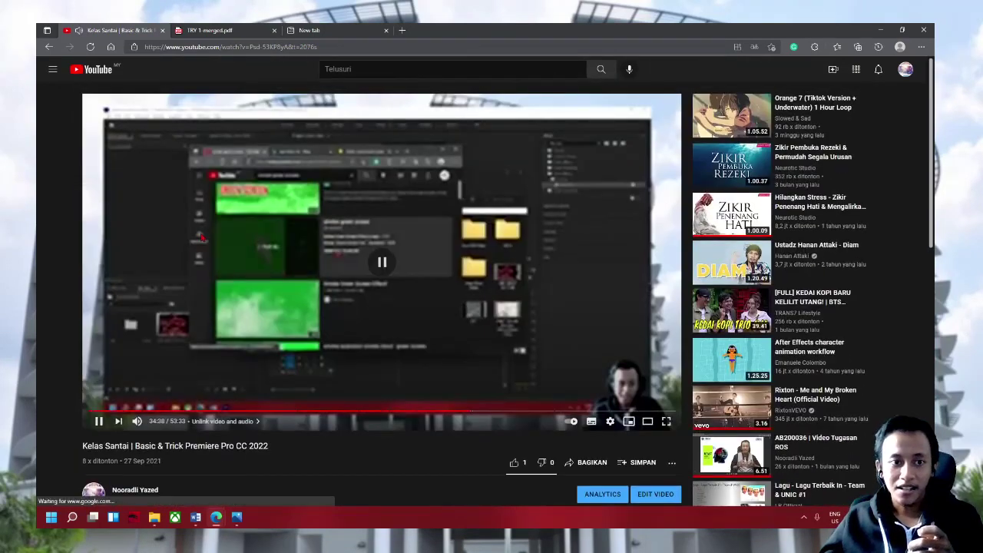
{"action": "scroll", "coordinate": [207, 300], "scroll_direction": "down", "scroll_amount": 7}
{"action": "scroll", "coordinate": [131, 208], "scroll_direction": "up", "scroll_amount": 2}
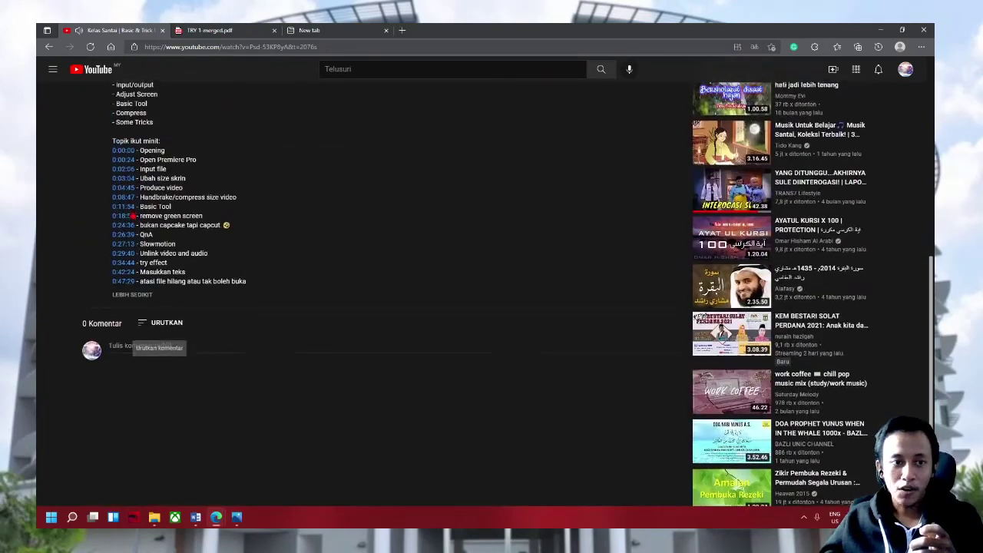
{"action": "left_click", "coordinate": [123, 198]}
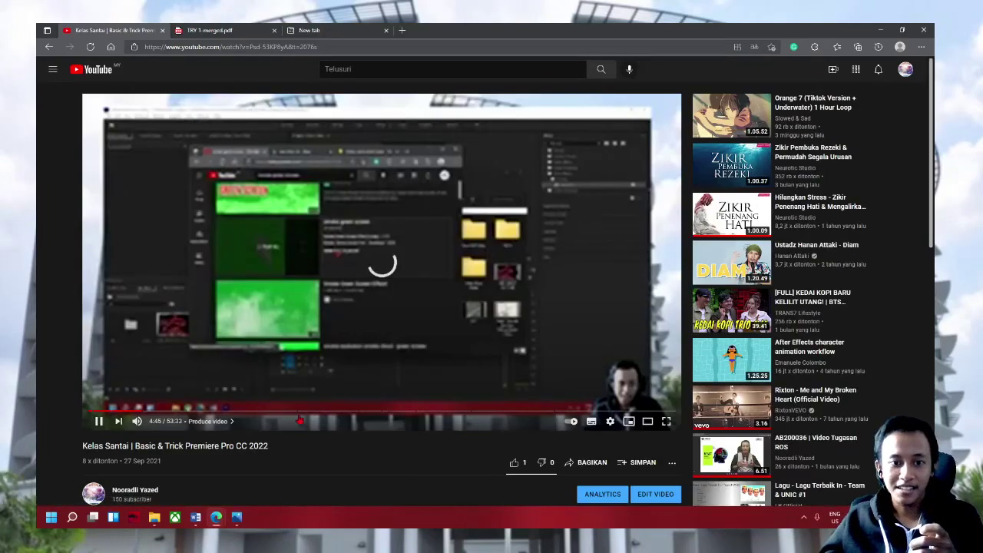
{"action": "scroll", "coordinate": [130, 384], "scroll_direction": "down", "scroll_amount": 5}
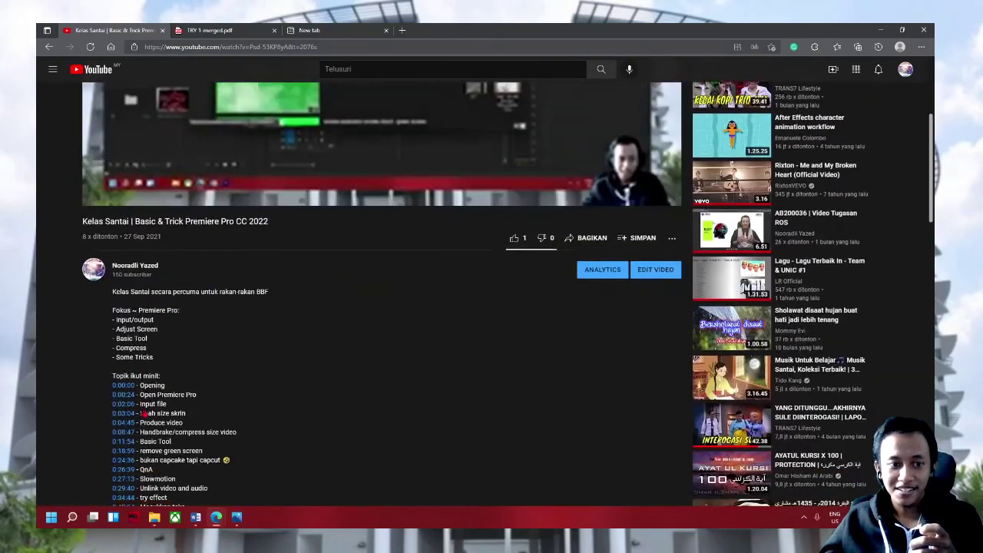
{"action": "left_click", "coordinate": [124, 381]}
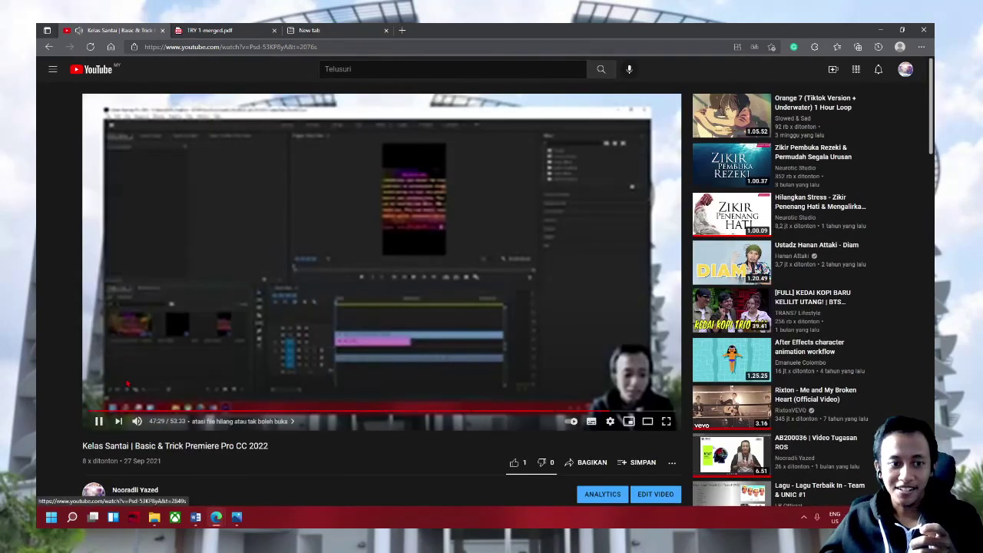
{"action": "left_click", "coordinate": [386, 250]}
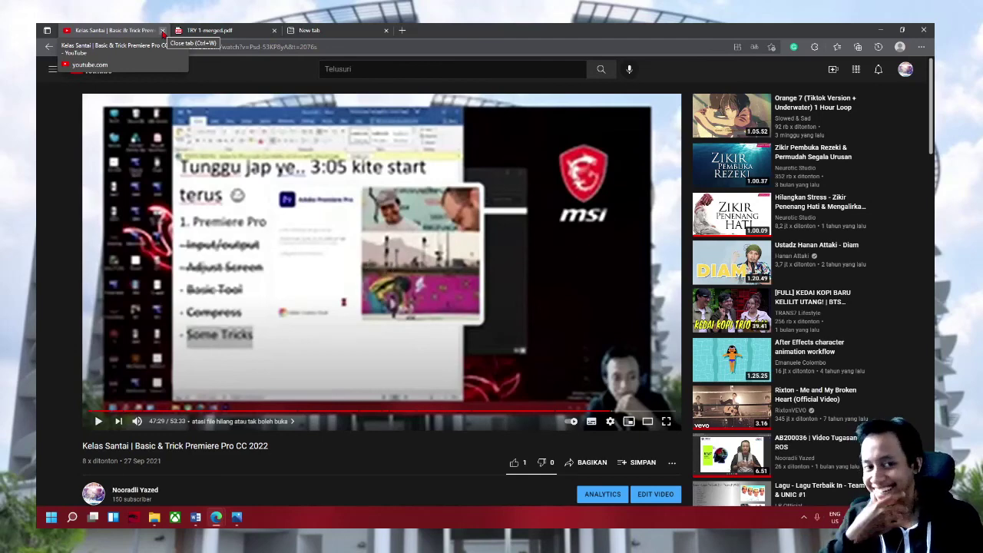
Close the YouTube tab and then the Edge window to return to Word
{"action": "left_click", "coordinate": [162, 31]}
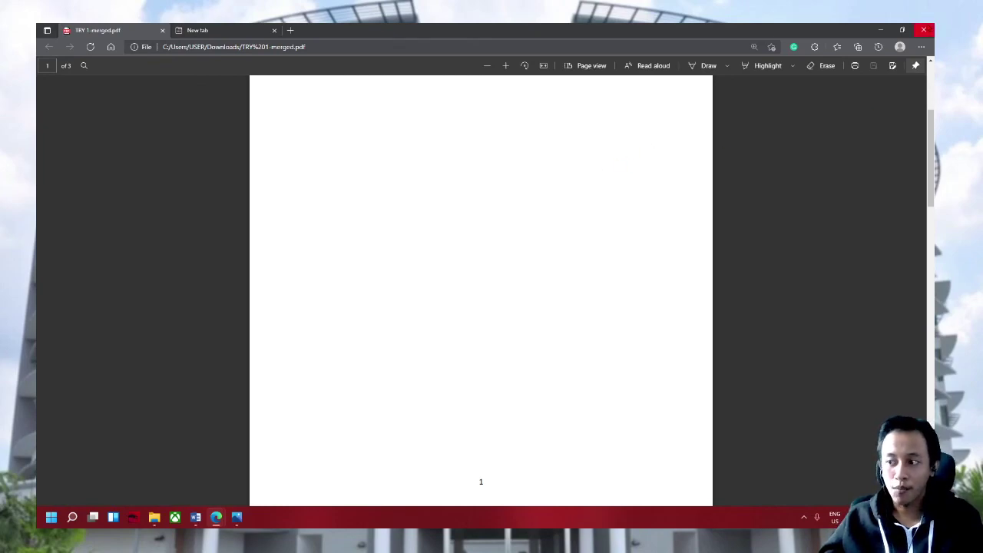
{"action": "left_click", "coordinate": [924, 30]}
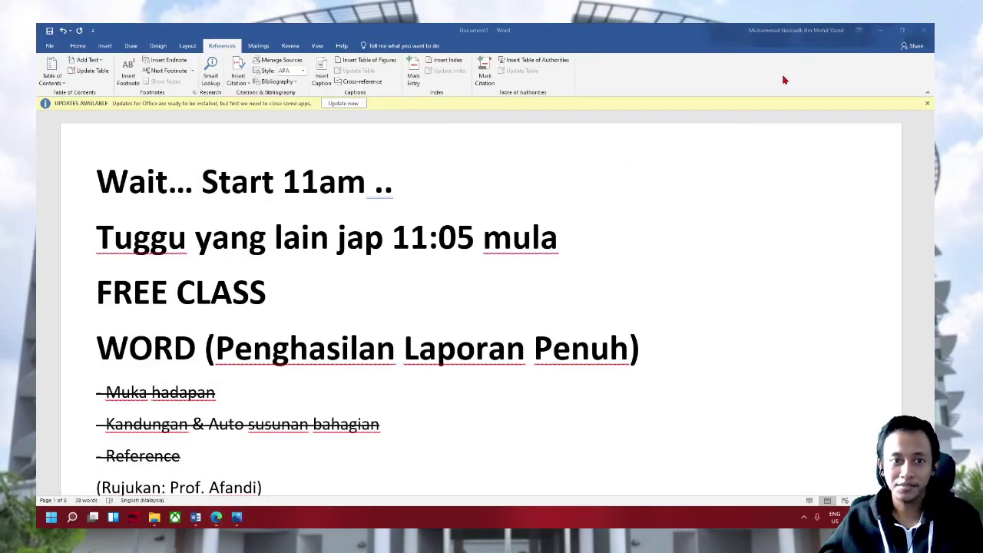